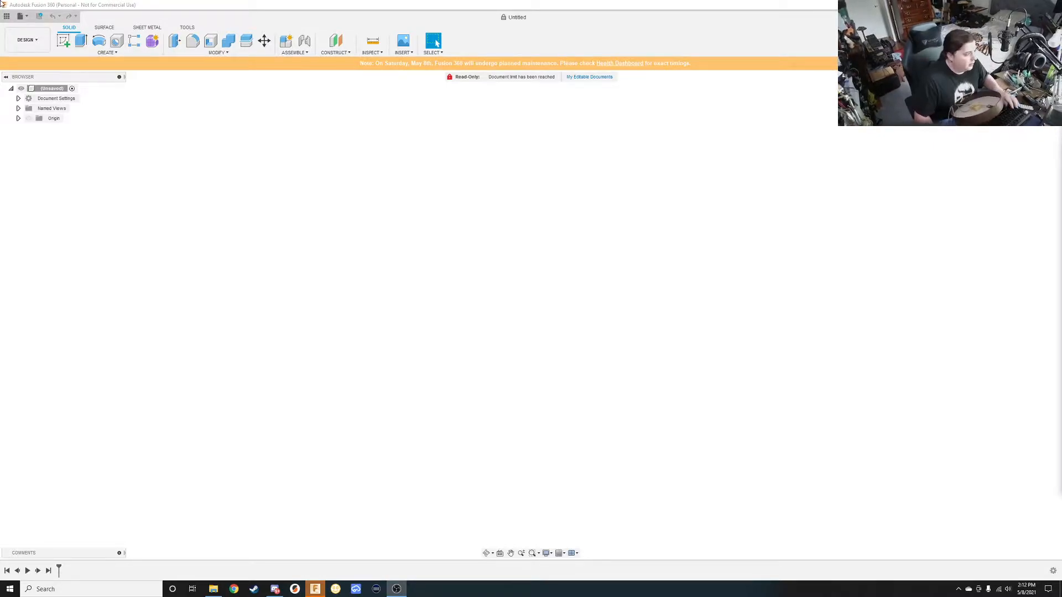
Make the "connector" document read-only to free up an editable document slot.
left_click(20, 18)
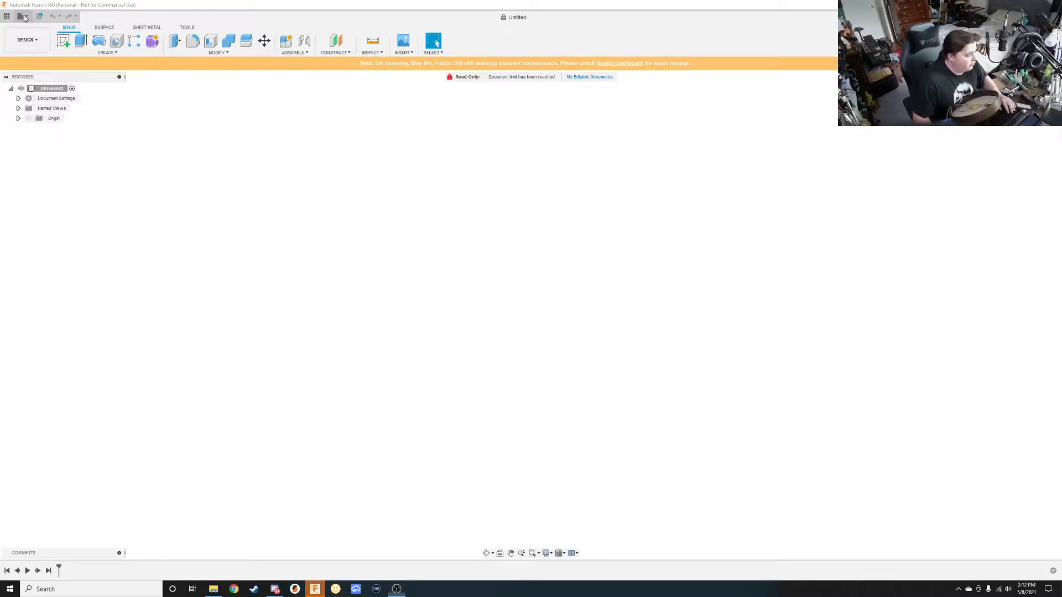
left_click(6, 16)
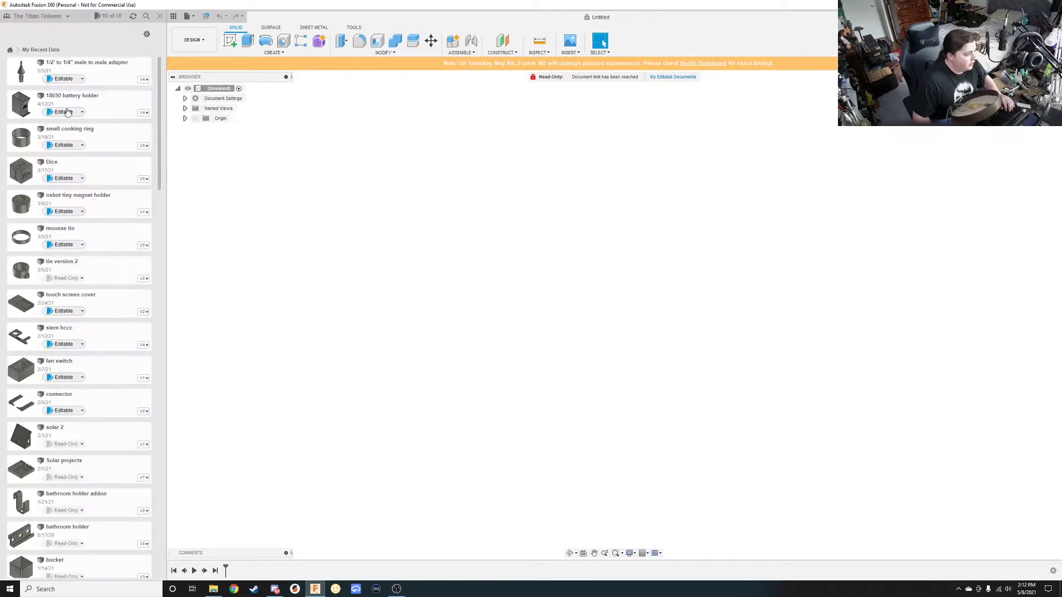
left_click(82, 411)
left_click(75, 432)
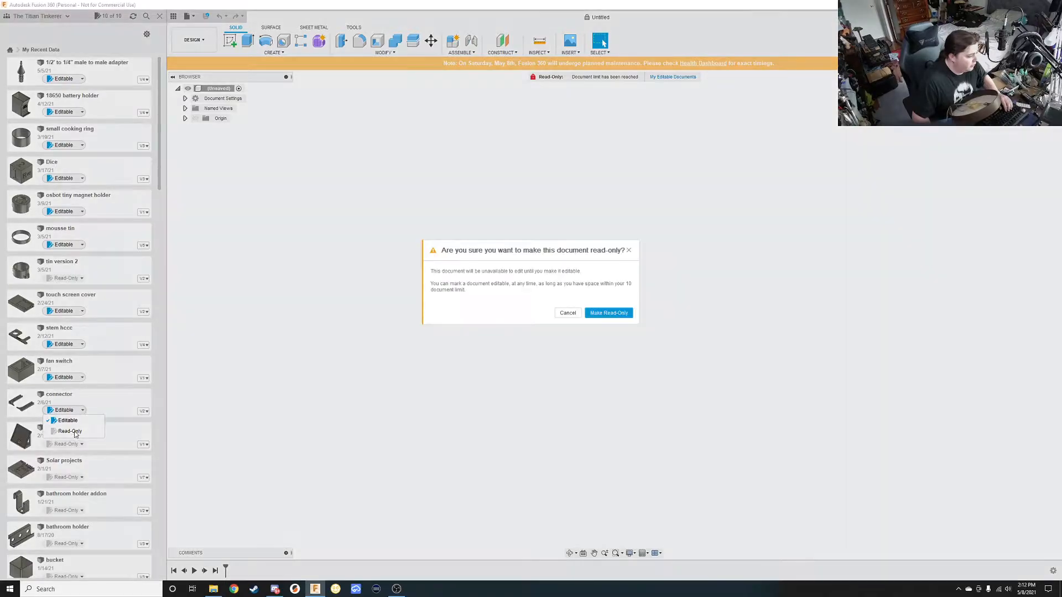
left_click(617, 313)
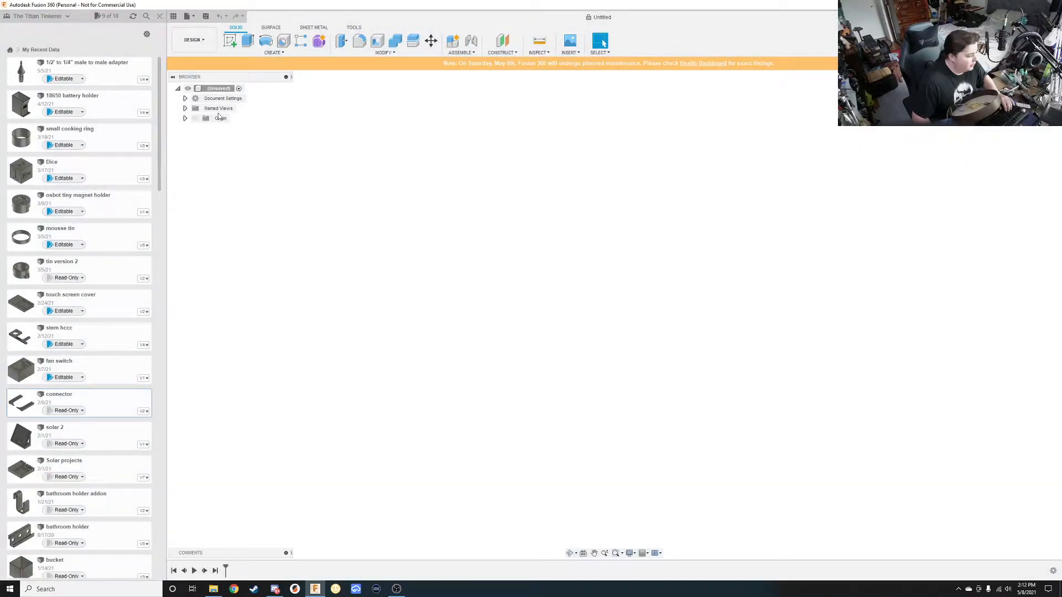
left_click(160, 16)
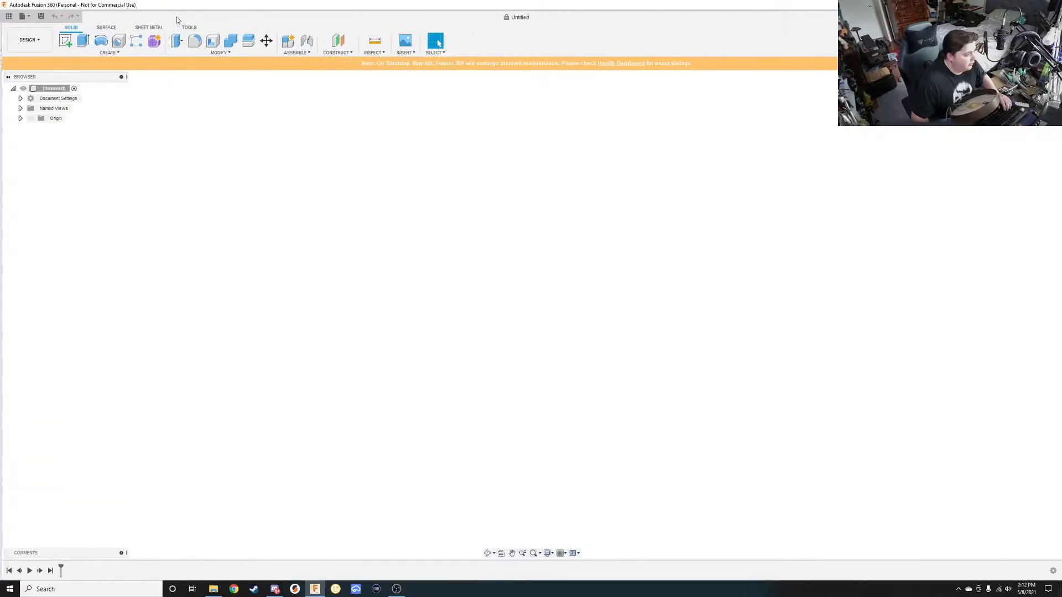
Save the untitled design as "Clock adapter" in Admin Project.
left_click(34, 19)
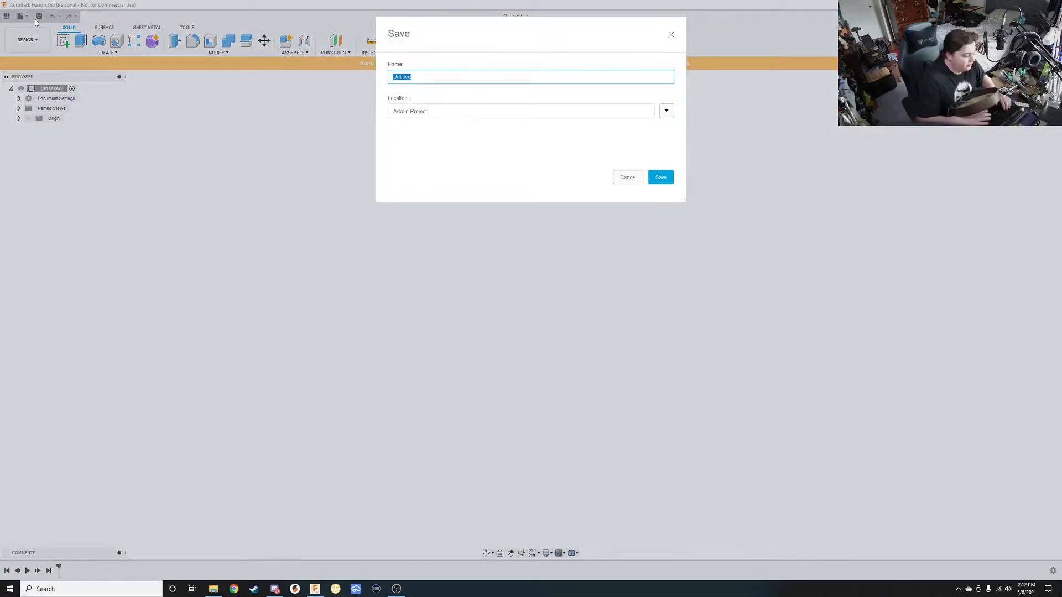
type("Clock a")
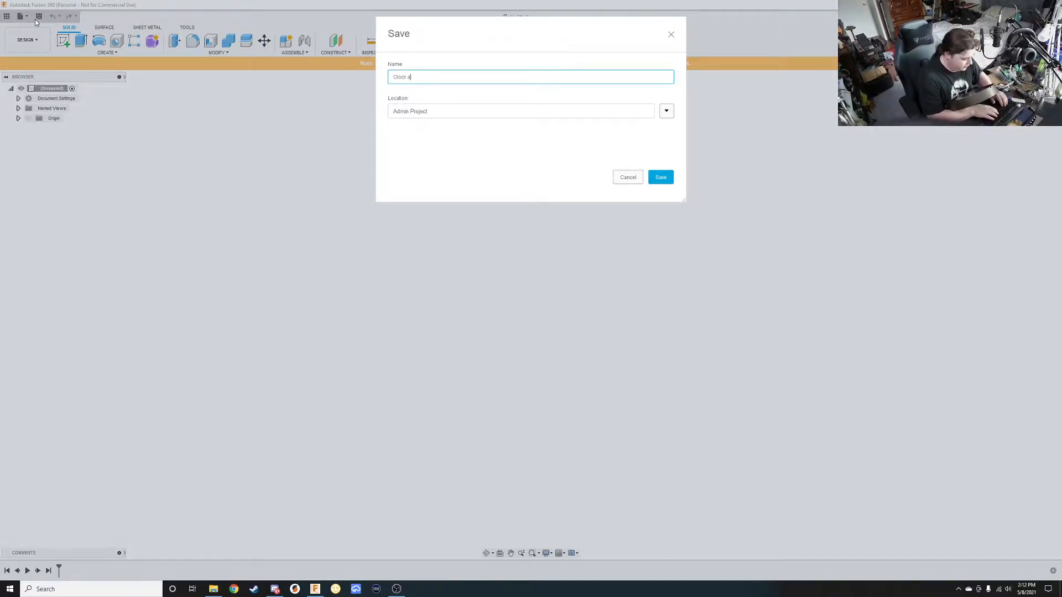
type("dapter")
key("Return")
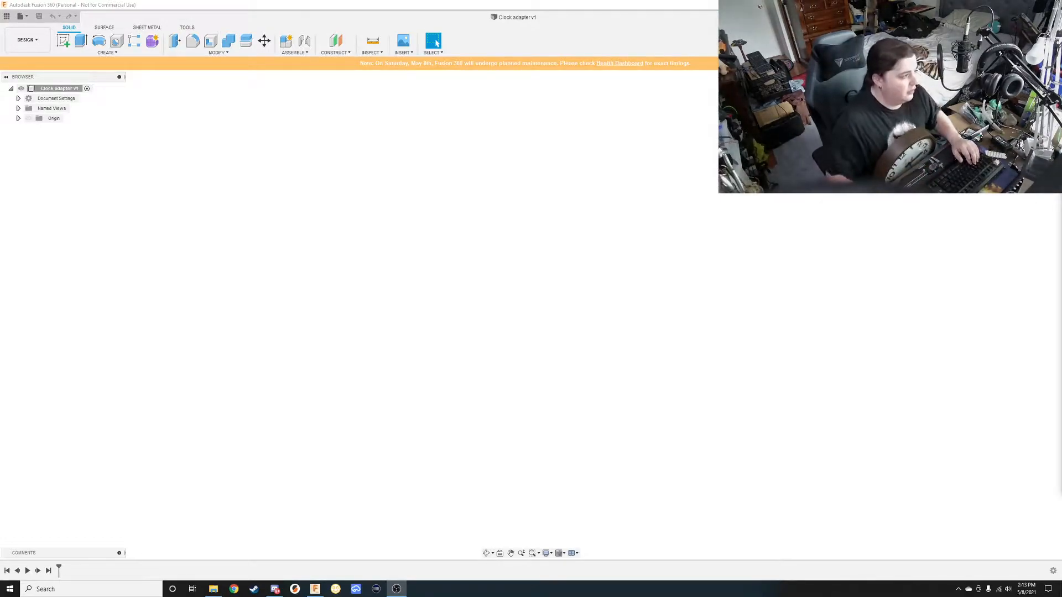
Start a sketch on the XZ plane and draw a 10 mm diameter circle above and to the right of the origin.
left_click(63, 41)
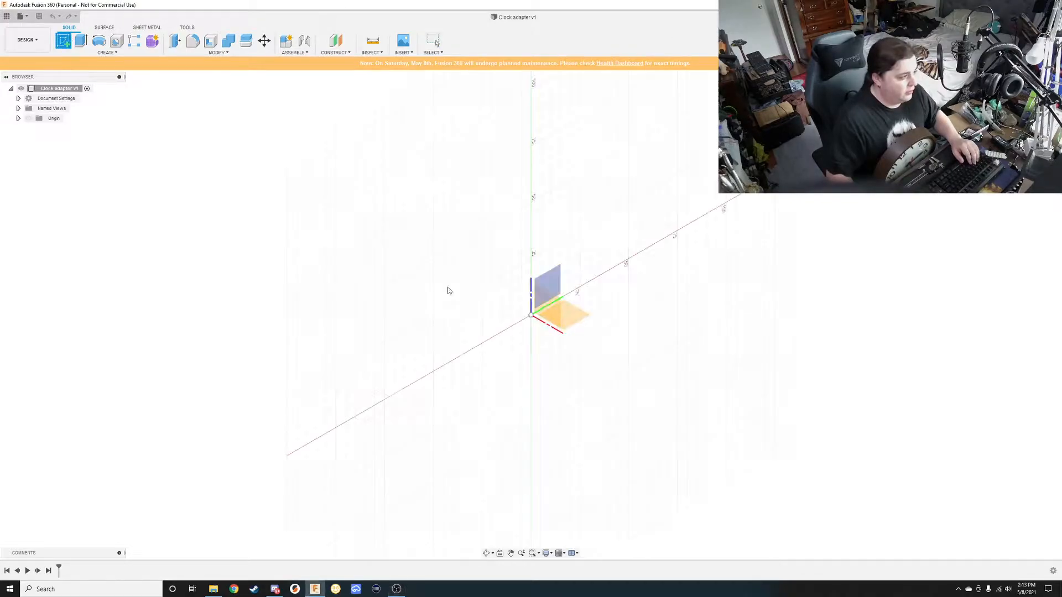
left_click(542, 303)
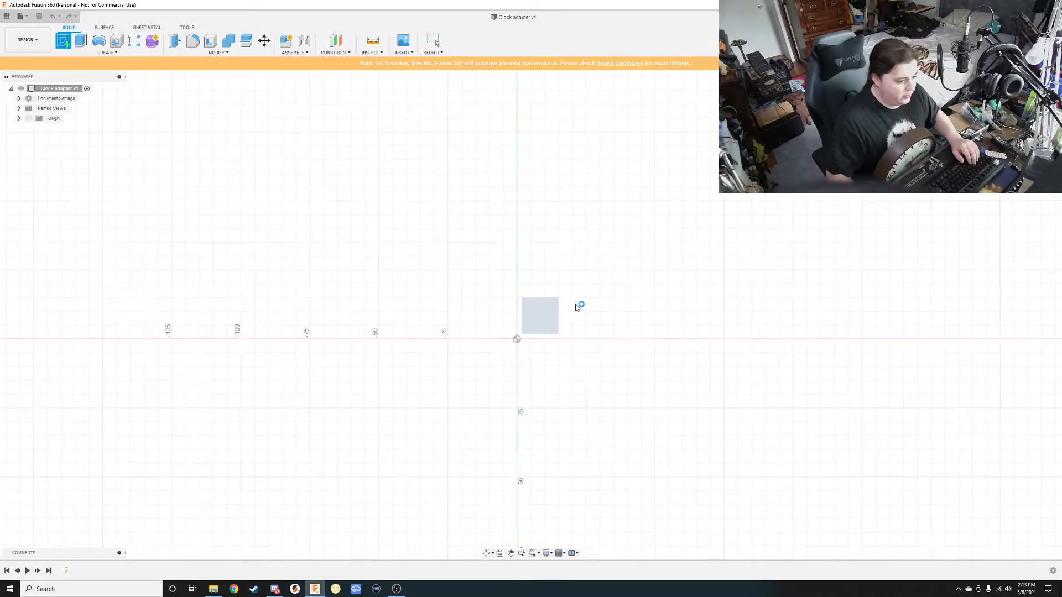
left_click(98, 41)
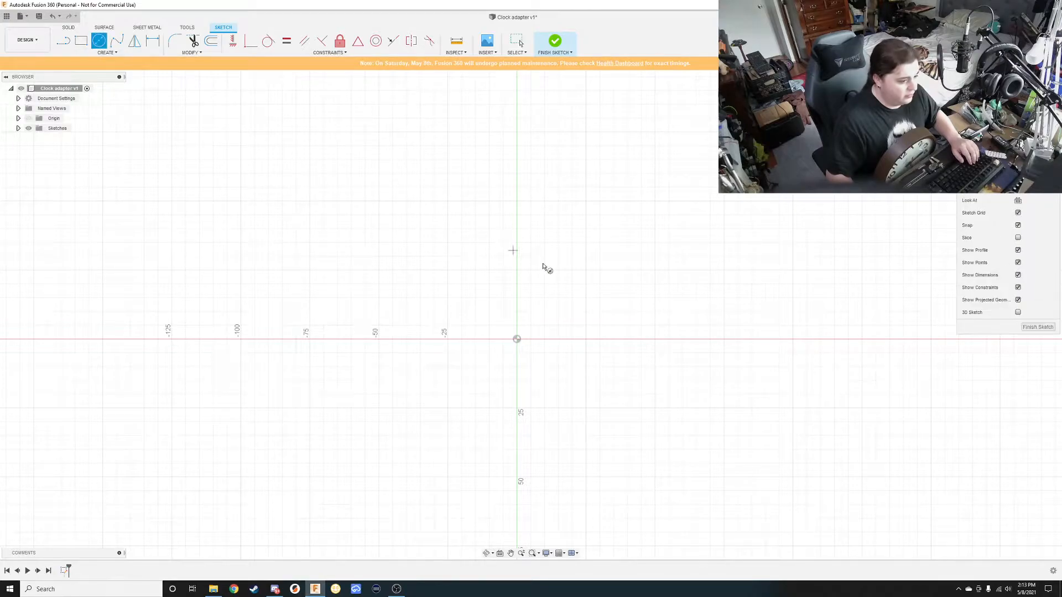
type("10")
key("Return")
key("Escape")
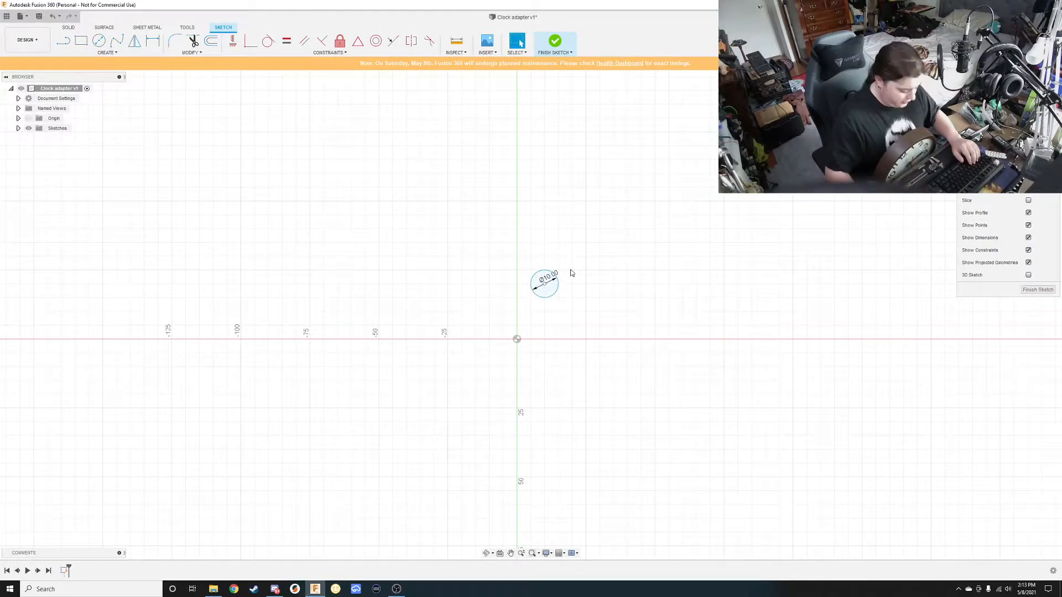
left_click(557, 287)
scroll(560, 292, "up", 1)
scroll(555, 287, "up", 5)
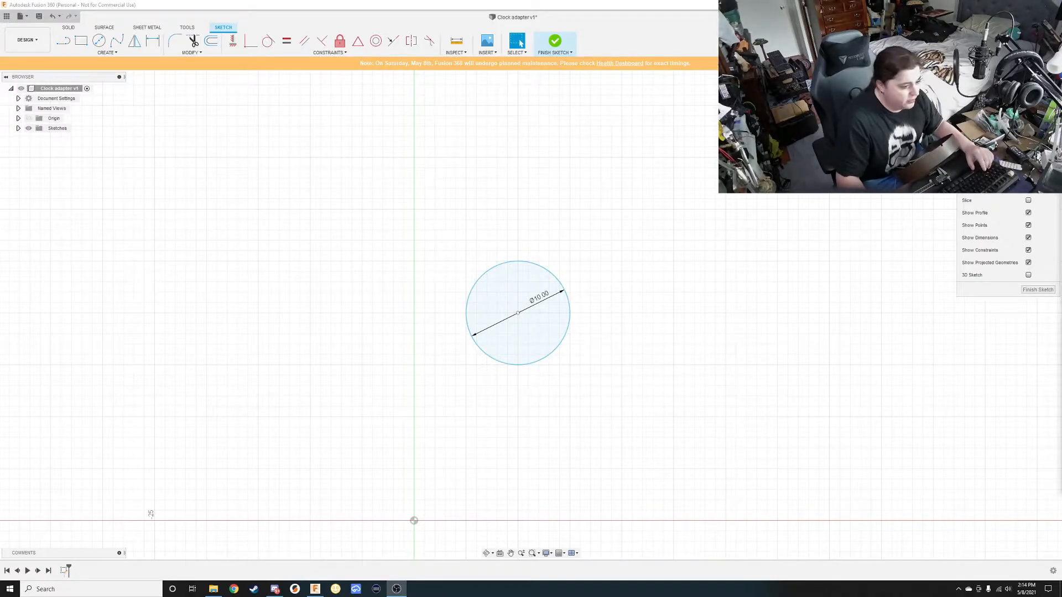
Draw a 4 mm diameter circle above the 10 mm circle and move it up and to the right, clear of it.
key("c")
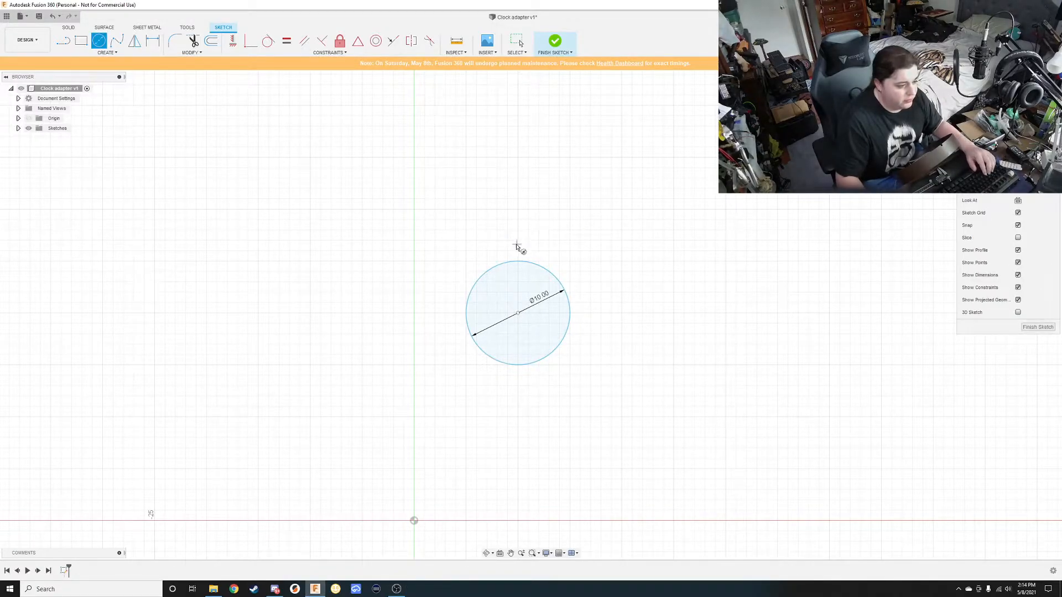
left_click(518, 240)
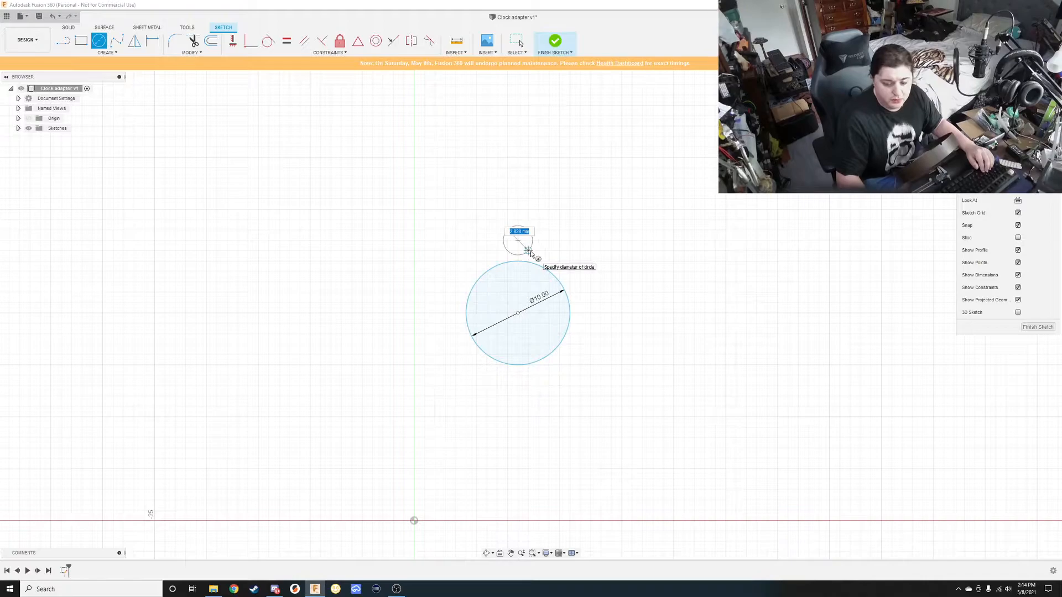
type("4")
key("Return")
key("Escape")
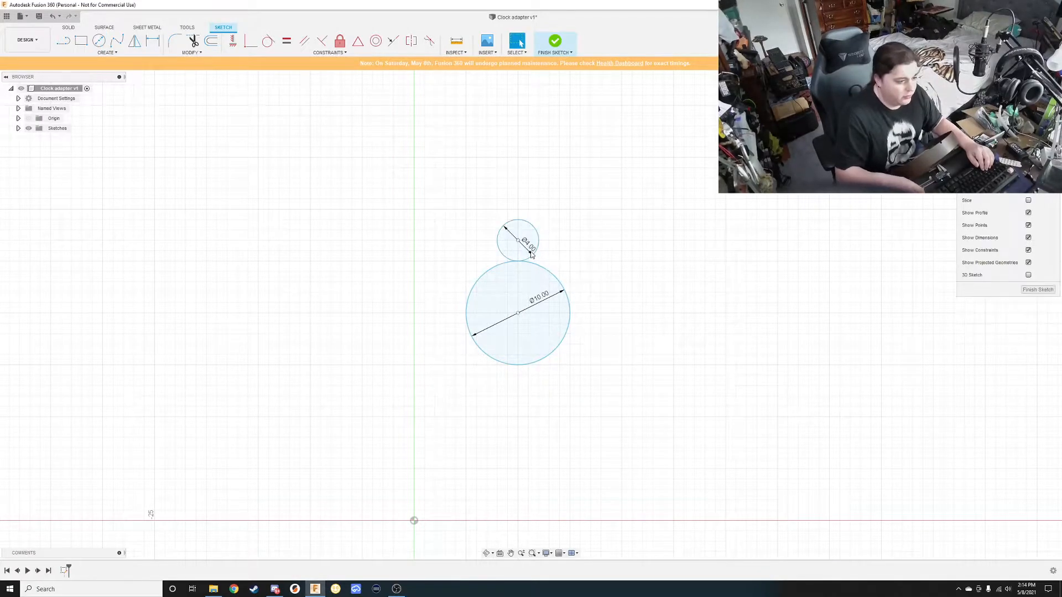
mouse_move(518, 240)
left_mouse_down()
mouse_move(510, 263)
mouse_move(589, 184)
left_mouse_up()
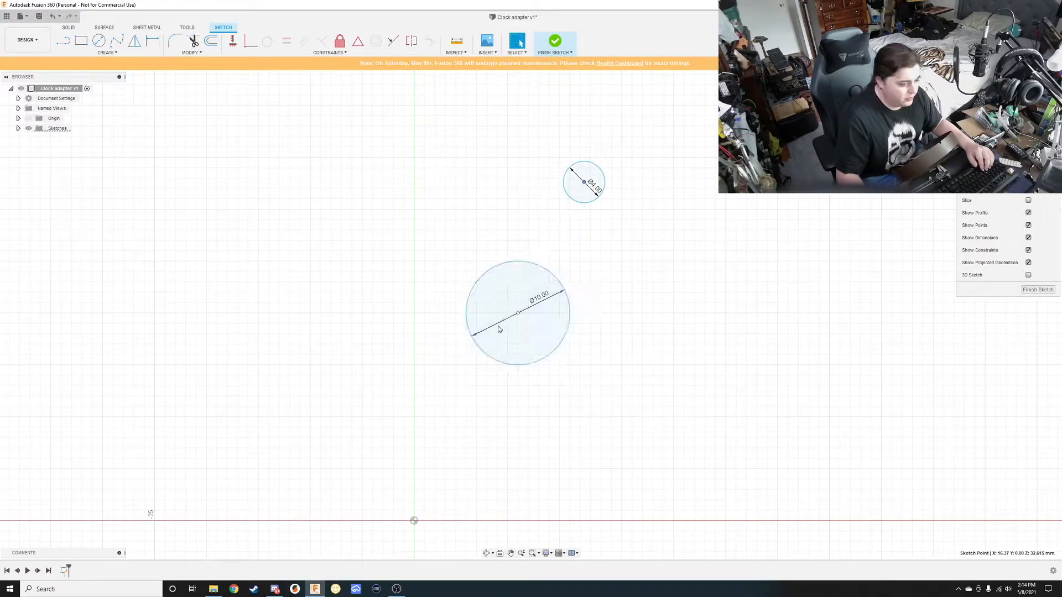
Draw a vertical line from the 10 mm circle's center up to its edge and center a 4 mm circle on the line's upper end.
key("l")
left_click(518, 314)
left_click(518, 261)
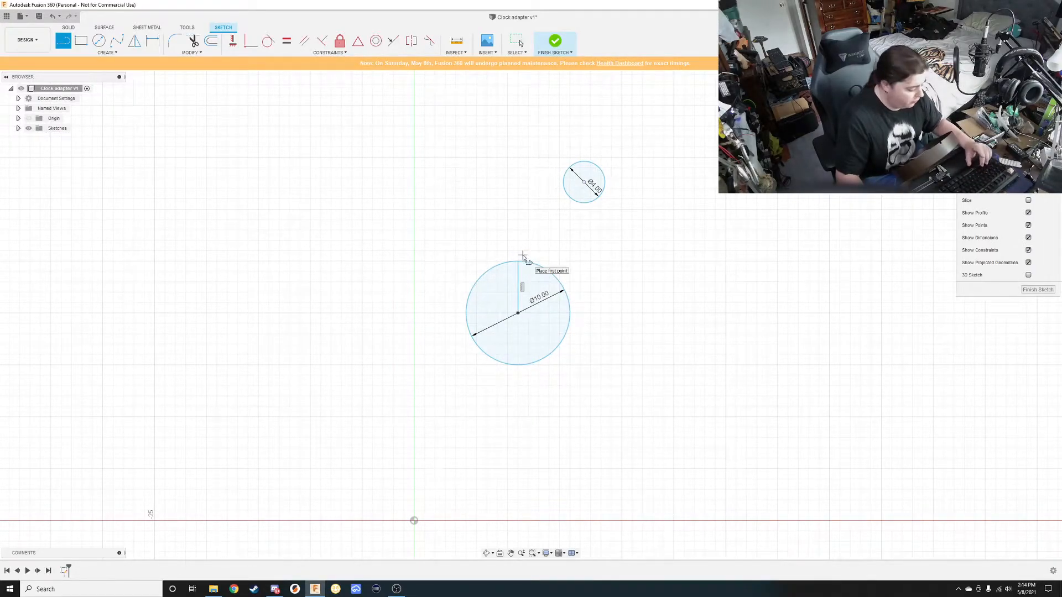
key("c")
left_click(518, 261)
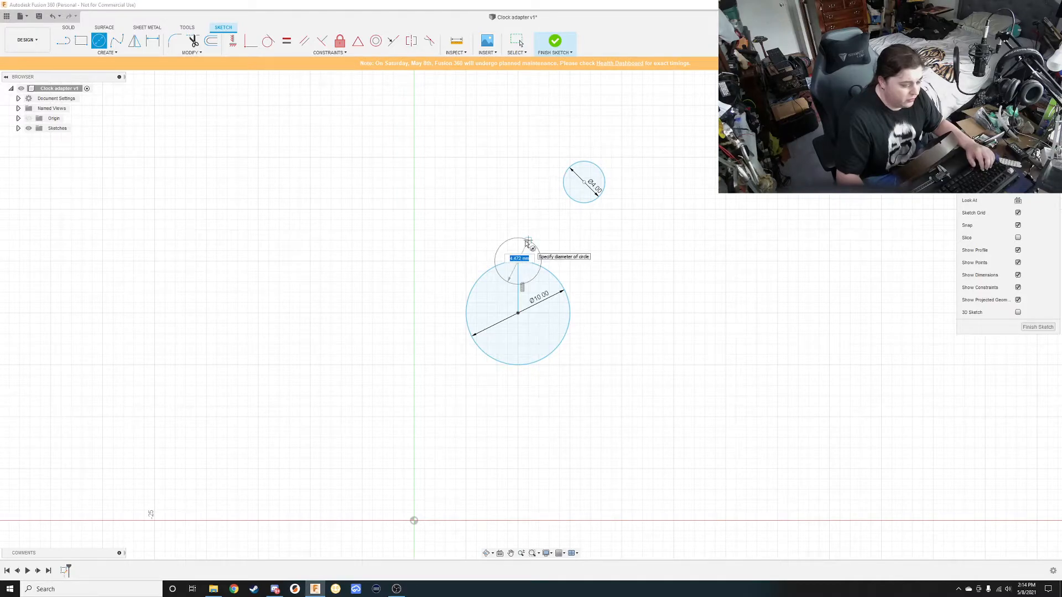
type("4")
key("Return")
key("Escape")
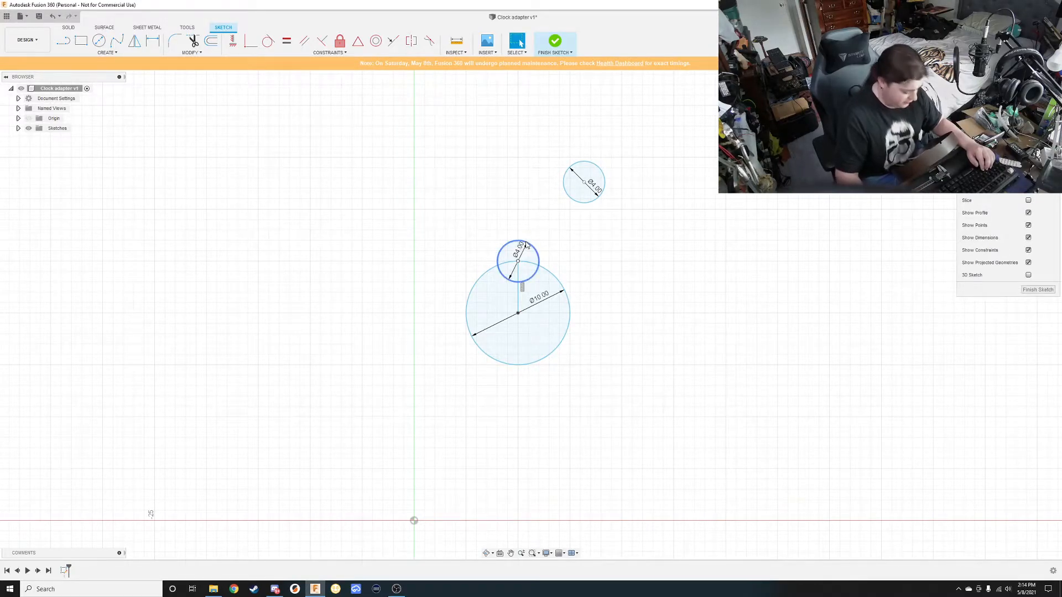
Delete the detached 4 mm circle and finish the sketch.
left_click(588, 202)
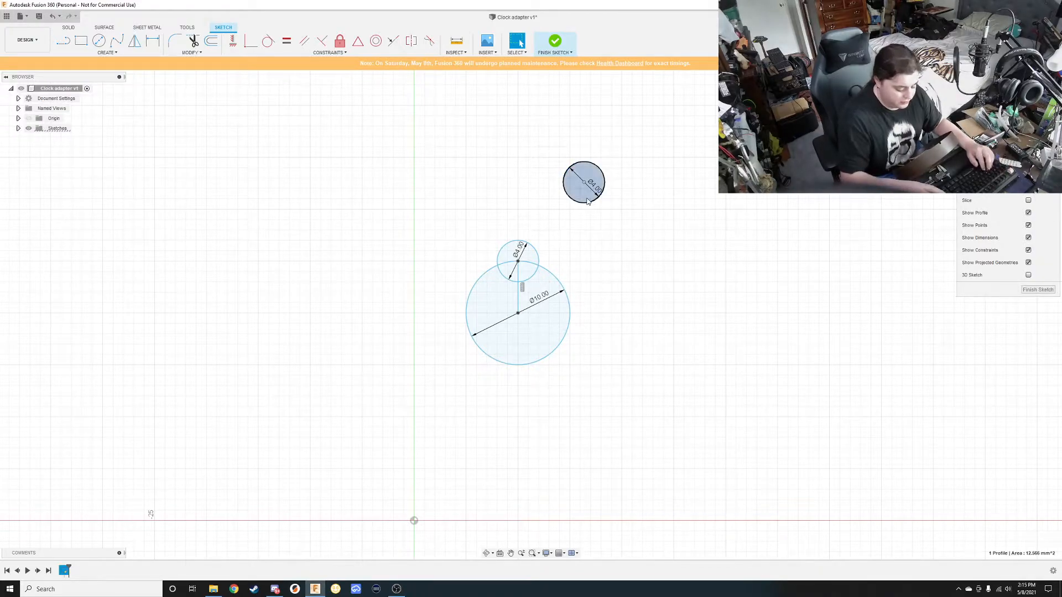
left_click(624, 282)
left_click(603, 192)
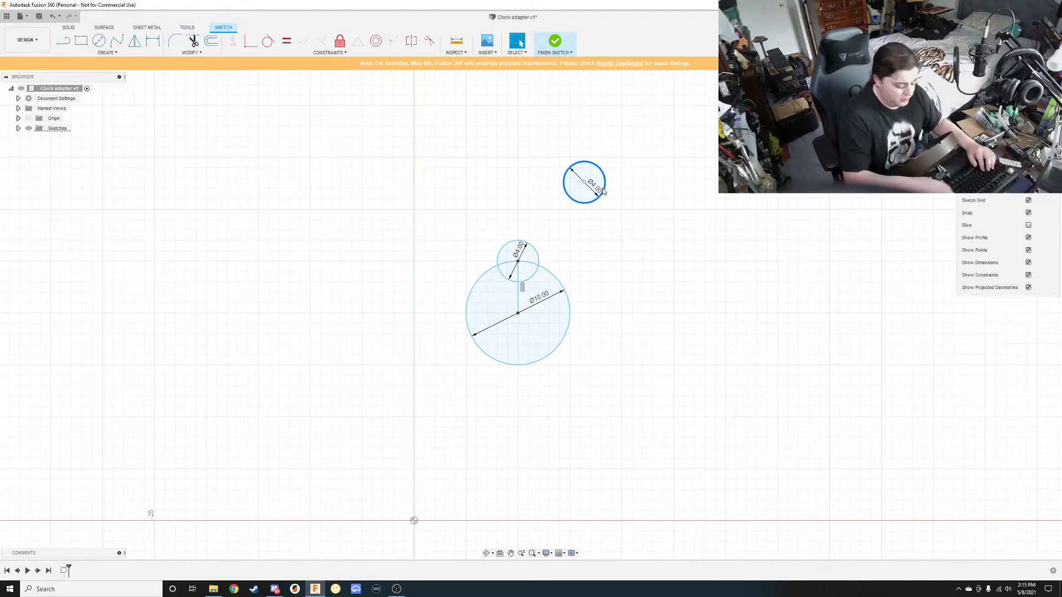
key("Delete")
mouse_move(457, 290)
middle_mouse_down("shift")
mouse_move(479, 307)
mouse_move(455, 308)
mouse_move(497, 308)
mouse_move(483, 307)
middle_mouse_up("shift")
left_click(1038, 290)
middle_click_drag(583, 303, 553, 313, "shift")
key("Escape")
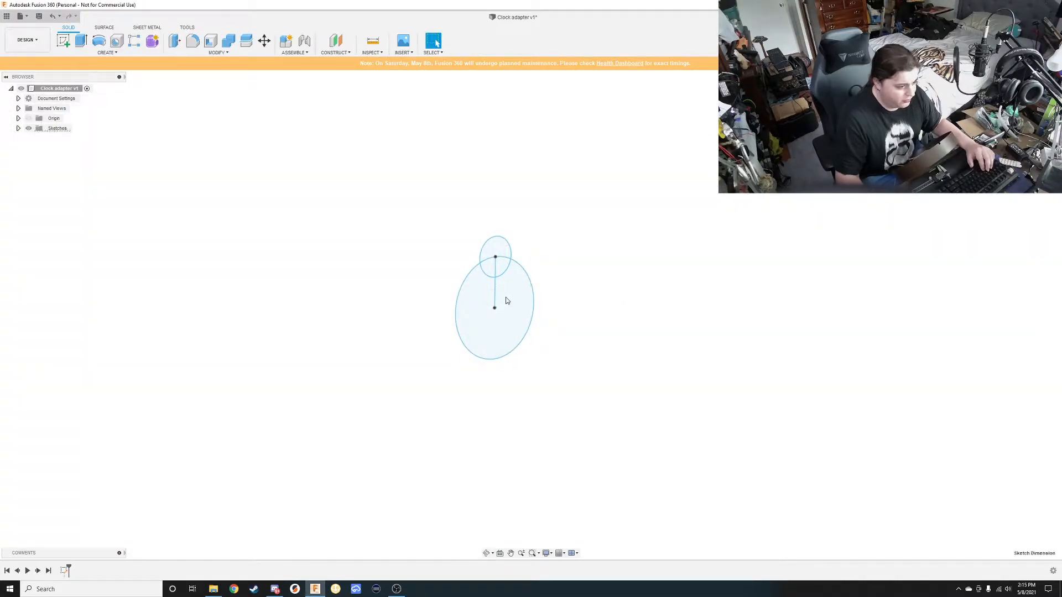
left_click(493, 320)
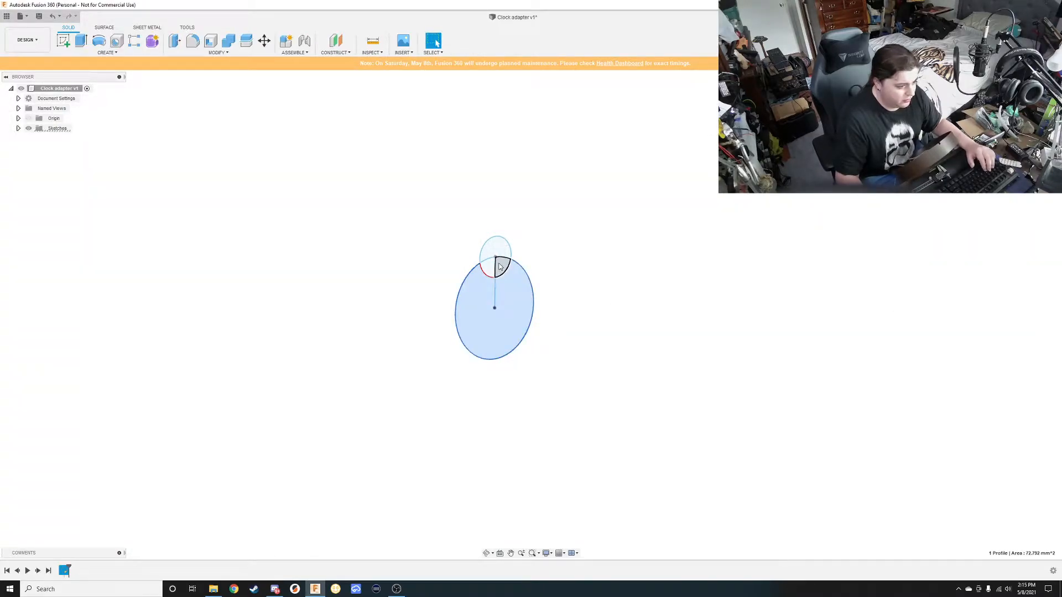
key("e")
left_click(496, 267)
left_click(491, 271)
left_click(494, 250)
type("0.")
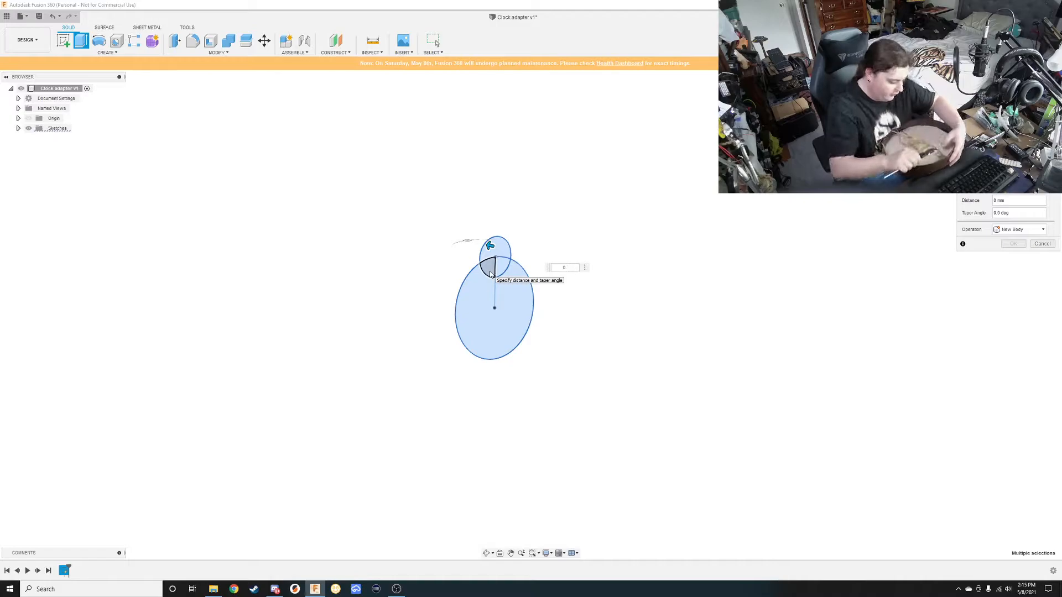
type(".")
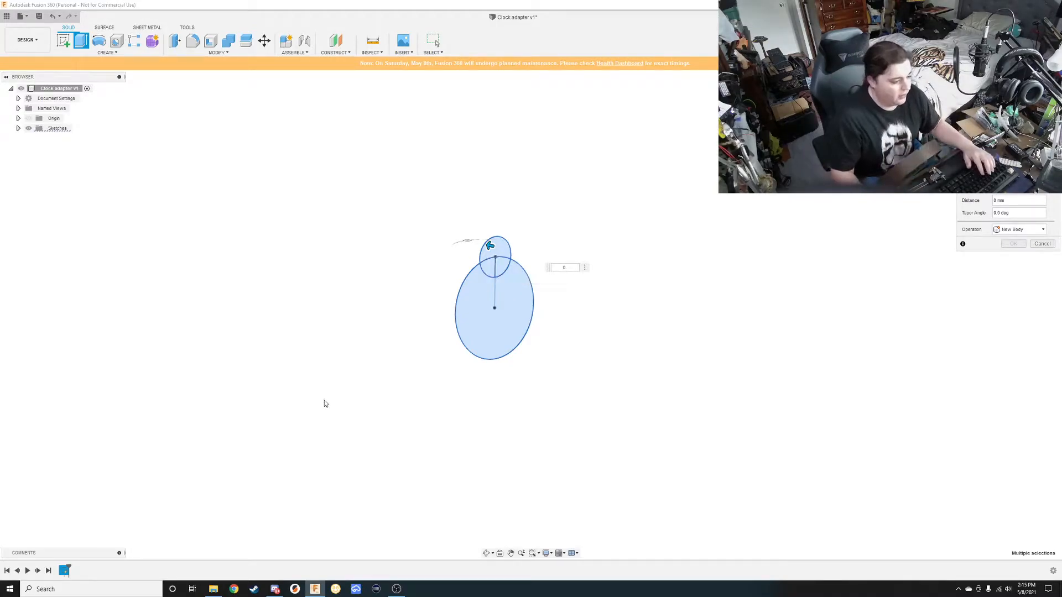
key("Escape")
Reopen the sketch and set the large circle's diameter to 9 mm.
double_click(64, 570)
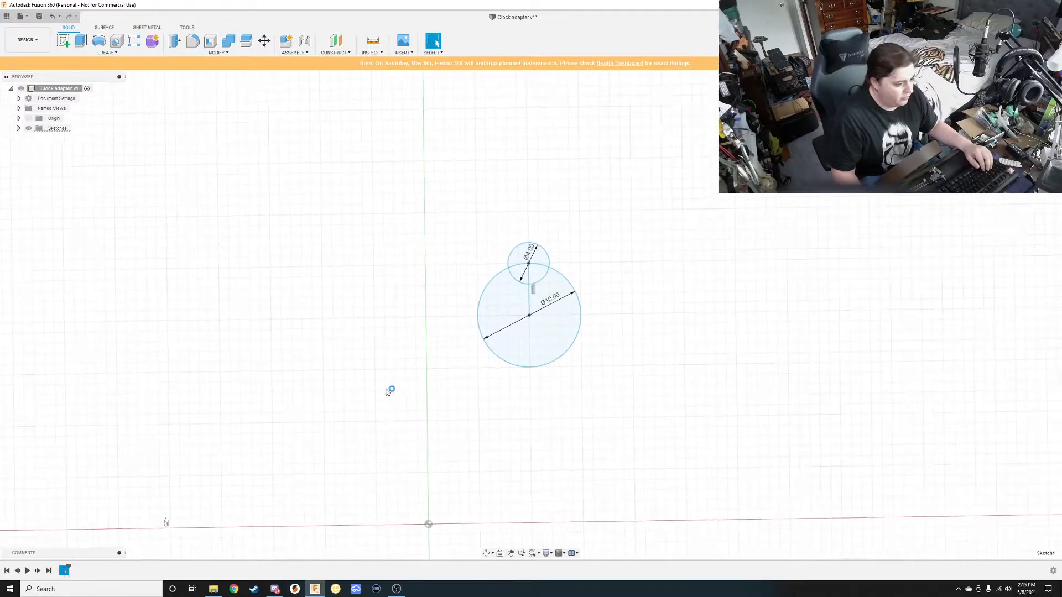
double_click(561, 303)
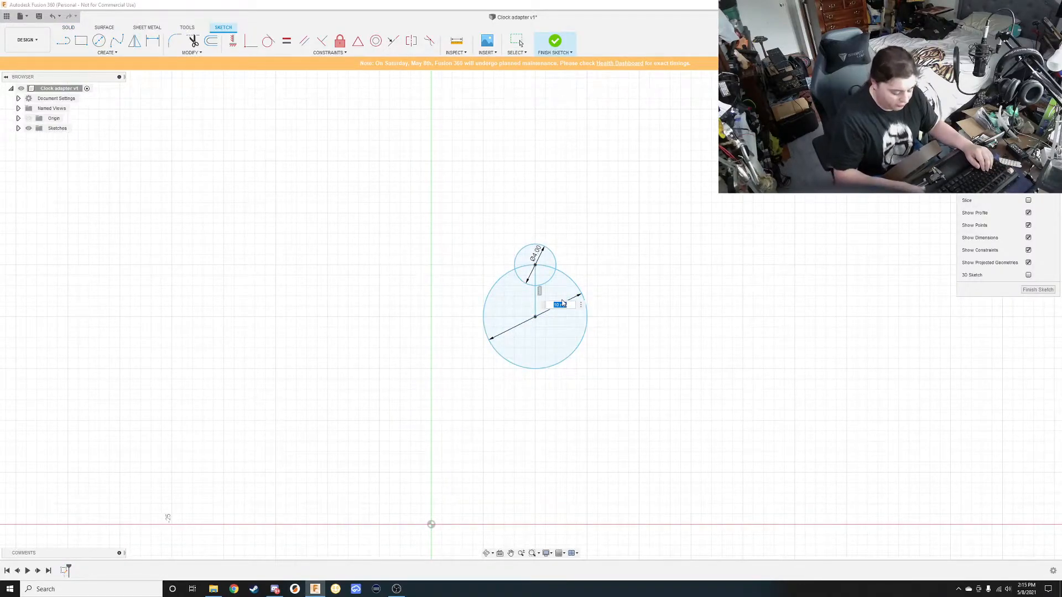
left_click(540, 255)
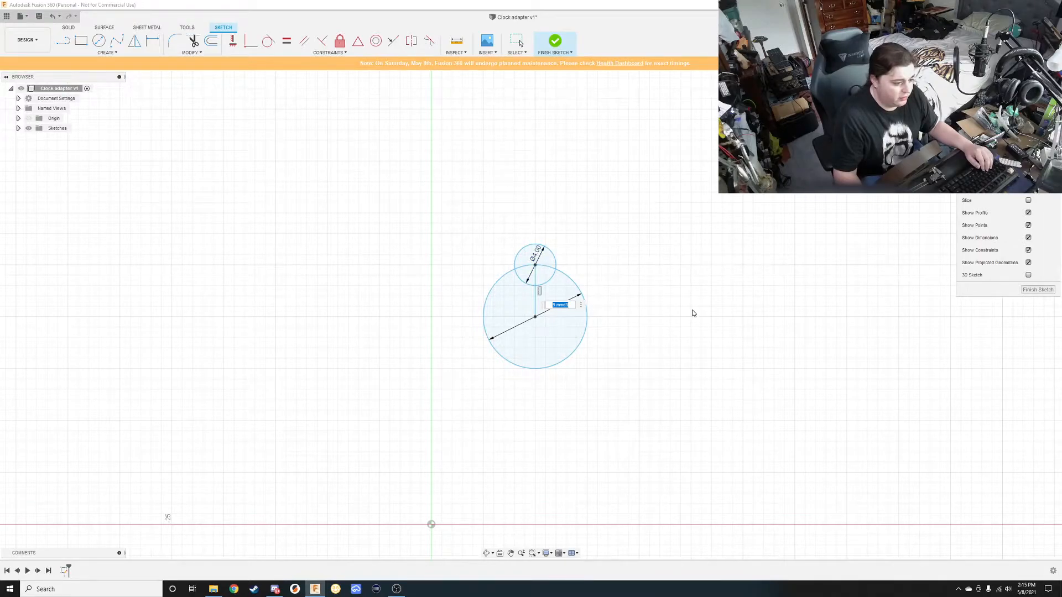
key("Escape")
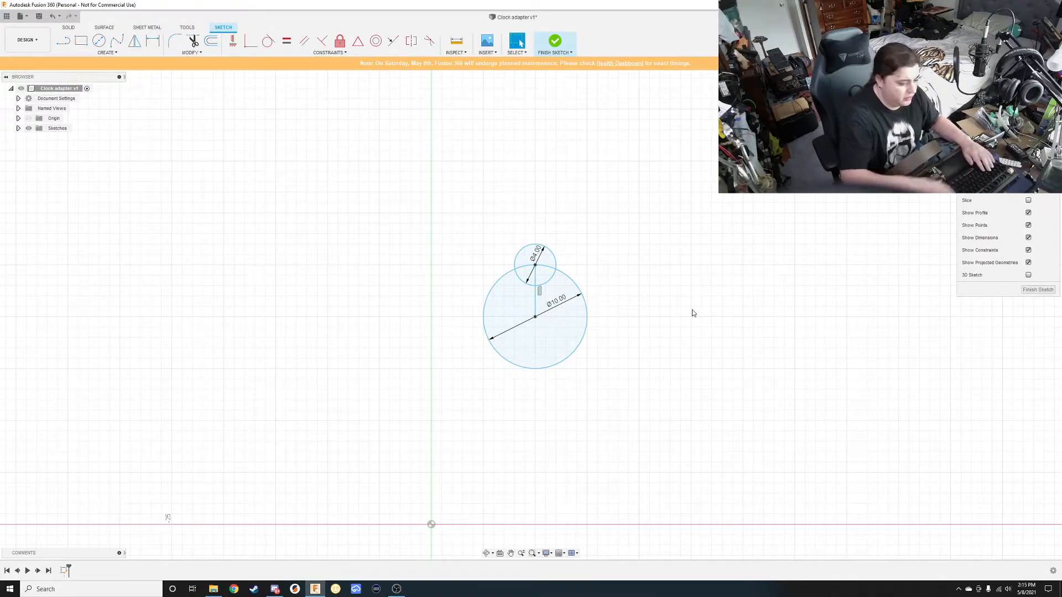
double_click(557, 300)
type("9")
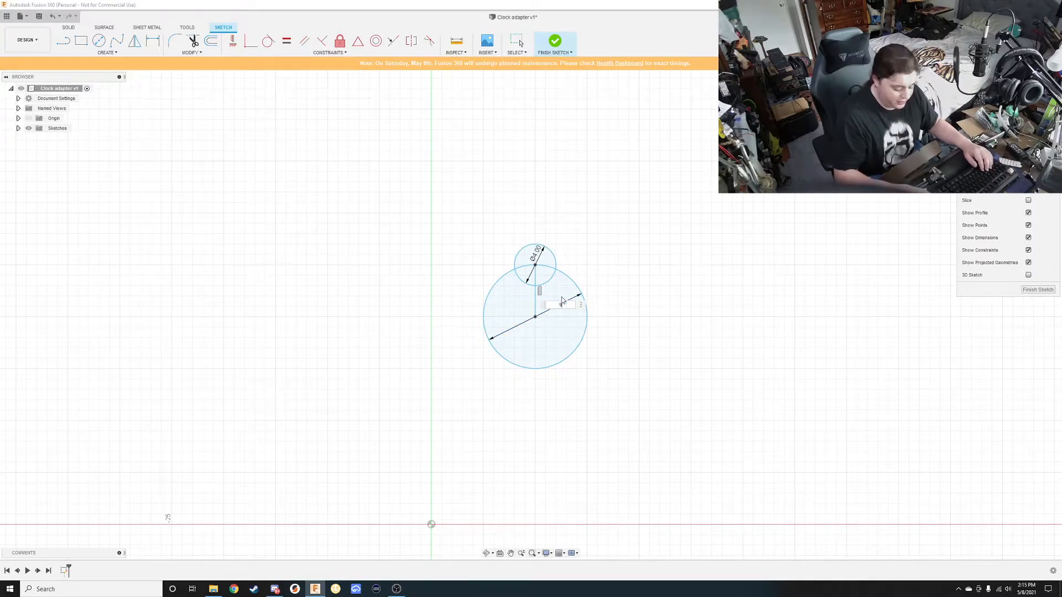
key("Return")
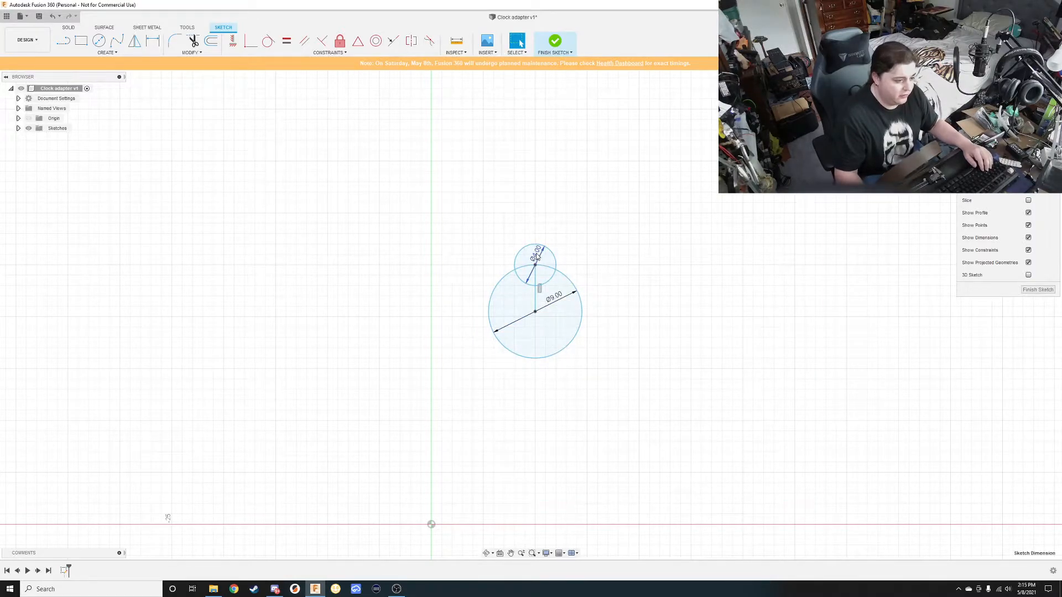
Set the small circle's diameter to 3 mm and finish the sketch.
double_click(537, 254)
type("3")
key("Return")
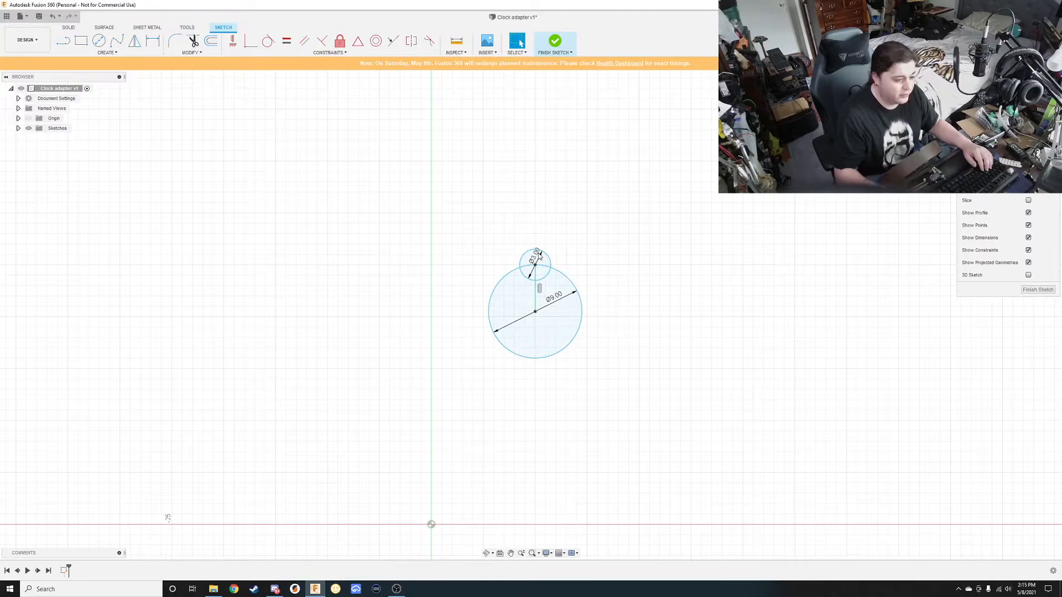
left_click(1028, 291)
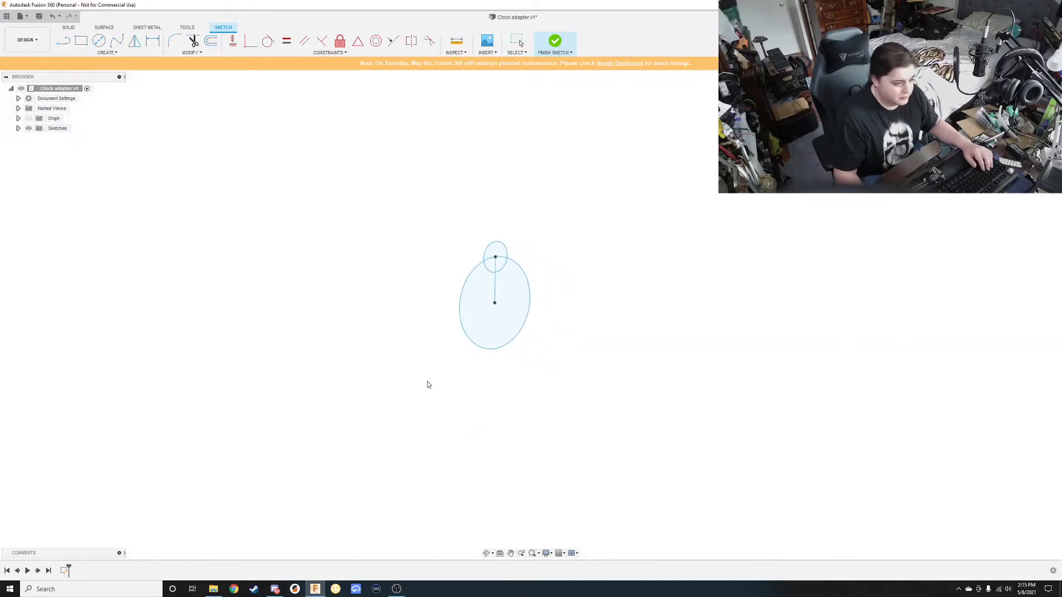
Extrude all the regions of the two overlapping circles by 6 mm as a new body.
key("e")
left_click(484, 298)
left_click(495, 251)
left_click(493, 265)
left_click(488, 265)
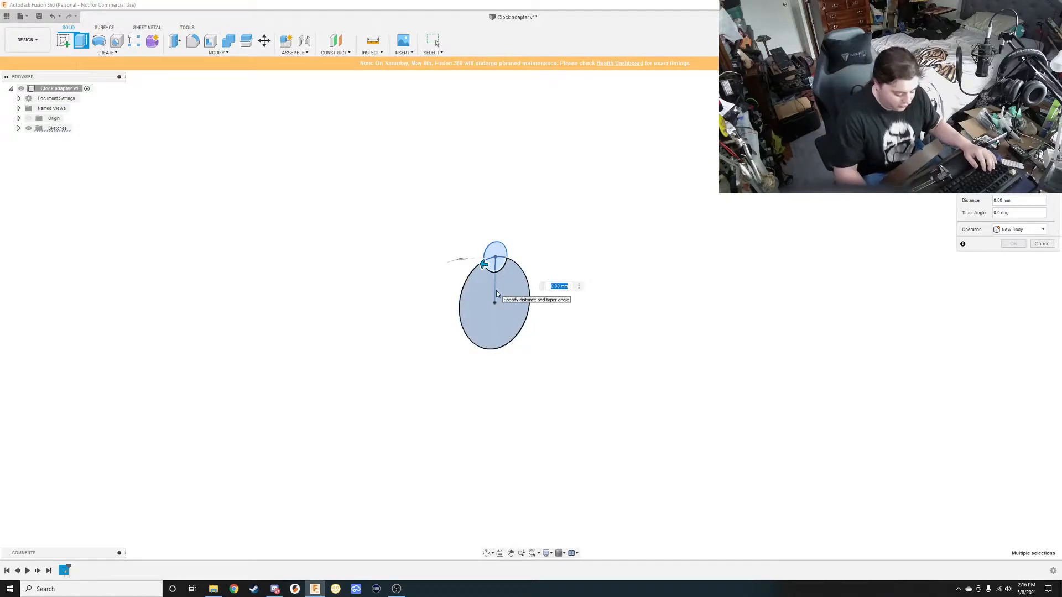
type("8")
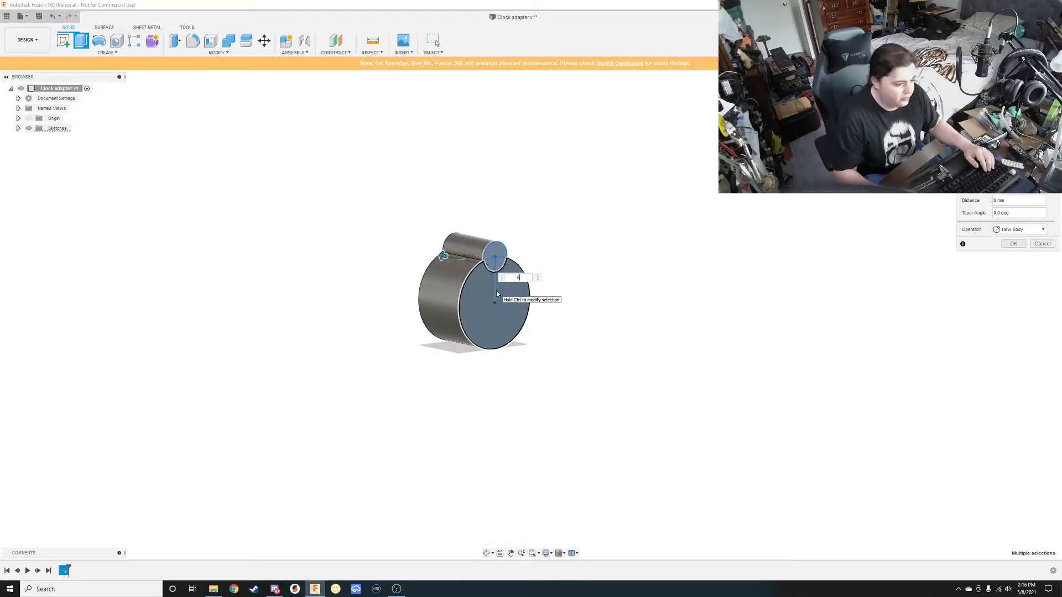
key("Return")
Fillet the large circular edge of the body's front face with a 2.25 mm radius.
middle_click_drag(496, 293, 465, 359, "shift")
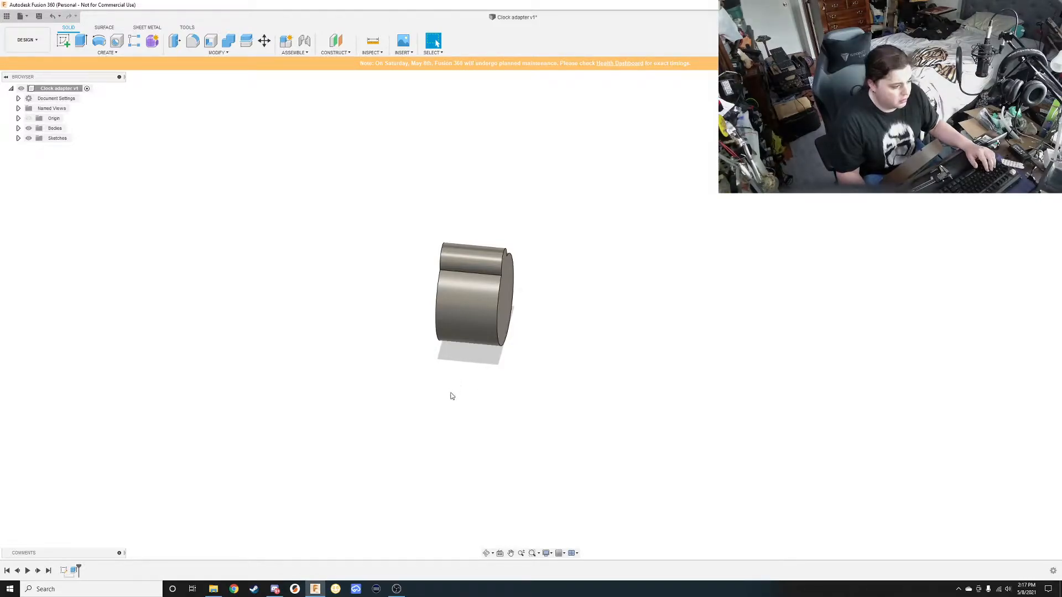
middle_click_drag(467, 408, 564, 429)
left_click(506, 327)
scroll(565, 382, "down", 2)
scroll(561, 378, "up", 6)
middle_click_drag(556, 377, 531, 336, "shift")
key("f")
key("Escape")
key("f")
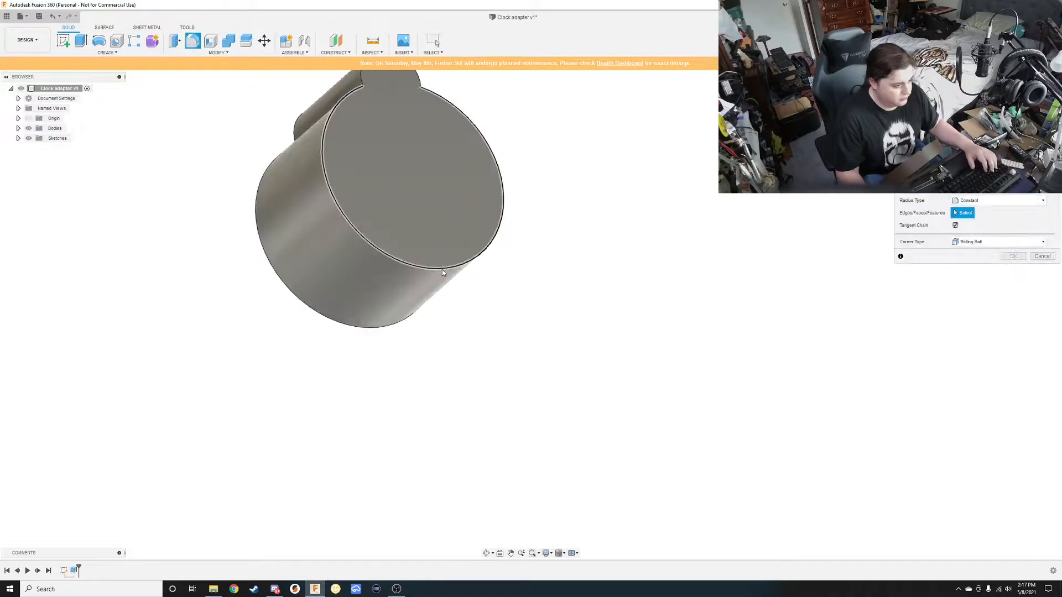
left_click(443, 270)
left_click_drag(446, 271, 439, 268)
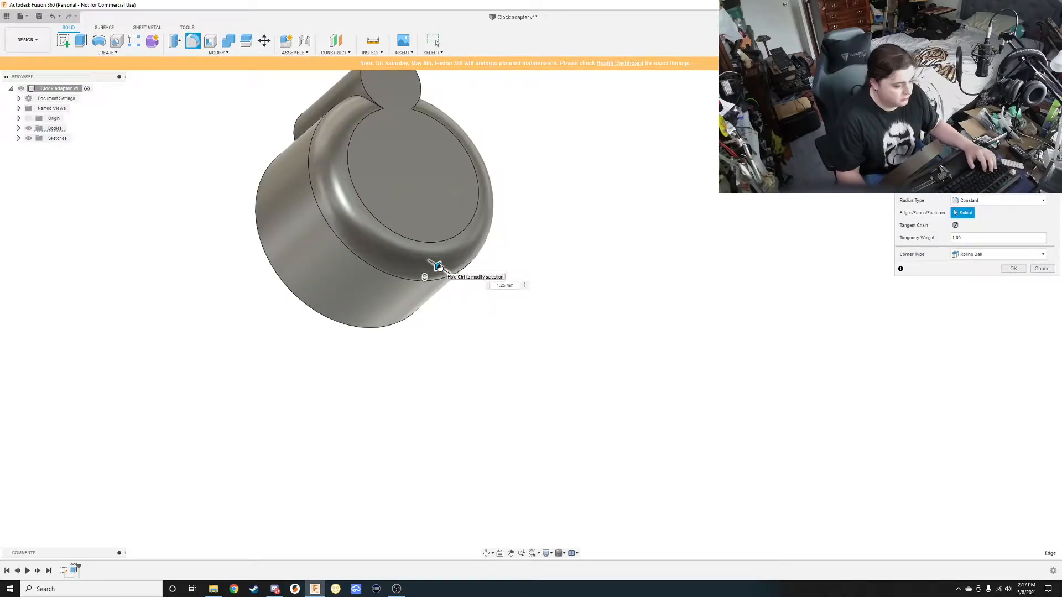
left_click_drag(438, 267, 433, 264)
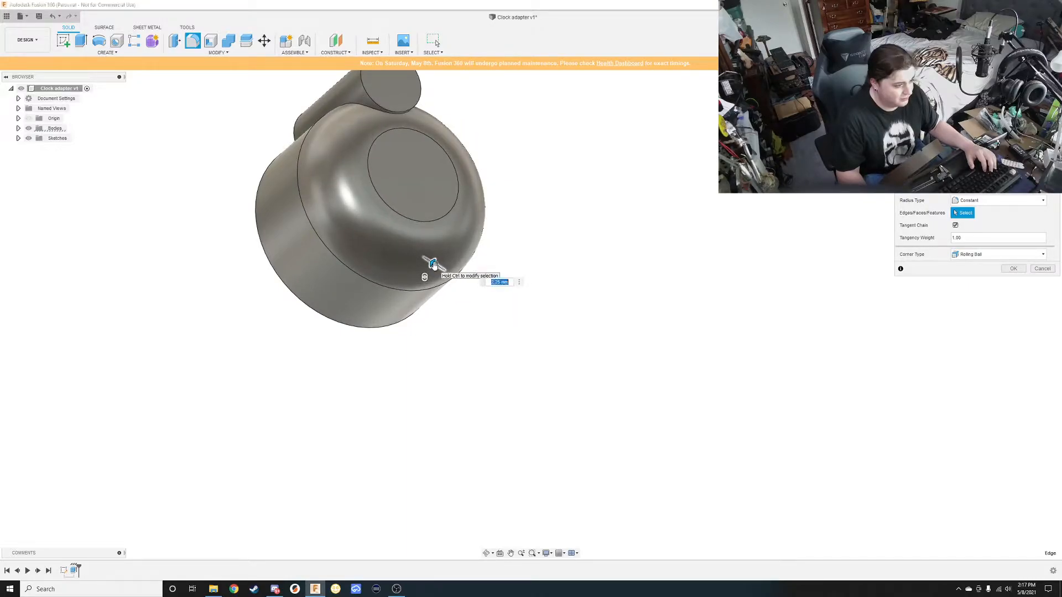
key("Return")
key("e")
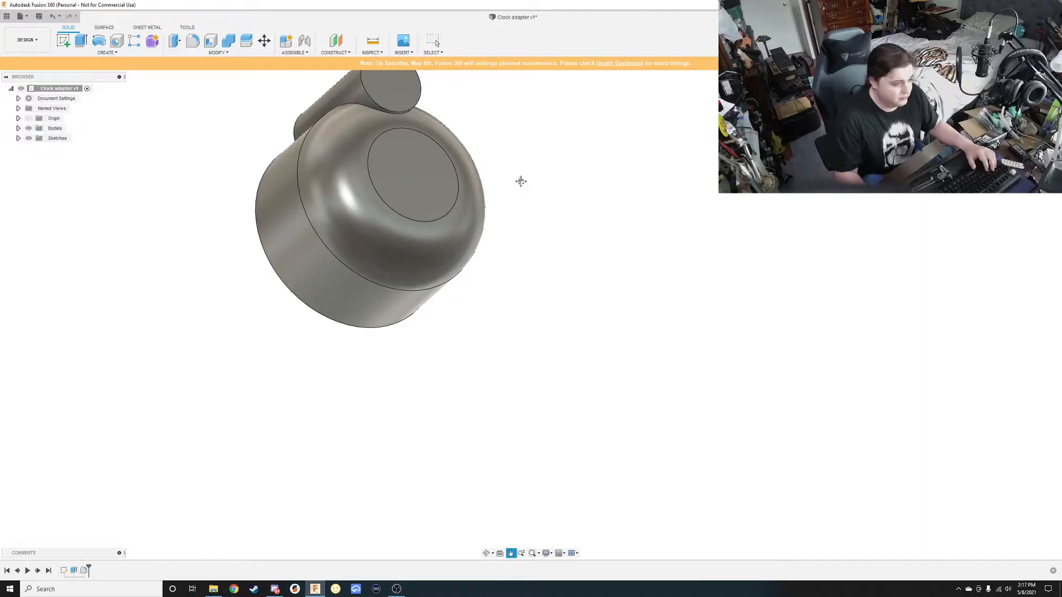
middle_click_drag(519, 175, 540, 268)
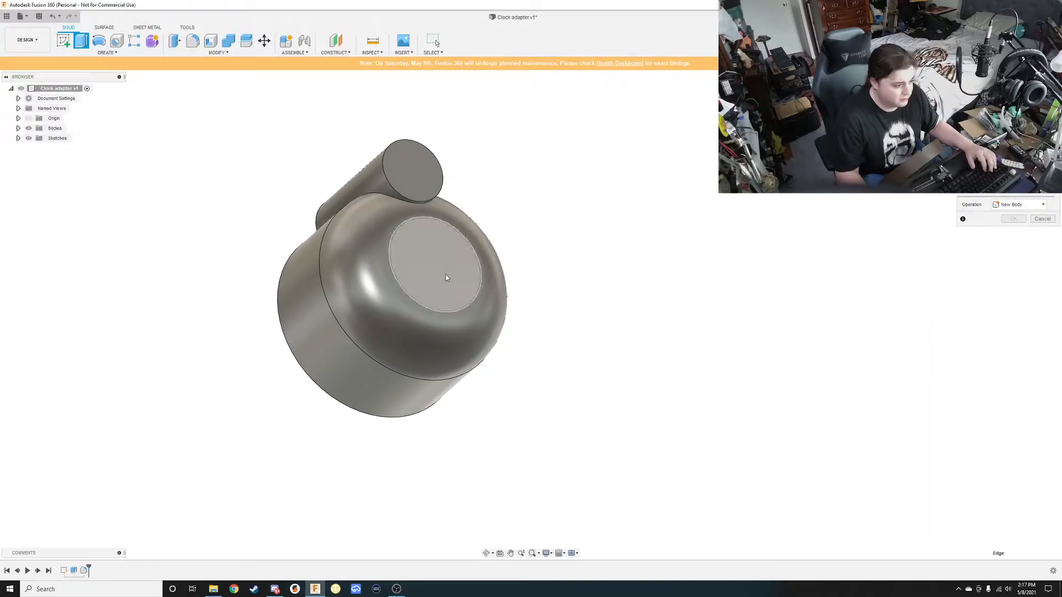
left_click(446, 268)
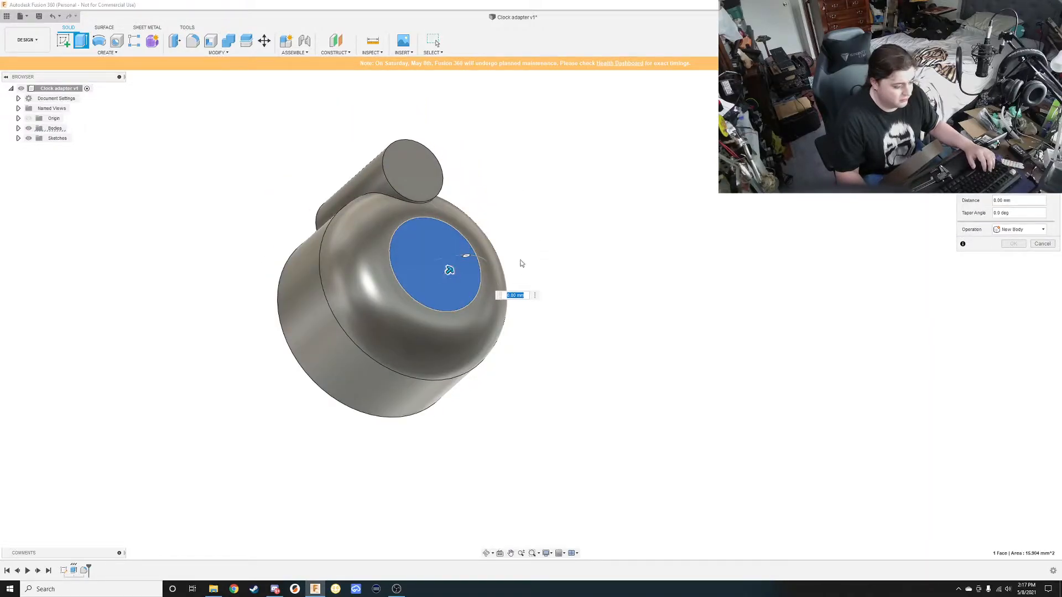
left_click(450, 269)
left_click_drag(451, 270, 473, 251)
middle_click_drag(473, 251, 426, 215, "shift")
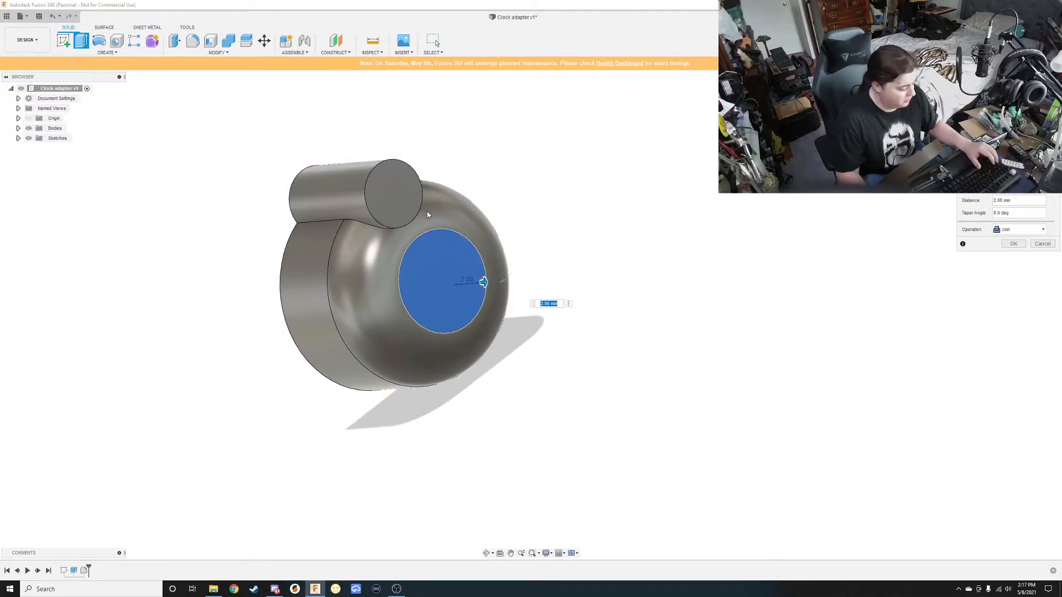
key("Return")
Start a sketch on the filleted body's flat round face and draw a centered circle along the face's edge.
left_click(477, 283)
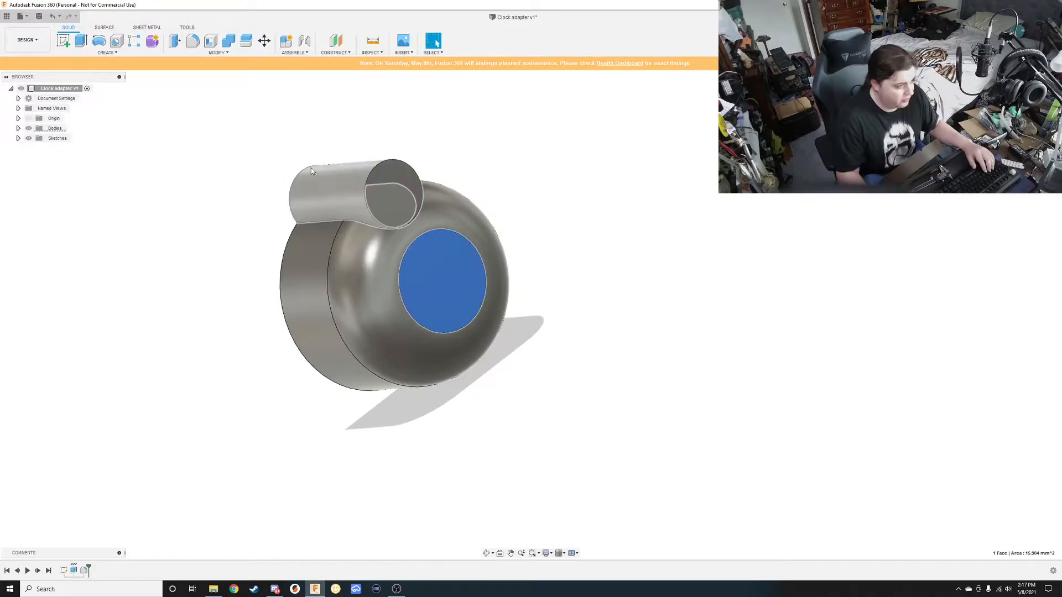
left_click(63, 40)
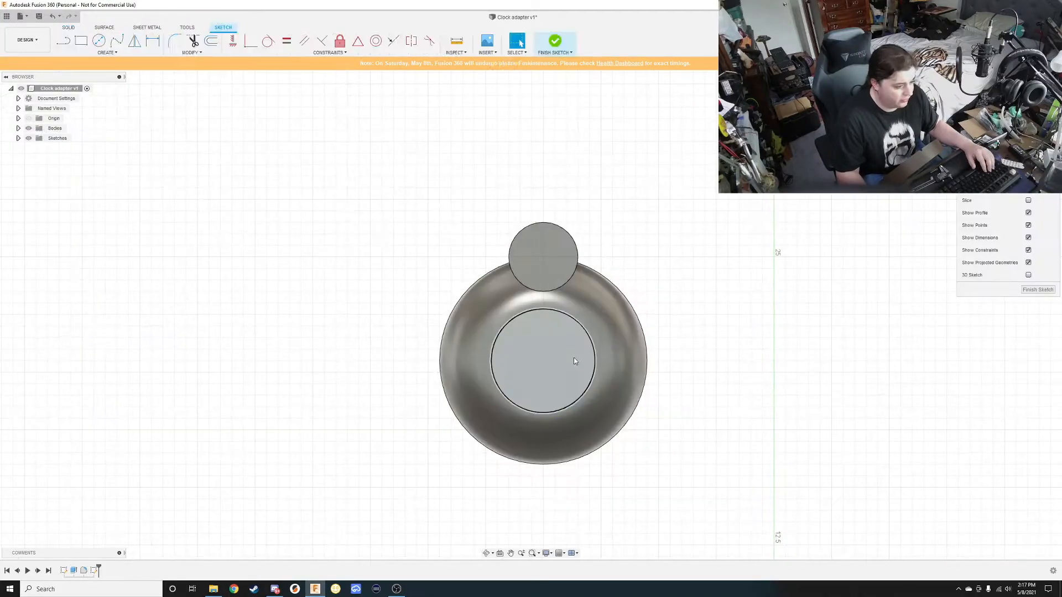
key("c")
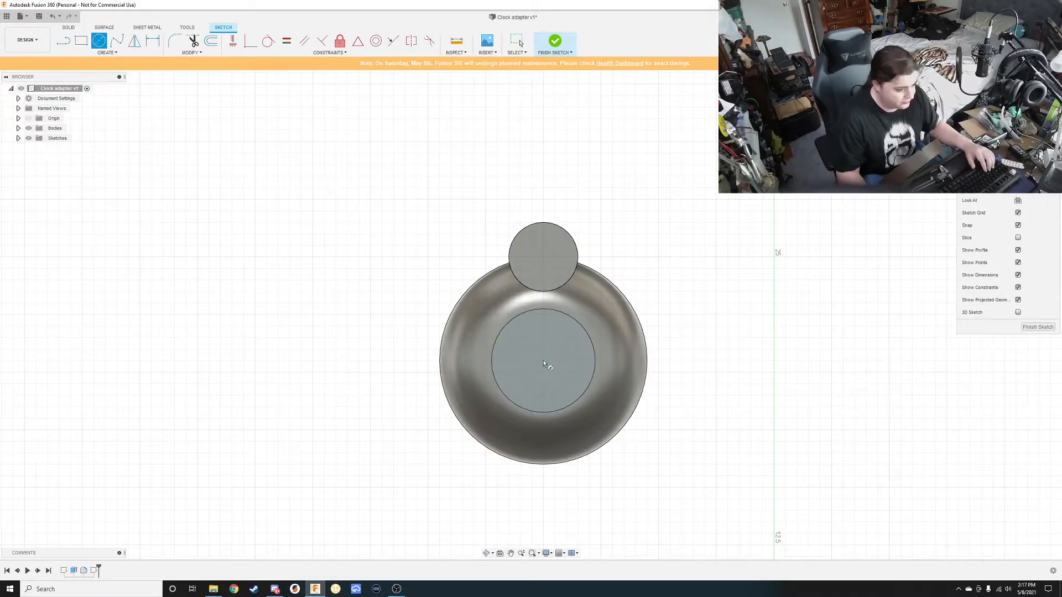
left_click(547, 358)
left_click(574, 322)
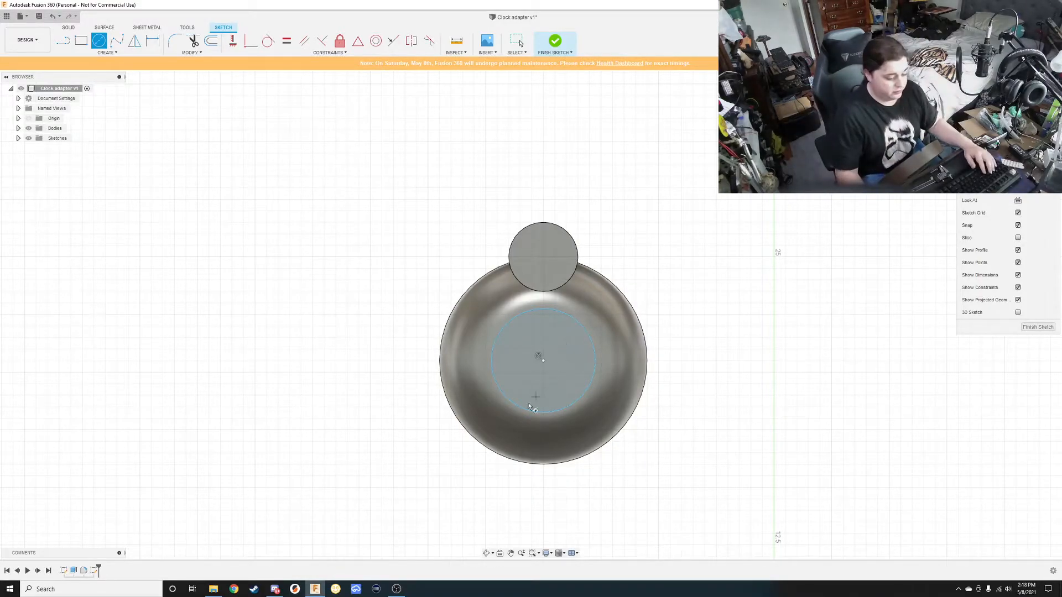
mouse_move(562, 358)
middle_mouse_down("shift")
mouse_move(663, 393)
mouse_move(569, 271)
mouse_move(431, 265)
middle_mouse_up("shift")
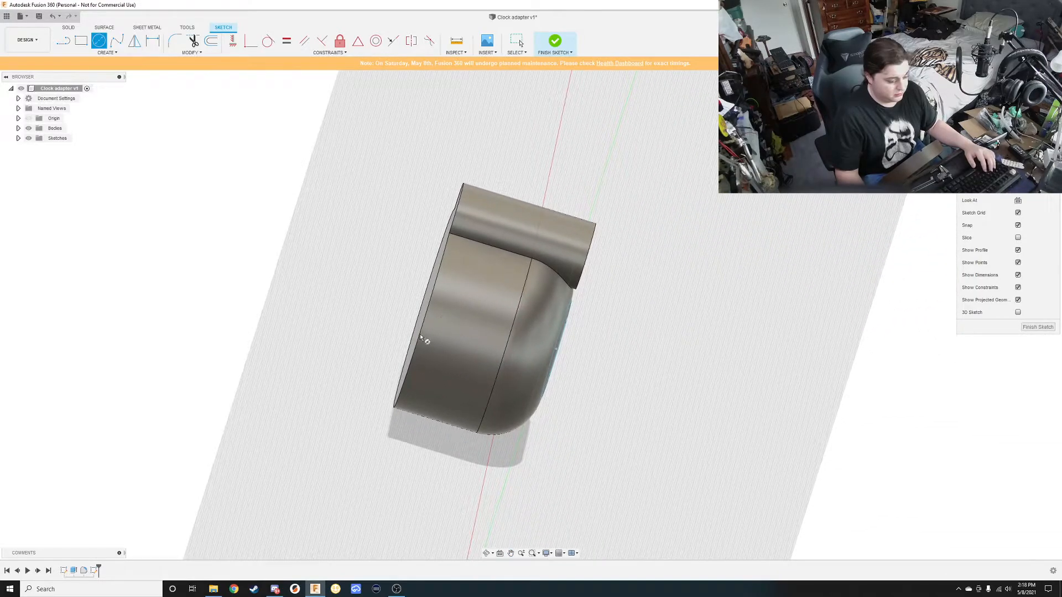
middle_click_drag(607, 350, 793, 389, "shift")
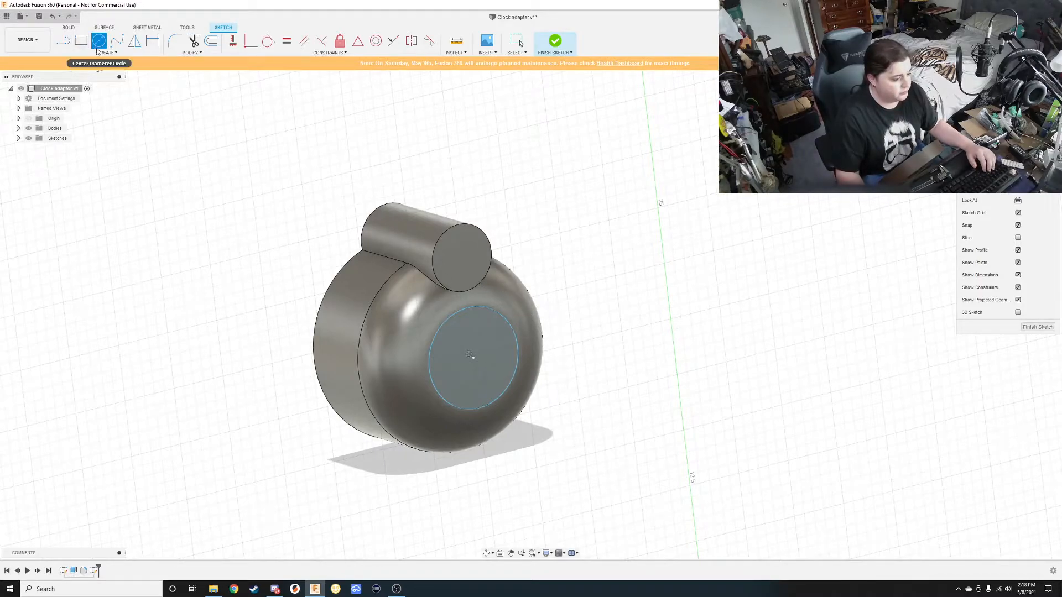
middle_click_drag(545, 301, 544, 294, "shift")
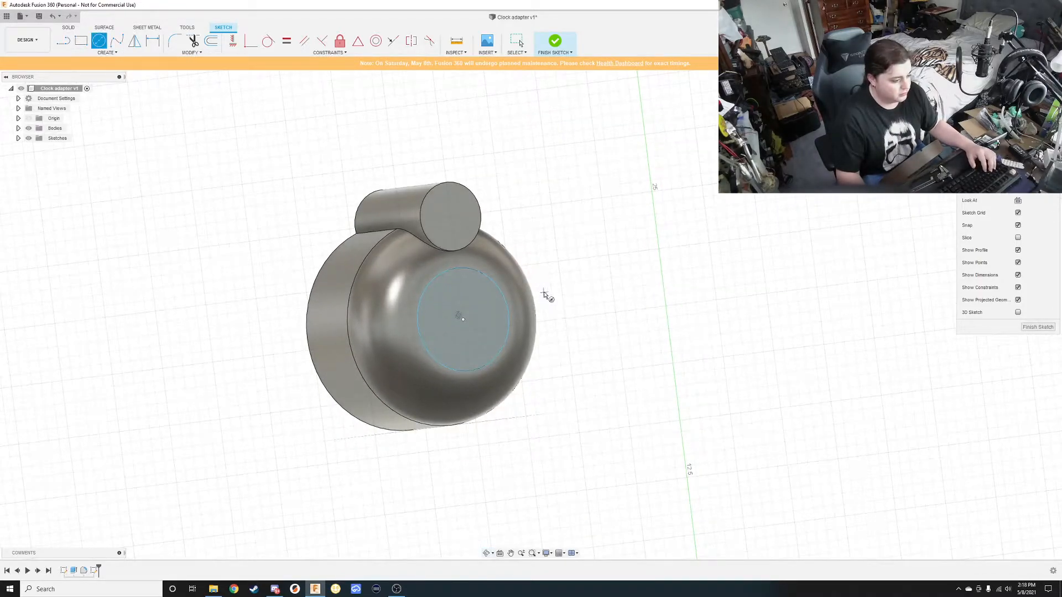
Try to draw a circle centered on the small cylinder's end face in the same sketch.
key("Escape")
left_click(459, 217)
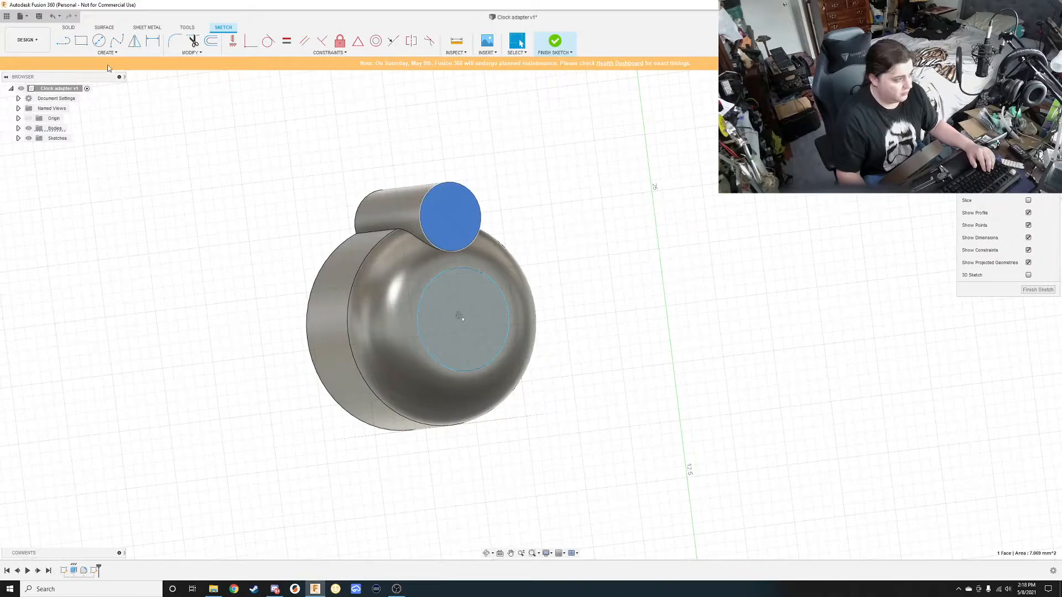
left_click(99, 41)
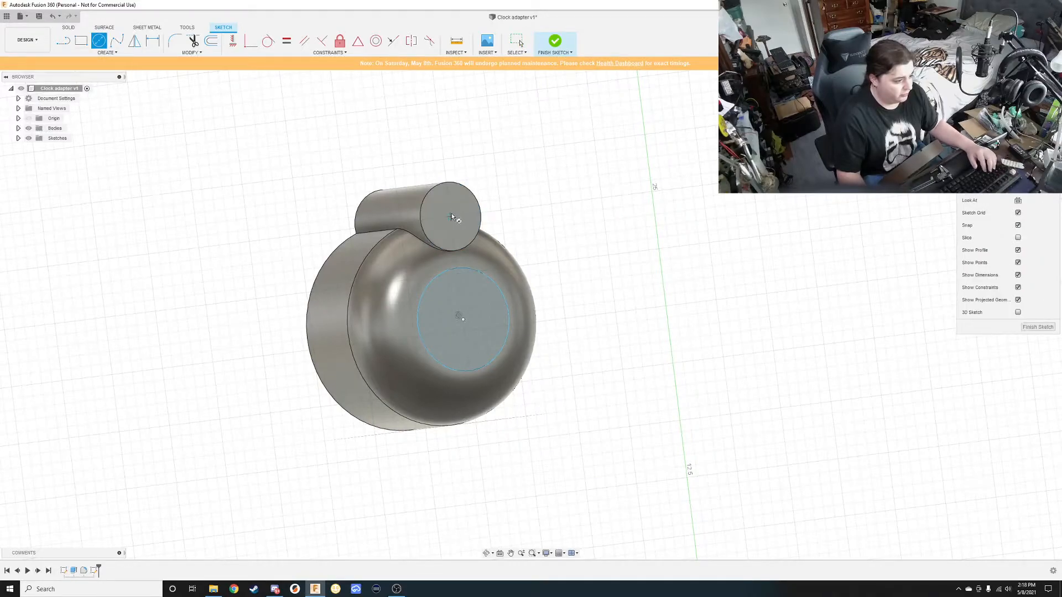
left_click(450, 216)
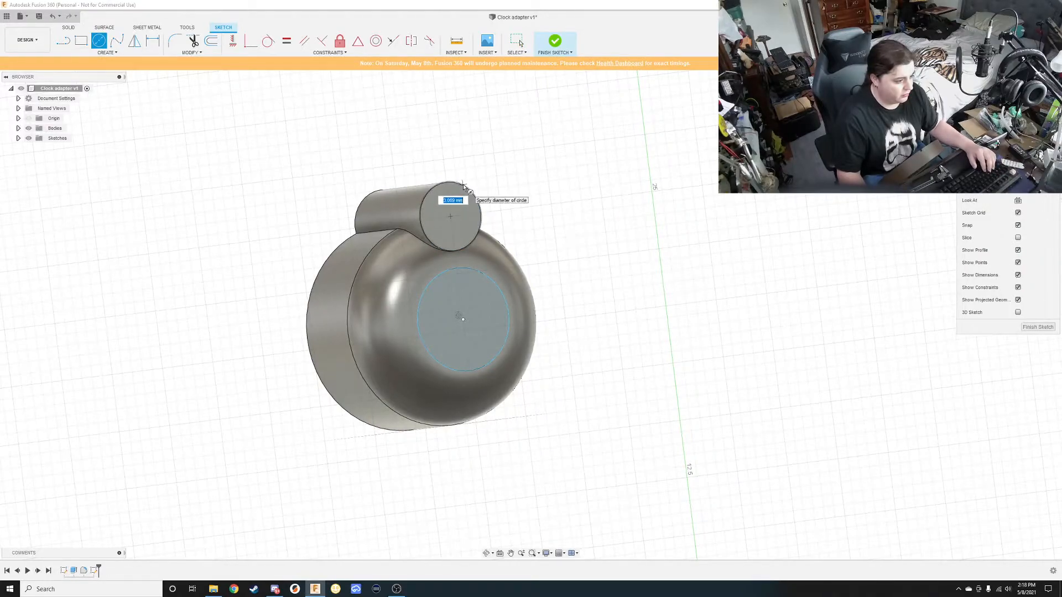
middle_click_drag(464, 187, 719, 202, "shift")
left_click(1026, 102)
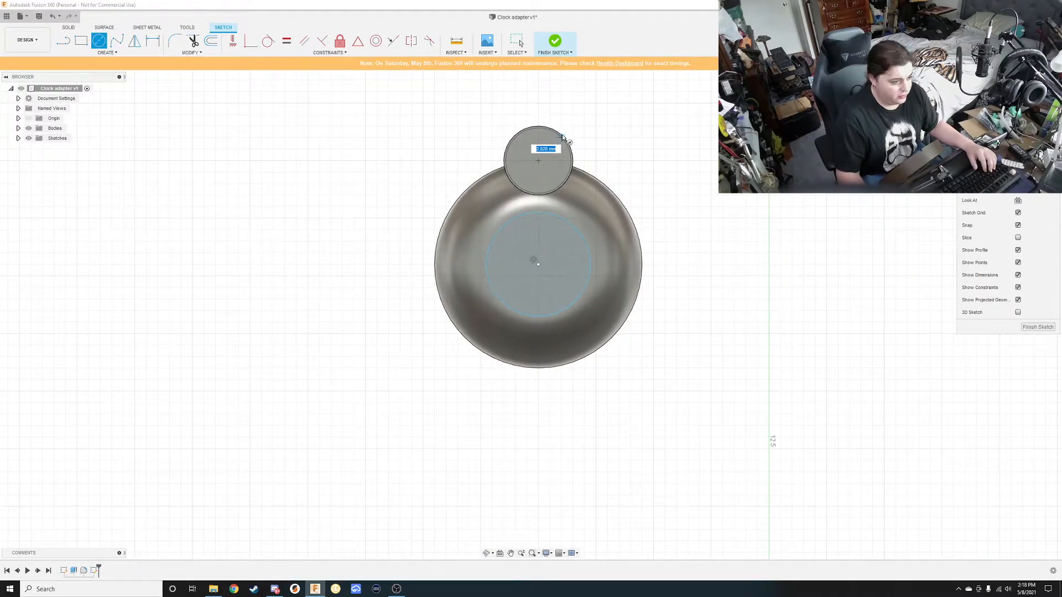
key("Escape")
Undo the circle, the sketch on the flat face and the fillet.
key("ctrl+z")
key("ctrl+z")
middle_click_drag(744, 246, 559, 212, "shift")
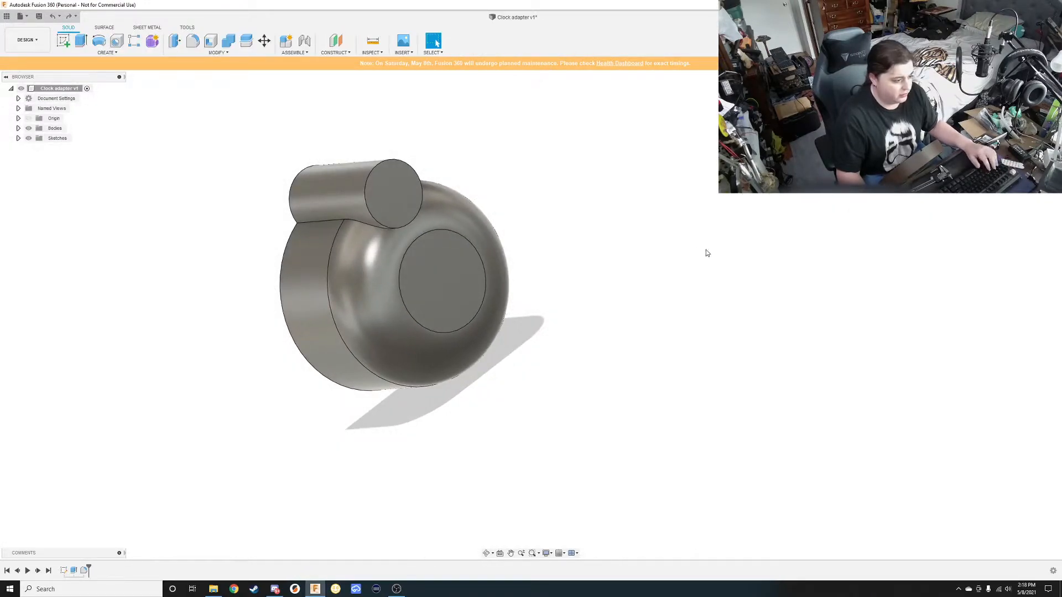
middle_click_drag(764, 316, 710, 319)
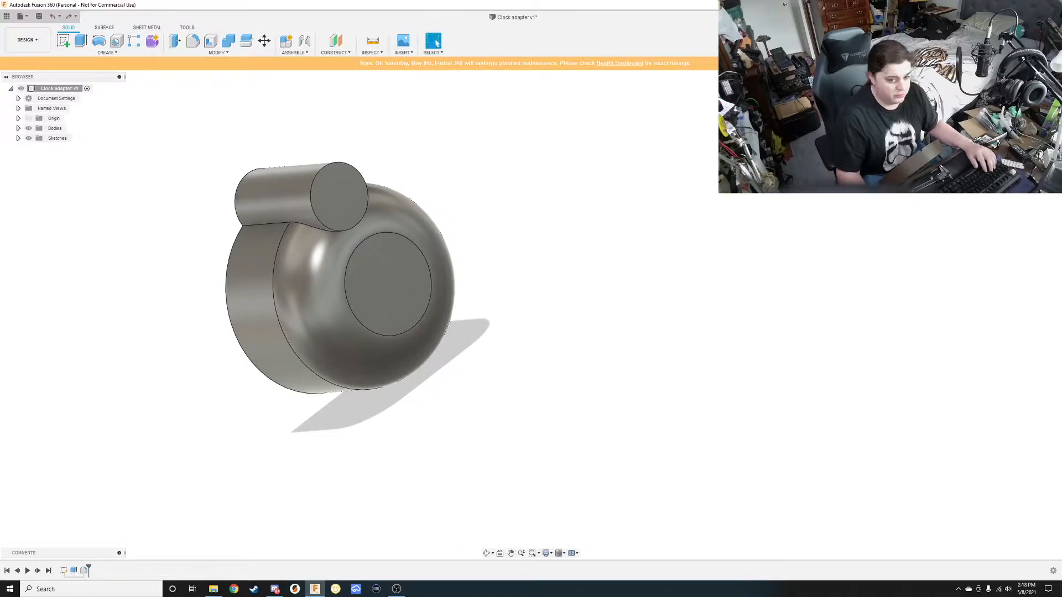
middle_click_drag(535, 308, 528, 306, "shift")
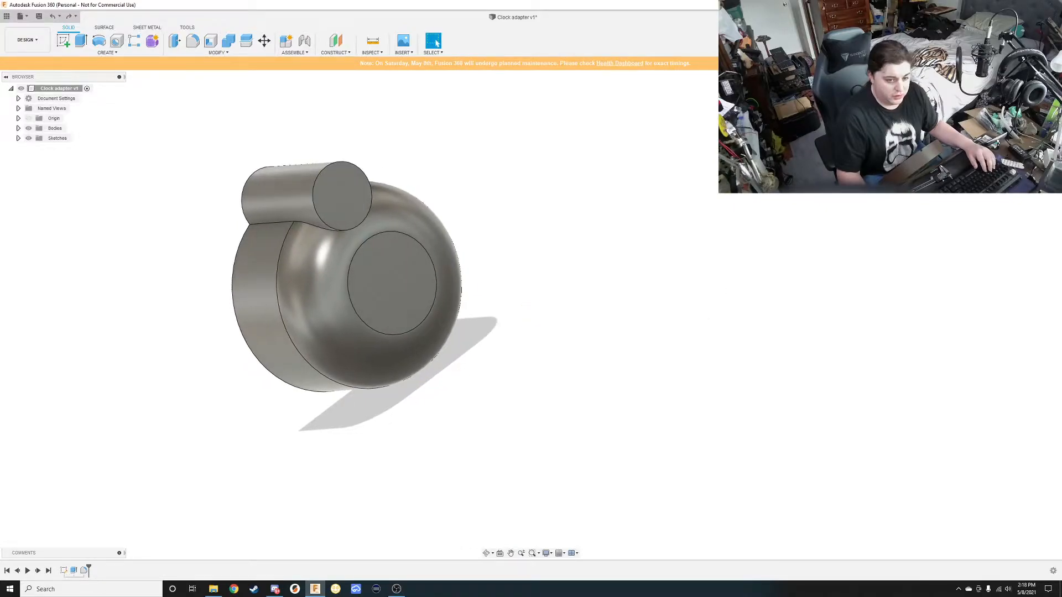
left_click(1030, 104)
scroll(528, 231, "down", 2)
scroll(528, 231, "up", 4)
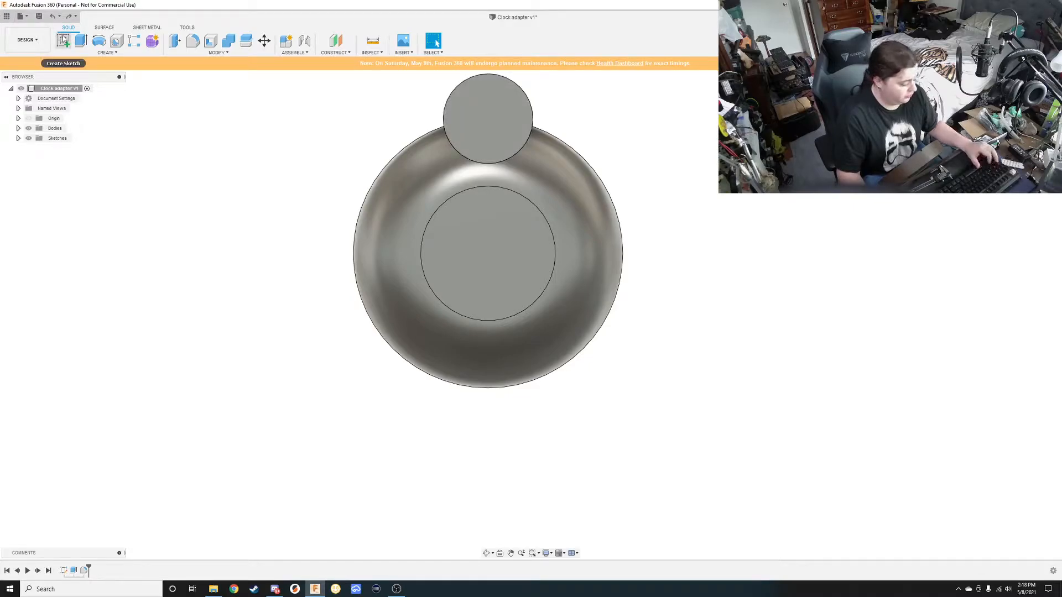
Start a sketch on the body's front face and draw a circle centered on the small lobe, matching its rounded outline.
left_click(63, 39)
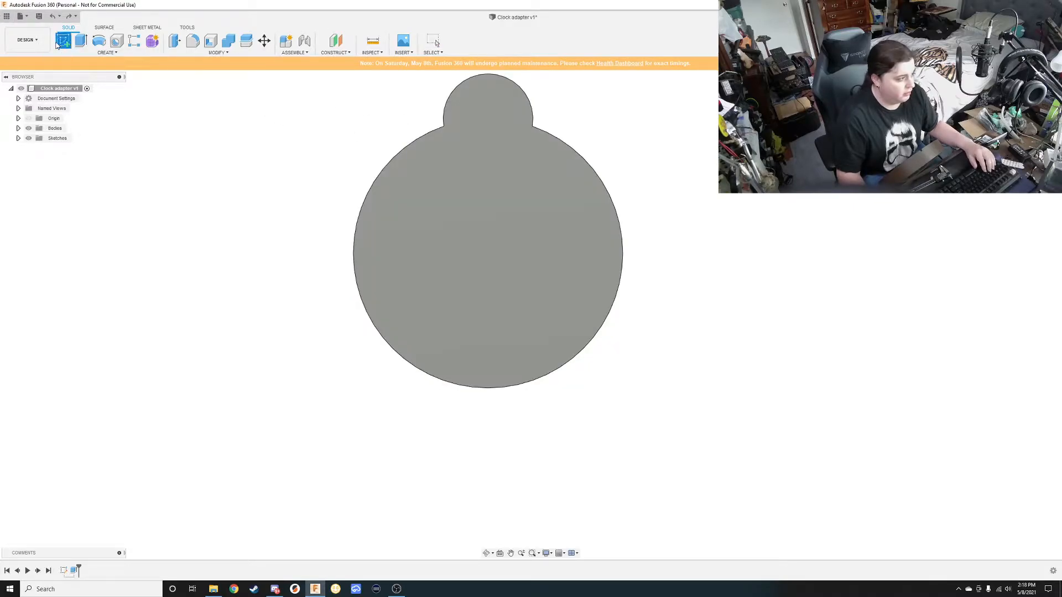
left_click(493, 103)
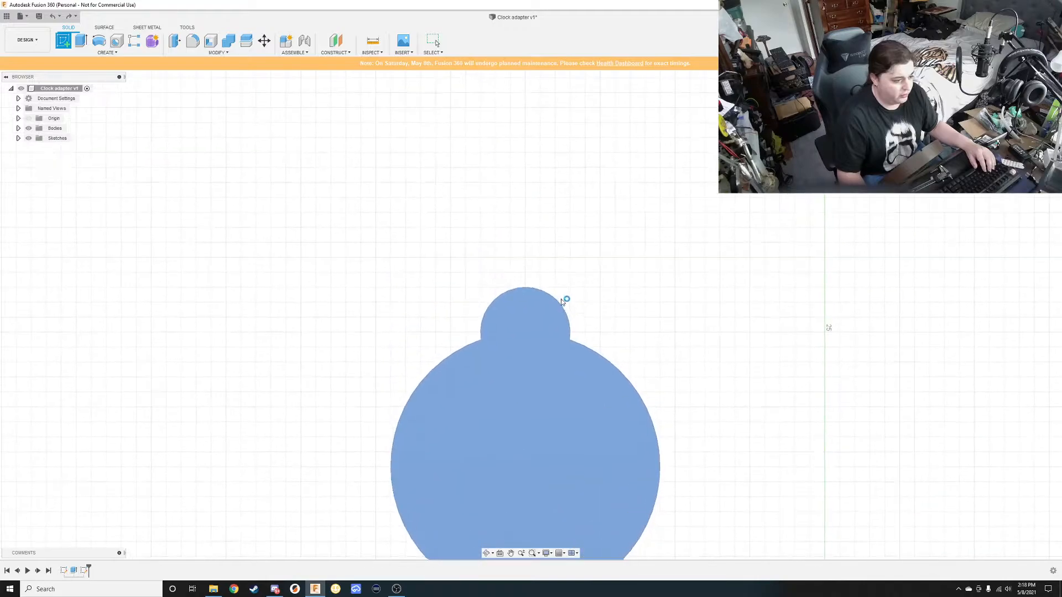
mouse_move(547, 370)
middle_mouse_down("shift")
mouse_move(557, 358)
mouse_move(561, 380)
middle_mouse_up("shift")
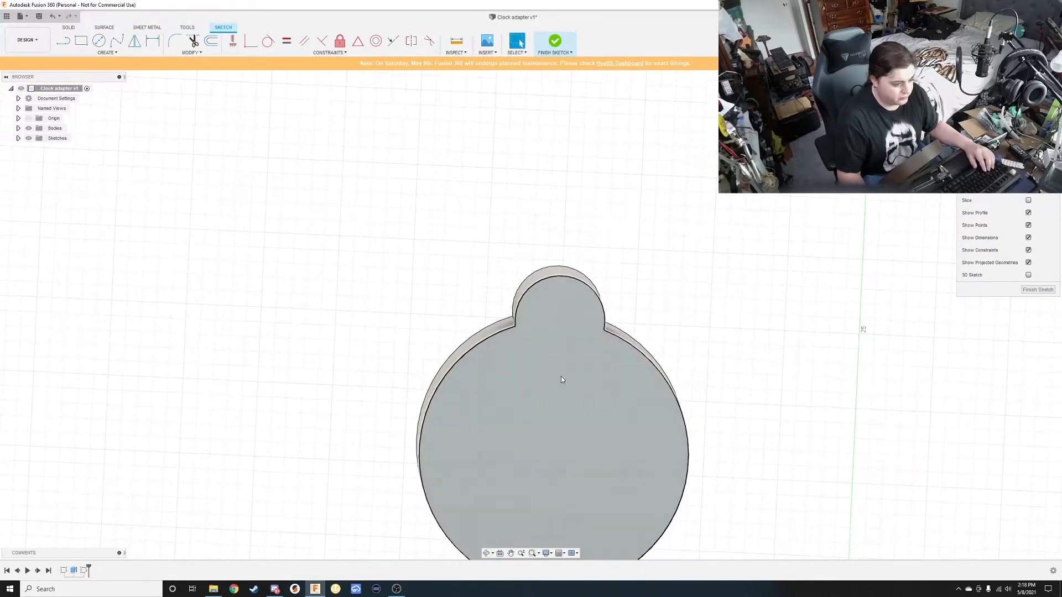
key("c")
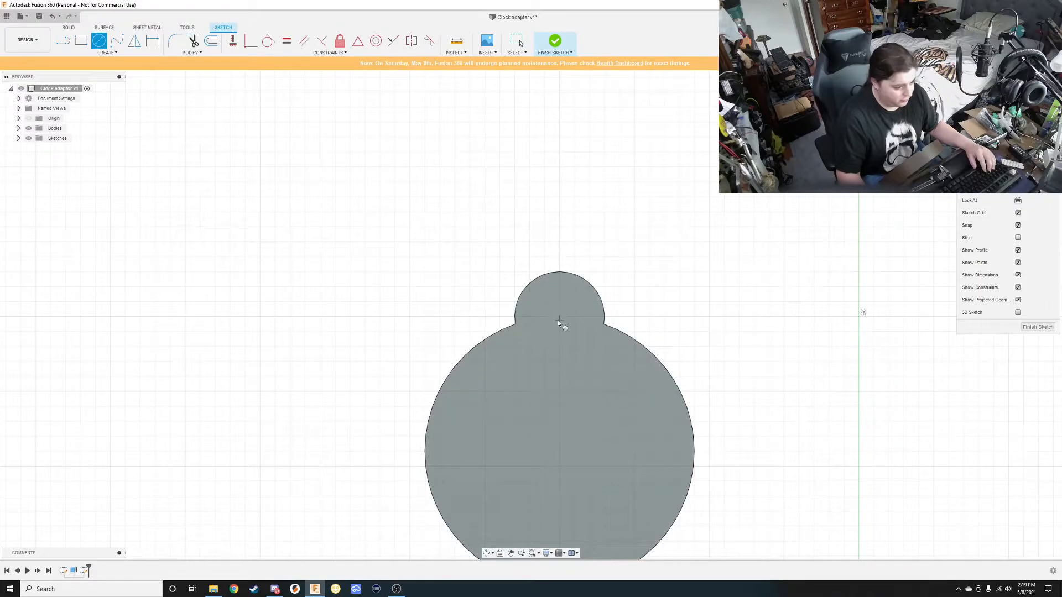
left_click(559, 317)
left_click(597, 290)
left_click(559, 469)
key("Escape")
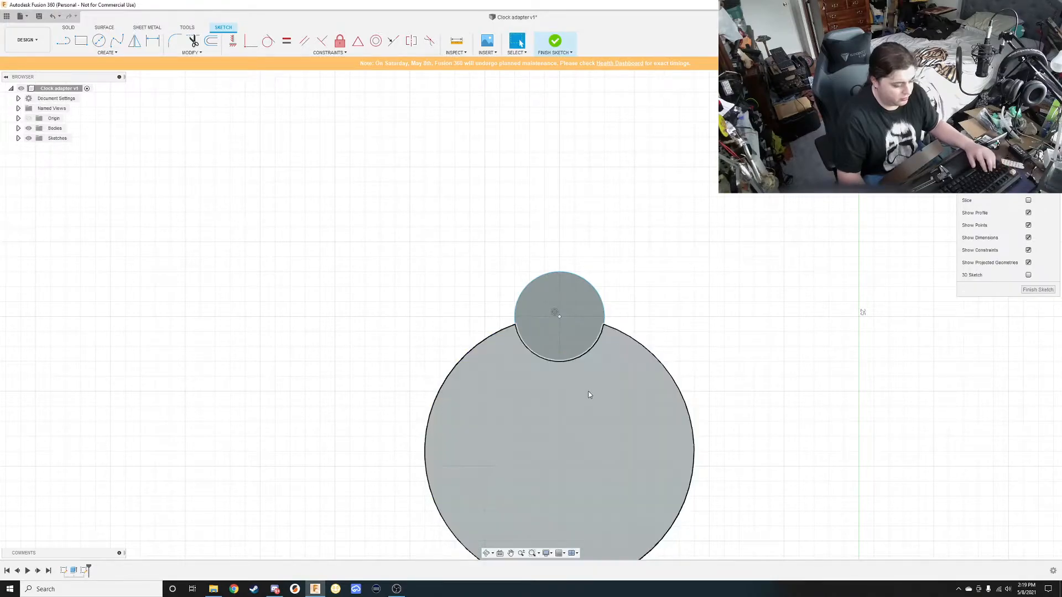
Draw a circle concentric with the large round part, touching the lower edge of the small circle.
middle_click_drag(581, 419, 570, 315)
key("c")
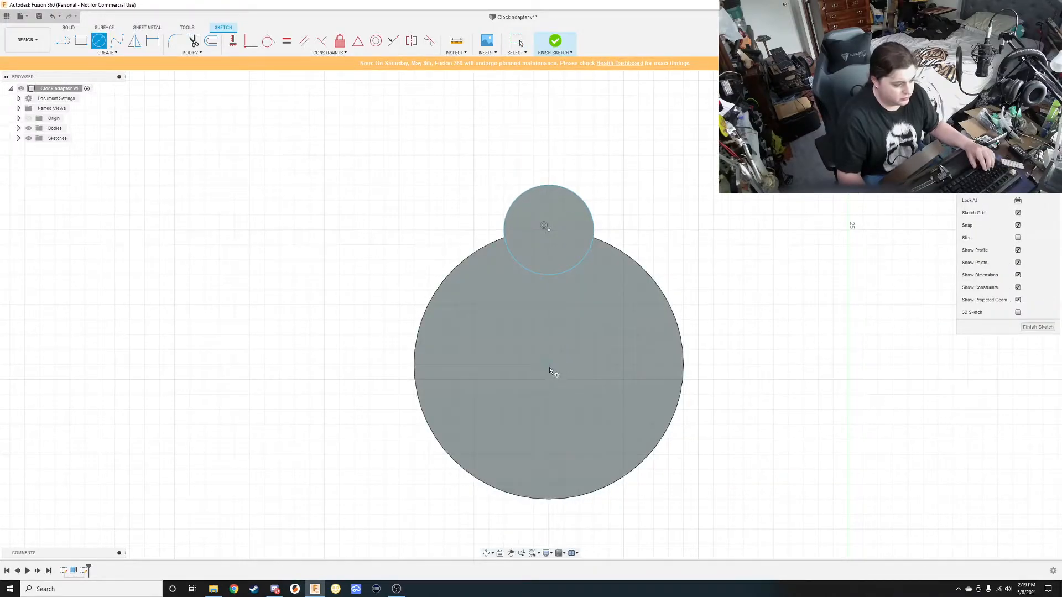
left_click(549, 365)
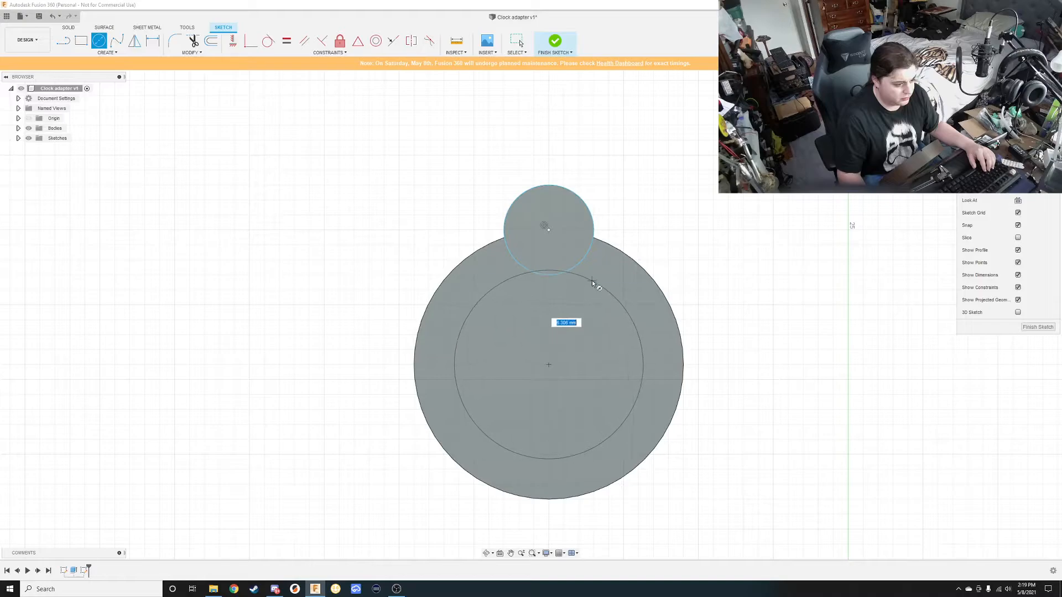
left_click(548, 273)
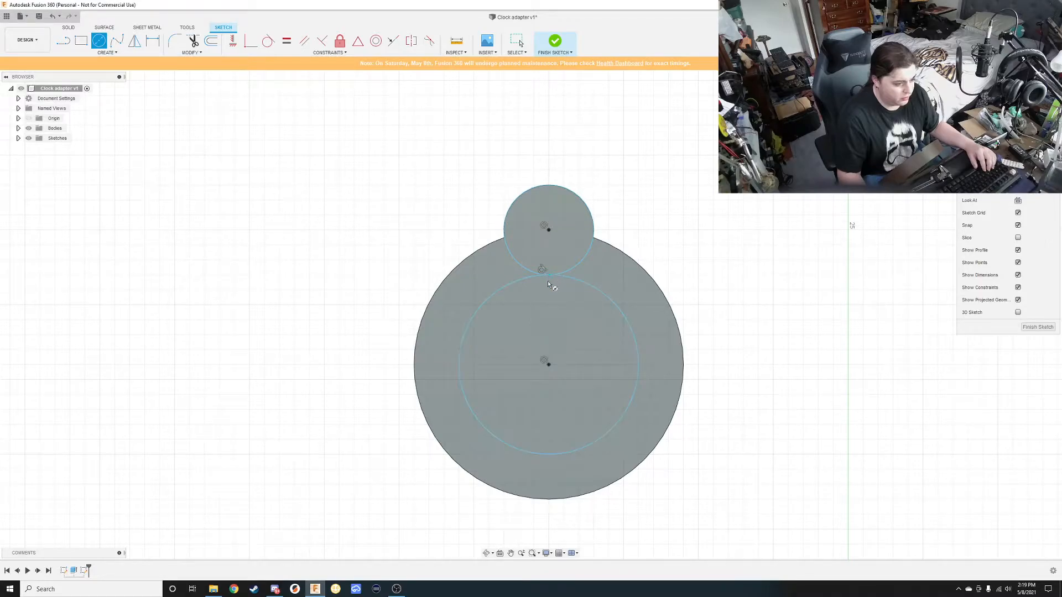
left_click(549, 364)
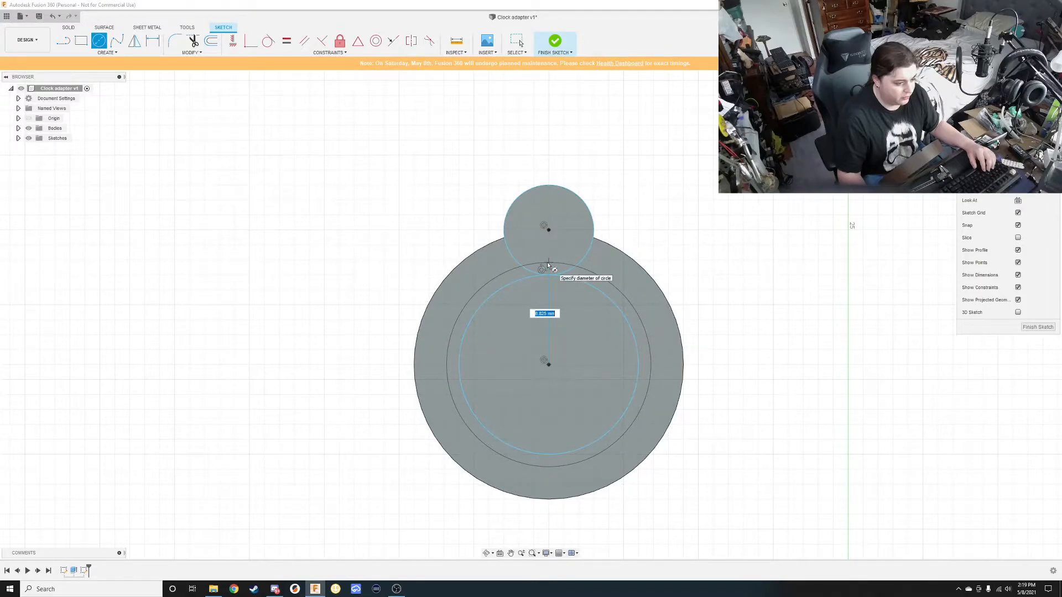
key("Escape")
scroll(553, 276, "up", 5)
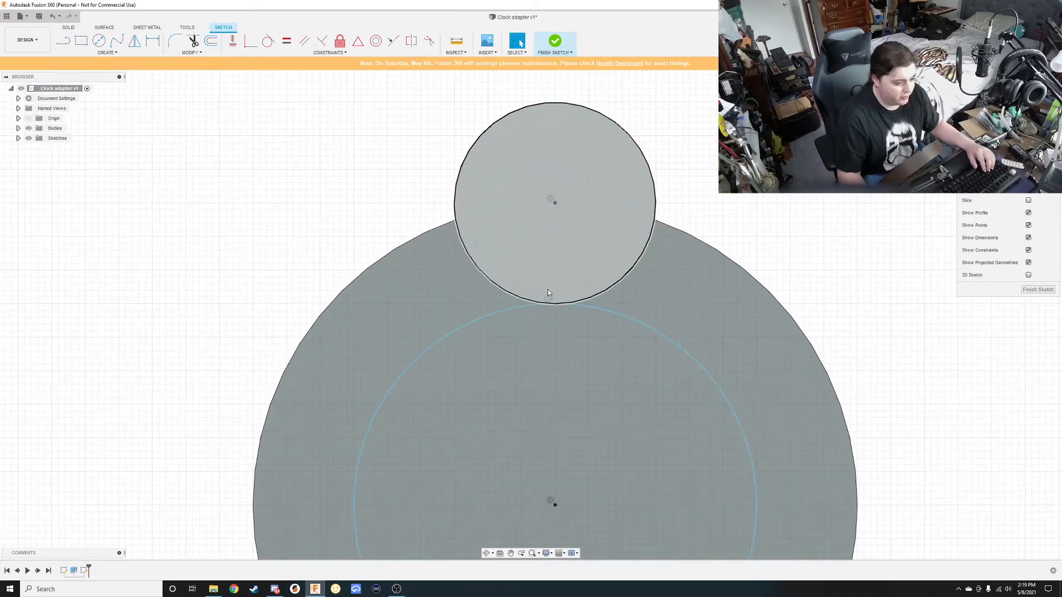
Draw vertical lines from both junctions of the small lobe and large round to the inner circle, and finish the sketch.
scroll(550, 296, "up", 2)
scroll(553, 301, "down", 6)
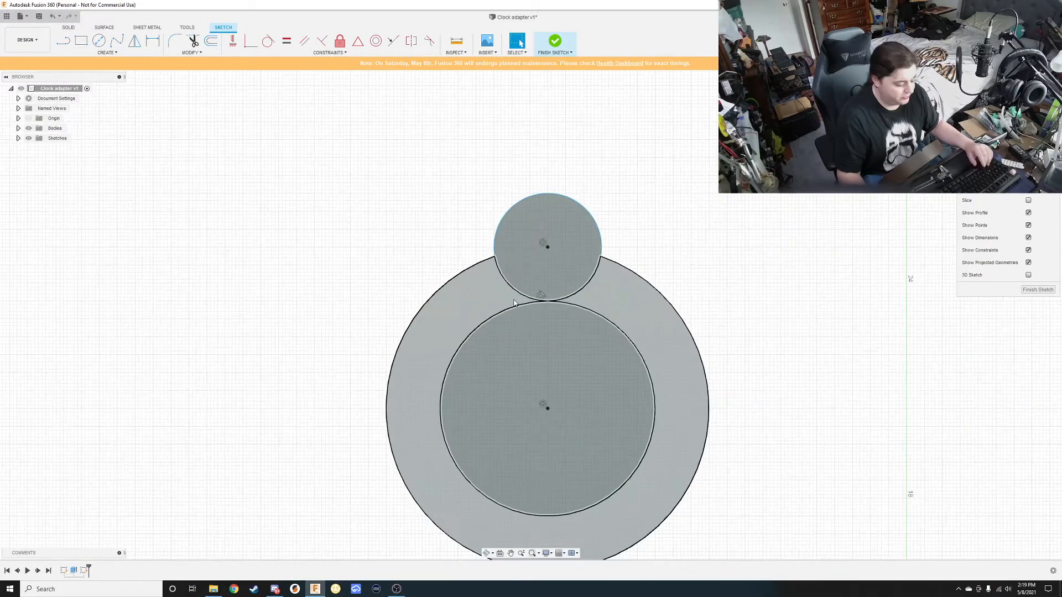
key("c")
key("Escape")
key("l")
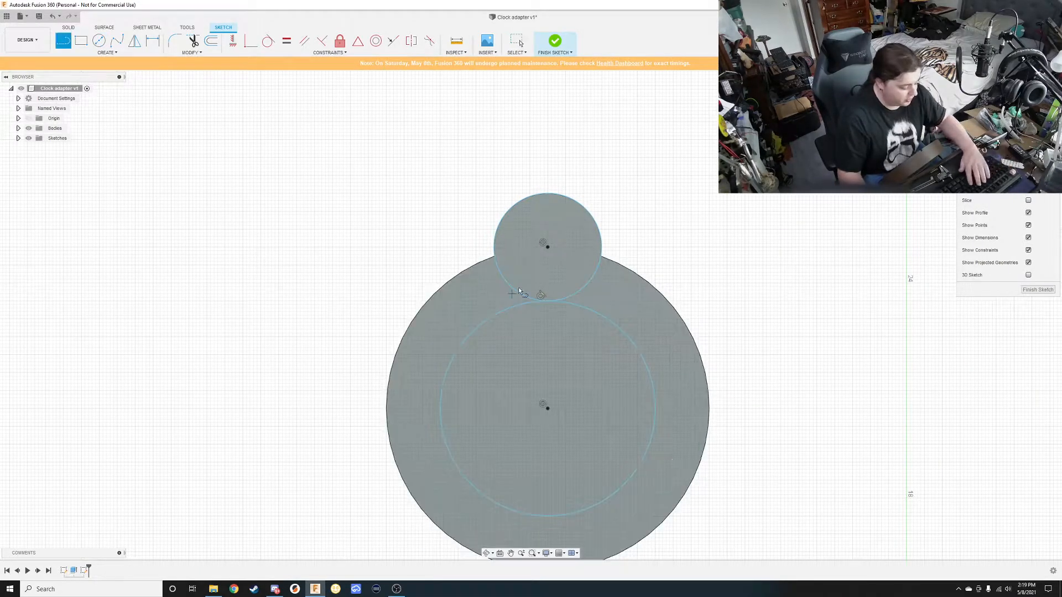
left_click(495, 256)
left_click(494, 315)
left_click(602, 256)
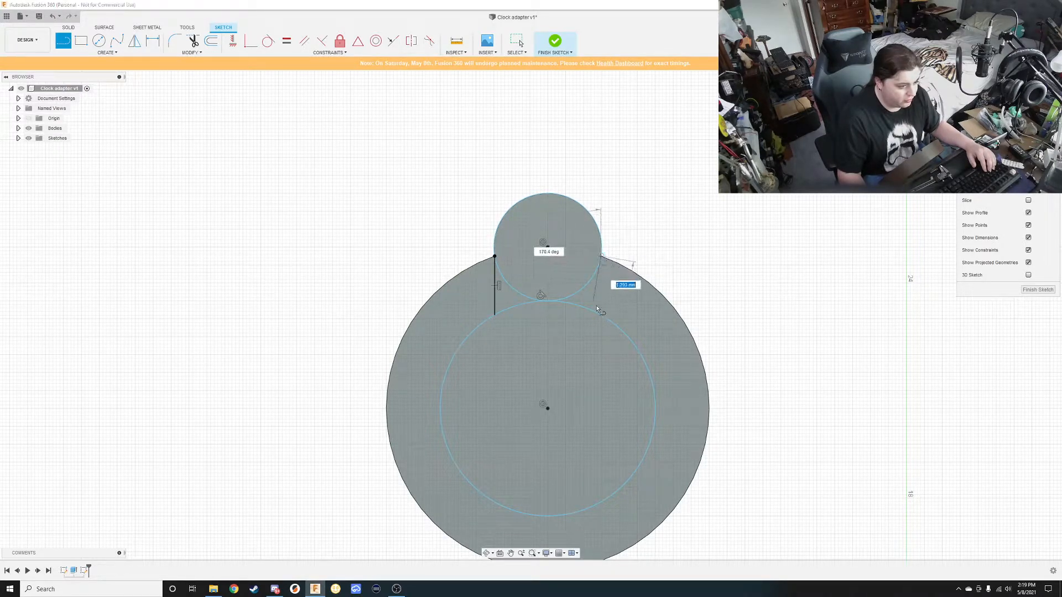
double_click(601, 315)
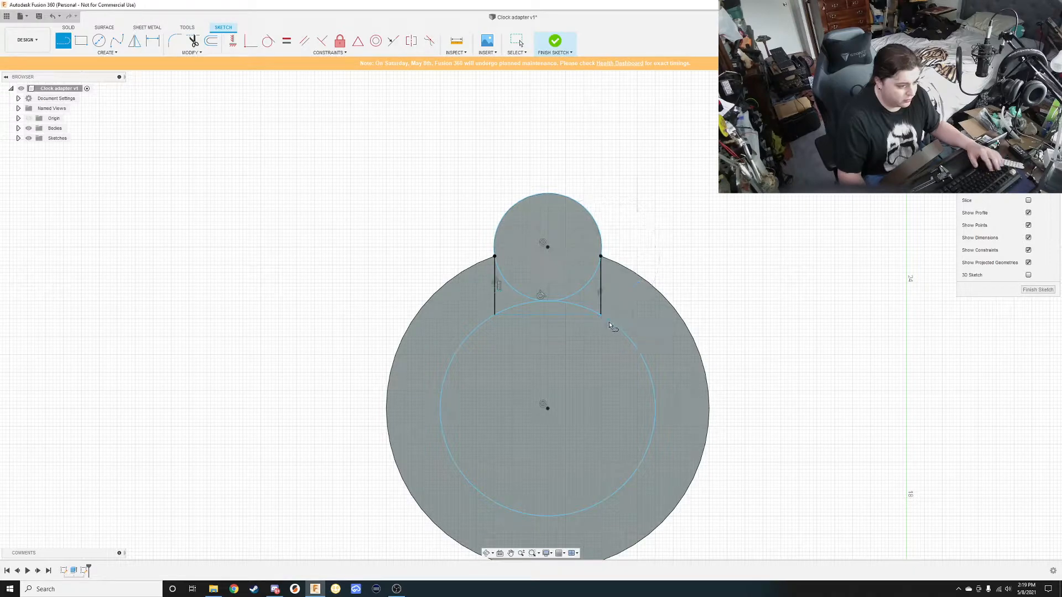
left_click(1030, 292)
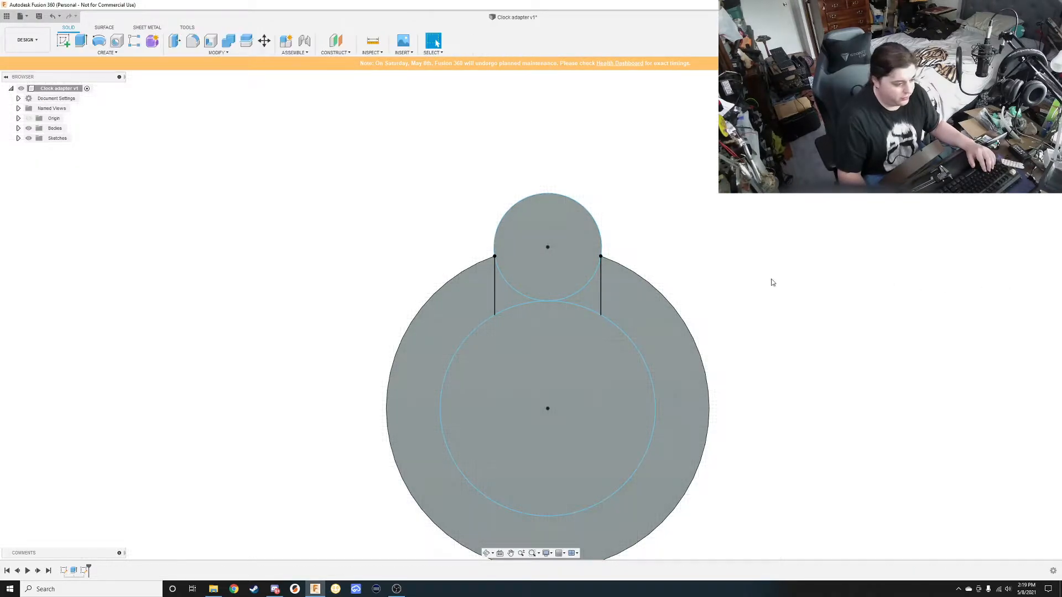
left_click(570, 346)
mouse_move(570, 346)
middle_mouse_down("shift")
mouse_move(559, 368)
mouse_move(600, 370)
mouse_move(585, 375)
mouse_move(569, 351)
mouse_move(605, 360)
mouse_move(543, 351)
mouse_move(530, 364)
mouse_move(564, 357)
mouse_move(540, 351)
mouse_move(545, 363)
mouse_move(564, 360)
mouse_move(537, 342)
middle_mouse_up("shift")
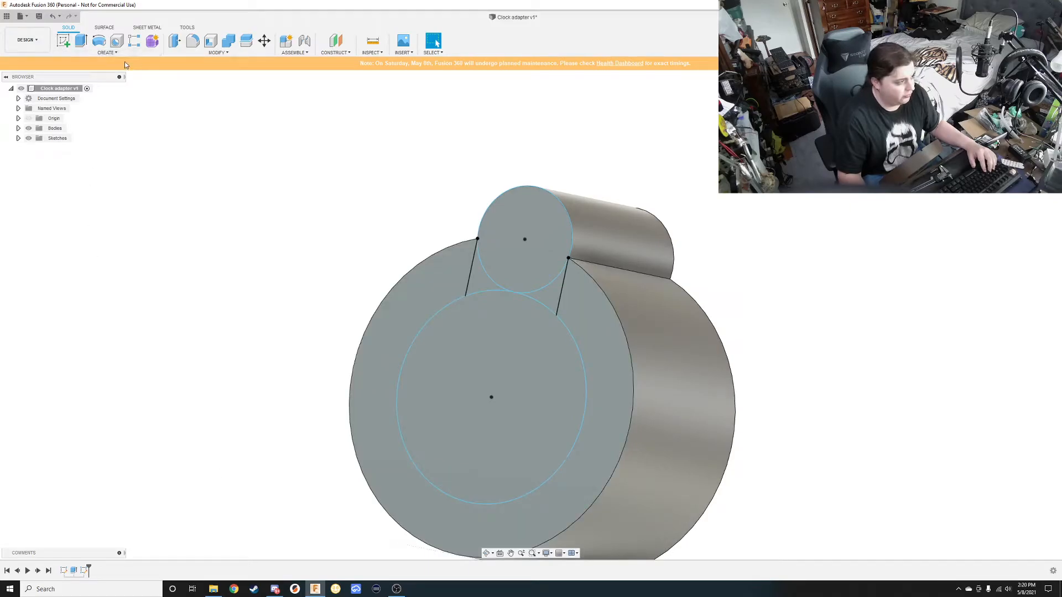
Reopen the front-face sketch, draw a 5 mm diameter circle centered on the small lobe, and finish the sketch.
double_click(83, 570)
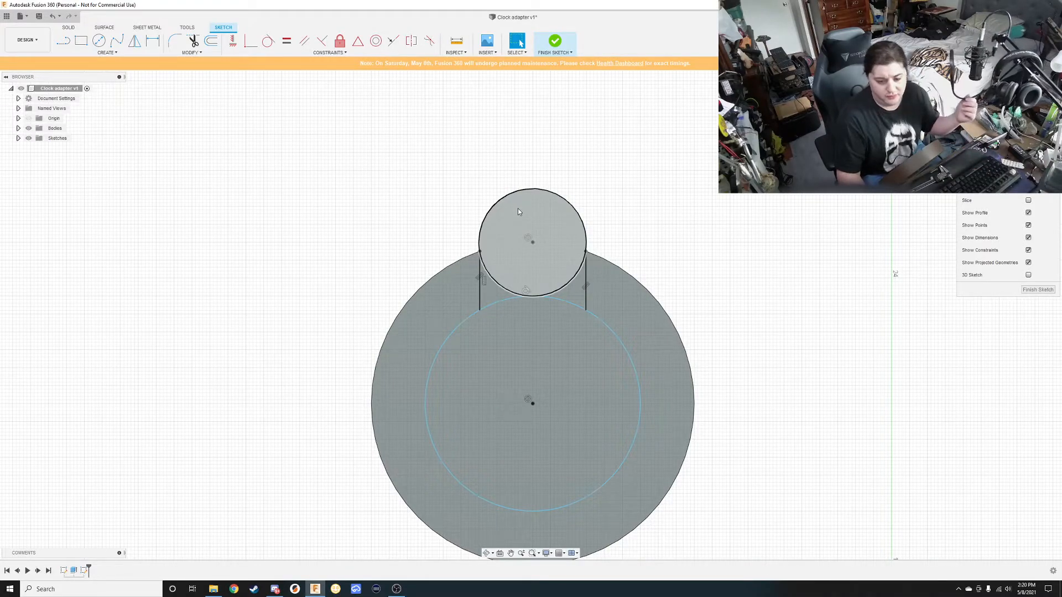
key("c")
left_click(533, 242)
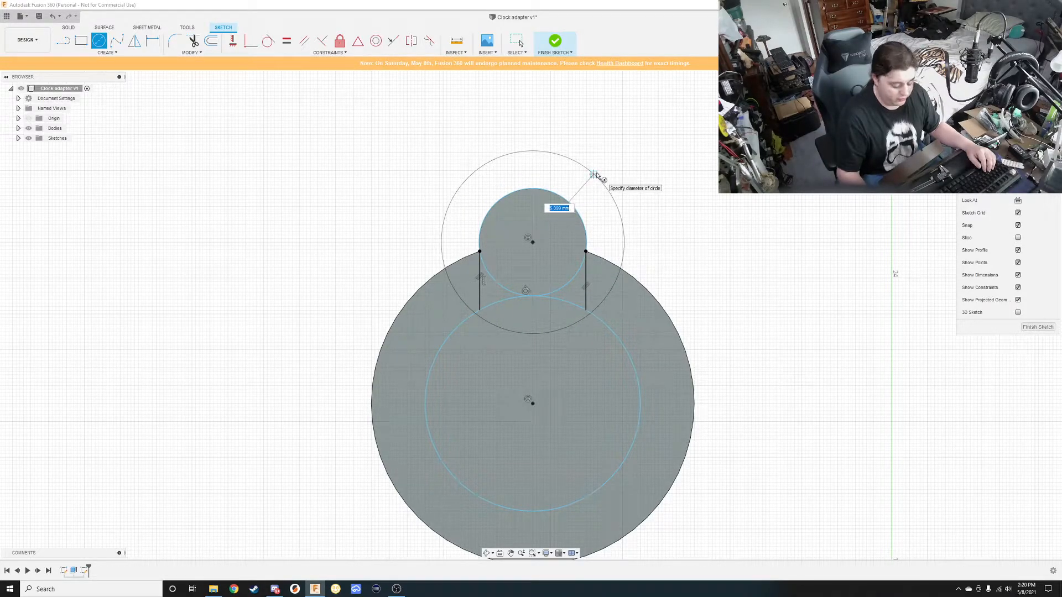
type("5")
key("Return")
key("Escape")
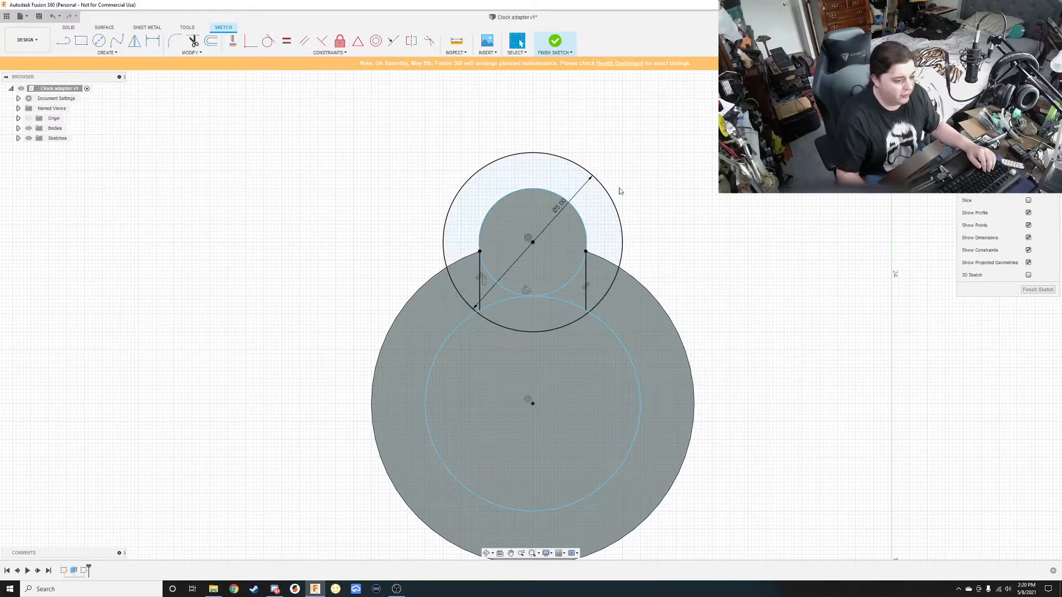
middle_click_drag(470, 337, 472, 364, "shift")
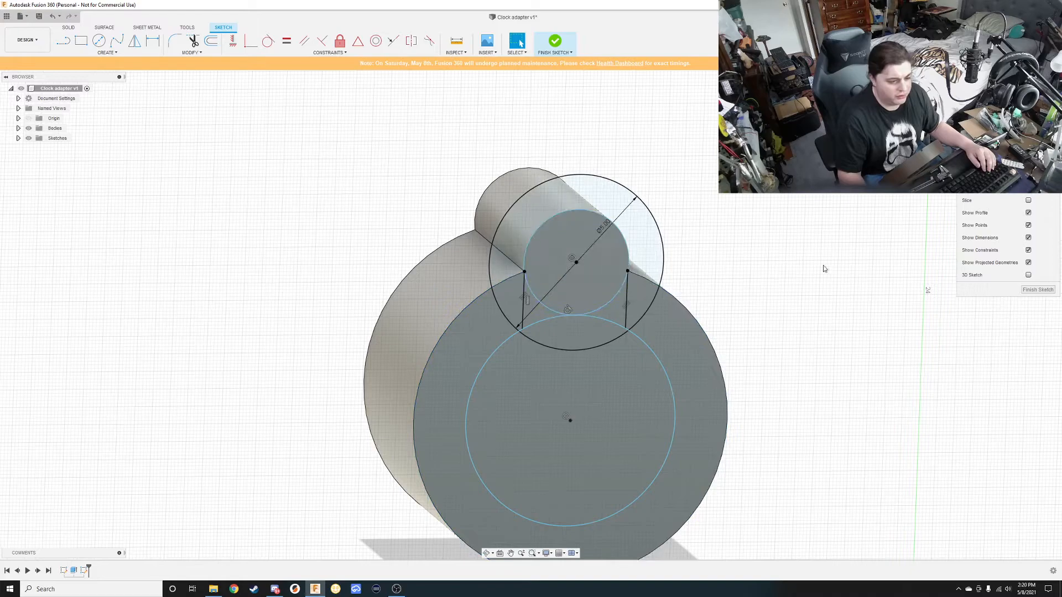
left_click(1032, 292)
key("e")
left_click(559, 199)
left_click(564, 249)
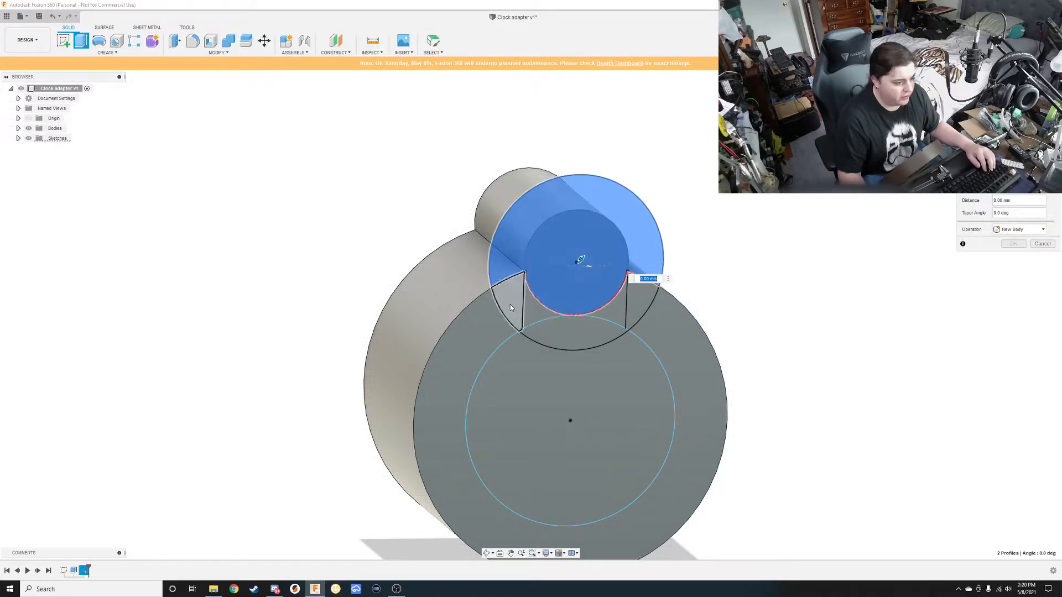
left_click(536, 322)
key("Escape")
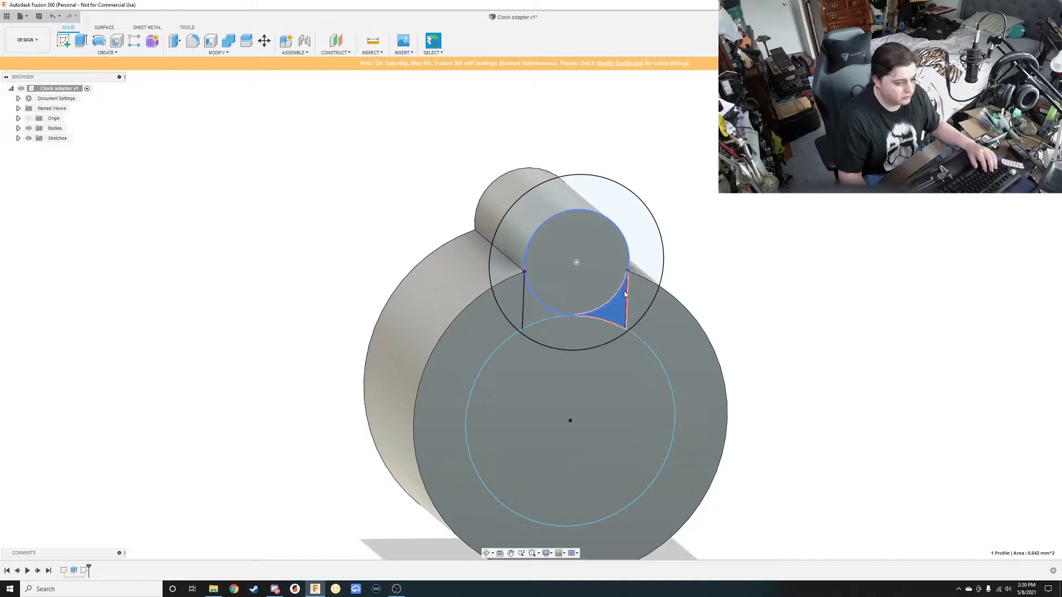
key("e")
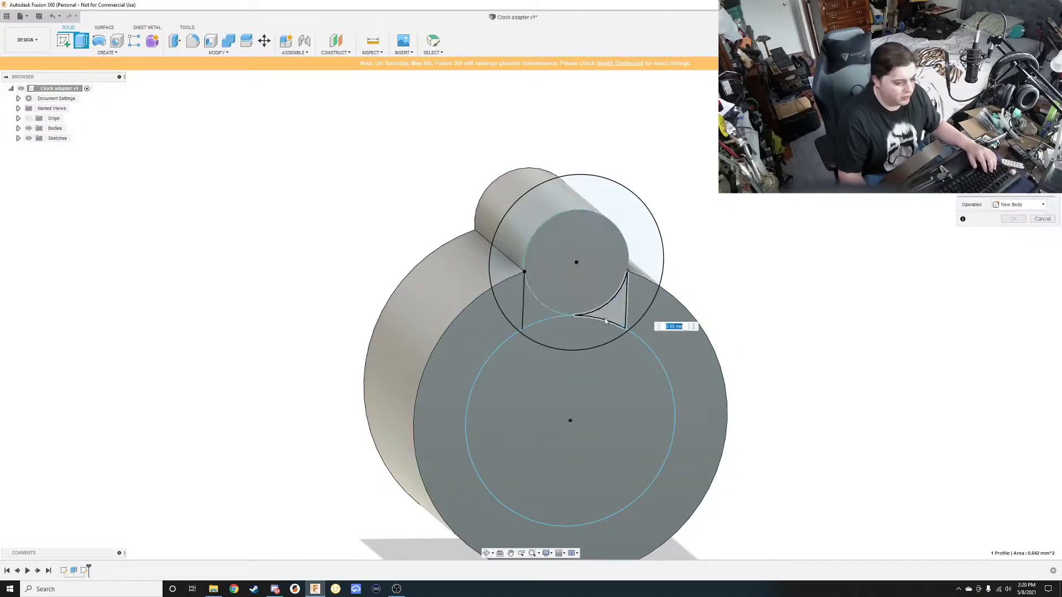
left_click(619, 299)
left_click(575, 334)
left_click(529, 300)
left_click(510, 296)
left_click(518, 249)
left_click(567, 241)
middle_click_drag(516, 421, 498, 349, "shift")
left_click(616, 439)
key("Escape")
middle_click_drag(701, 320, 654, 304, "shift")
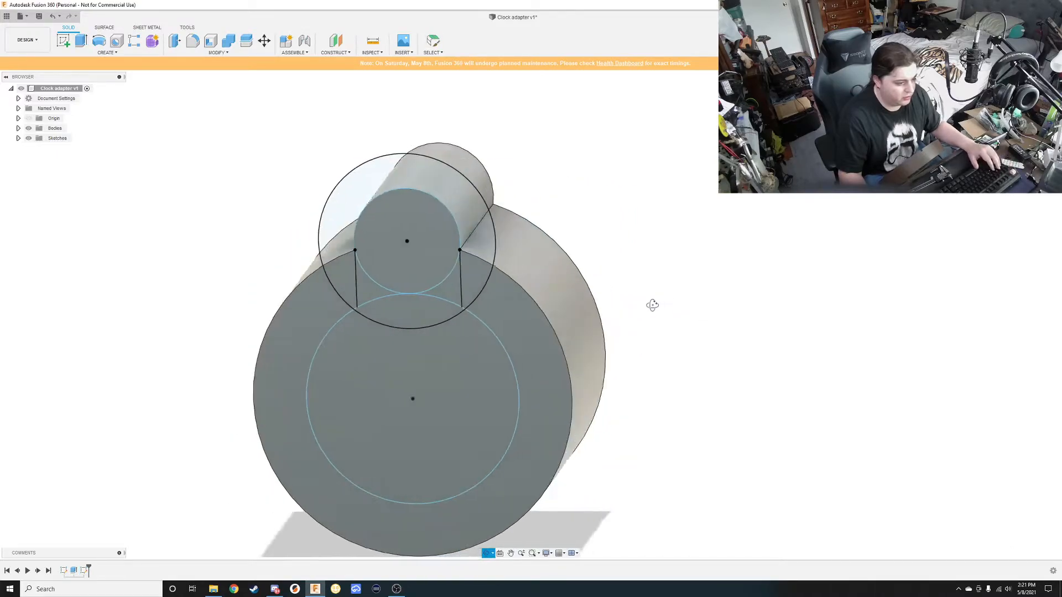
Reopen the front-face sketch and undo the 5 mm circle, the two vertical lines and the large concentric circle.
double_click(83, 570)
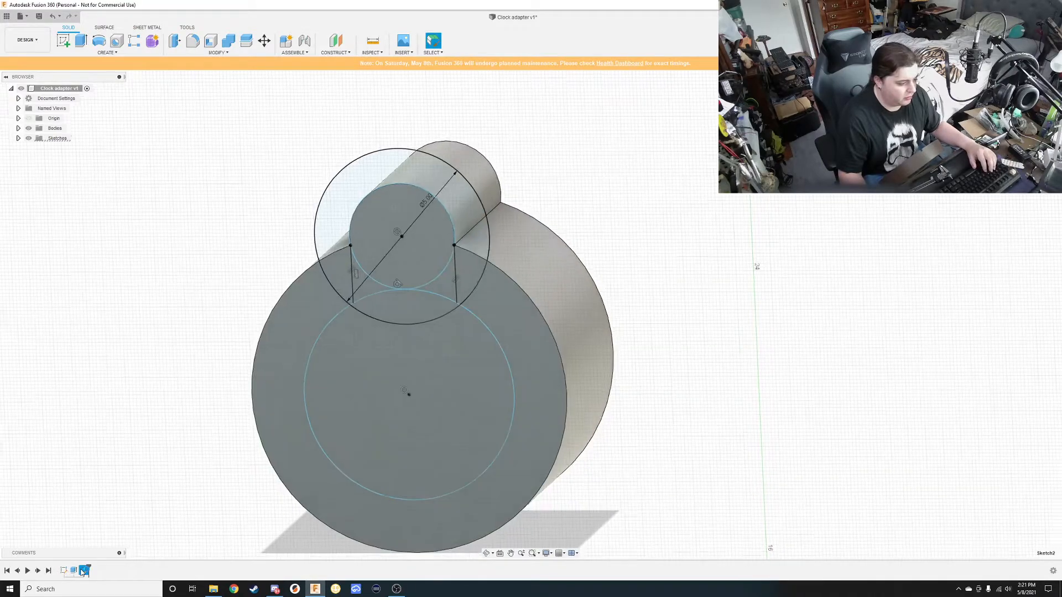
left_click(526, 218)
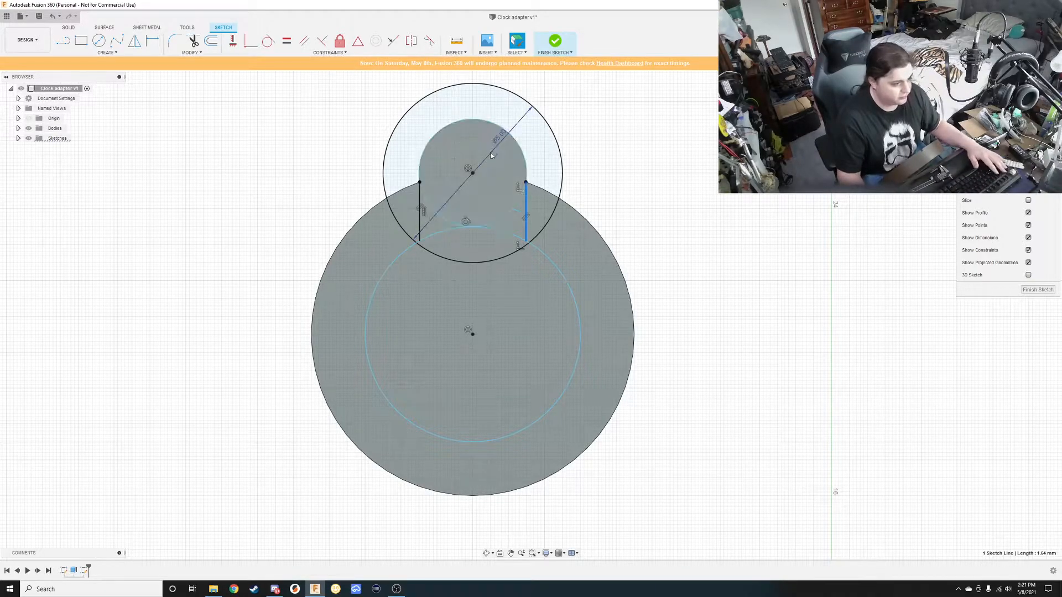
key("ctrl+z")
key("ctrl+z")
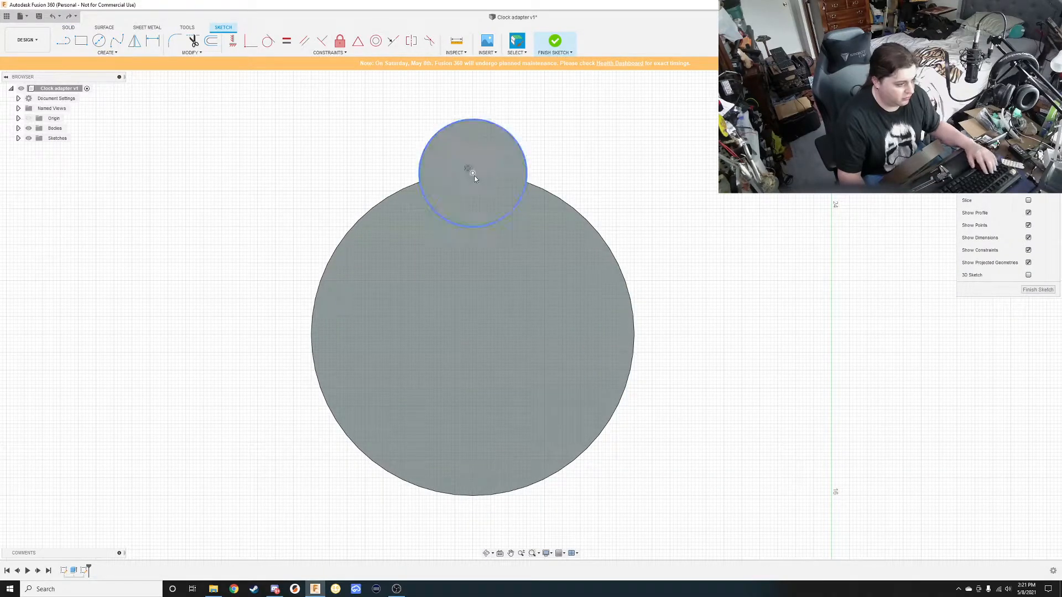
Draw a 7 mm diameter circle centered on the small lobe in the front-face sketch.
key("c")
left_click(468, 169)
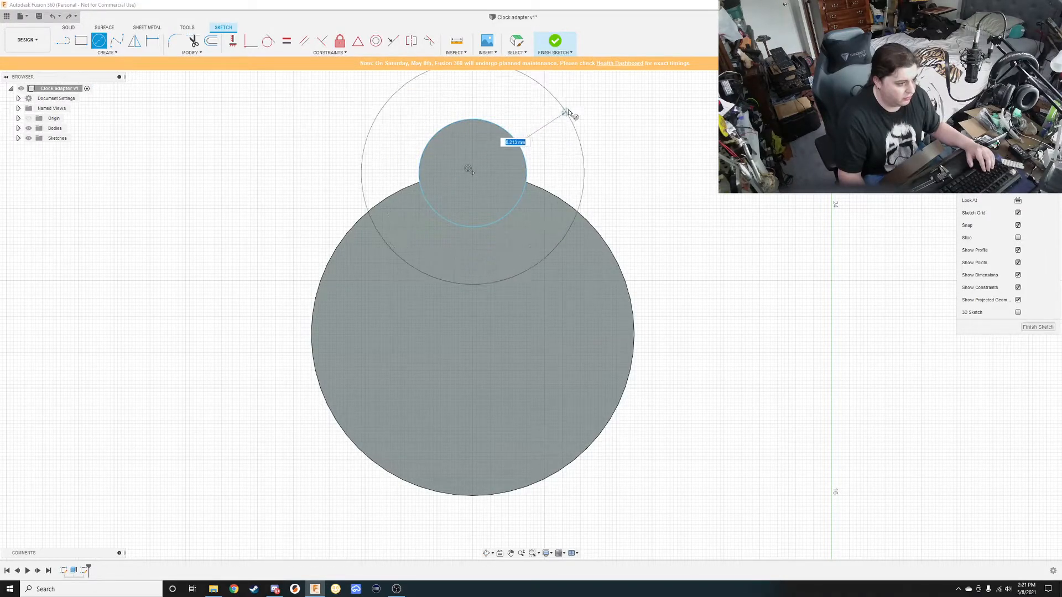
mouse_move(576, 109)
middle_mouse_down()
mouse_move(562, 133)
mouse_move(569, 161)
middle_mouse_up()
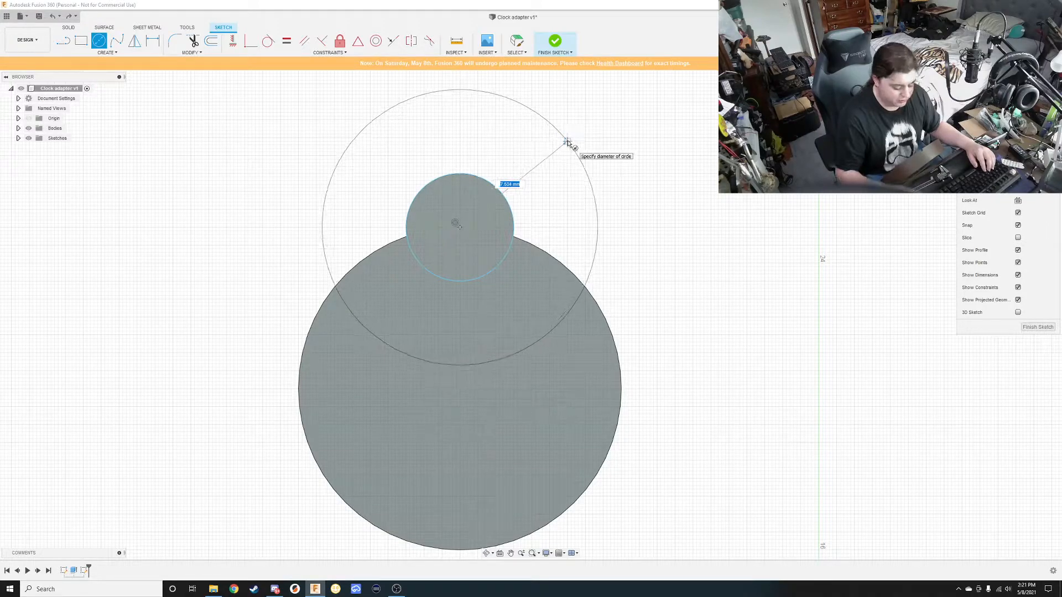
key("Tab")
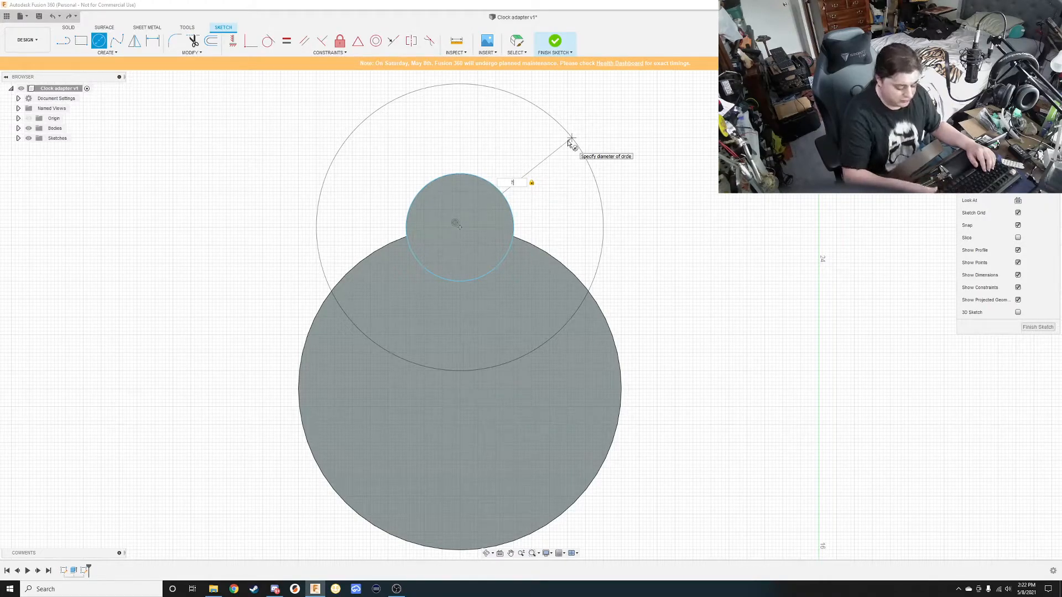
type("7")
key("Return")
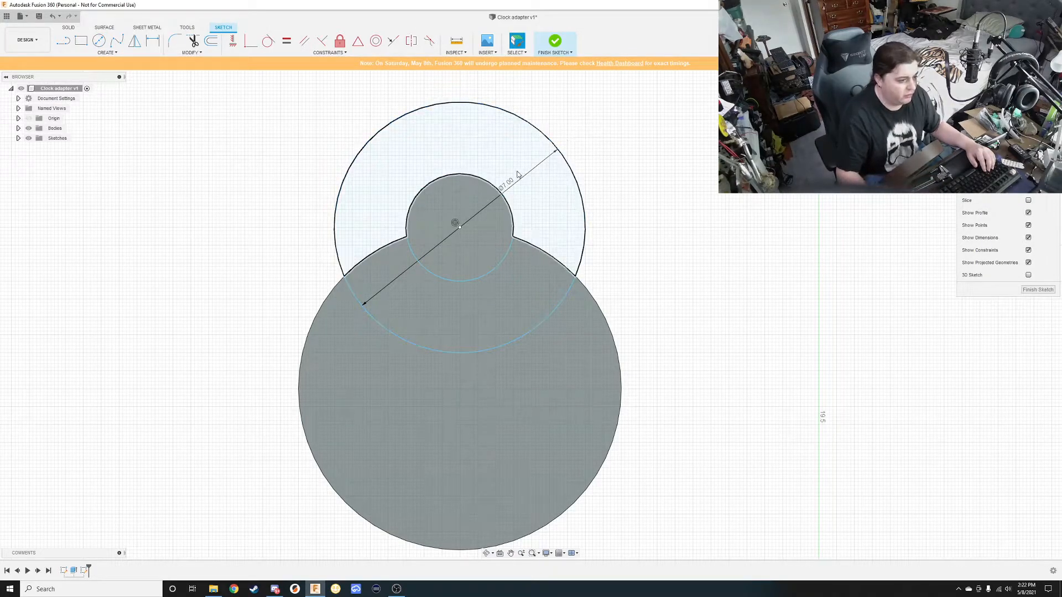
Set the new circle's diameter to 7.5 mm and finish the sketch.
double_click(514, 180)
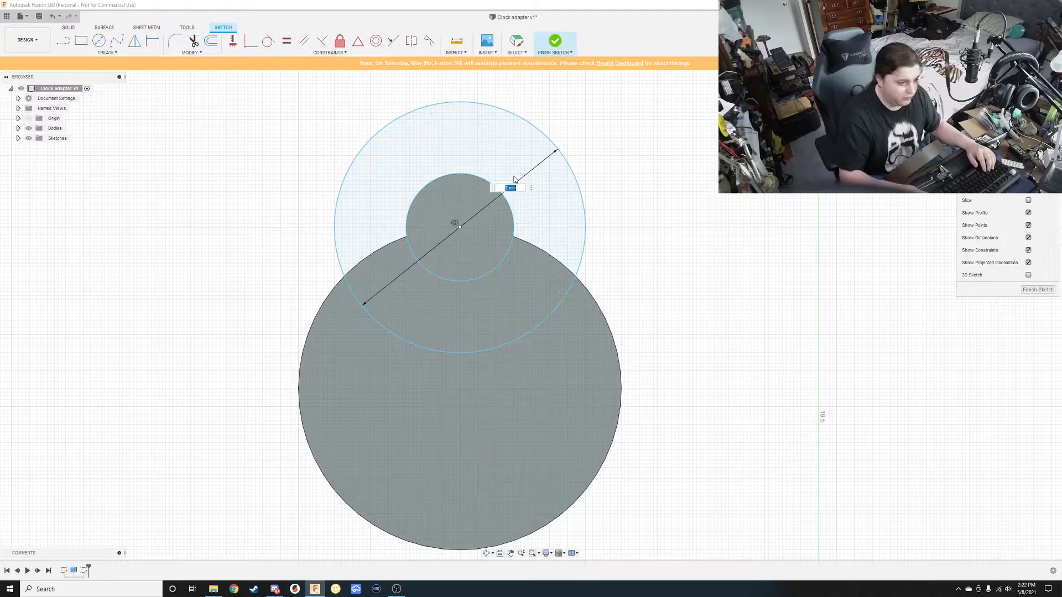
type("7.5")
key("Return")
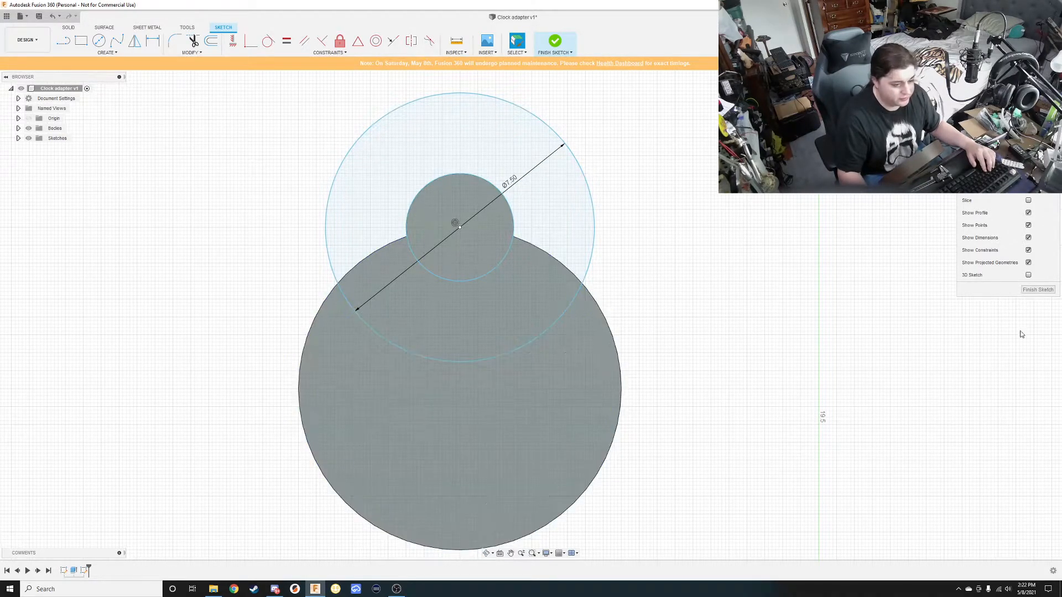
left_click(1035, 292)
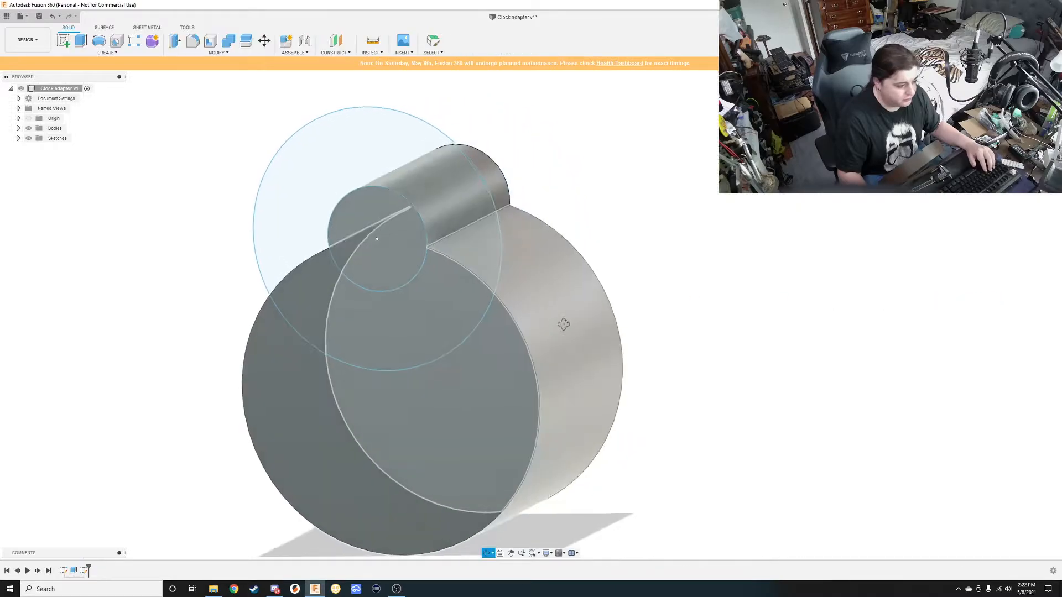
Edit the base sketch to set the large circle's diameter to 8.5 mm, and finish the sketch.
double_click(63, 571)
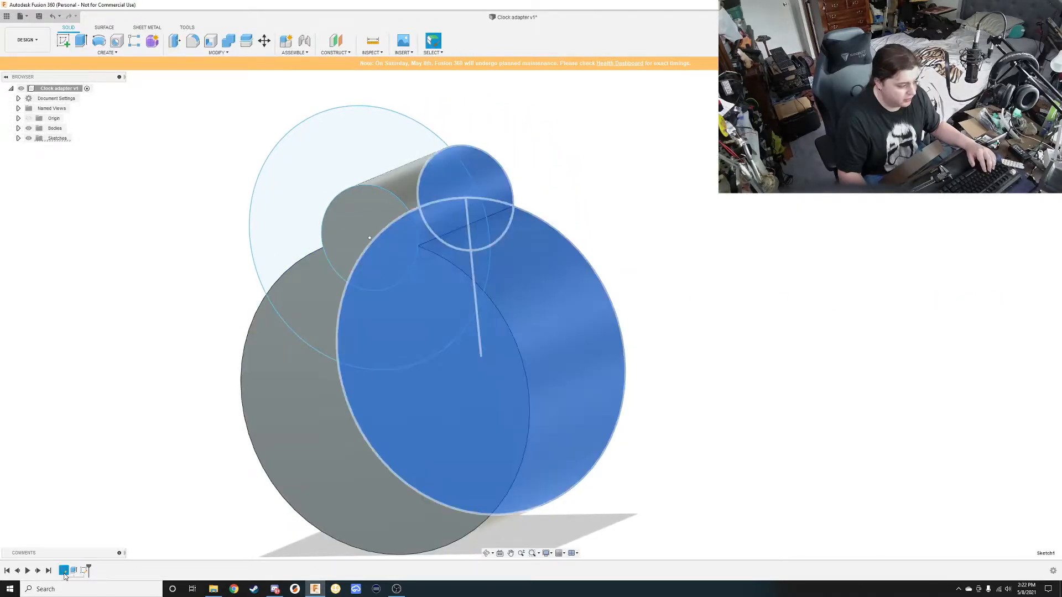
double_click(454, 302)
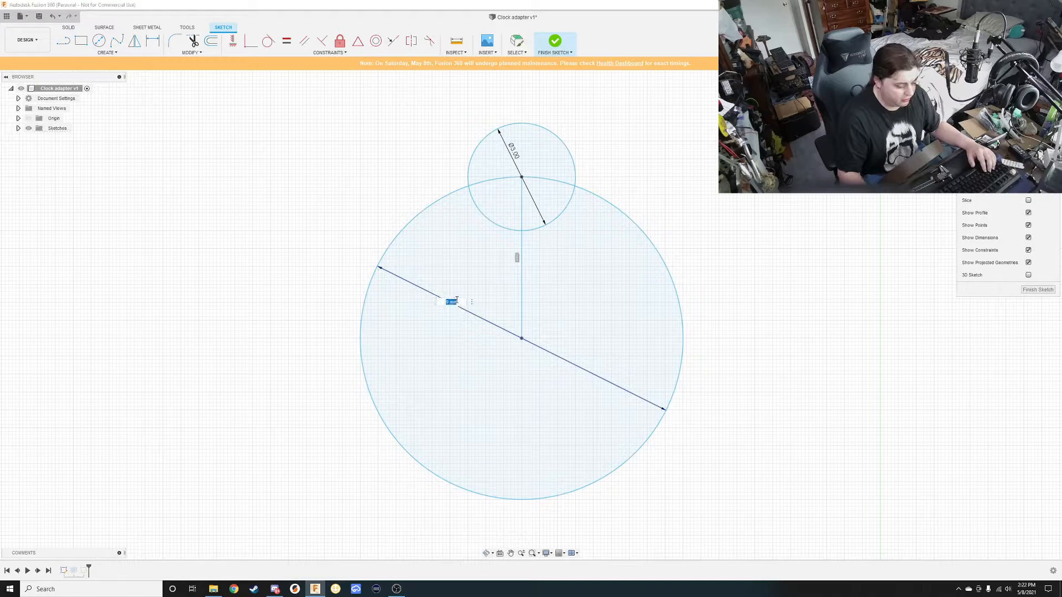
key("Return")
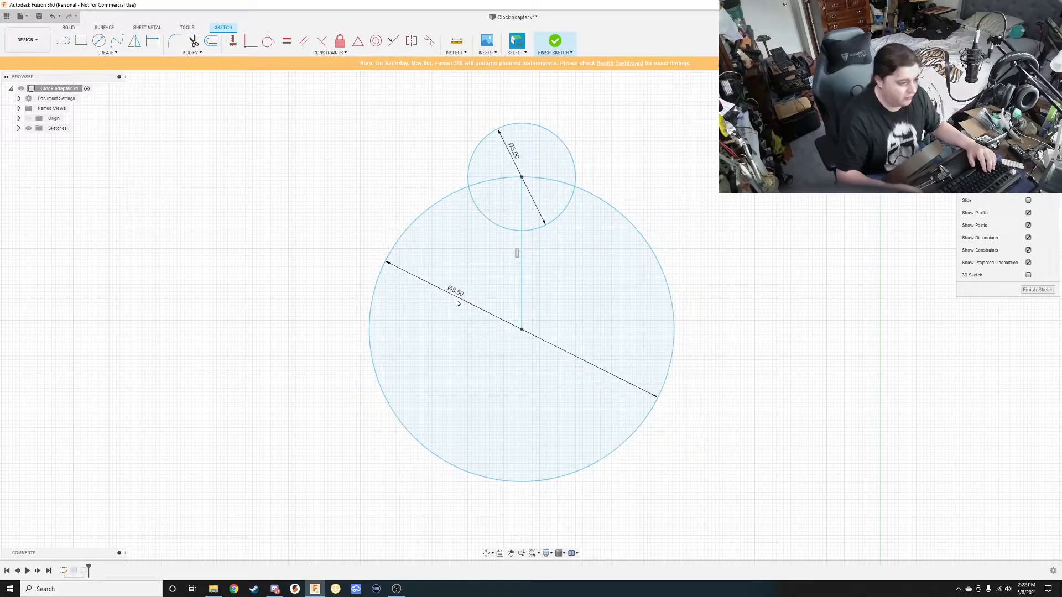
left_click(1032, 291)
middle_click_drag(482, 332, 539, 317, "shift")
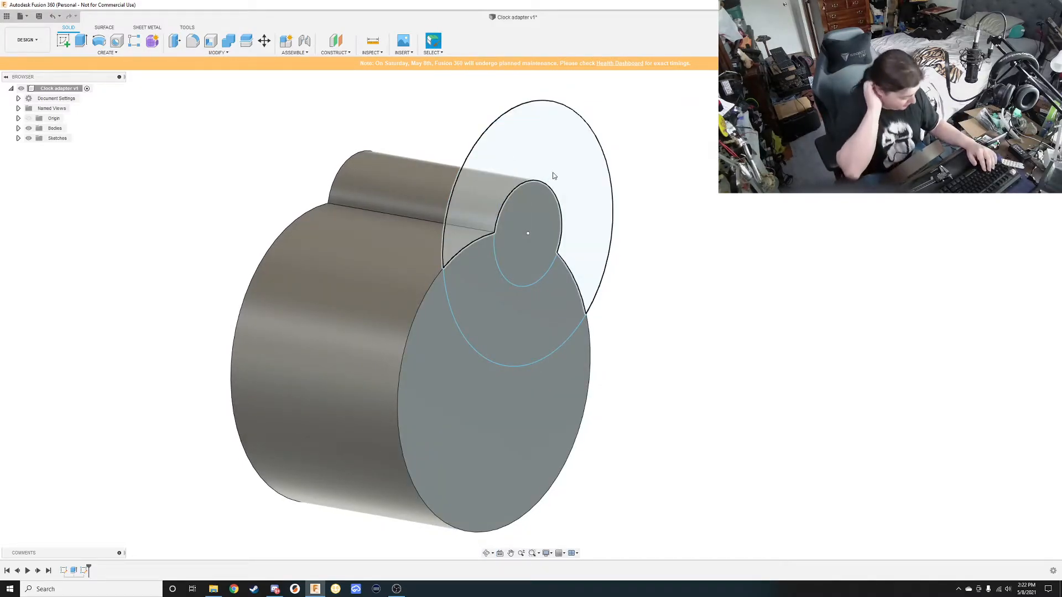
key("e")
left_click(508, 157)
left_click(509, 240)
left_click(501, 301)
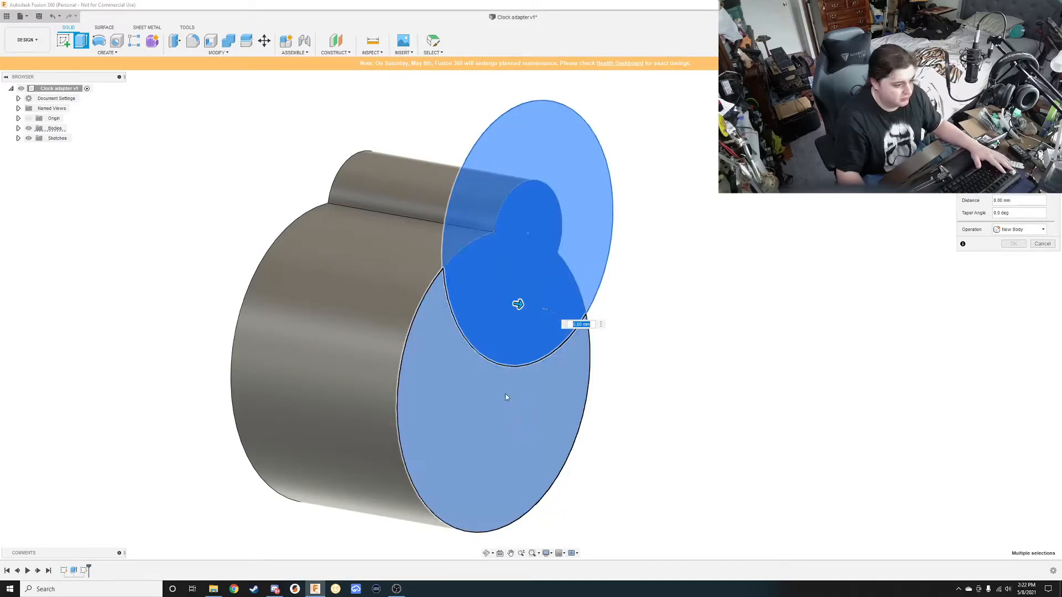
left_click(512, 433)
key("Escape")
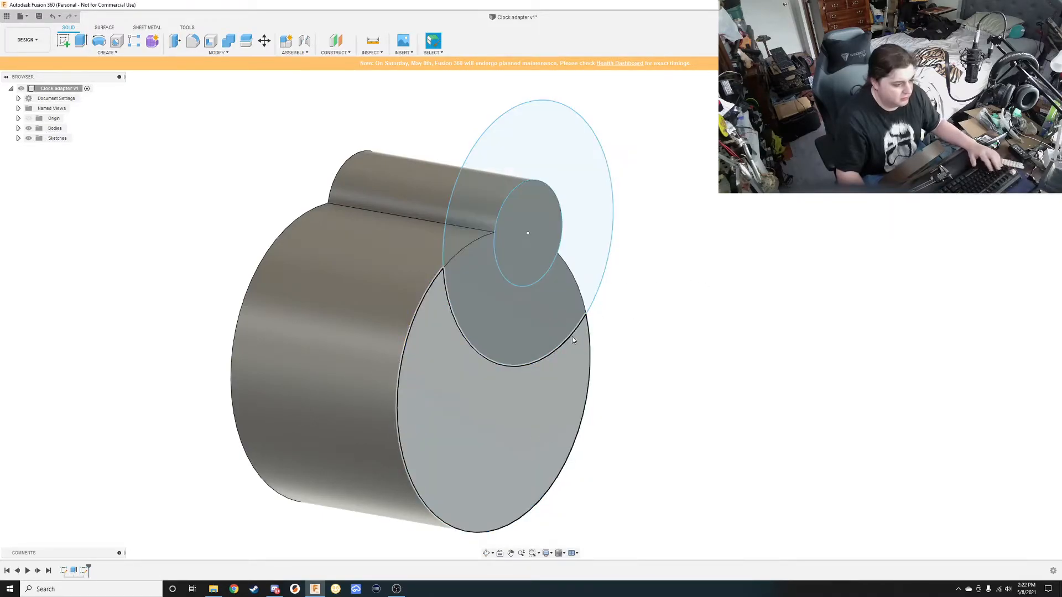
Extrude all profiles inside the 7.5 mm circle outward from the front face, joining them to the body.
key("e")
left_click(486, 192)
left_click(510, 209)
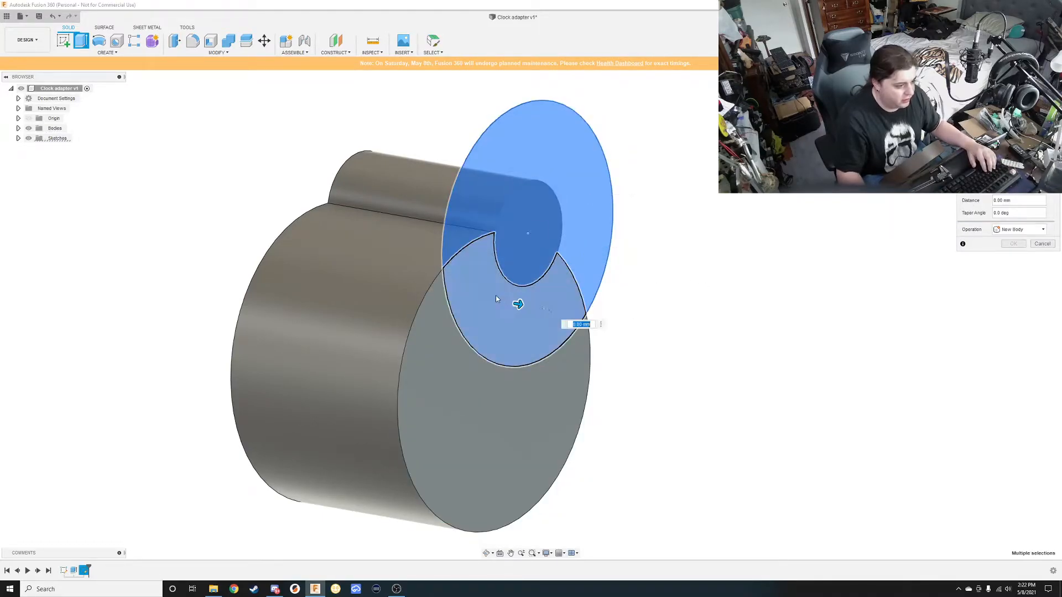
left_click(536, 312)
left_click_drag(518, 304, 606, 321)
scroll(603, 320, "down", 1)
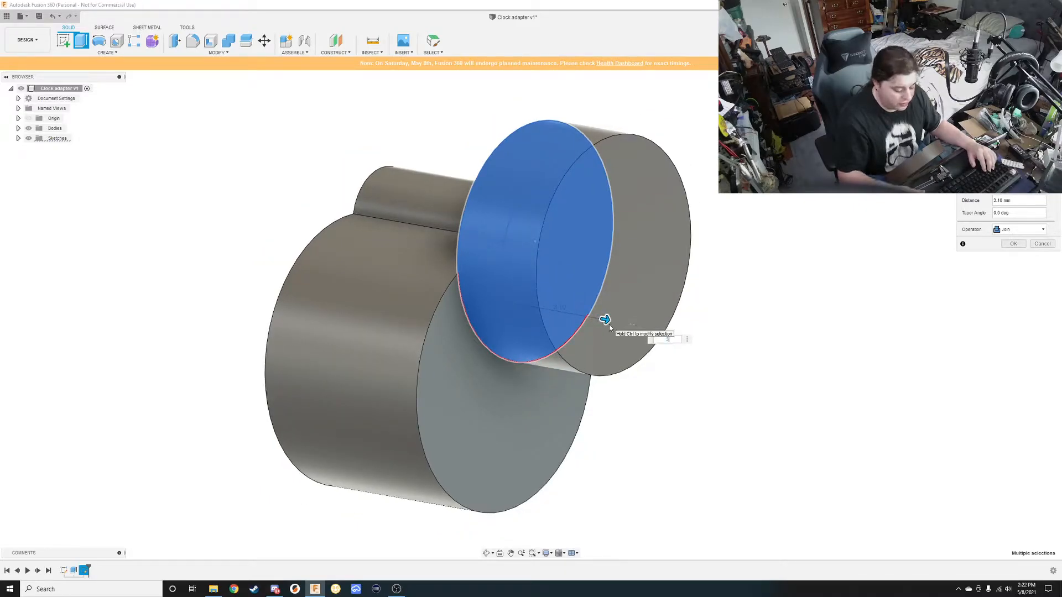
key("Return")
Reopen the base sketch and draw a vertical line from the large circle's center straight down to its lowest point.
middle_click_drag(763, 261, 507, 440, "shift")
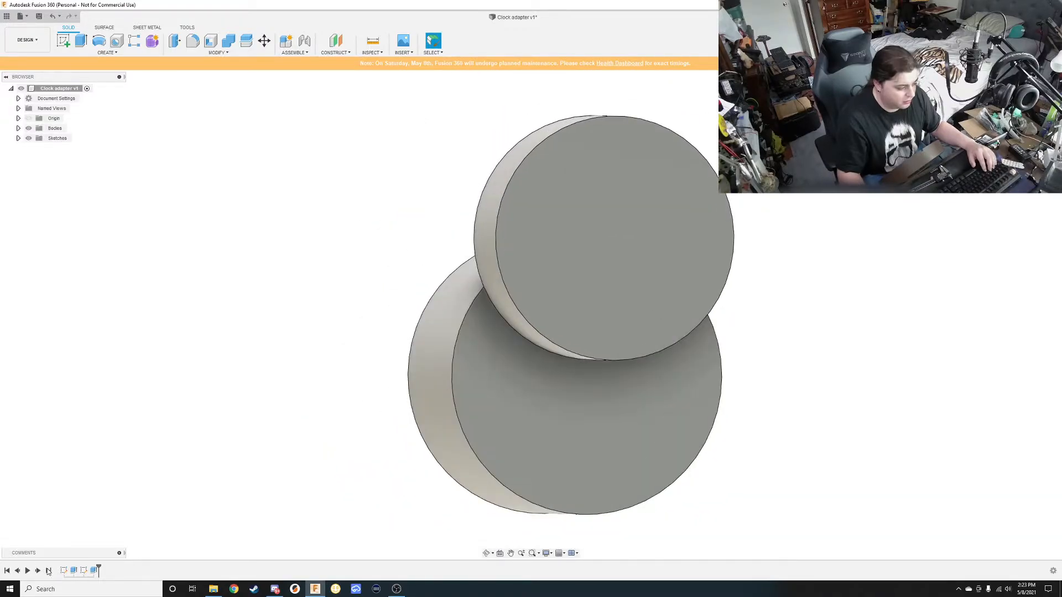
double_click(64, 570)
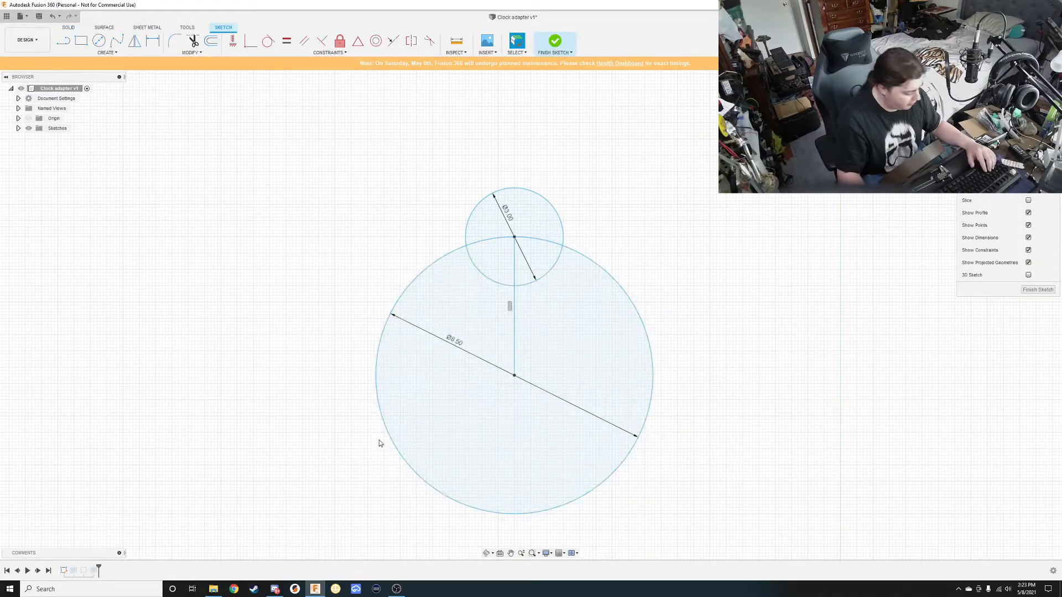
key("l")
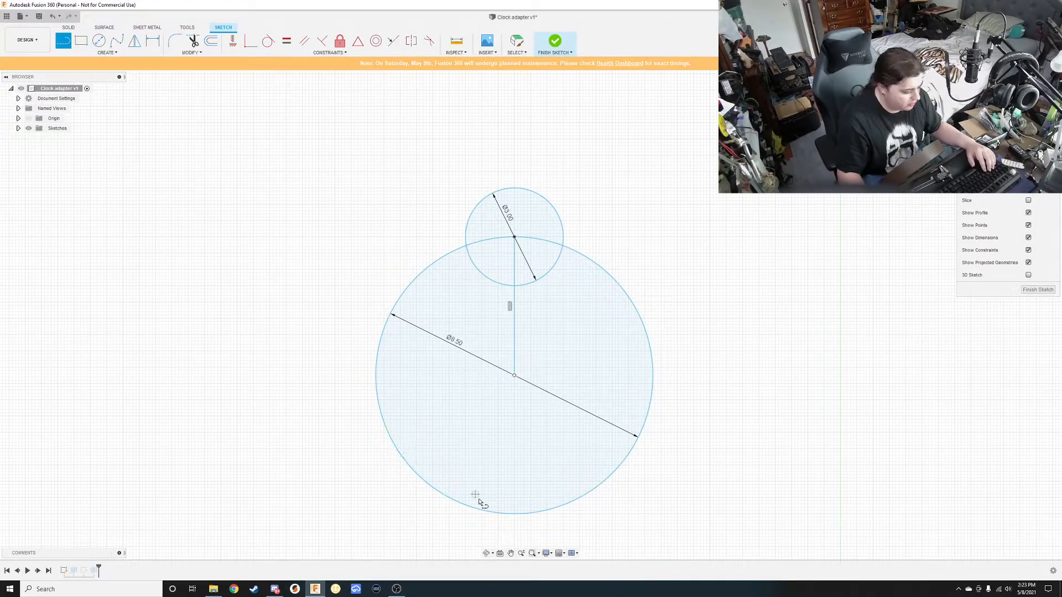
left_click(514, 515)
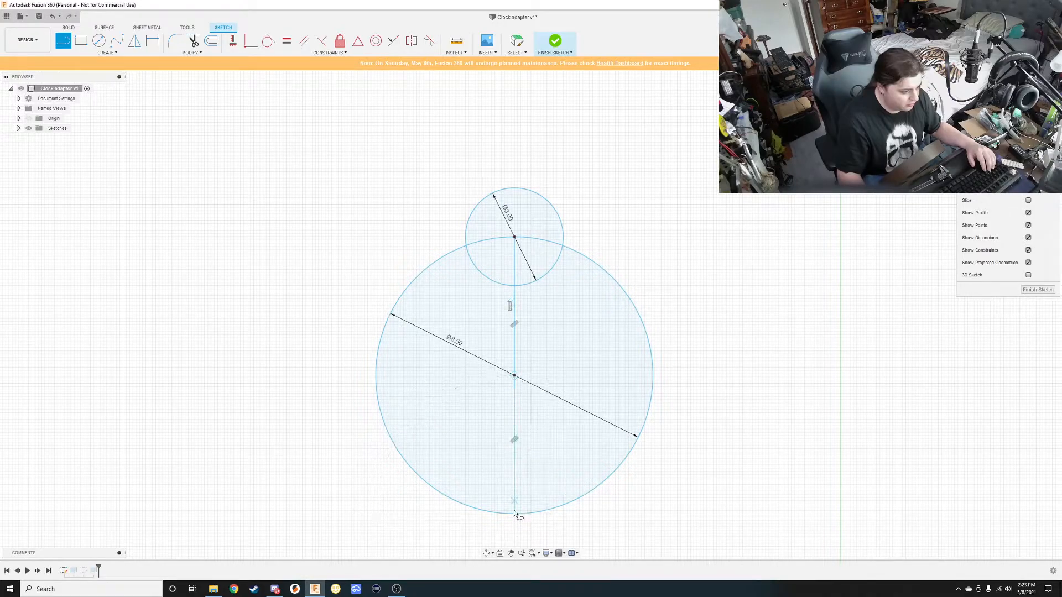
left_click_drag(517, 518, 517, 451)
key("Escape")
Draw a horizontal chord across the lower part of the large circle, crossing the vertical line, and finish the sketch.
left_click(397, 449)
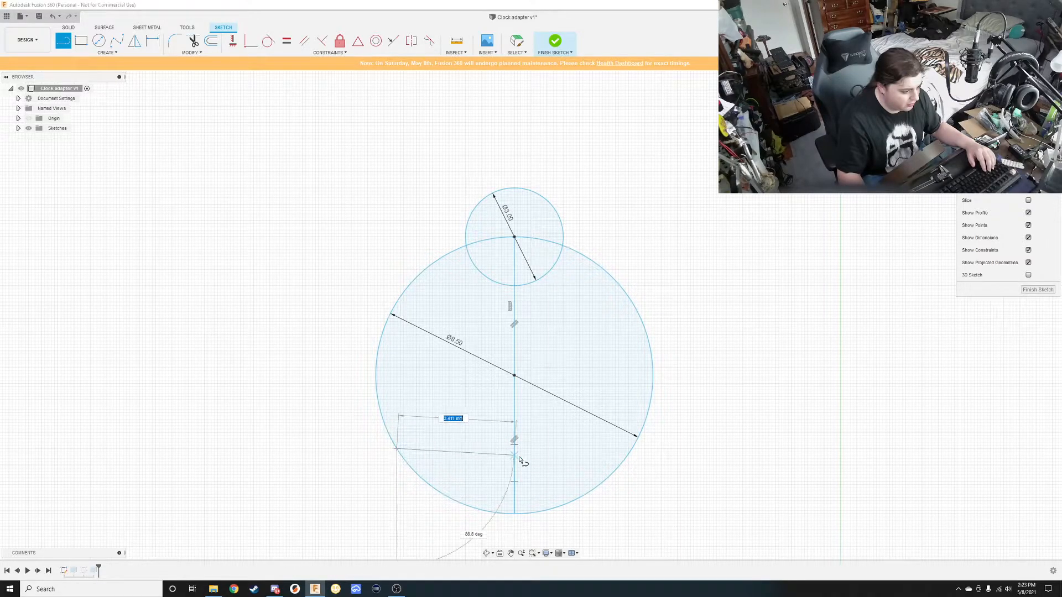
left_click(515, 450)
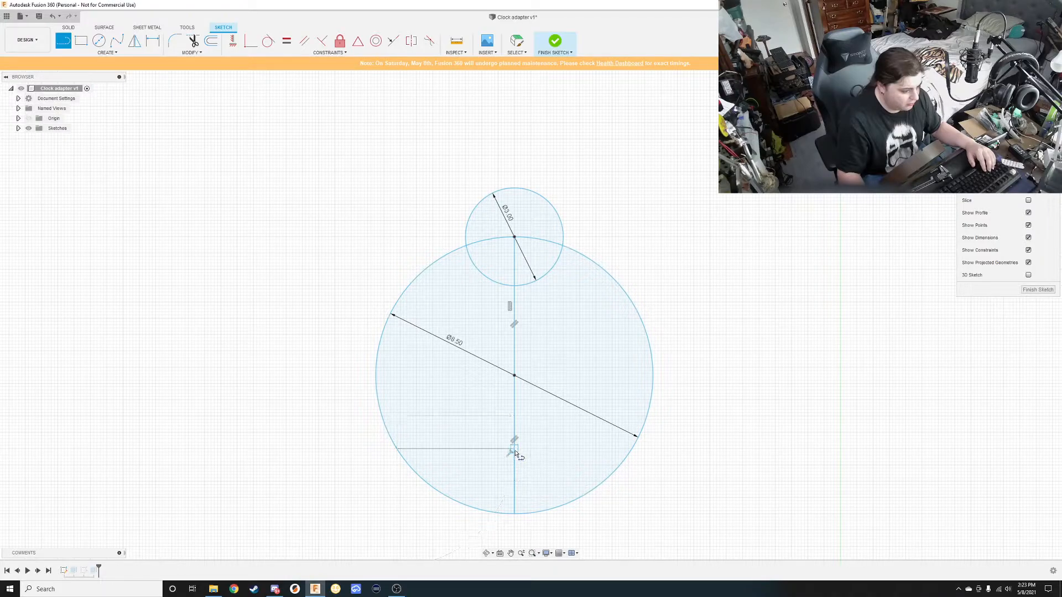
double_click(632, 449)
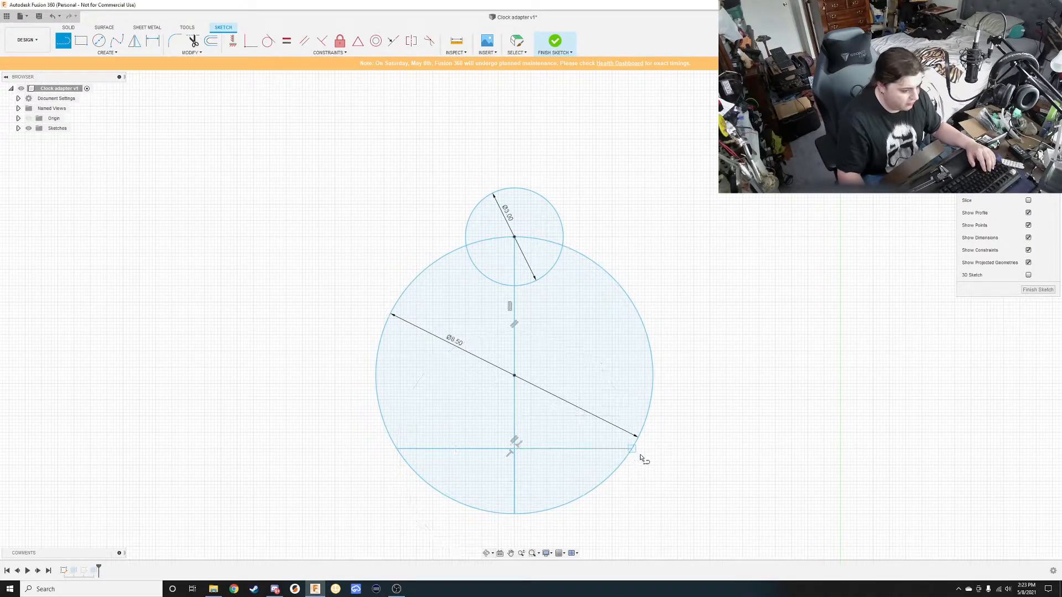
left_click(1038, 289)
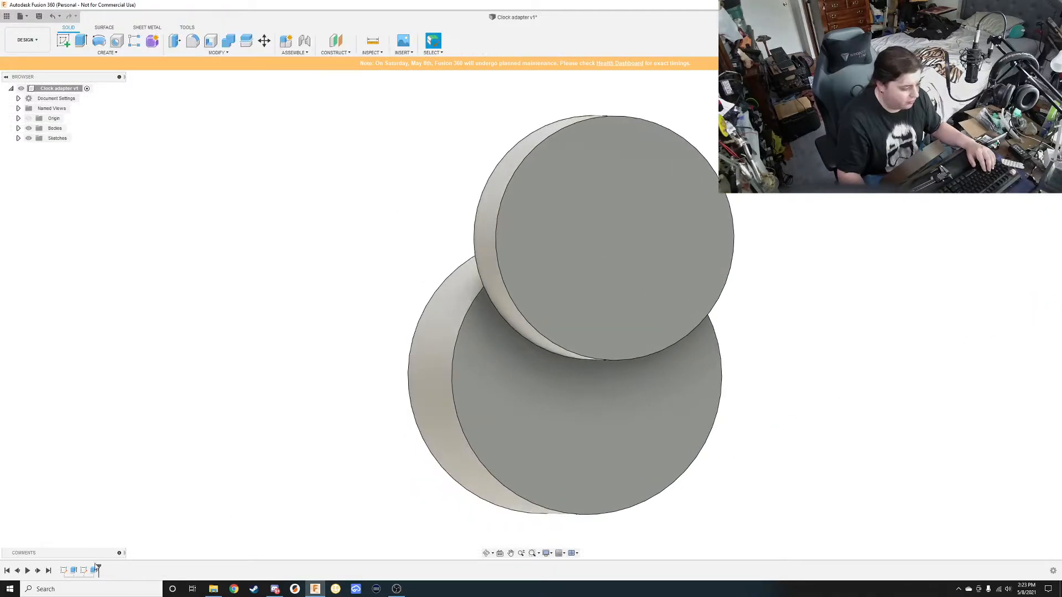
Edit the base extrusion so that it leaves out the large circle's profiles below the chord.
double_click(73, 570)
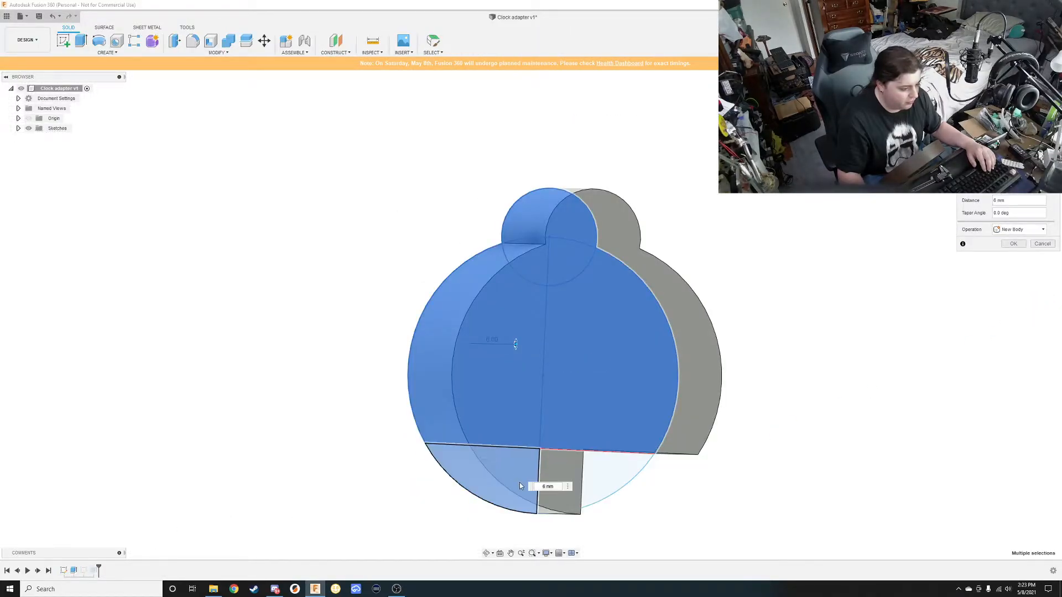
left_click(1013, 243)
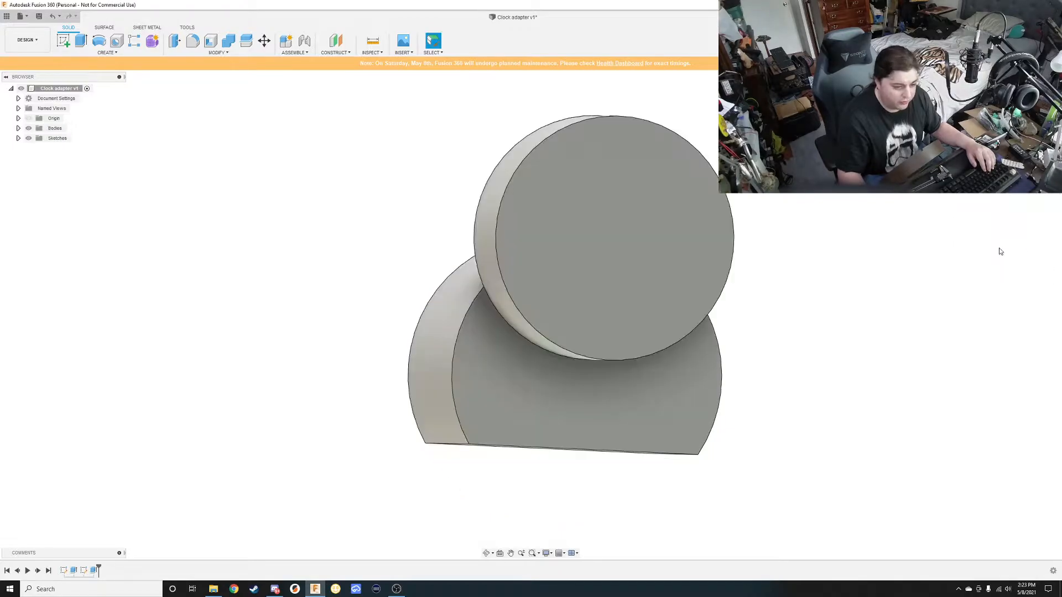
Fillet the two long edges where the flat underside meets the curved sides of the base.
middle_click_drag(818, 360, 685, 358, "shift")
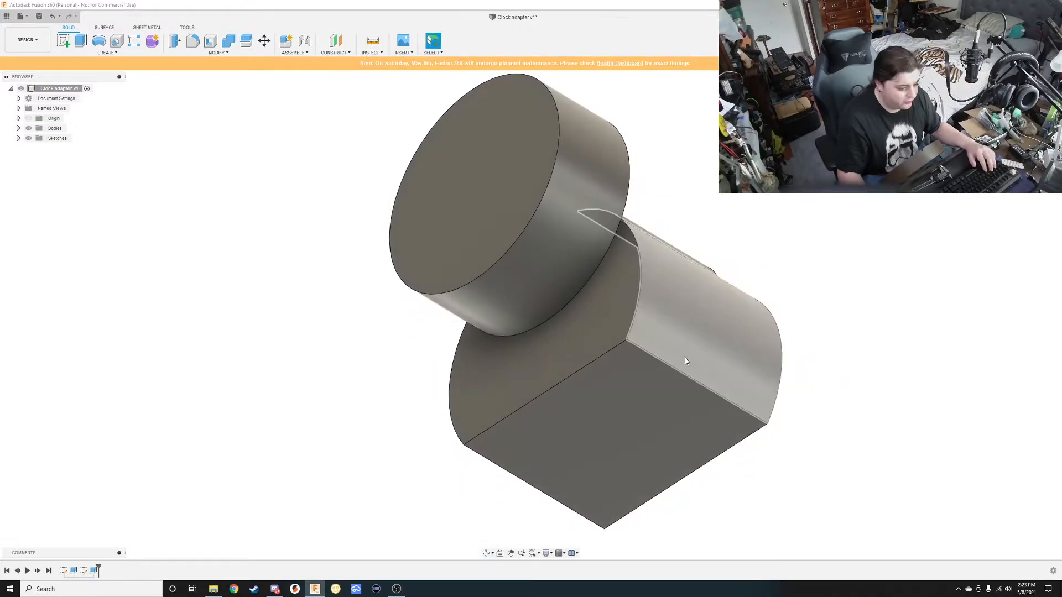
key("f")
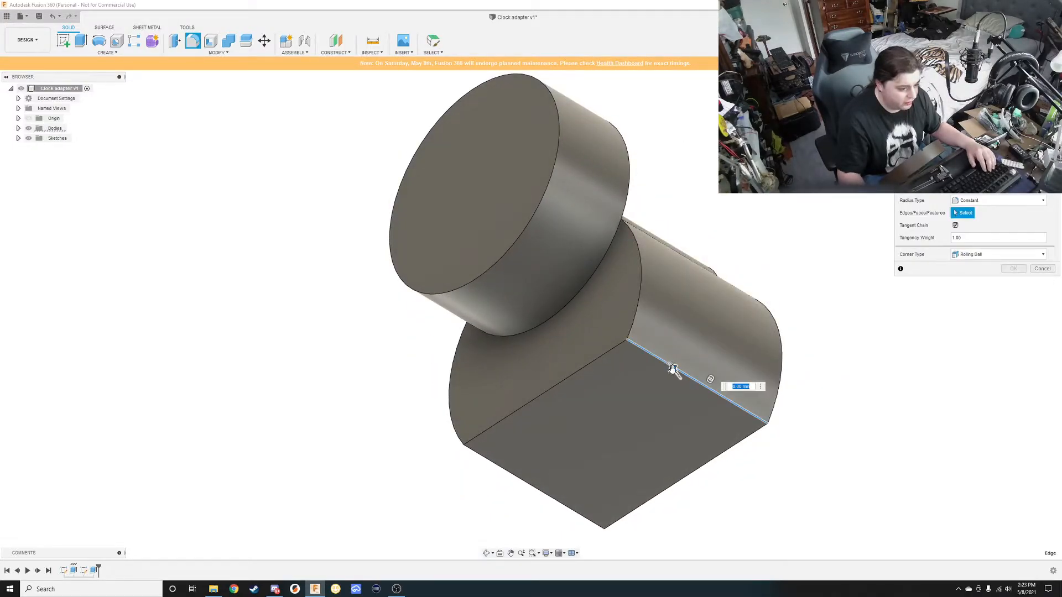
left_click(491, 465)
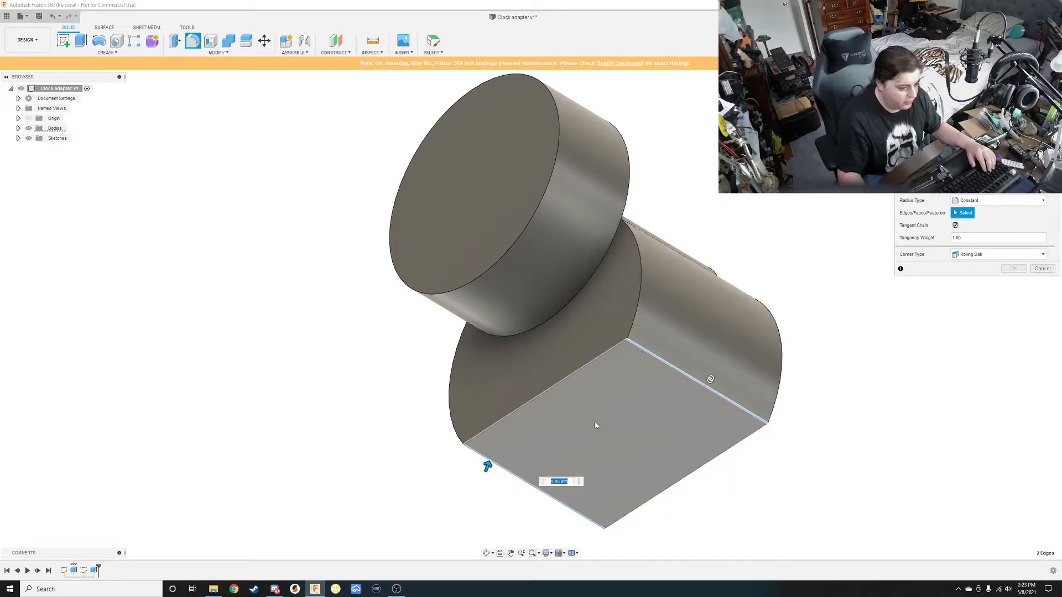
left_click_drag(488, 467, 502, 463)
middle_click_drag(675, 390, 763, 332, "shift")
left_click(1007, 269)
Fillet the inner edge where the 7.5 mm cylinder meets the base's front face with a radius of about 1.35 mm.
middle_click_drag(724, 383, 796, 268, "shift")
key("f")
left_click(574, 305)
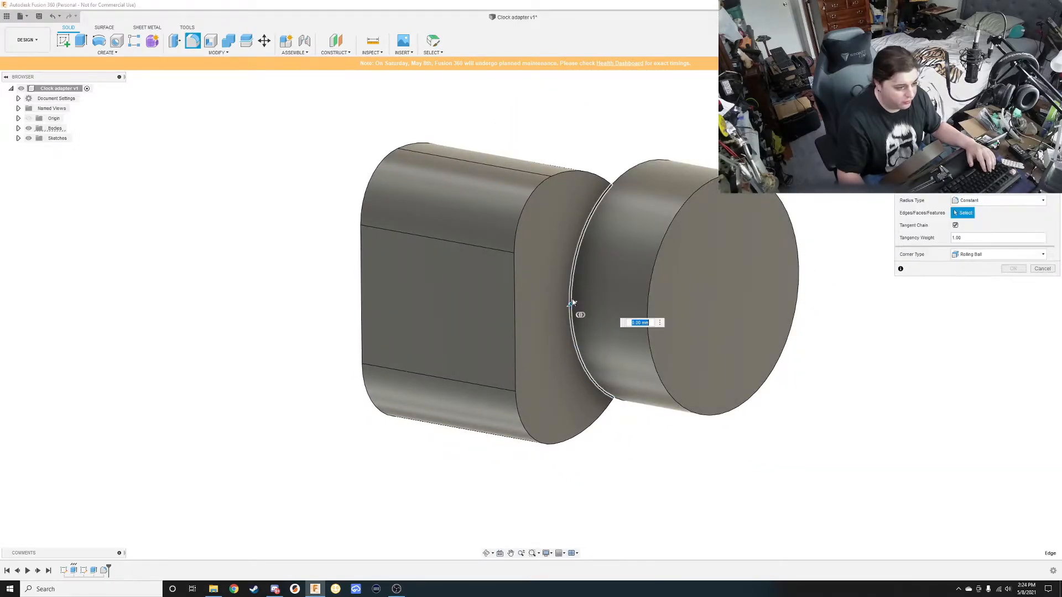
left_click_drag(573, 308, 573, 308)
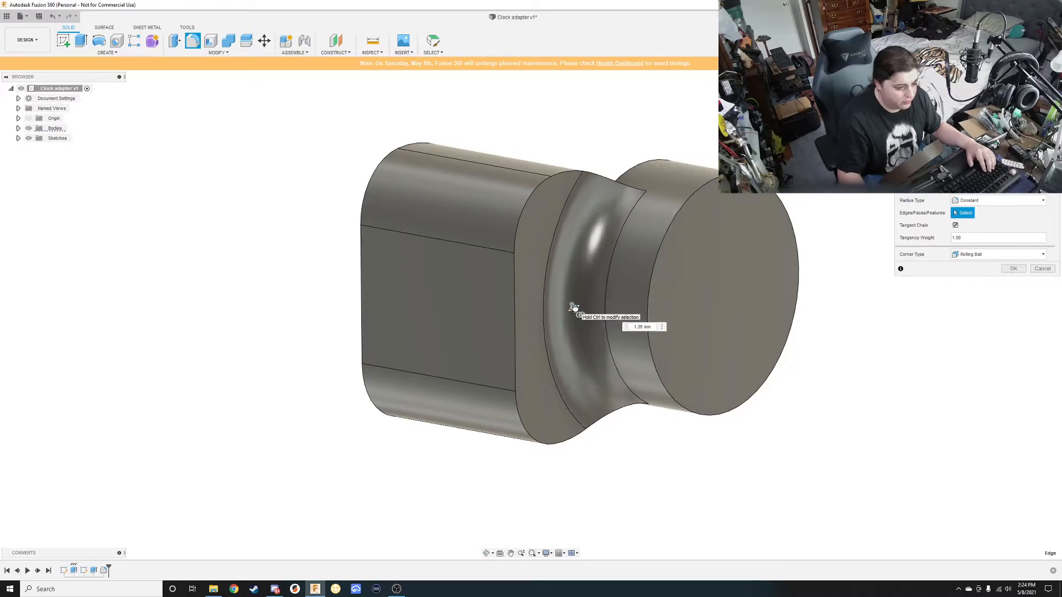
key("Return")
Round the outer rim of the 7.5 mm cylinder's end face with a fillet of about 0.8 mm.
middle_click_drag(615, 295, 636, 198, "shift")
key("f")
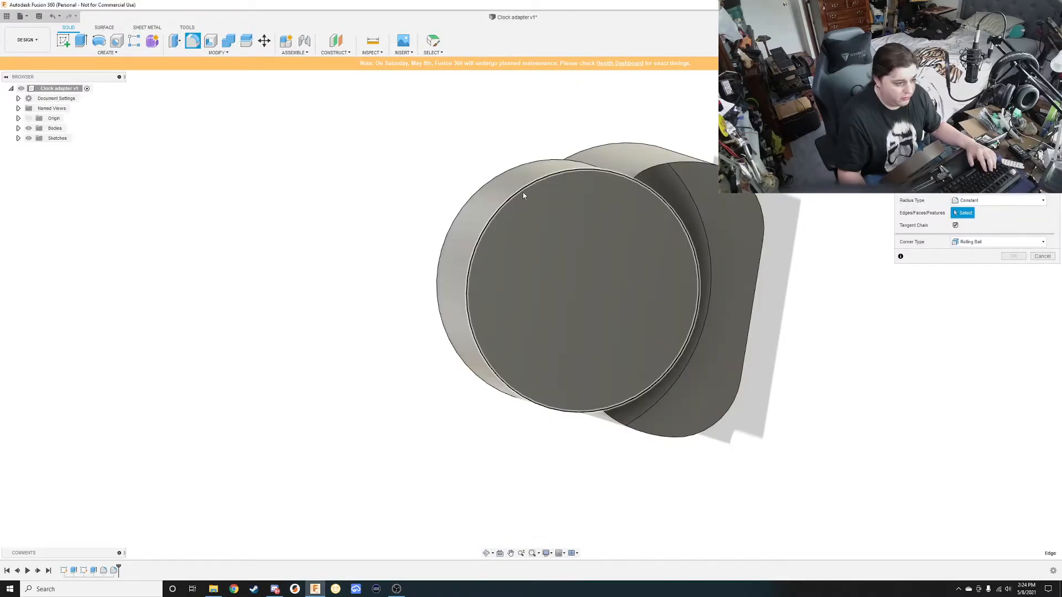
left_click(522, 191)
left_click_drag(517, 189, 519, 193)
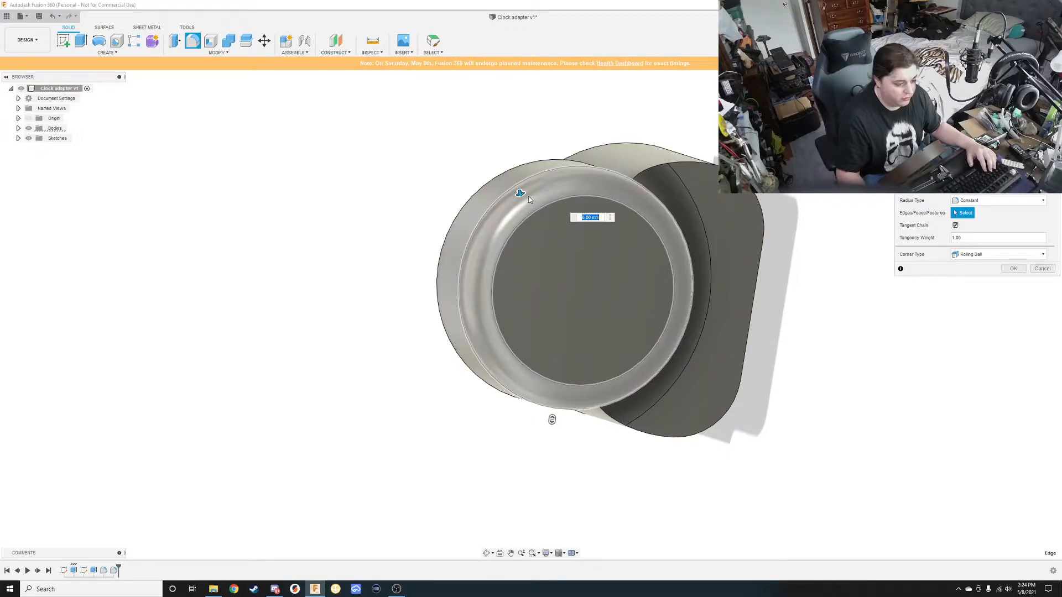
key("Return")
Fillet the edge where the small lobe meets the back of the cylinder with a radius of about 0.7 mm.
middle_click_drag(525, 238, 688, 277, "shift")
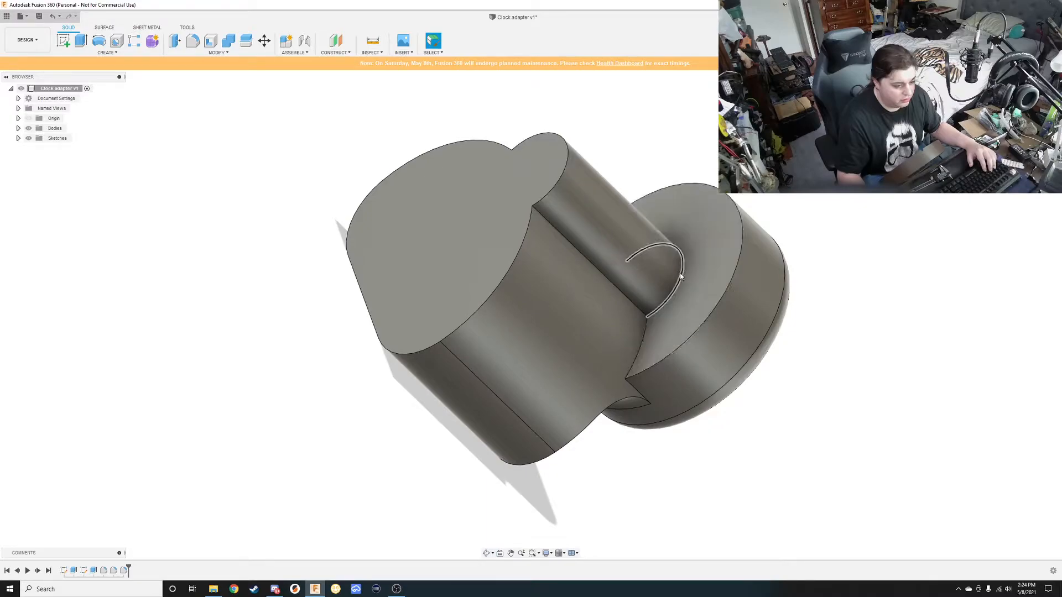
key("f")
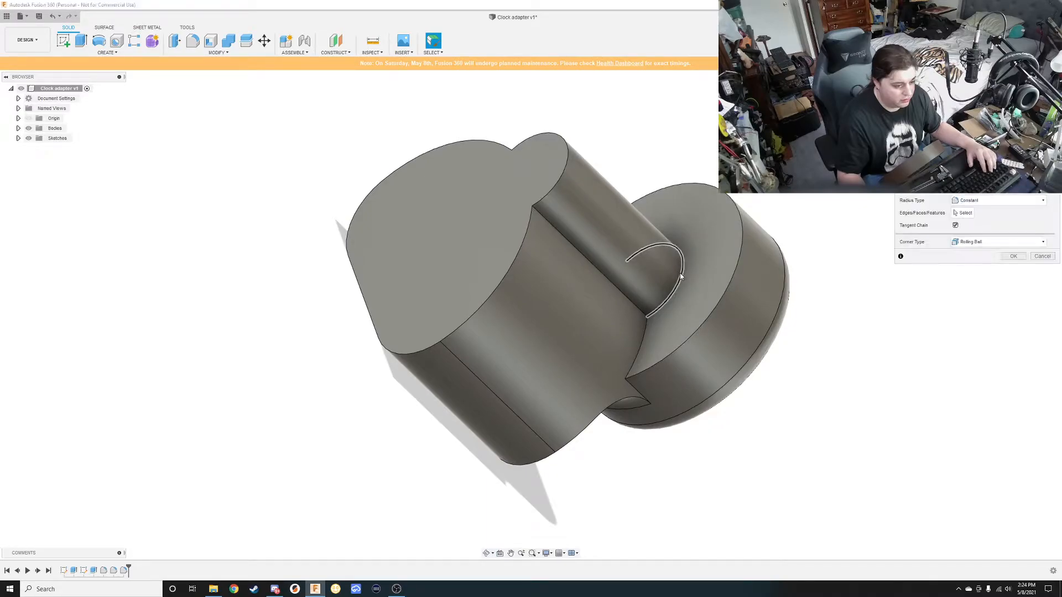
left_click(679, 274)
left_click_drag(682, 268, 685, 263)
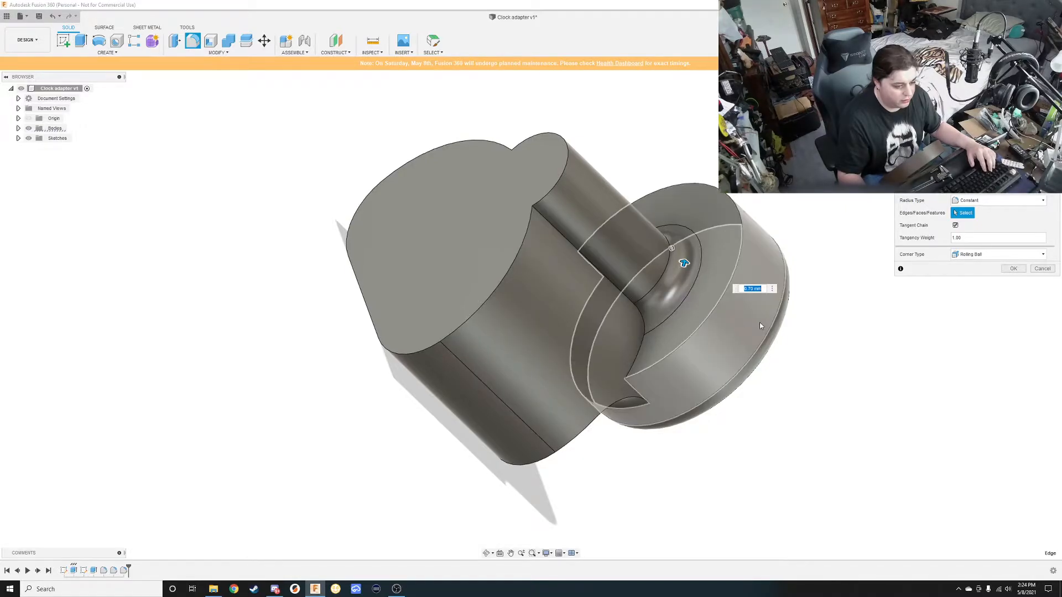
key("Return")
Start a new sketch on the base's flat back face, opposite the 7.5 mm cylinder.
middle_click_drag(739, 275, 868, 225, "shift")
scroll(868, 226, "up", 2)
scroll(874, 273, "down", 4)
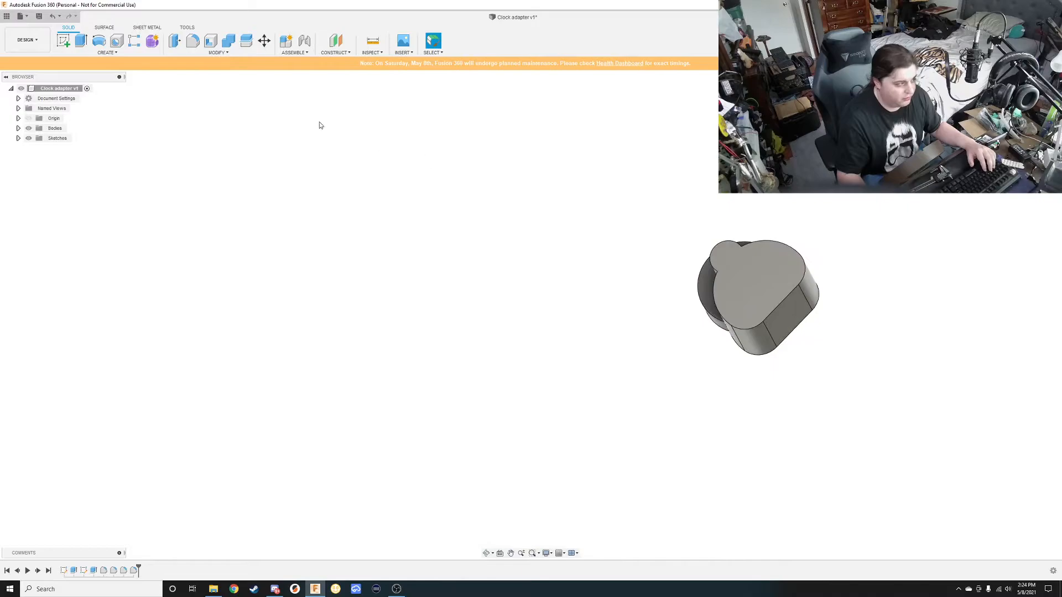
left_click(63, 41)
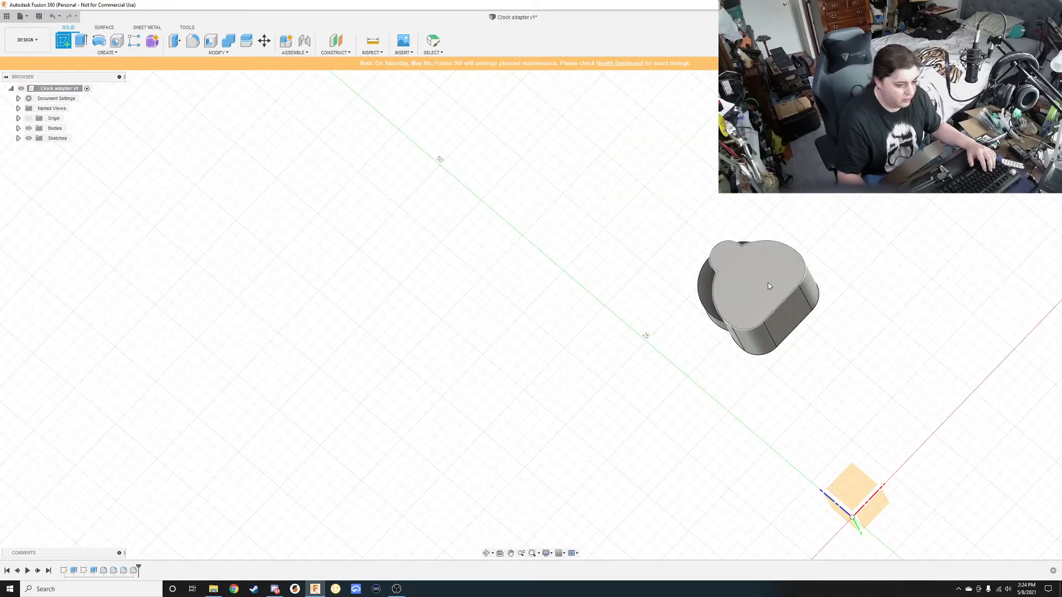
left_click(768, 282)
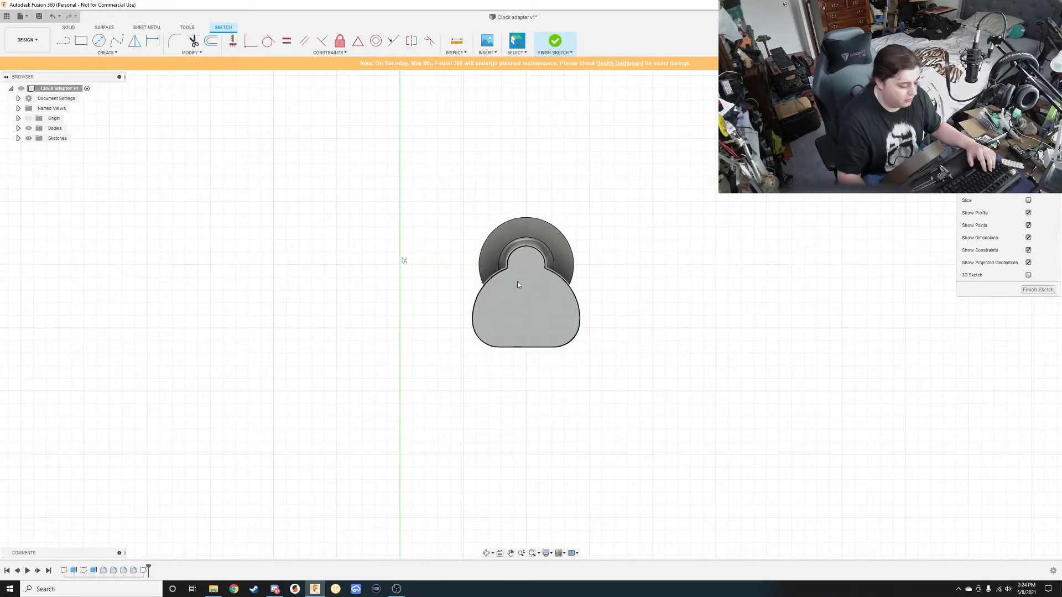
scroll(514, 282, "up", 2)
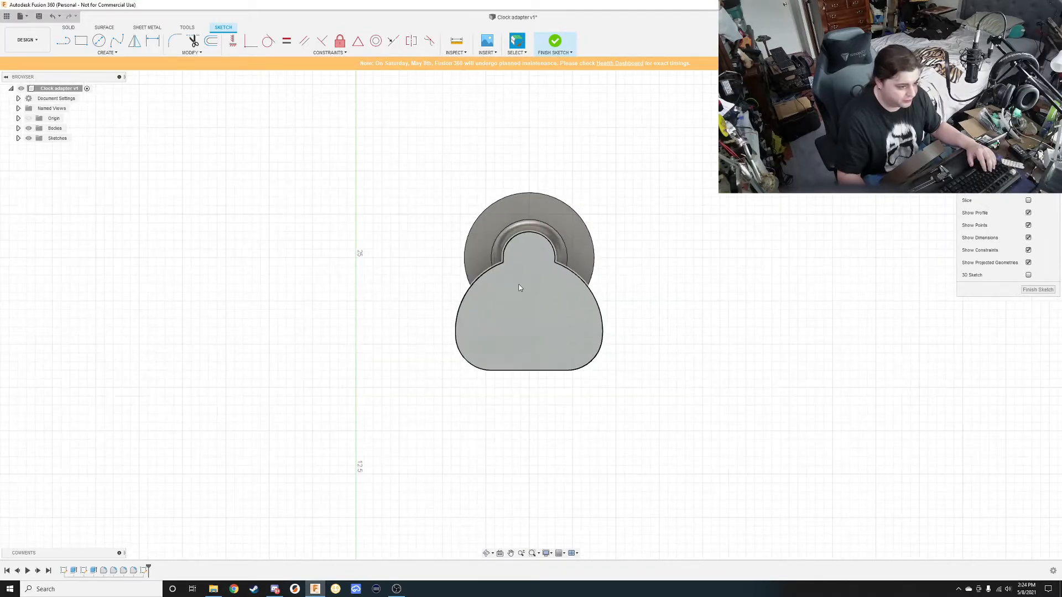
scroll(515, 285, "up", 2)
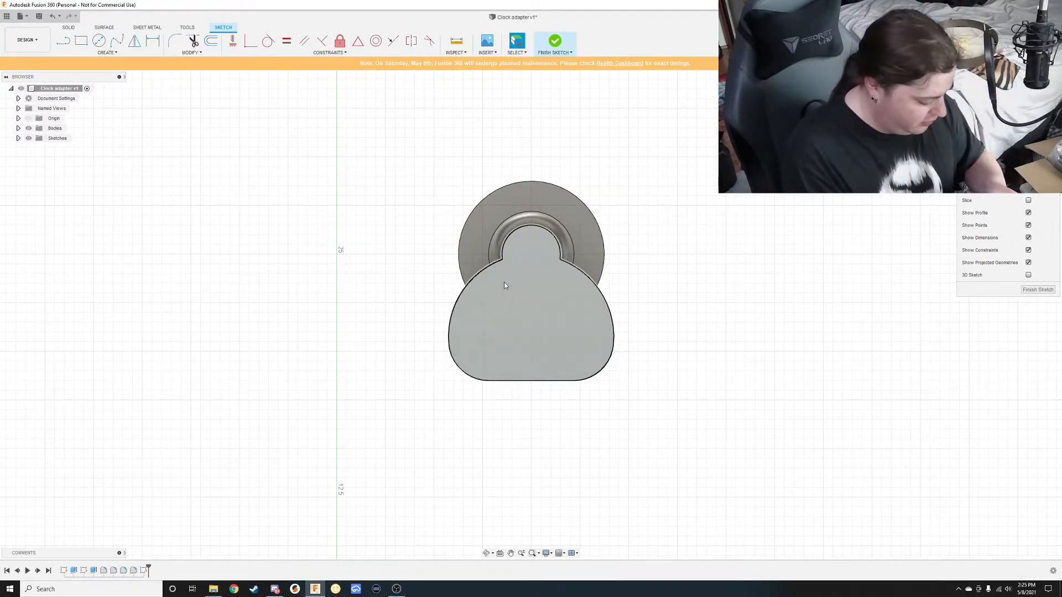
Draw a horizontal line from the middle of the large lobe to its left edge.
left_click(87, 46)
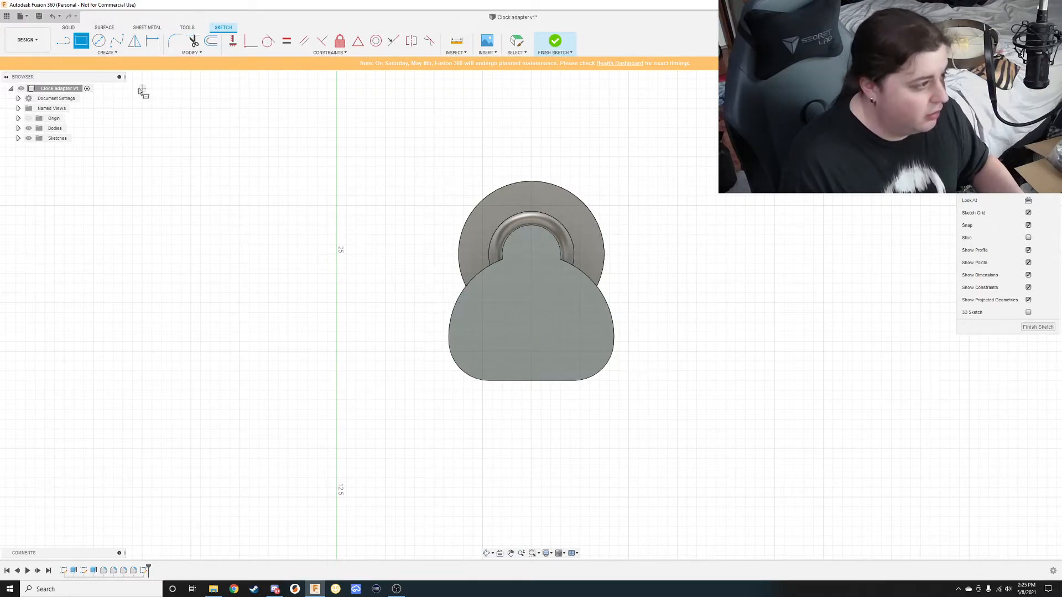
left_click(67, 45)
left_click(531, 322)
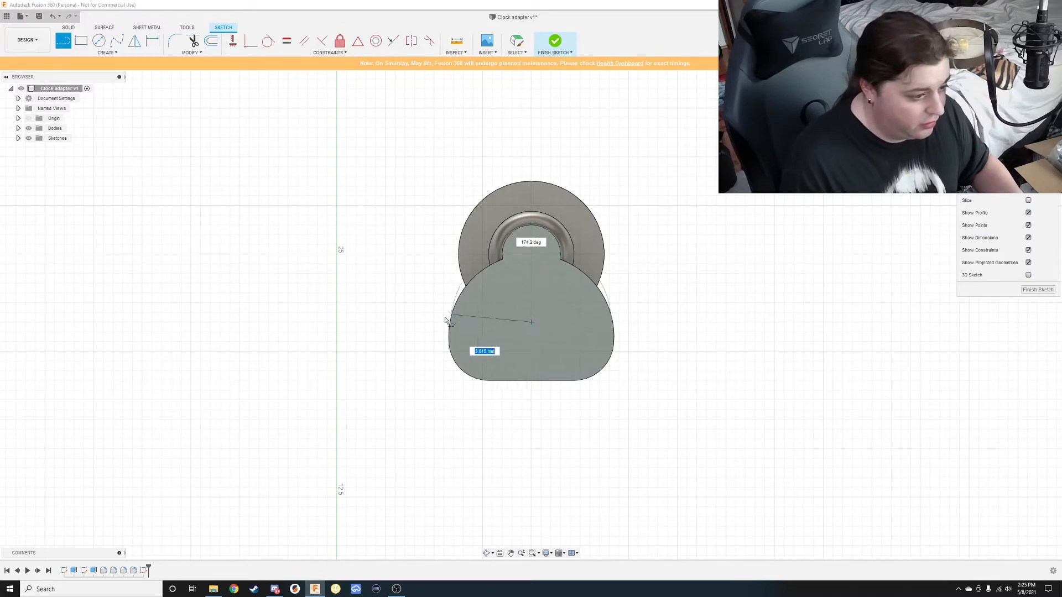
double_click(450, 323)
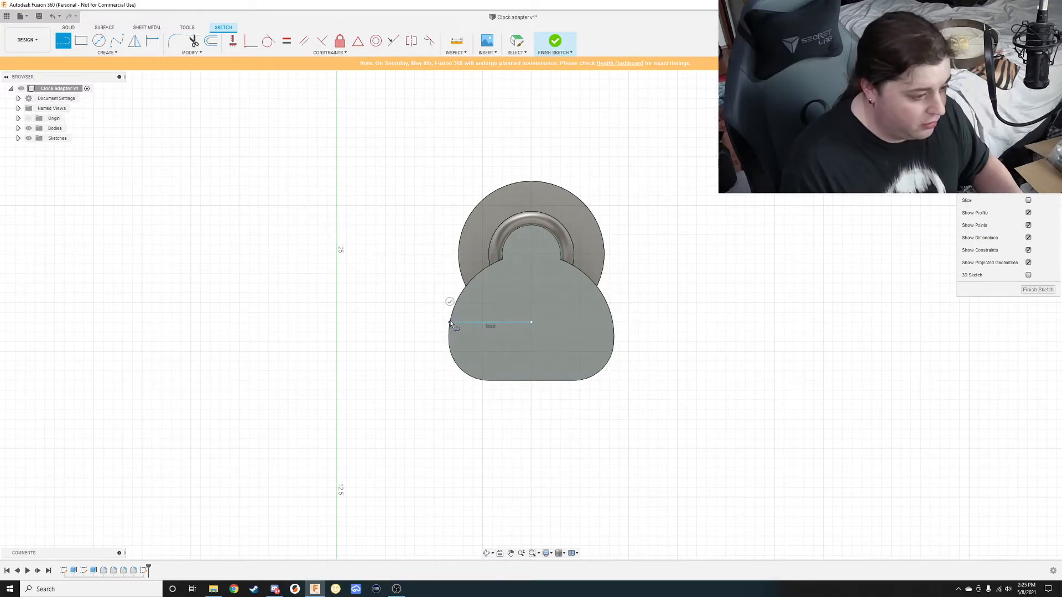
Try to continue the horizontal line from its inner end toward the lobe's right edge, and undo that segment.
left_click(532, 323)
left_click(610, 322)
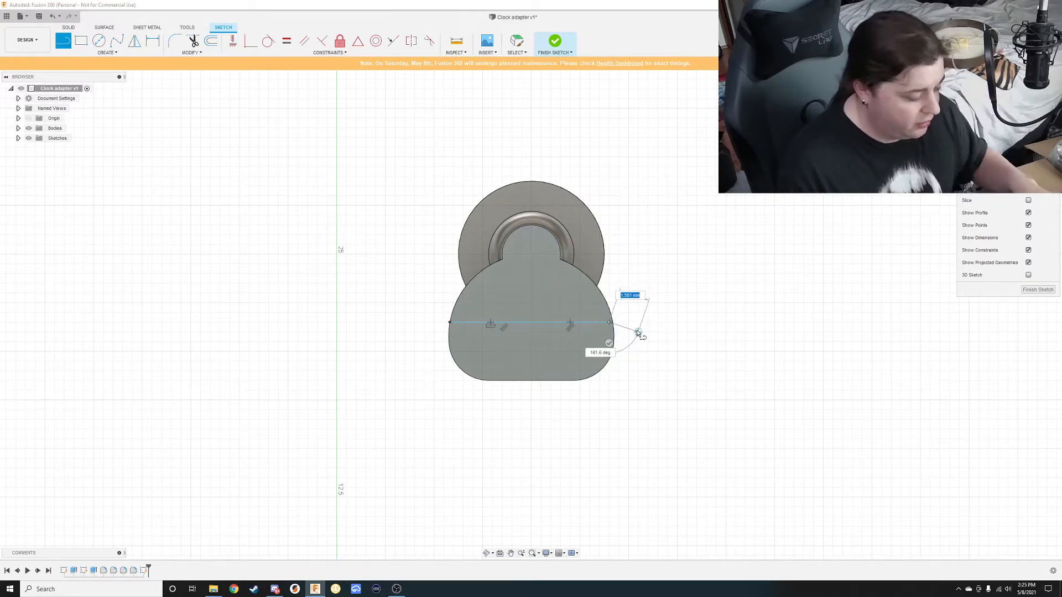
key("Escape")
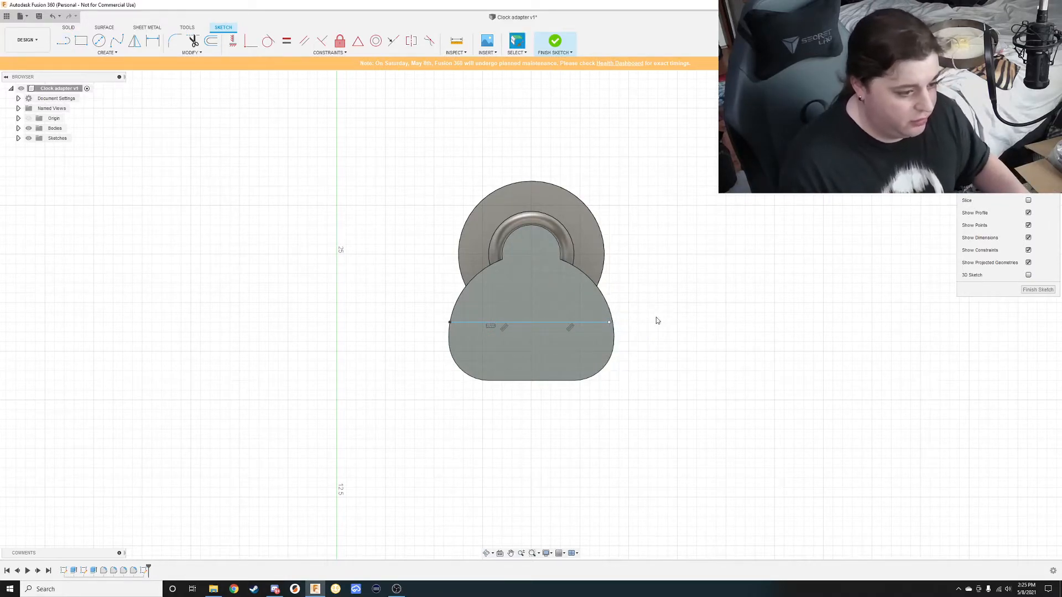
key("ctrl+z")
Draw a horizontal line from the existing line's inner end exactly to the large lobe's right edge.
scroll(541, 333, "down", 1)
scroll(541, 333, "up", 4)
key("l")
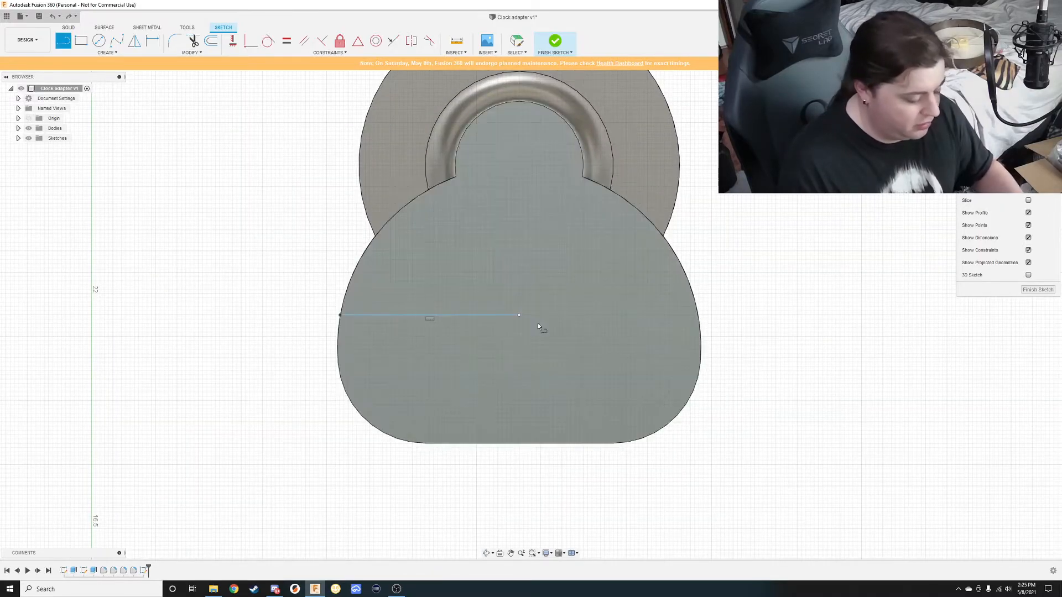
left_click(520, 316)
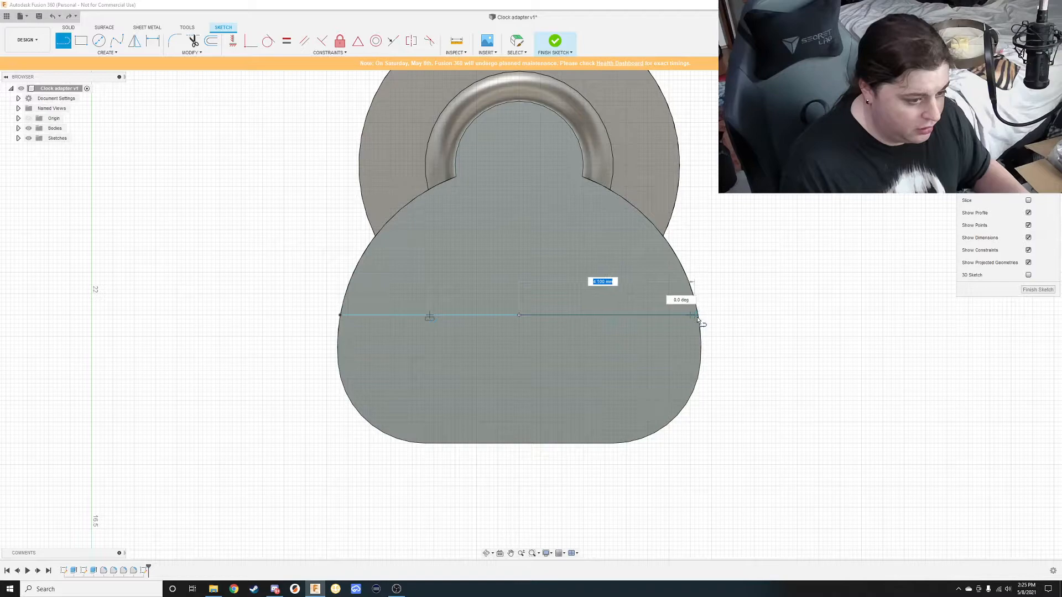
left_click(698, 316)
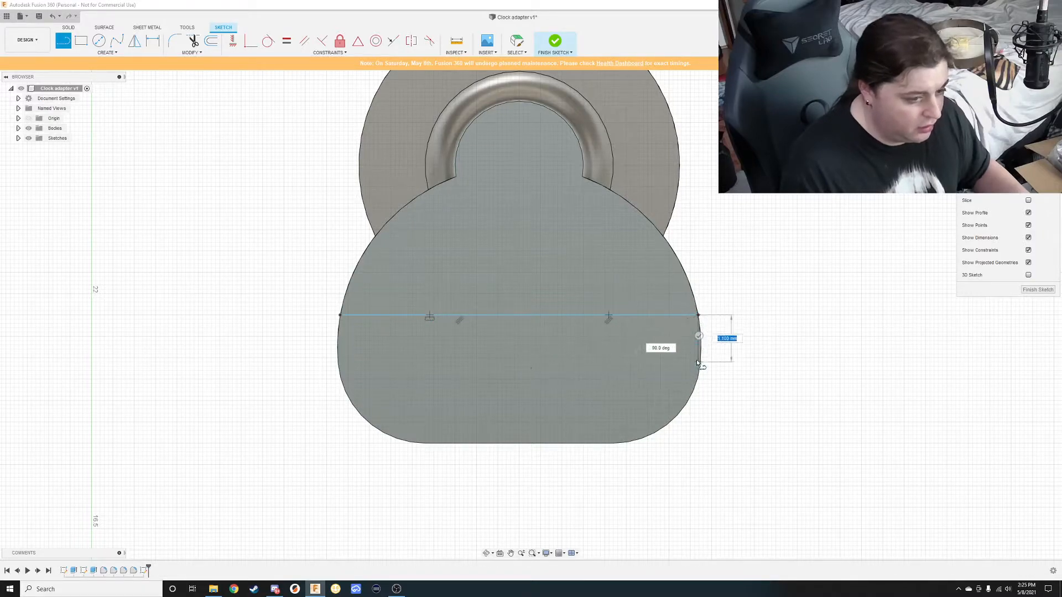
key("Escape")
Draw a rectangle from the horizontal line's left end, as wide as the line and extending below the base's flat edge.
scroll(611, 345, "down", 2)
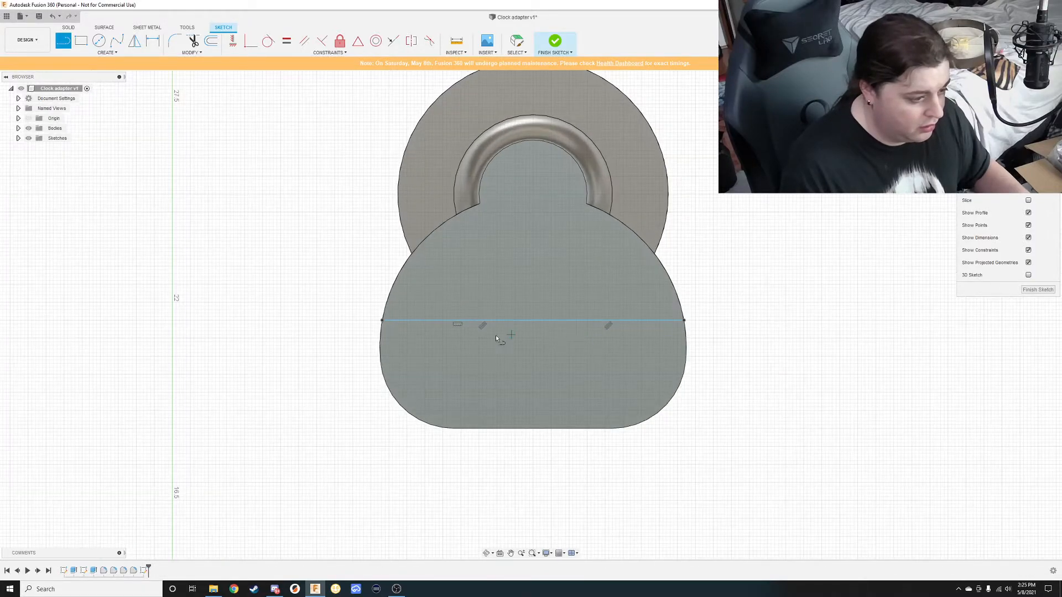
key("r")
left_click(383, 322)
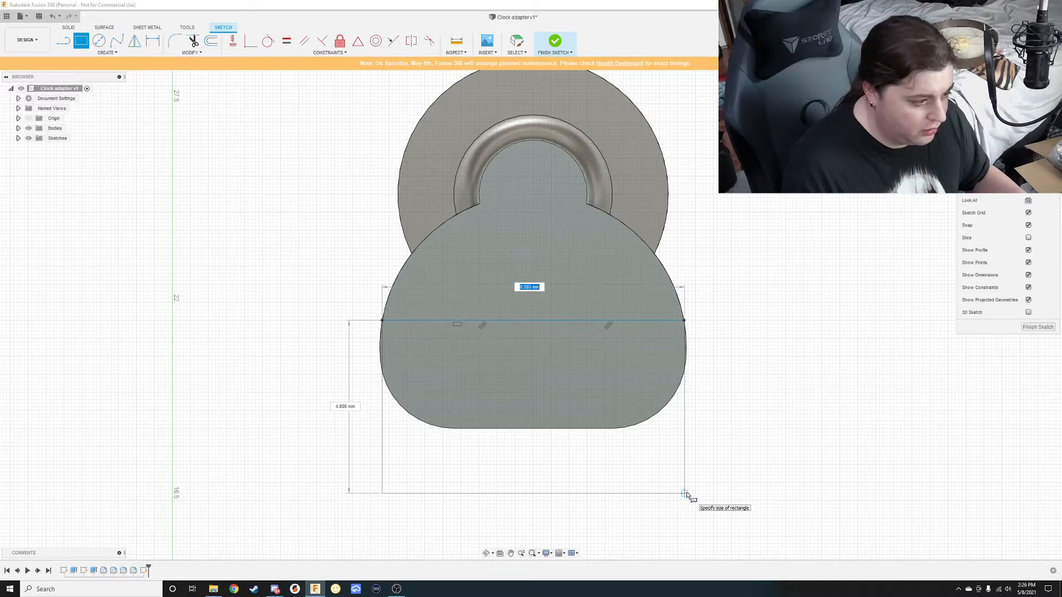
left_click(686, 527)
scroll(811, 369, "down", 1)
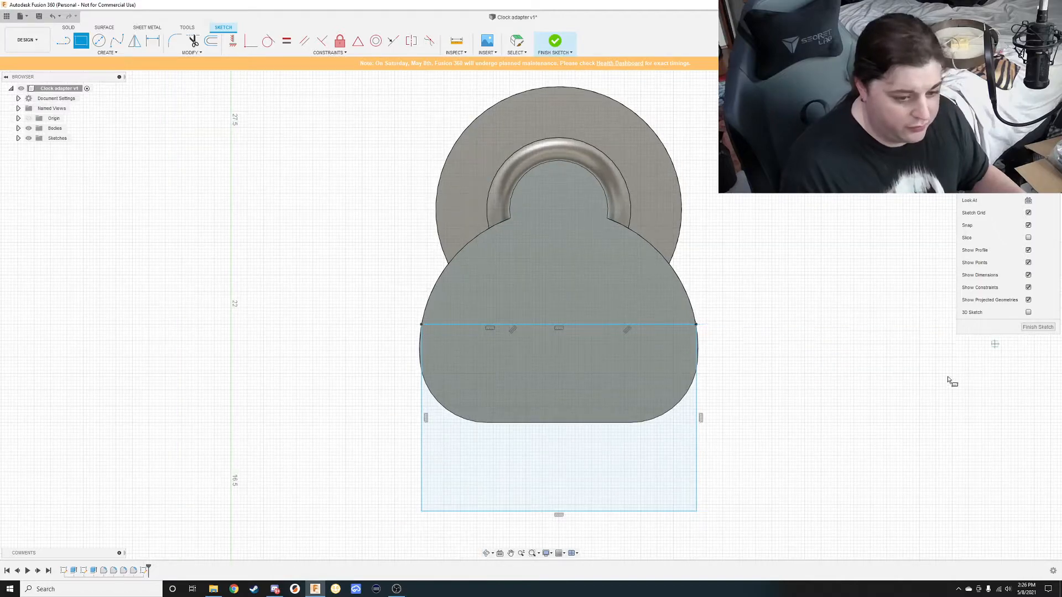
key("Escape")
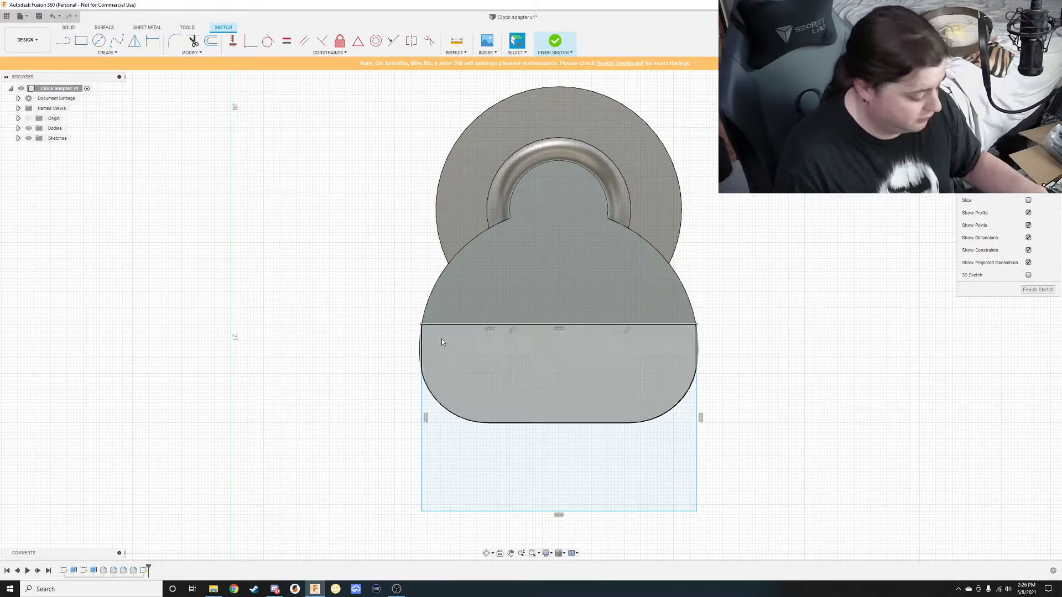
Start a rectangle with its first corner at the midpoint of the horizontal line.
key("r")
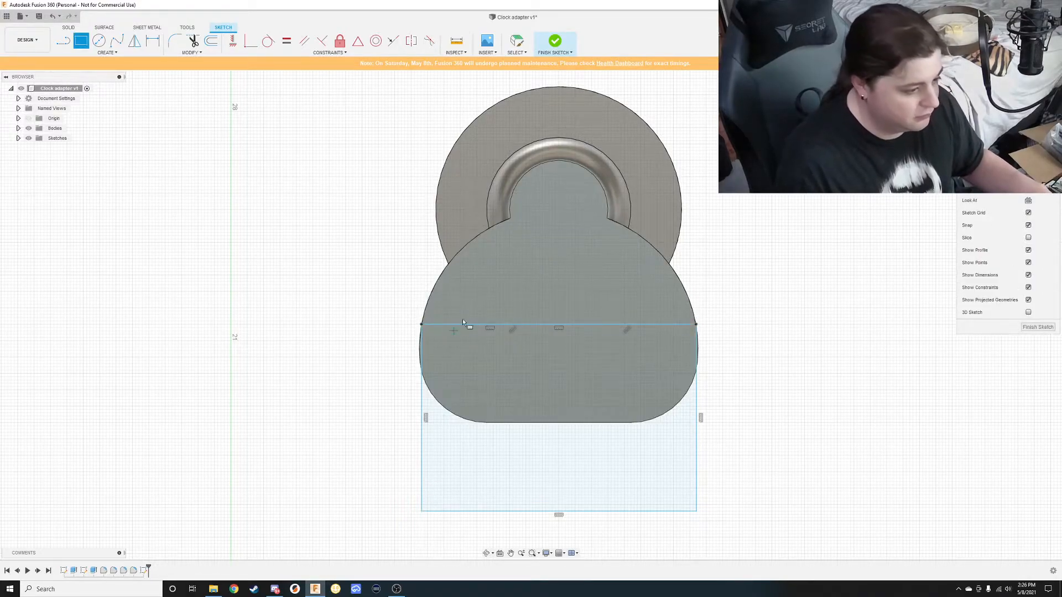
left_click(558, 324)
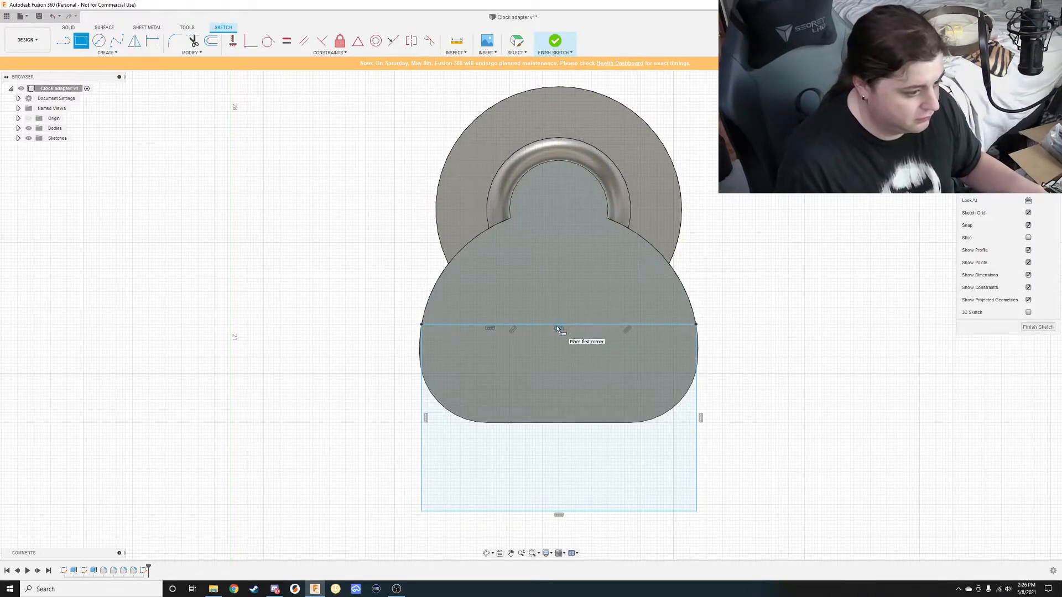
scroll(354, 489, "up", 3)
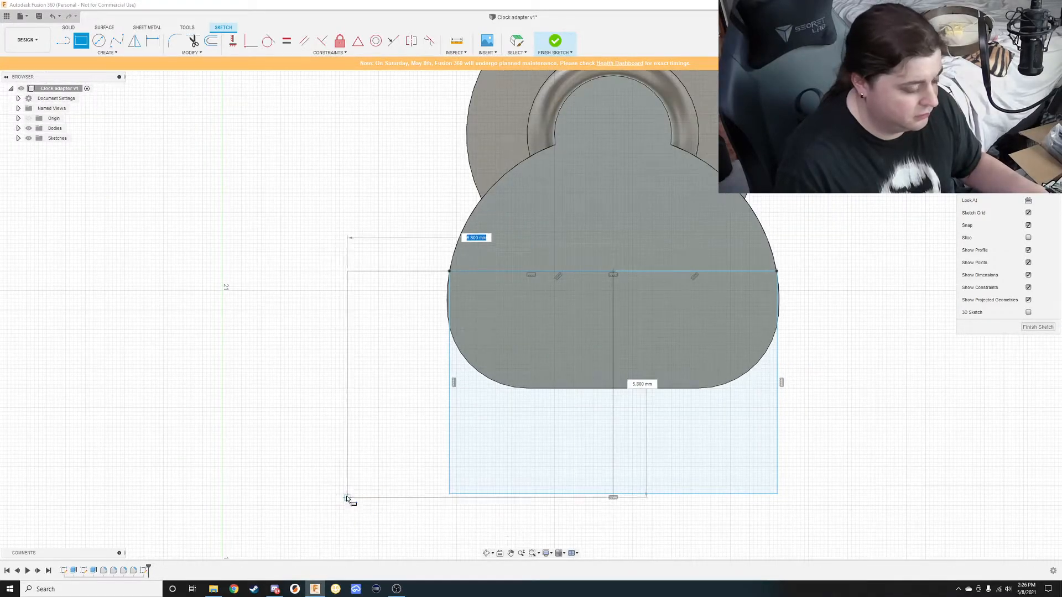
type("20")
key("Tab")
scroll(360, 442, "down", 3)
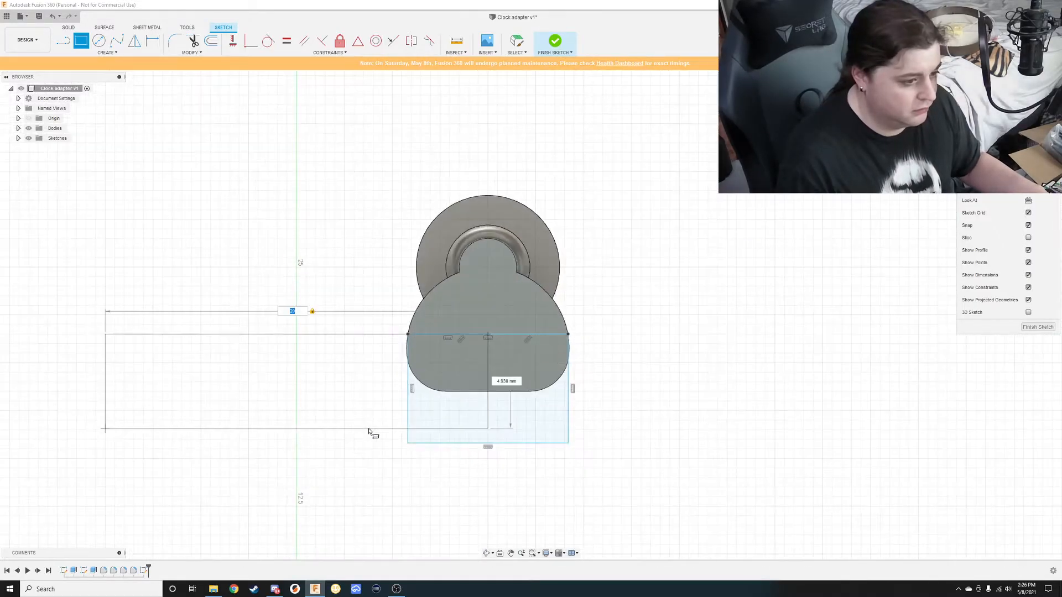
scroll(369, 432, "down", 2)
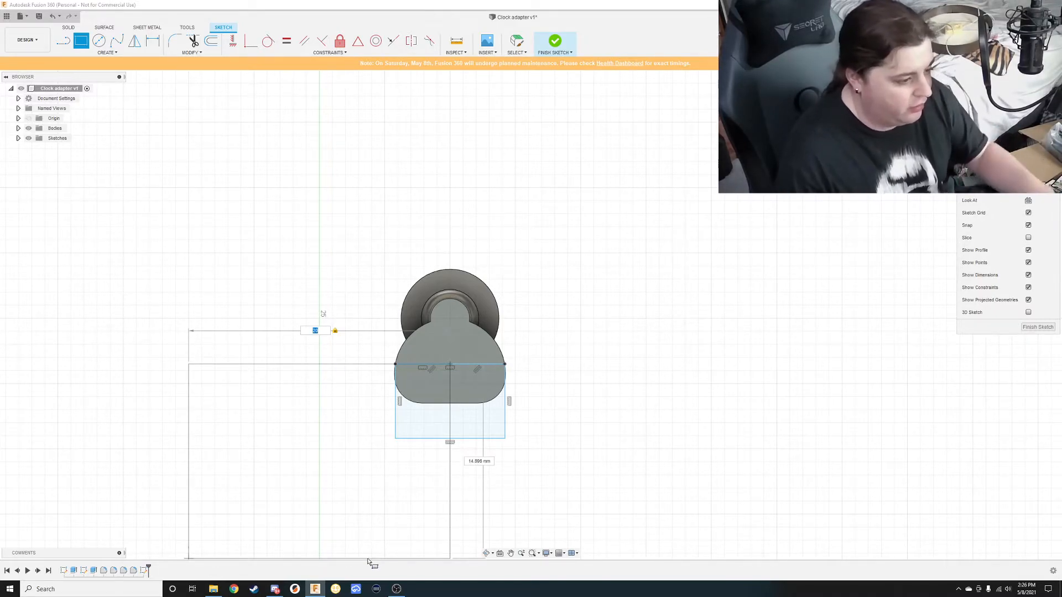
scroll(375, 533, "up", 2)
scroll(379, 508, "up", 1)
scroll(377, 499, "down", 2)
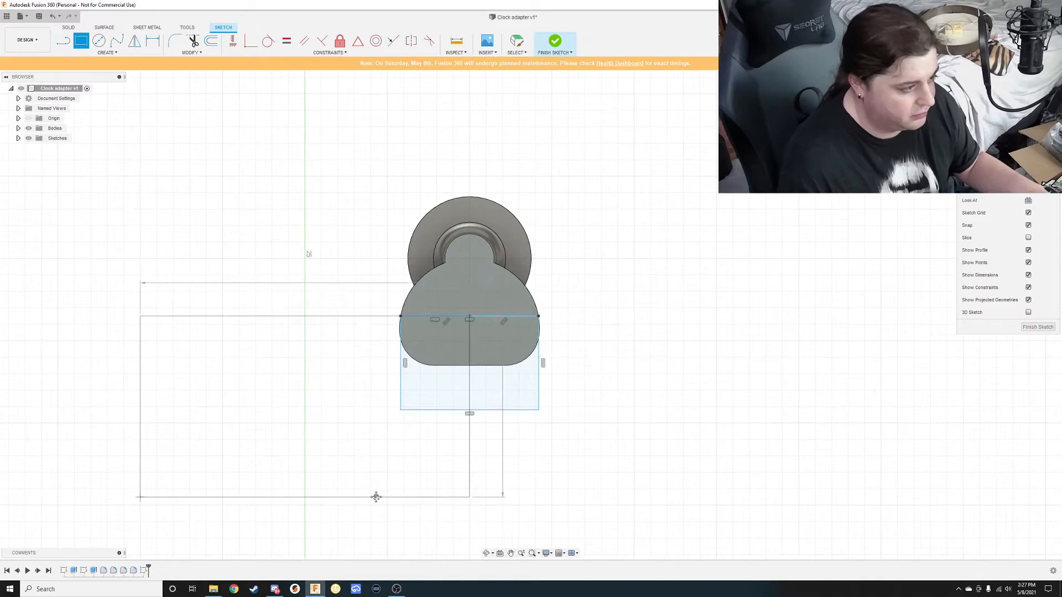
middle_click_drag(377, 497, 397, 425)
scroll(493, 396, "down", 1)
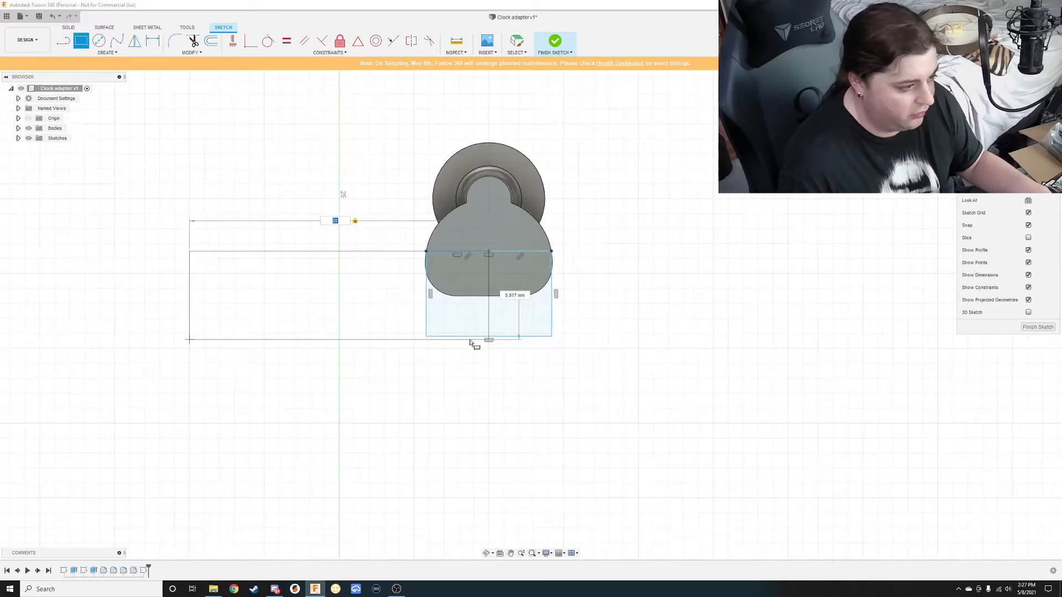
key("BackSpace")
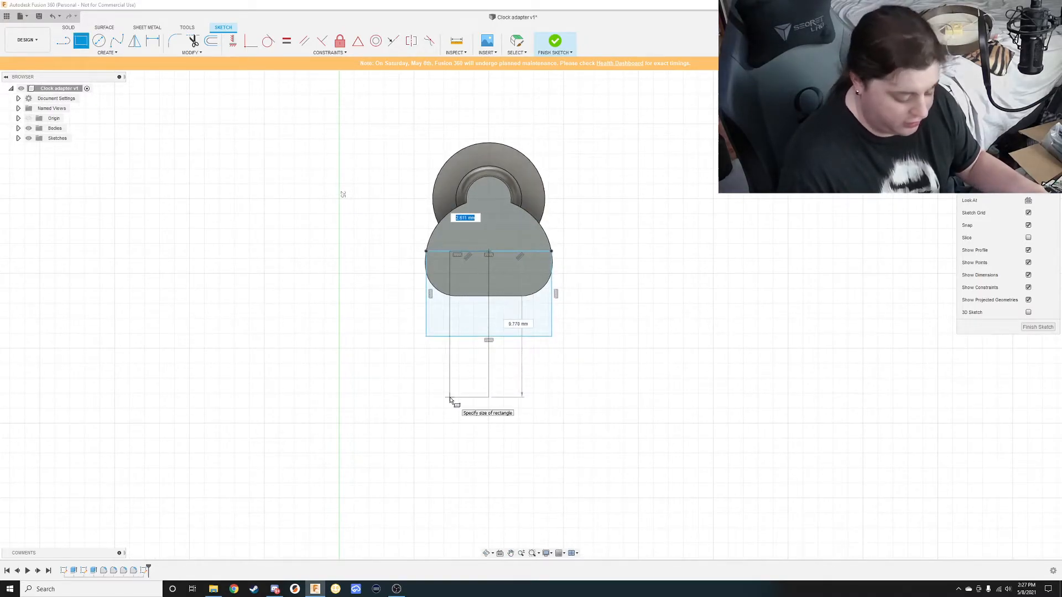
Make the rectangle 2 mm wide and 3 mm high, extending from the line's midpoint down to the base's flat edge.
key("Tab")
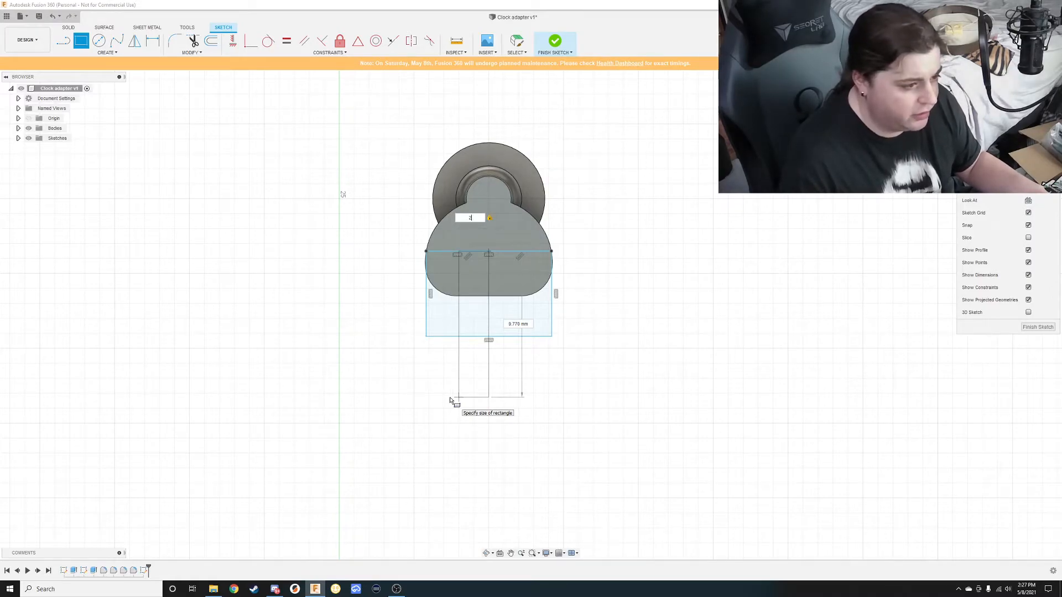
type("20")
key("Tab")
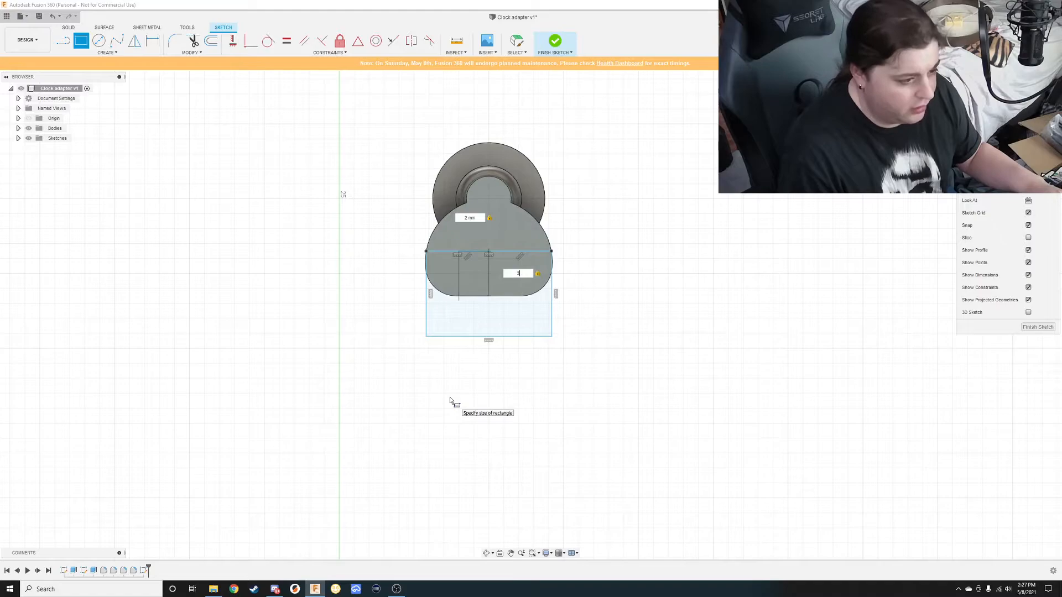
key("Return")
scroll(496, 257, "down", 3)
scroll(496, 257, "up", 4)
scroll(496, 257, "up", 3)
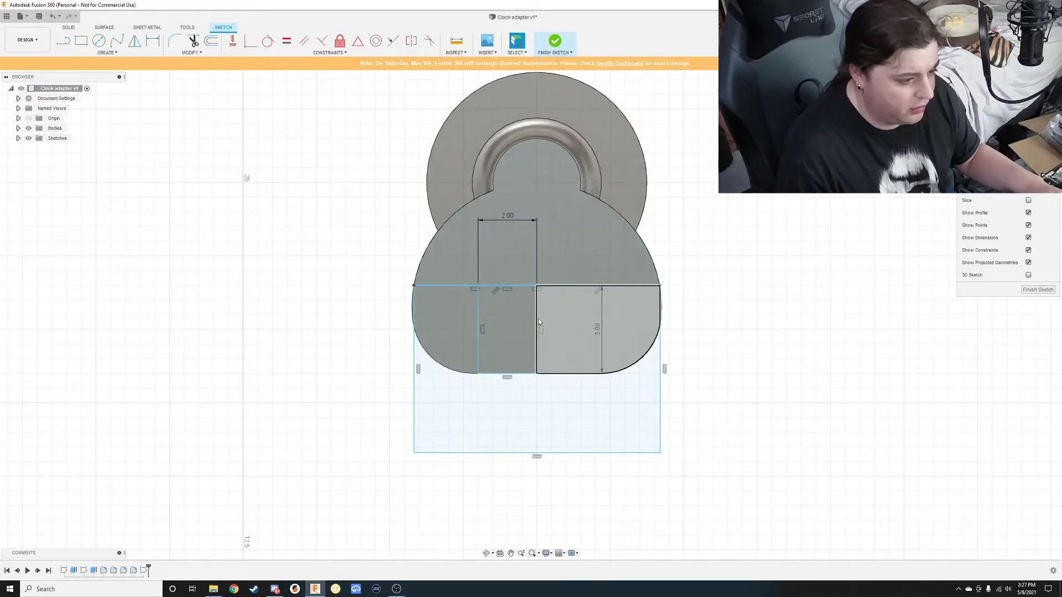
Draw a 20.5 mm wide, 75 mm high rectangle down and outward from the small rectangle's lower-left corner.
key("r")
left_click(477, 374)
scroll(385, 497, "up", 3)
scroll(384, 481, "down", 4)
middle_click_drag(380, 478, 407, 327)
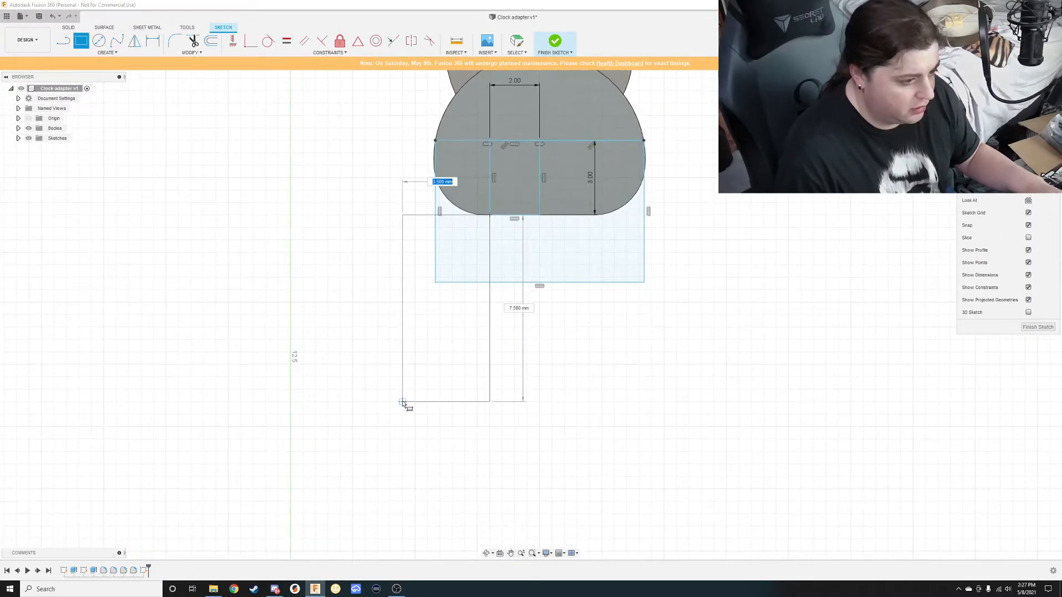
key("Tab")
key("Tab")
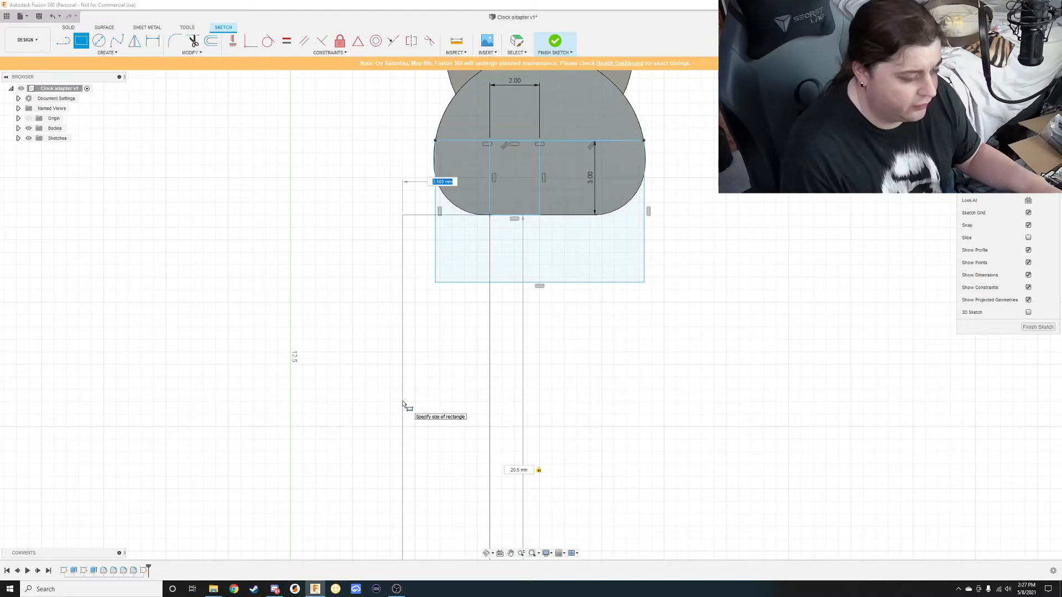
key("Tab")
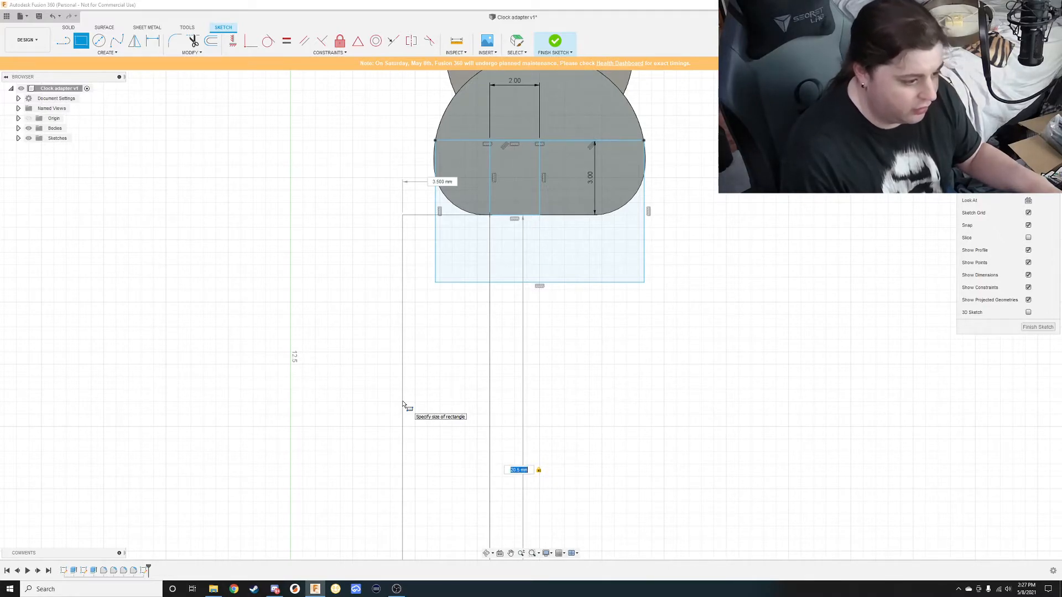
type("7")
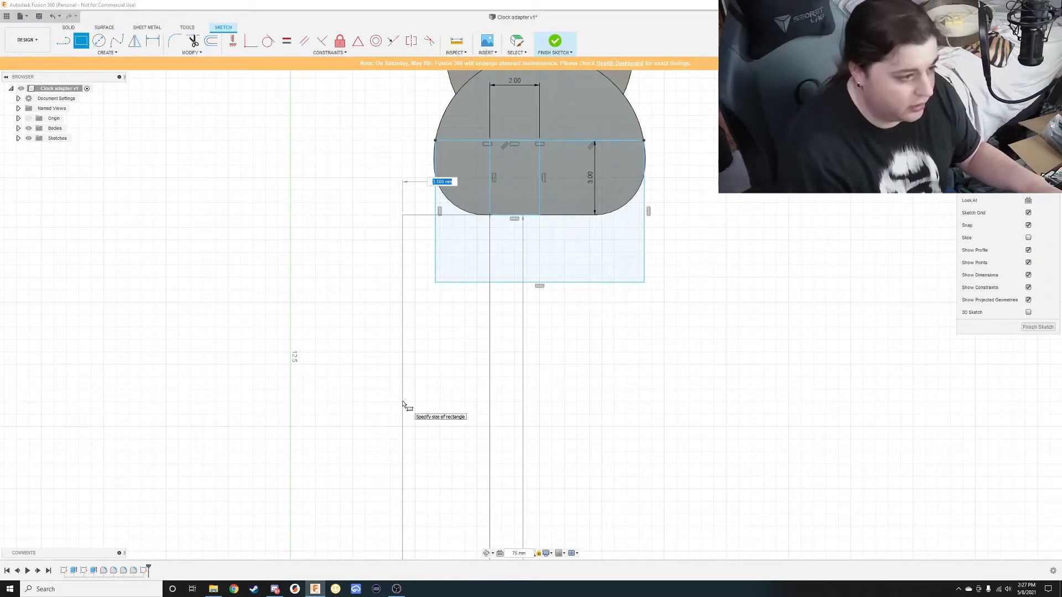
key("Tab")
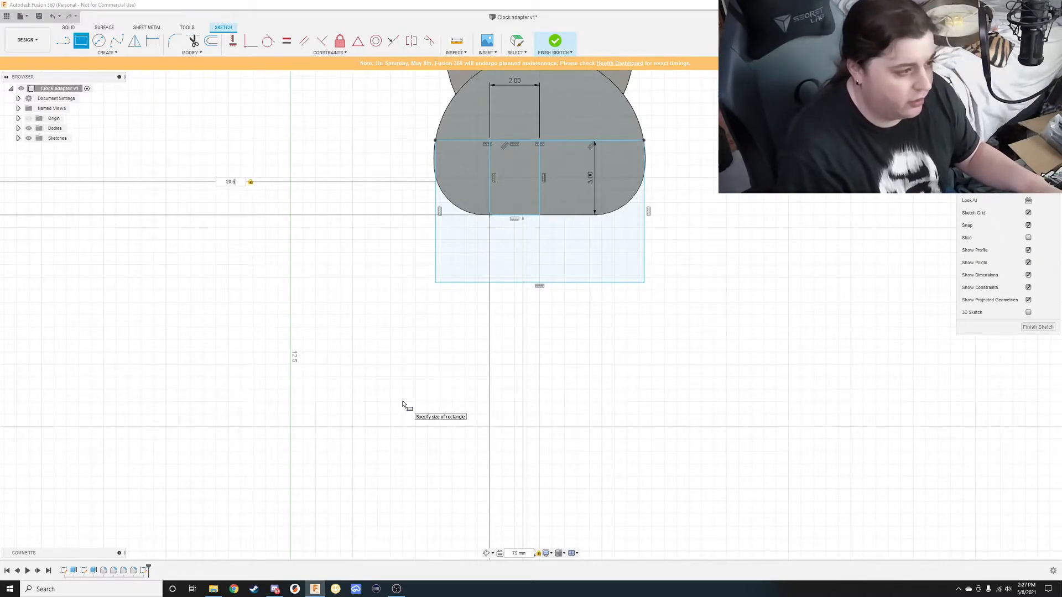
key("Return")
scroll(413, 403, "down", 3)
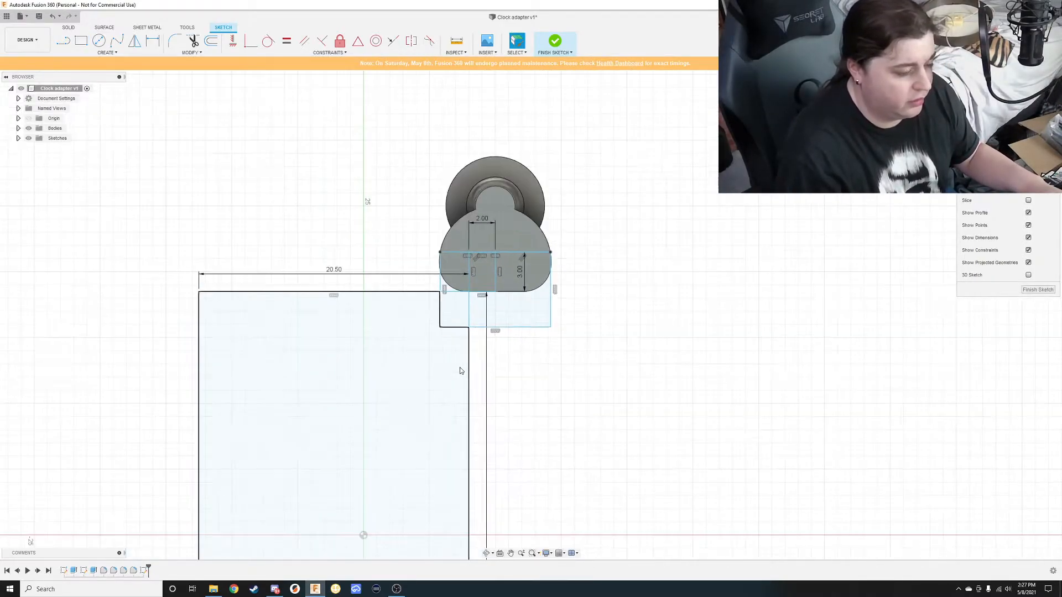
scroll(459, 367, "down", 6)
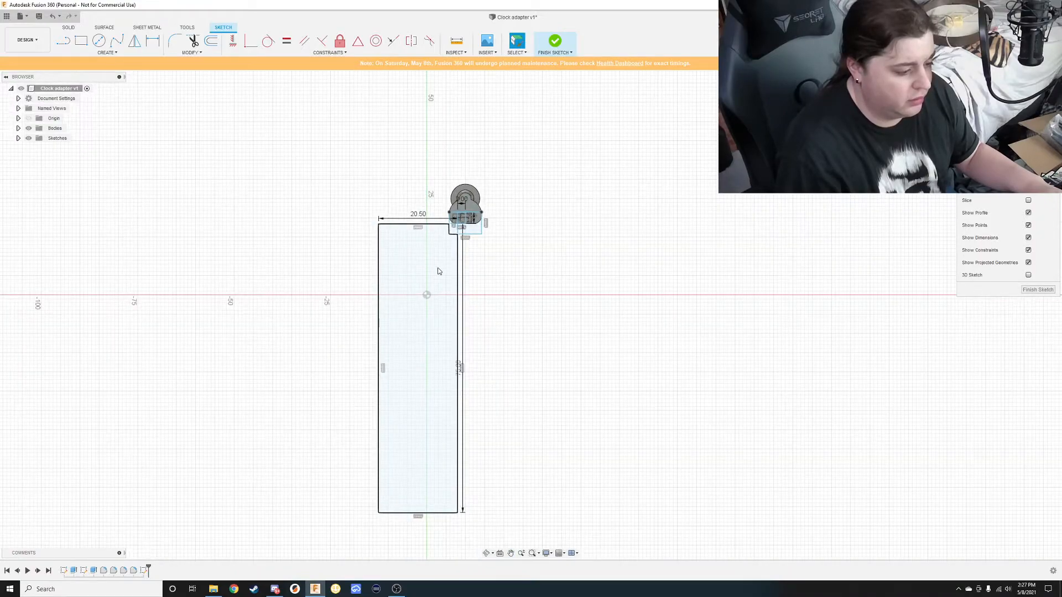
scroll(394, 228, "down", 2)
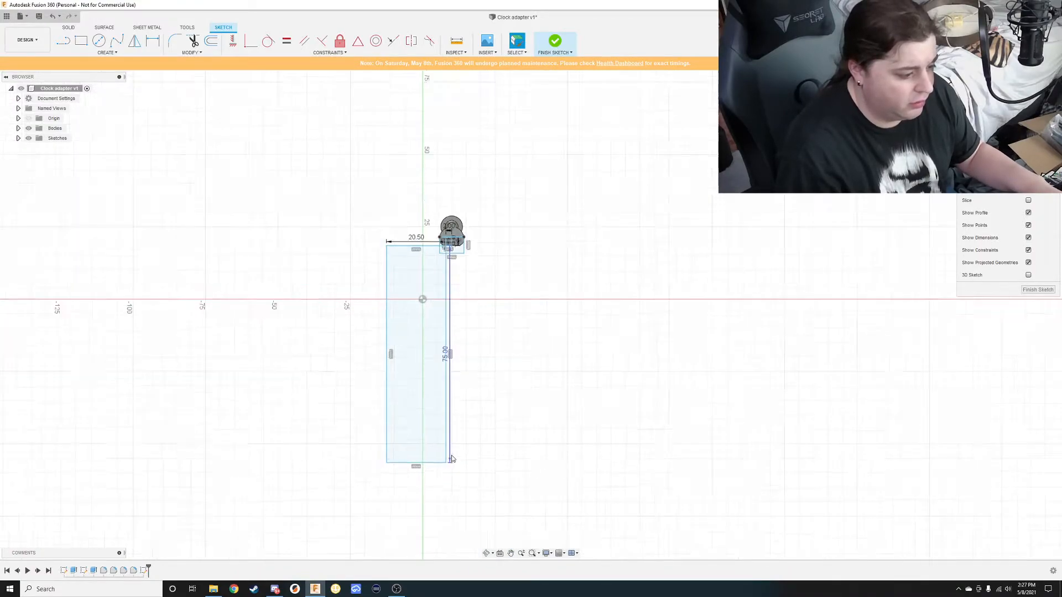
scroll(464, 387, "down", 1)
Draw a narrow rectangle from the small rectangle's lower-right corner to the 75 mm rectangle's lower-right corner.
scroll(452, 285, "up", 5)
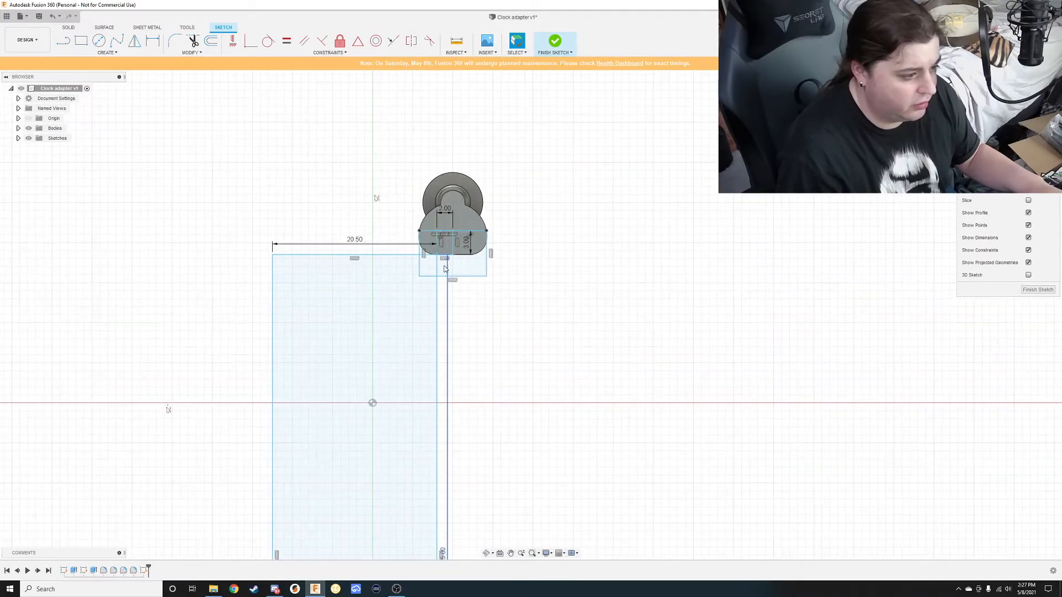
scroll(453, 284, "up", 1)
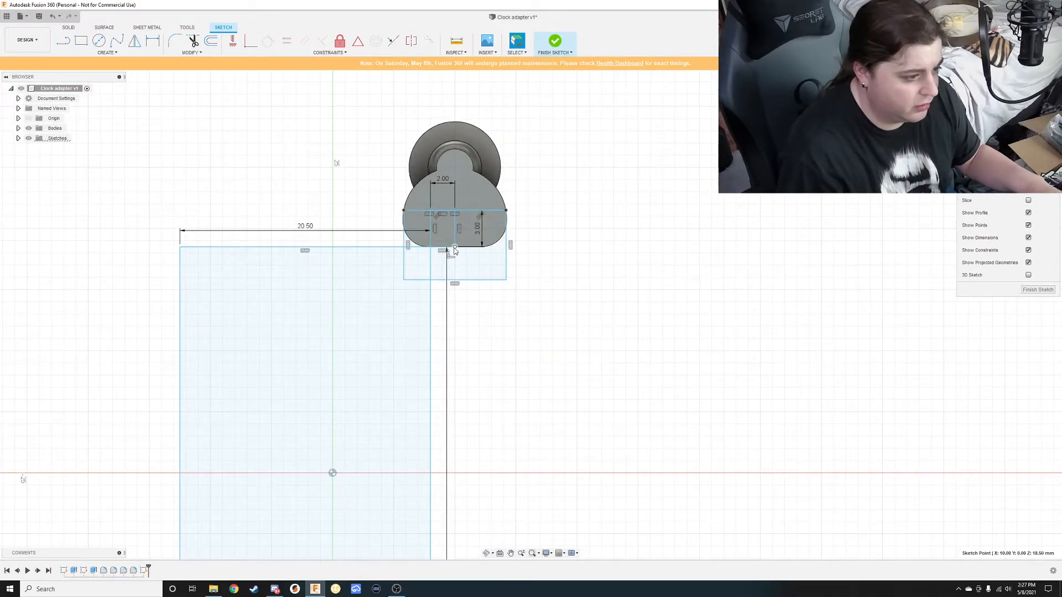
key("r")
left_click(456, 249)
scroll(445, 479, "up", 8)
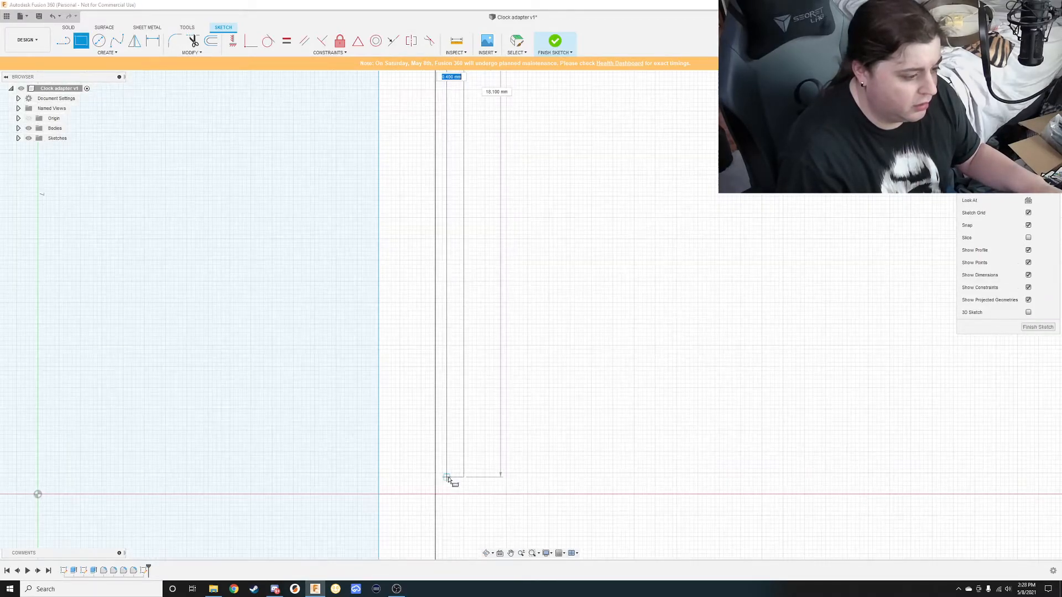
scroll(513, 410, "down", 8)
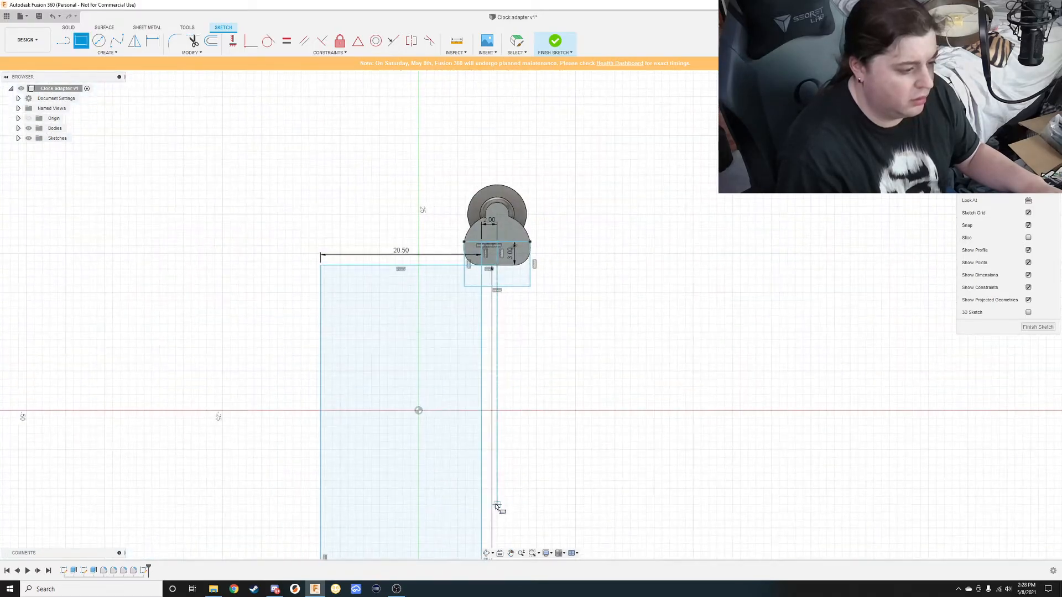
middle_click_drag(500, 507, 487, 316)
middle_click_drag(474, 483, 487, 277)
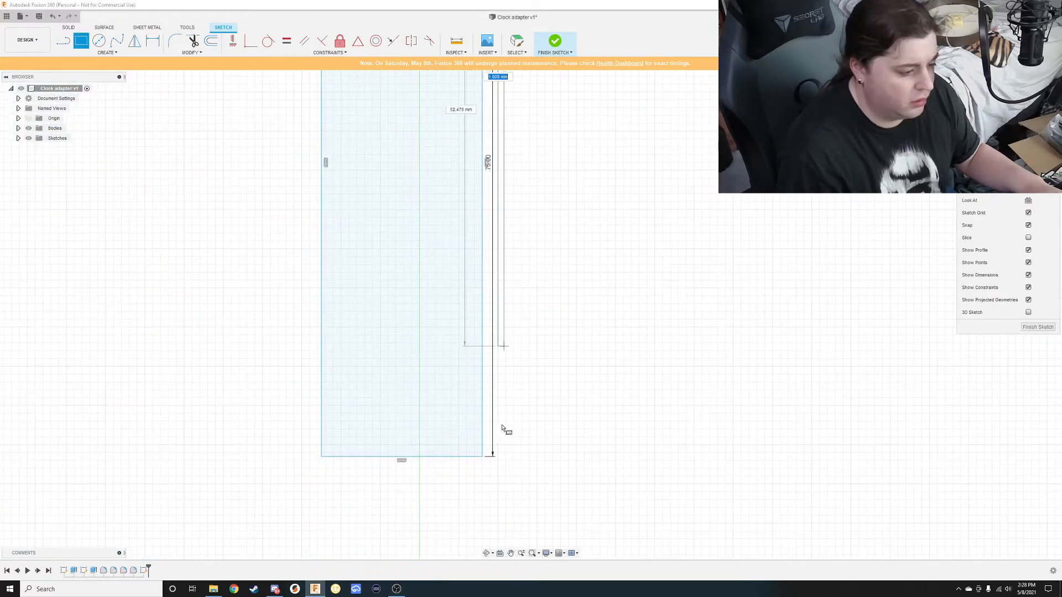
left_click(488, 456)
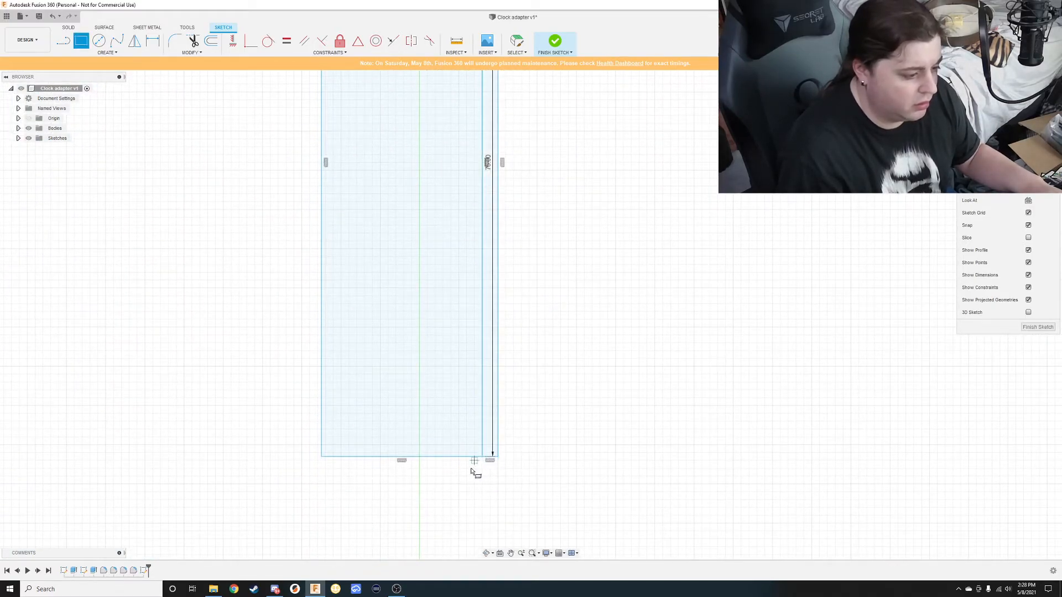
Try a 5 mm wide rectangle from the large rectangle's lower-left corner up to its upper edge, and undo it.
left_click(322, 456)
middle_click_drag(276, 191, 288, 268)
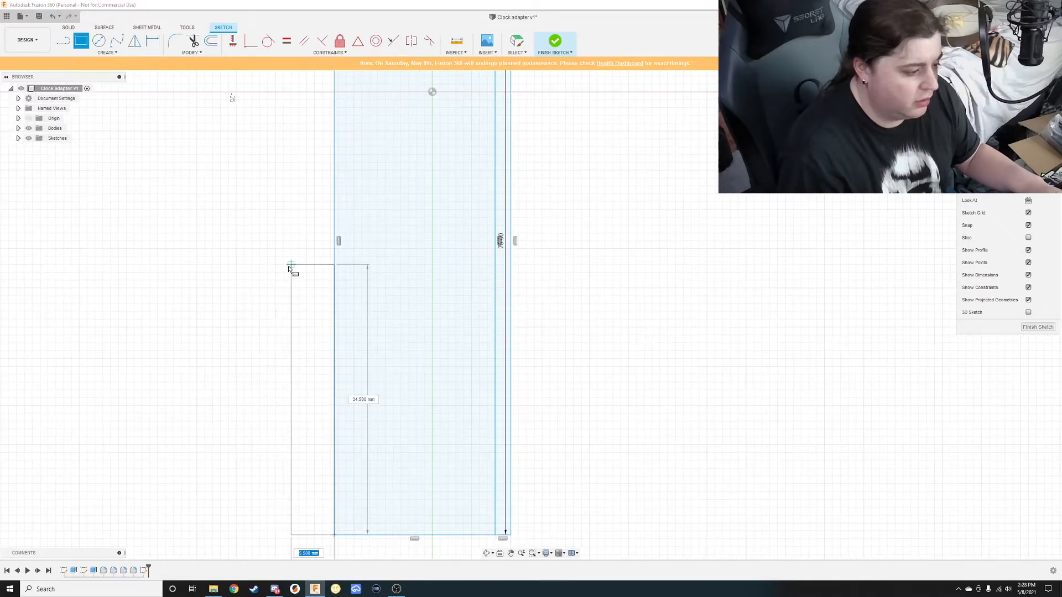
type("5")
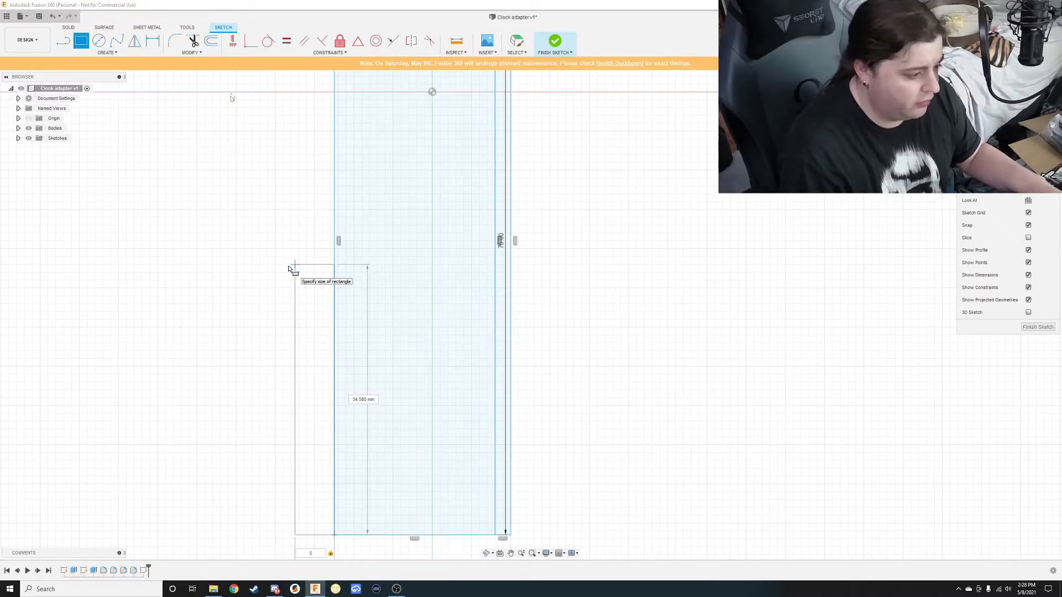
middle_click_drag(308, 238, 284, 500)
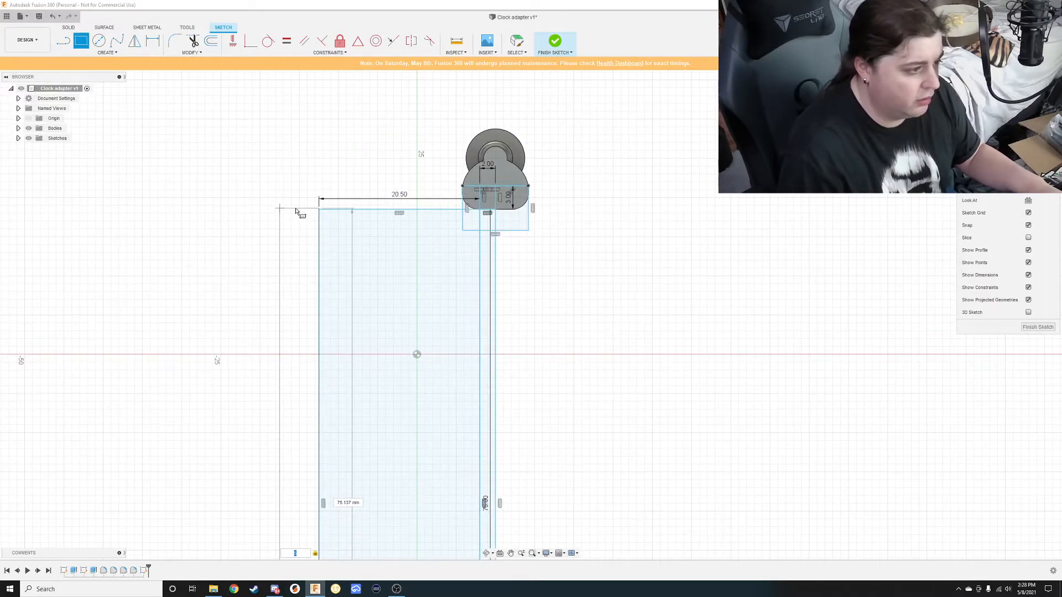
left_click(323, 212)
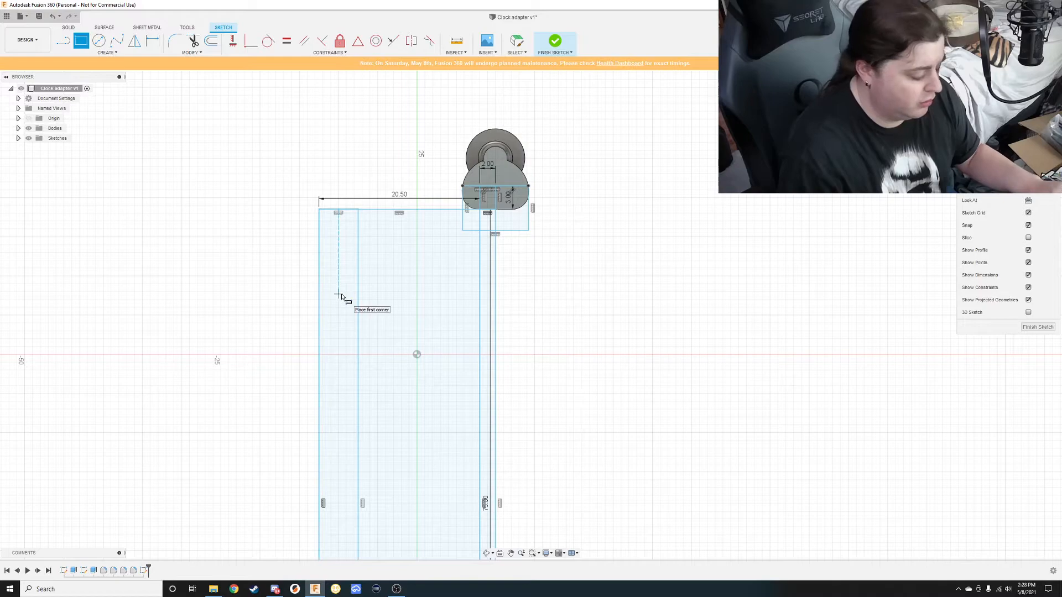
key("Escape")
key("ctrl+z")
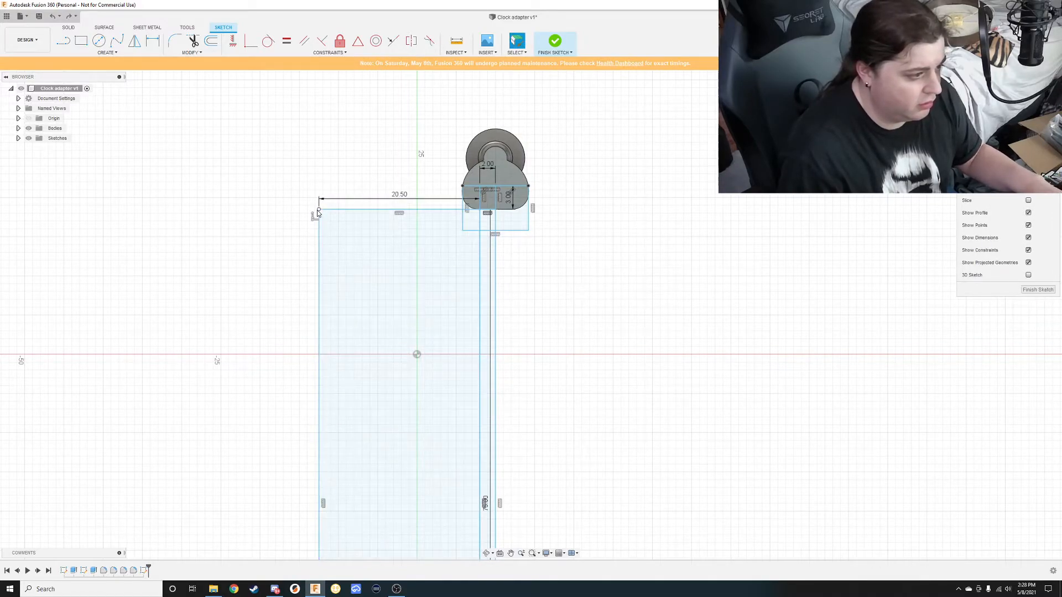
Draw a 5 mm wide, 75 mm high rectangle outward from the large rectangle's upper-left corner.
key("r")
middle_click_drag(262, 434, 258, 223)
middle_click_drag(240, 466, 251, 285)
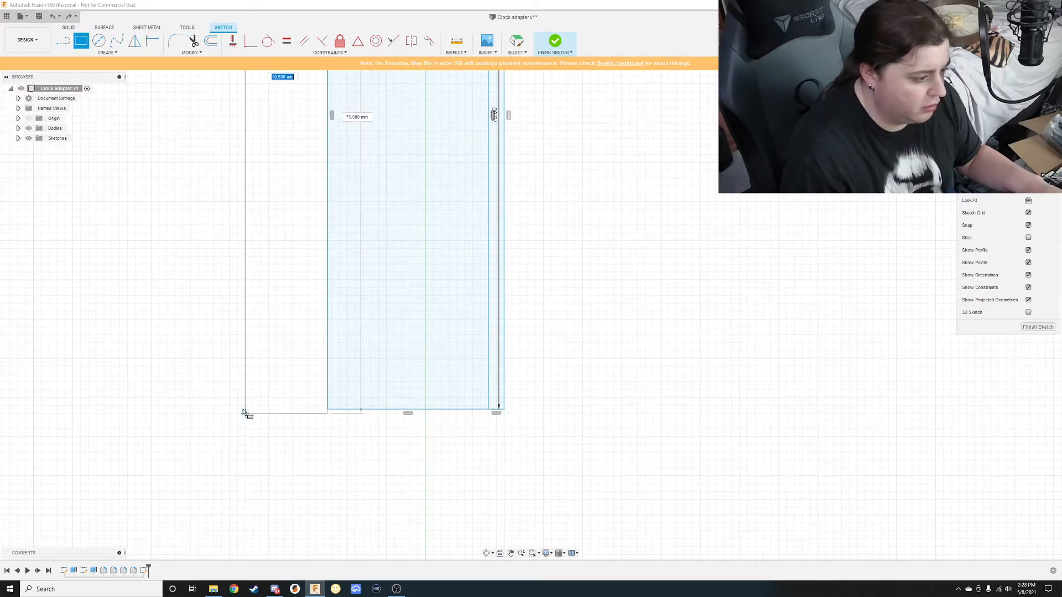
key("Tab")
type("75")
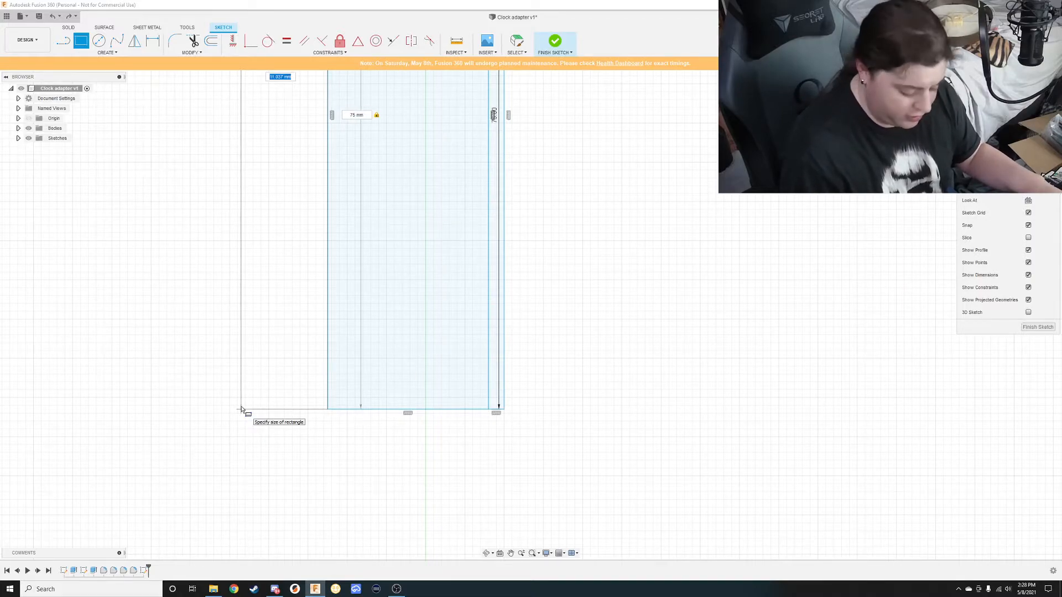
key("Tab")
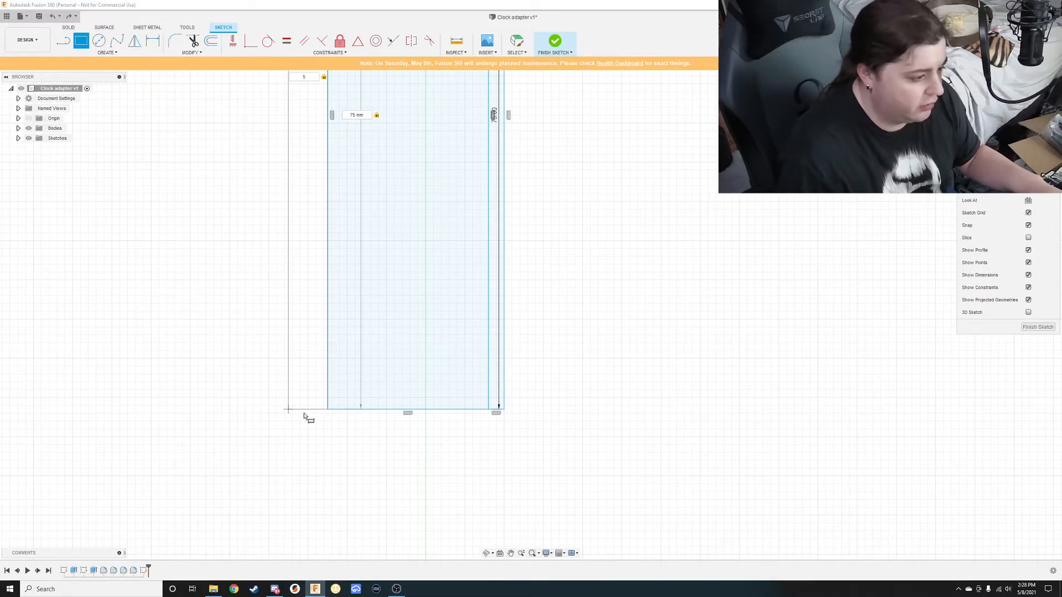
key("Return")
Draw a horizontal rectangle from the 5 mm rectangle's upper-left corner to the small rectangle's upper-left corner and finish the sketch.
scroll(321, 313, "down", 2)
middle_click_drag(323, 206, 397, 553)
scroll(458, 331, "down", 4)
scroll(425, 289, "up", 5)
key("r")
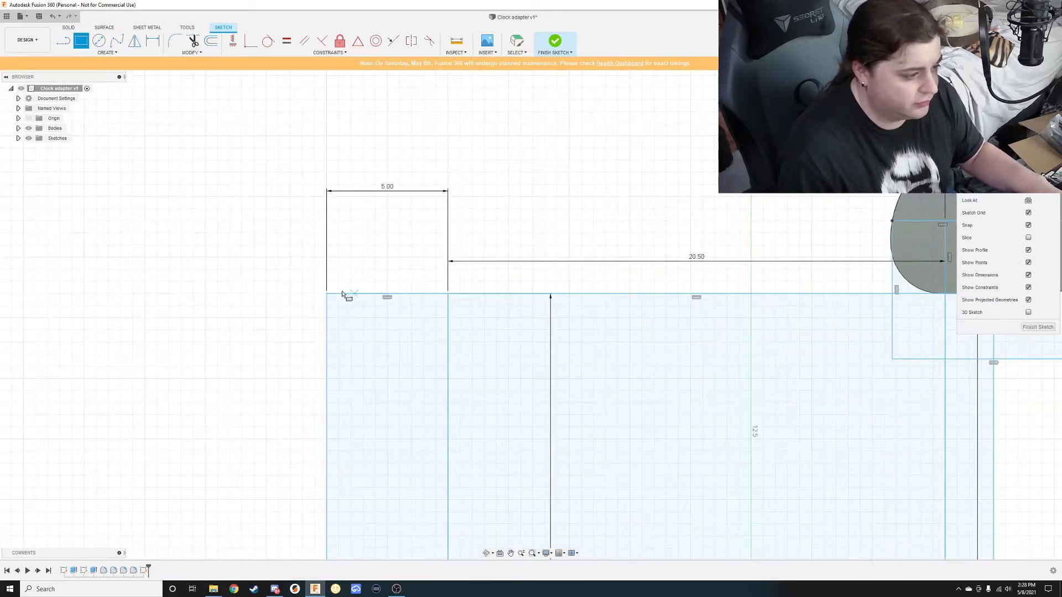
left_click(326, 294)
middle_click_drag(720, 260, 266, 297)
scroll(266, 297, "up", 1)
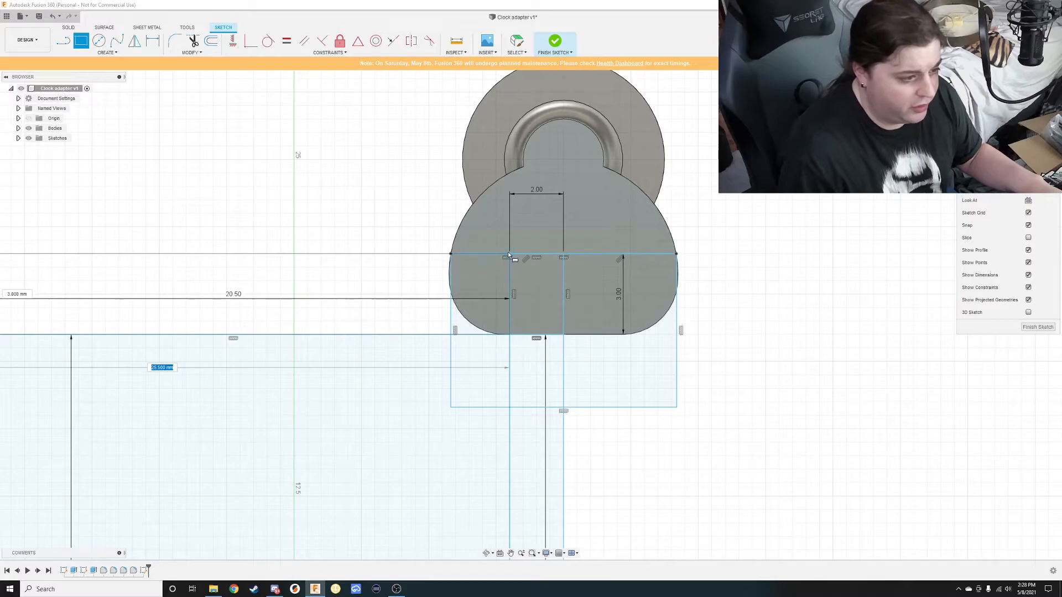
left_click(509, 255)
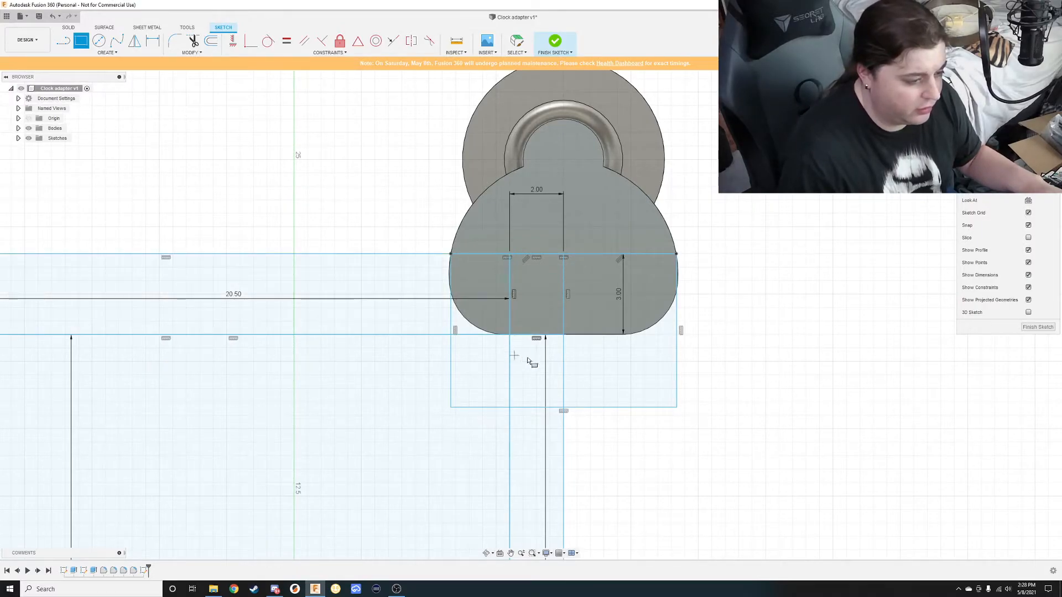
left_click(1037, 327)
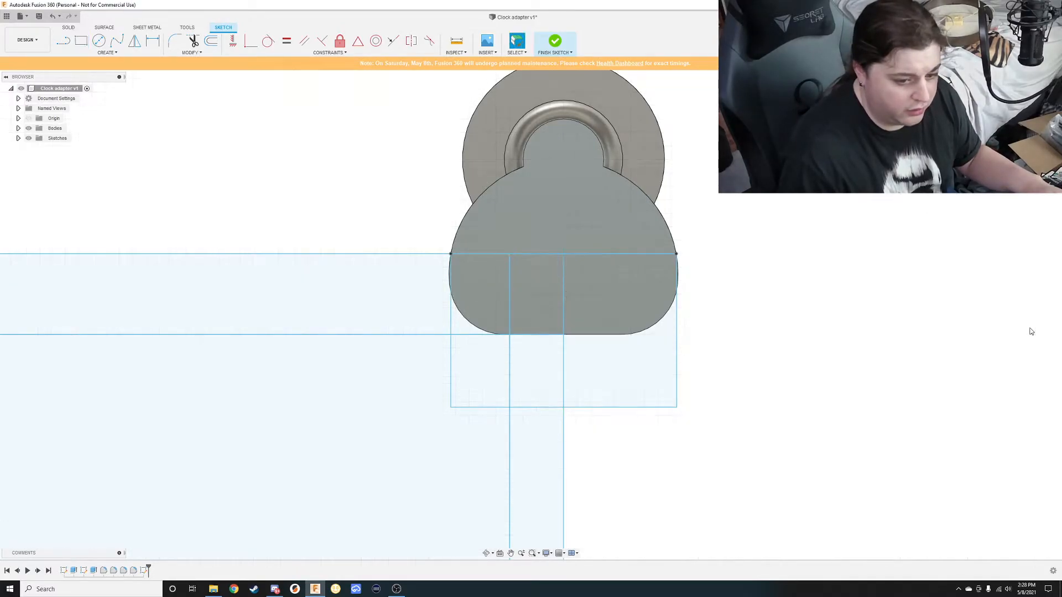
Reopen the sketch and choose the vertical edges of the 5 mm and 20.5 mm wide rectangles as mirror objects.
scroll(403, 376, "down", 2)
scroll(412, 367, "up", 1)
double_click(144, 570)
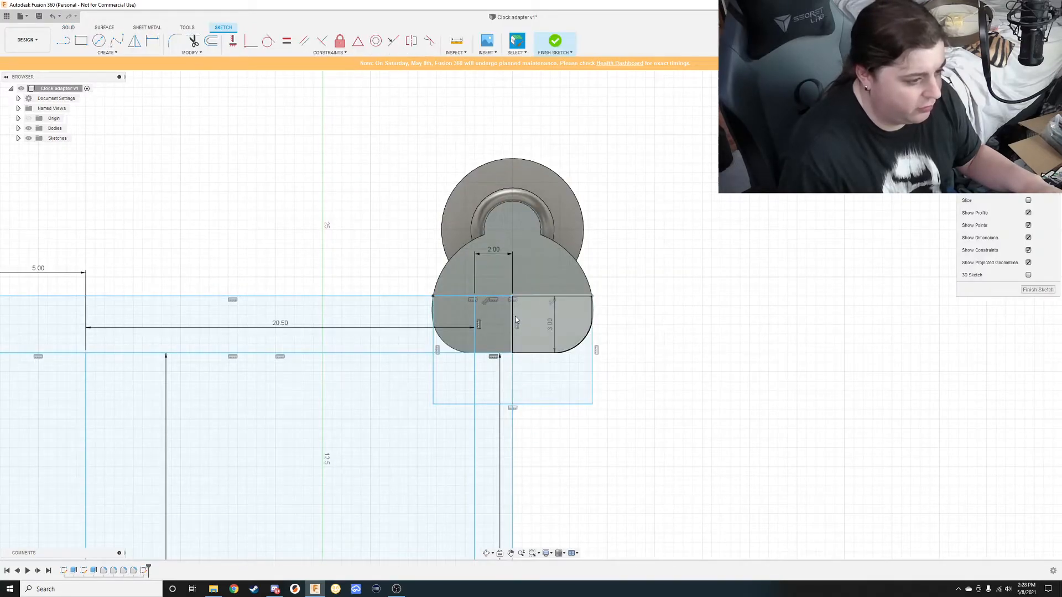
left_click(87, 53)
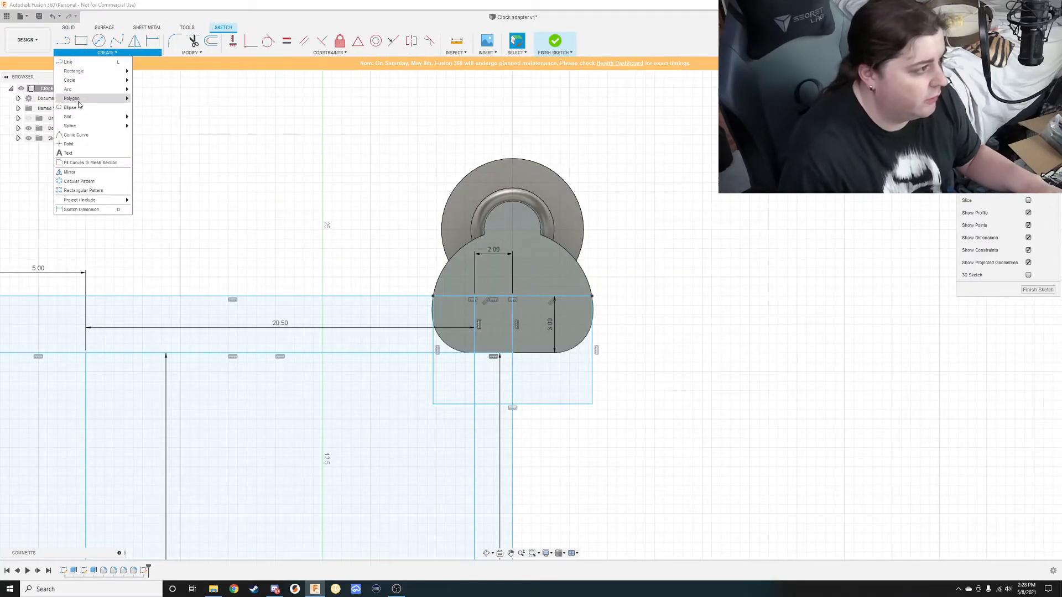
left_click(258, 52)
mouse_move(278, 53)
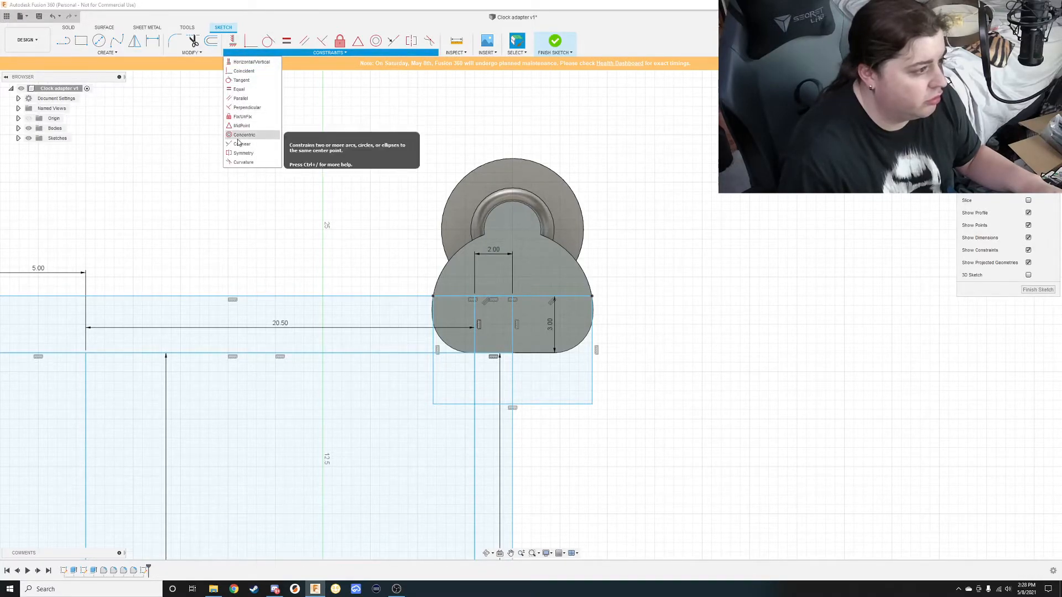
left_click(123, 54)
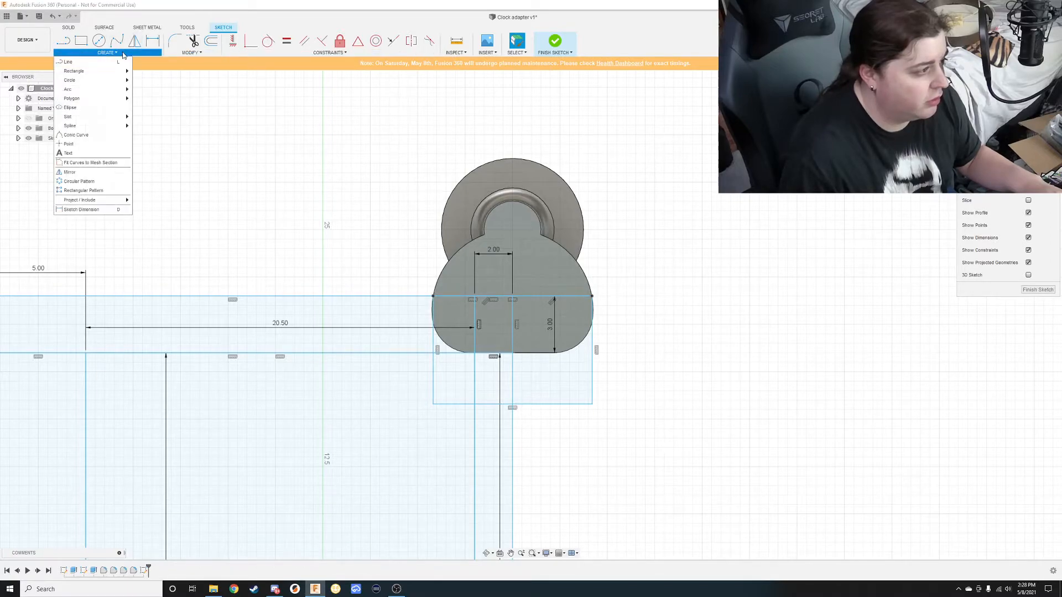
left_click(70, 172)
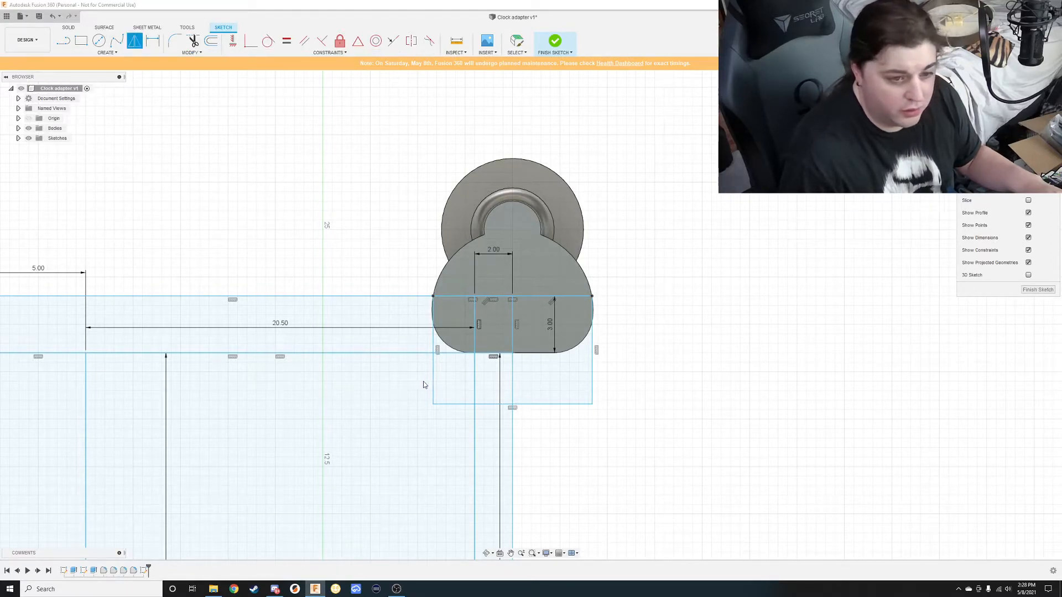
scroll(282, 343, "down", 5)
scroll(164, 257, "down", 3)
left_click(166, 339)
left_click(192, 368)
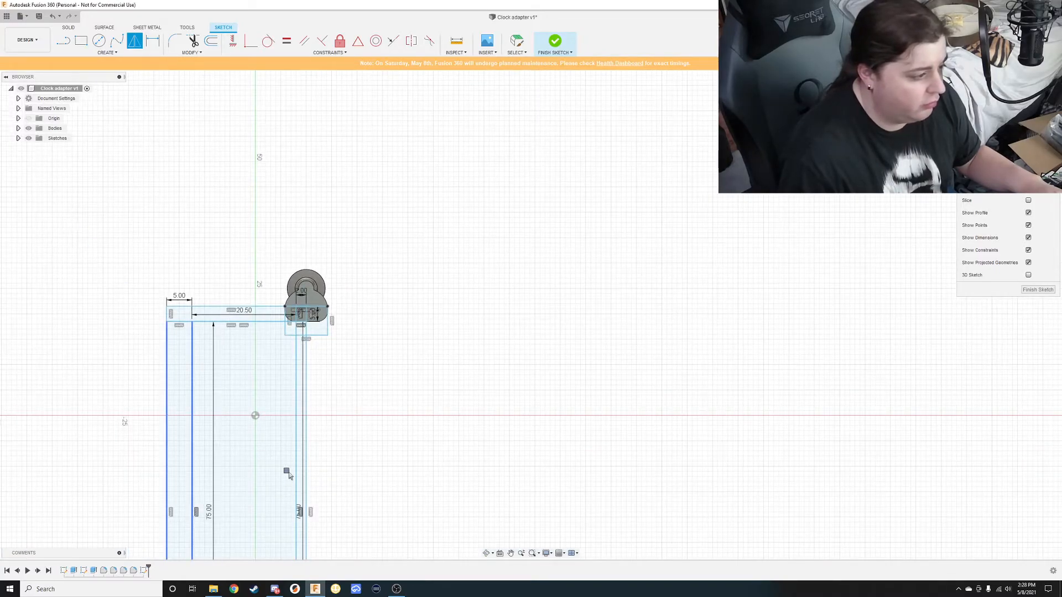
left_click(295, 465)
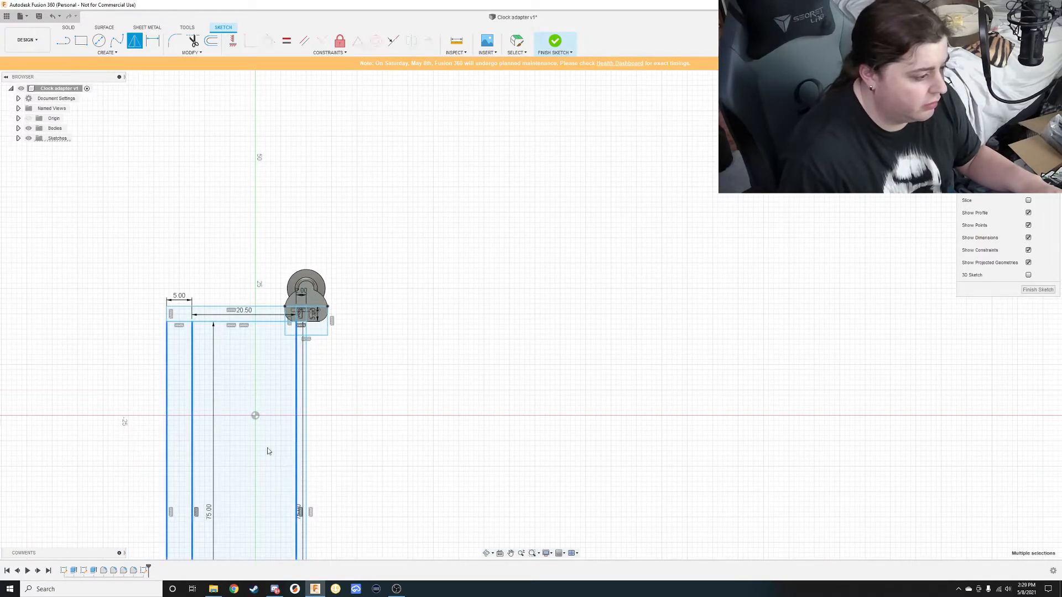
Add the edges of the horizontal strip and the narrow rectangle's outer vertical edge to the mirror selection.
scroll(231, 325, "down", 1)
scroll(218, 324, "up", 3)
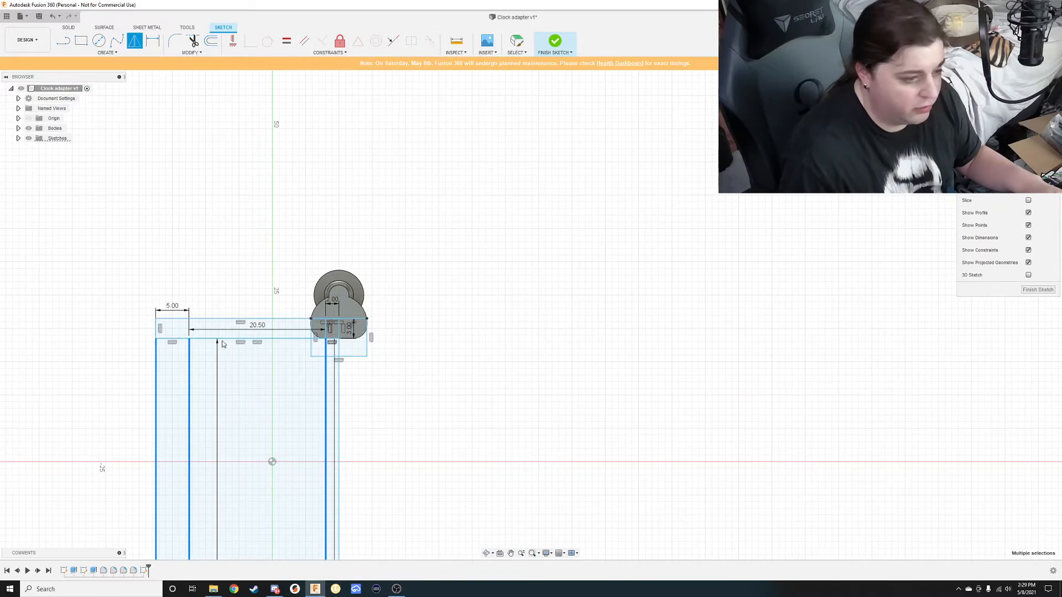
left_click(221, 340)
left_click(220, 320)
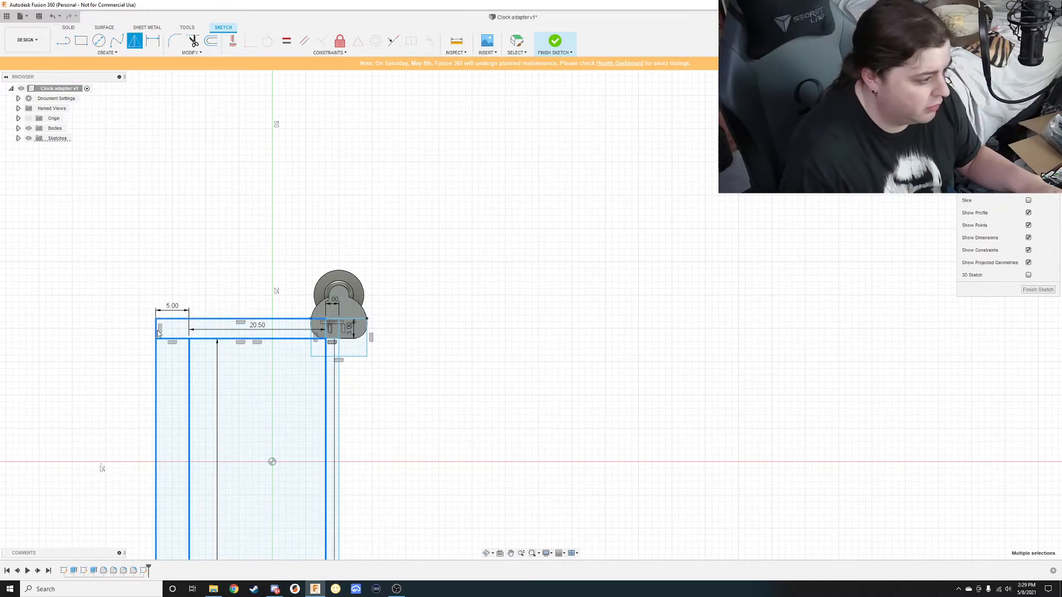
scroll(271, 333, "down", 2)
scroll(272, 332, "up", 6)
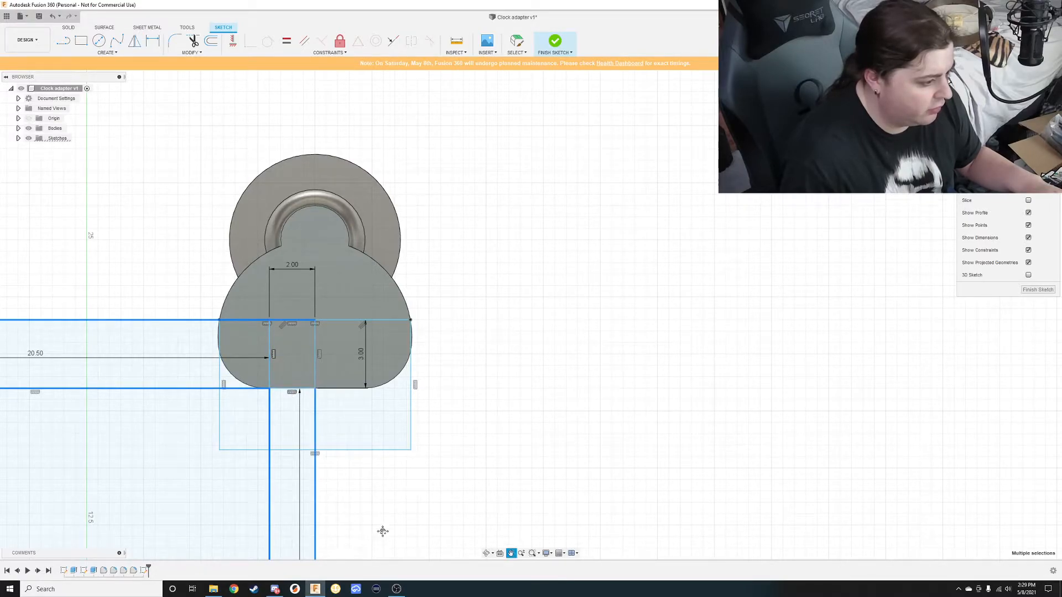
Add the bottom edges of the three tall rectangles to the mirror selection.
middle_click_drag(381, 533, 448, 337)
scroll(434, 361, "down", 3)
scroll(424, 410, "down", 6)
middle_click_drag(433, 484, 463, 325)
scroll(449, 449, "down", 1)
scroll(391, 518, "up", 3)
scroll(386, 517, "up", 4)
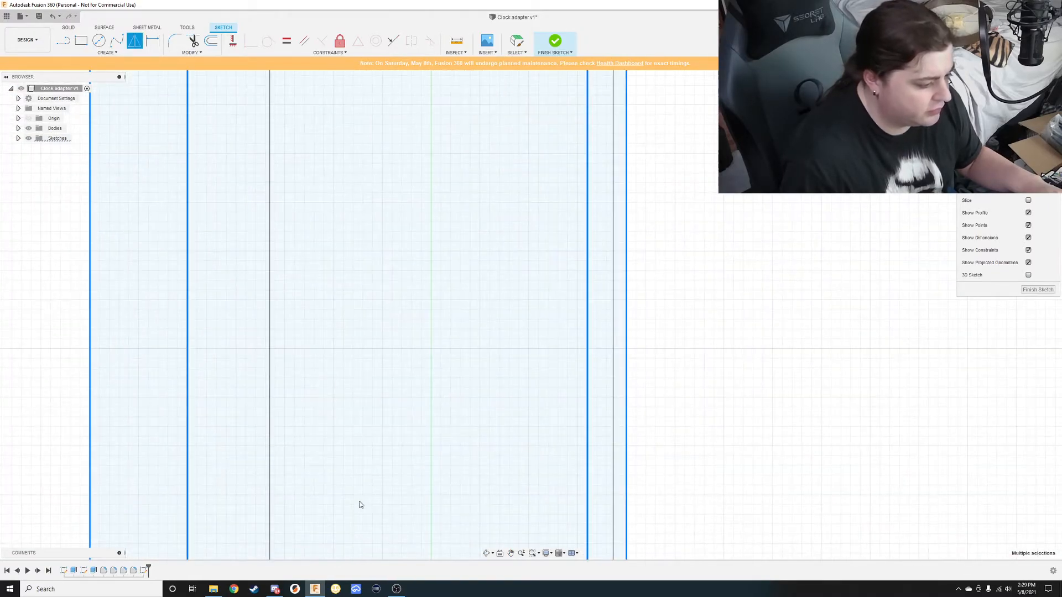
middle_click_drag(360, 505, 370, 334)
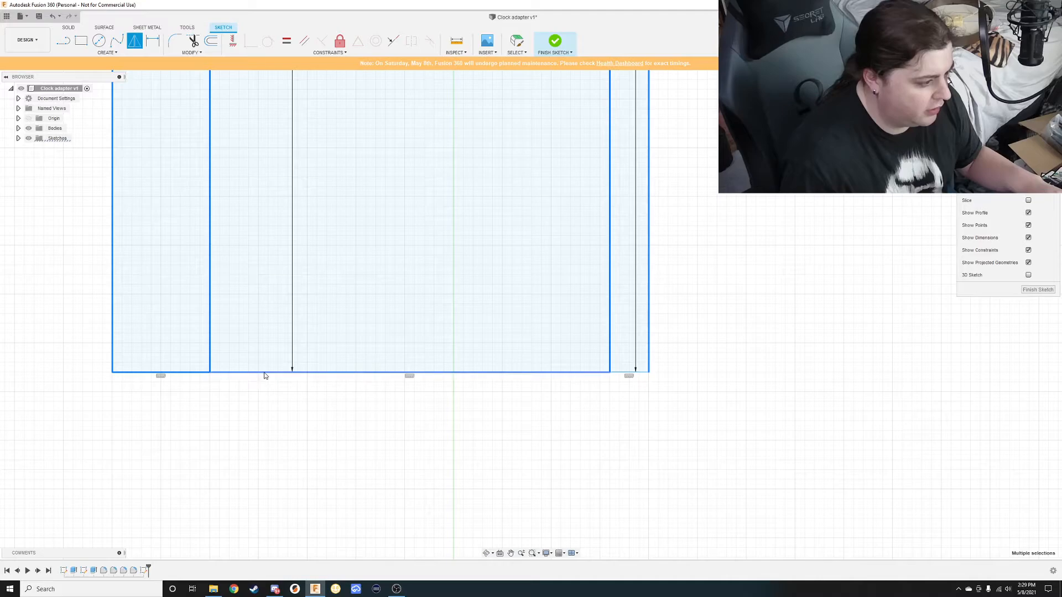
scroll(665, 310, "down", 8)
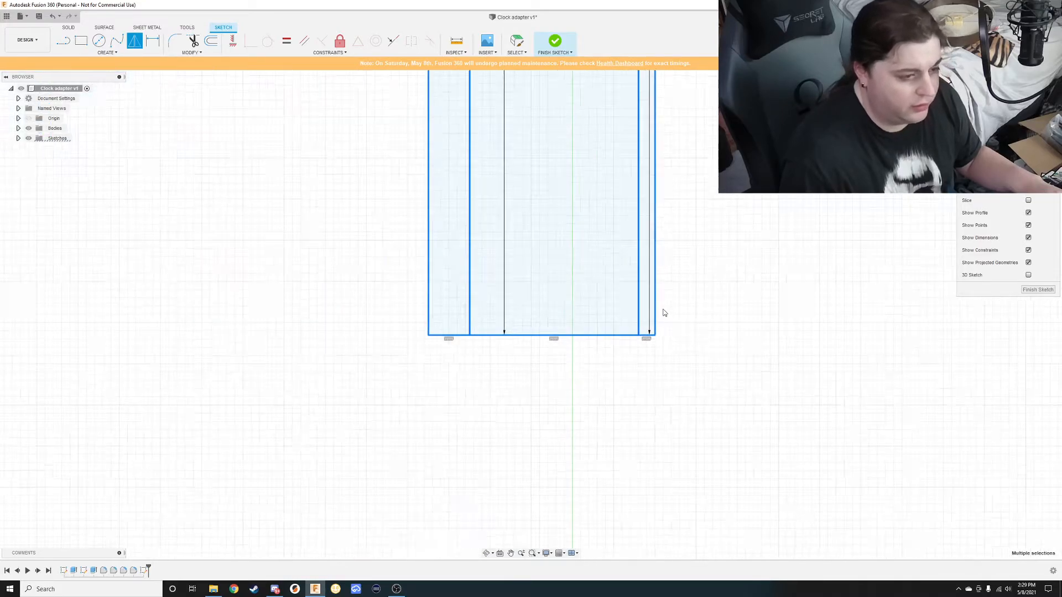
middle_click_drag(692, 247, 558, 476)
scroll(525, 357, "up", 6)
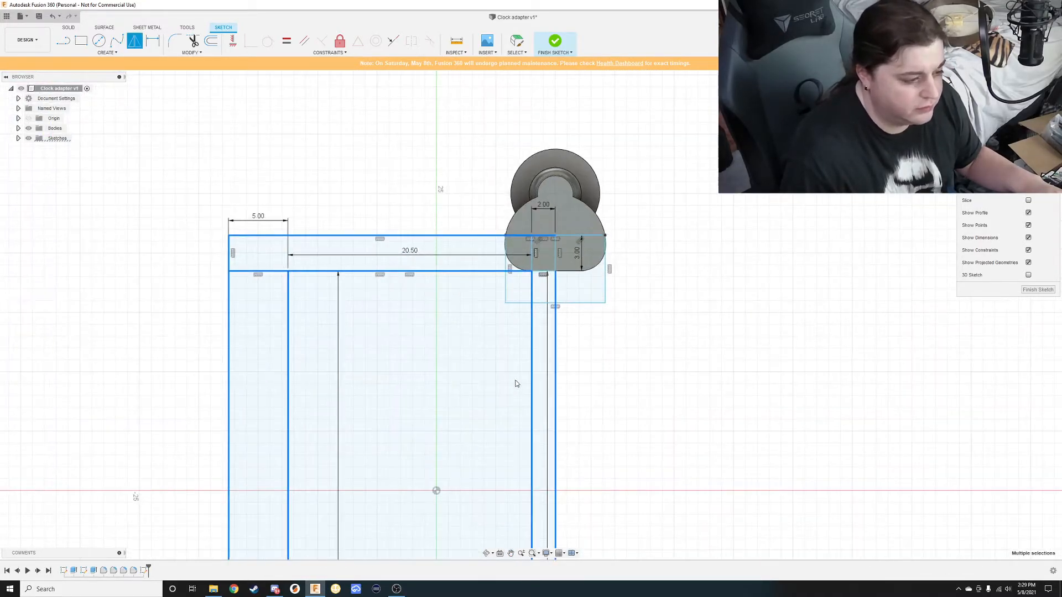
Mirror the selected lines about the small rectangle's vertical edge on the part's centreline and finish the sketch.
scroll(545, 260, "up", 1)
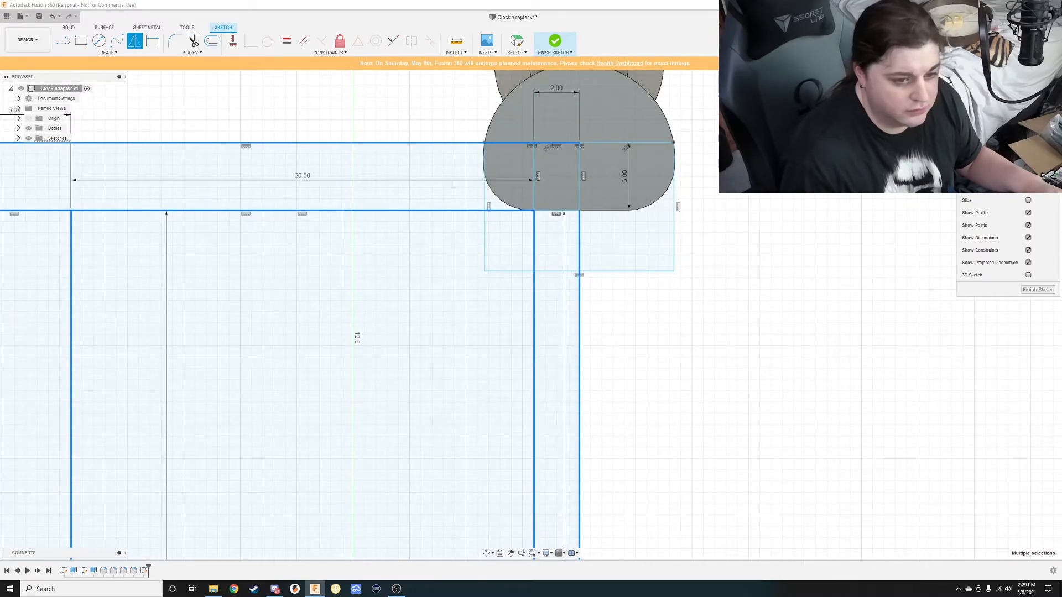
scroll(572, 190, "down", 1)
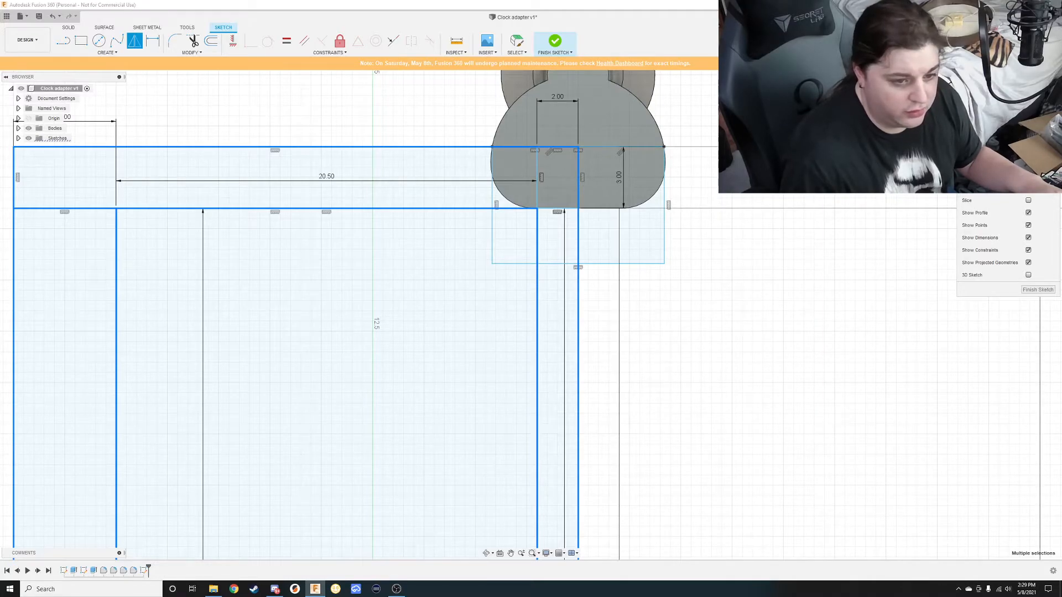
scroll(744, 374, "down", 6)
middle_click_drag(733, 388, 599, 295)
scroll(588, 289, "down", 3)
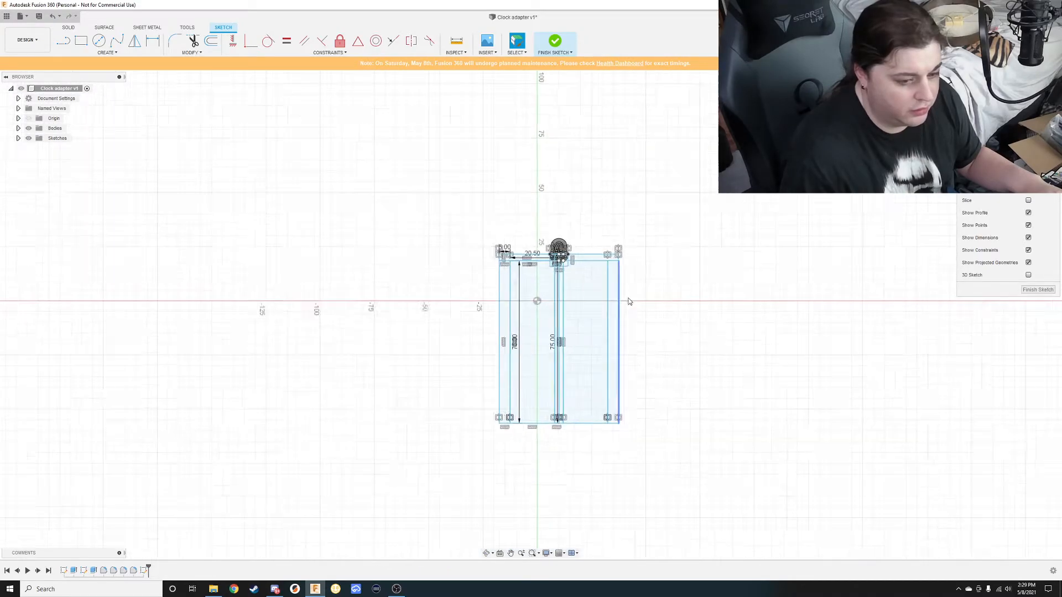
scroll(807, 315, "up", 3)
left_click(1030, 290)
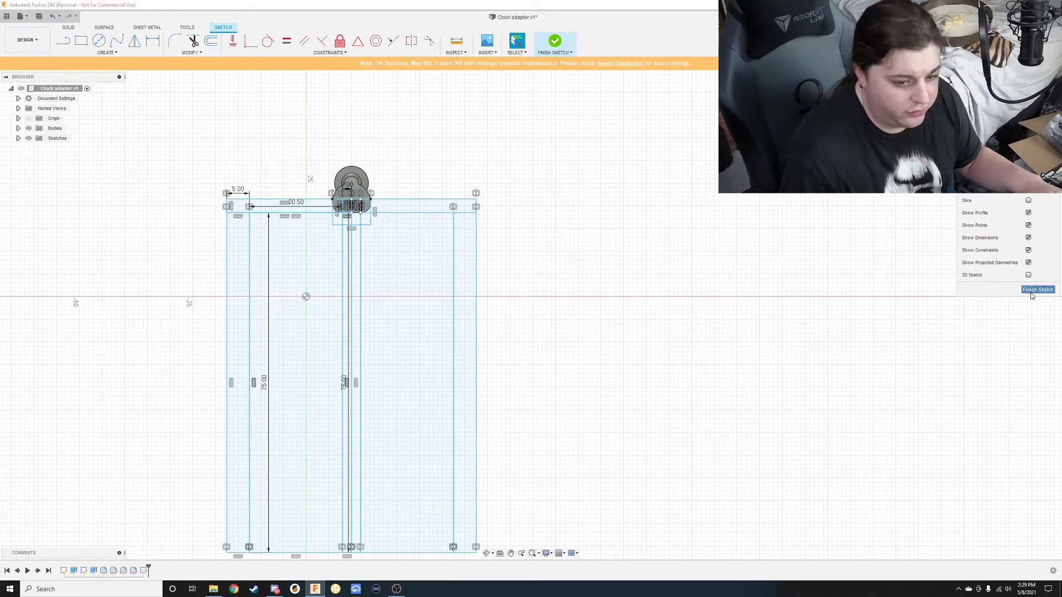
Start an extrusion with the profiles of the outline's left half and those overlapping the lobed base.
key("e")
left_click(268, 245)
left_click(242, 240)
left_click(276, 230)
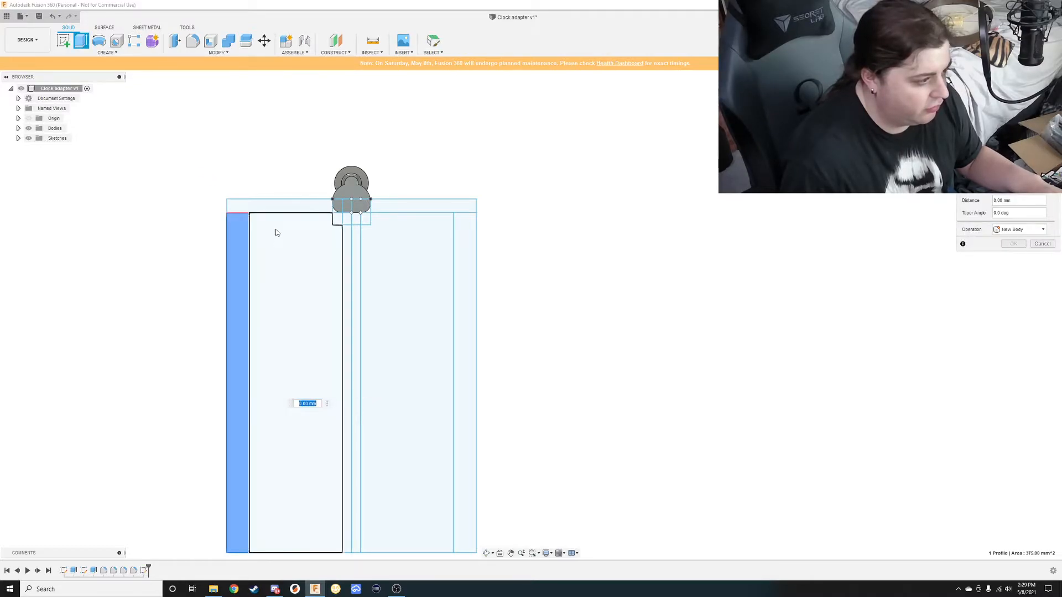
left_click(262, 233)
left_click(260, 206)
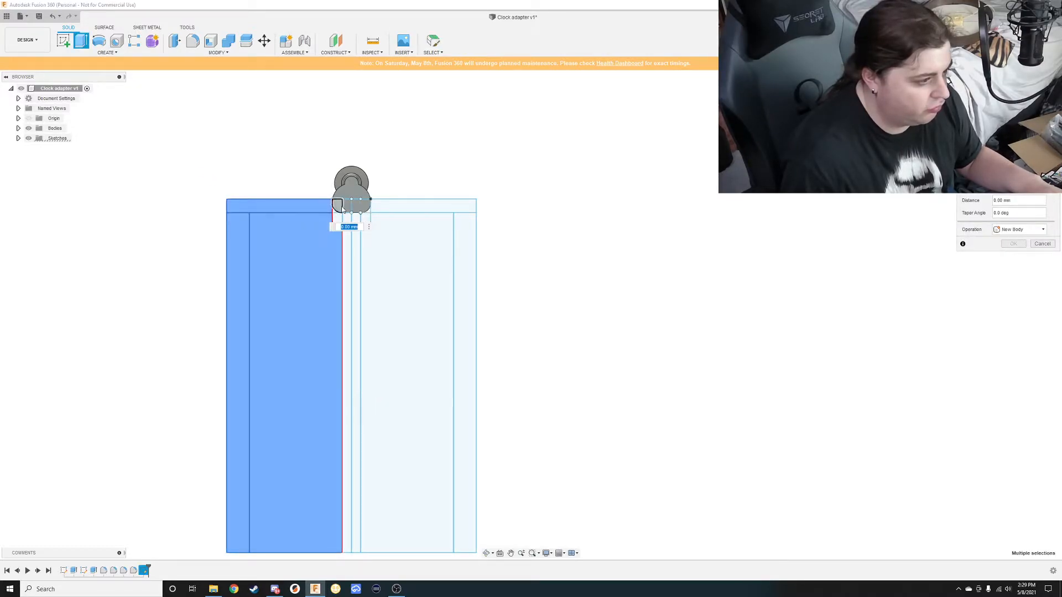
left_click(338, 207)
left_click(361, 206)
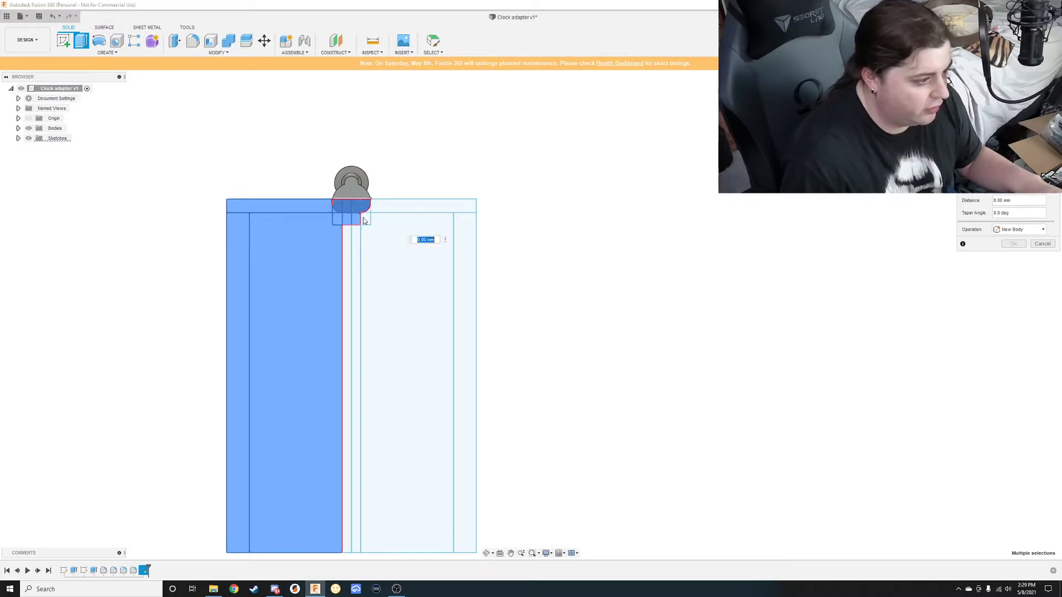
Add the centre strips and all mirrored profiles, and extrude the full rectangular outline 5 mm as a new body.
left_click(356, 232)
left_click(347, 238)
left_click(380, 244)
left_click(399, 207)
left_click(463, 250)
middle_click_drag(419, 307, 430, 215)
middle_click_drag(418, 274, 460, 374)
scroll(419, 215, "down", 3)
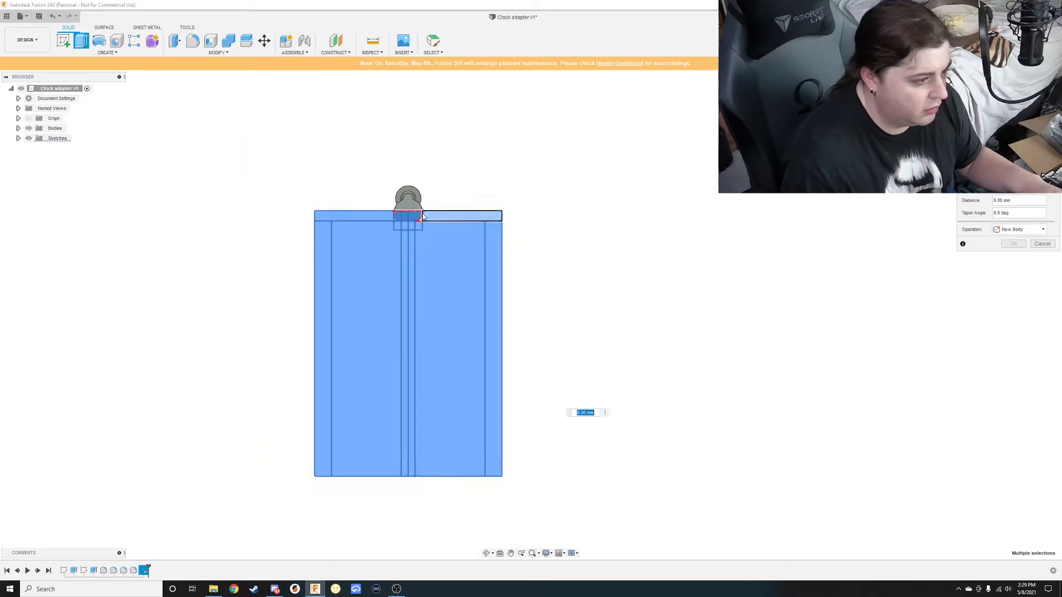
scroll(413, 223, "up", 6)
left_click(432, 209)
scroll(455, 289, "up", 1)
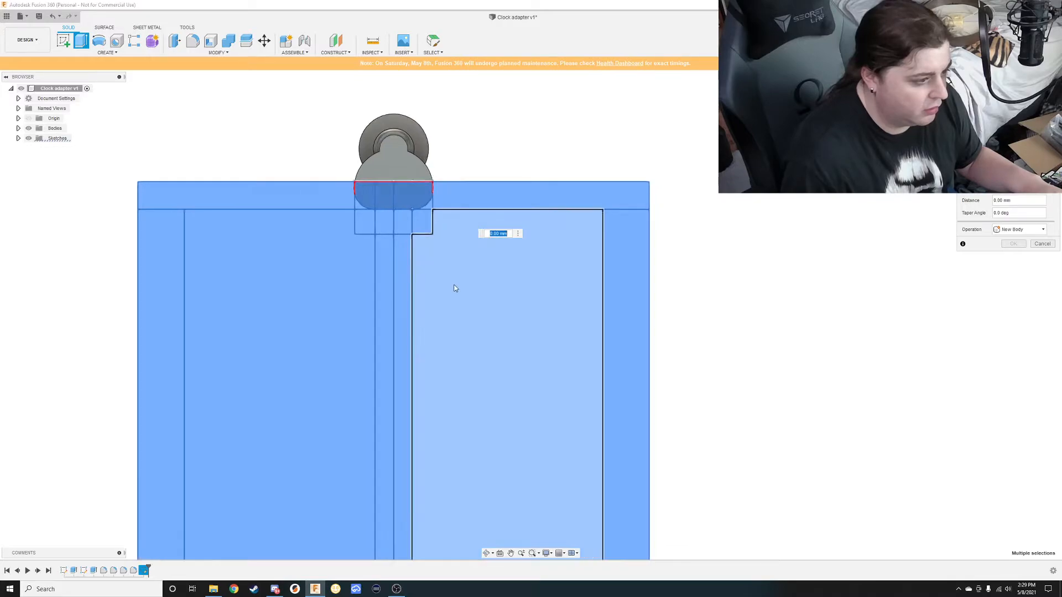
scroll(457, 294, "down", 5)
type("4")
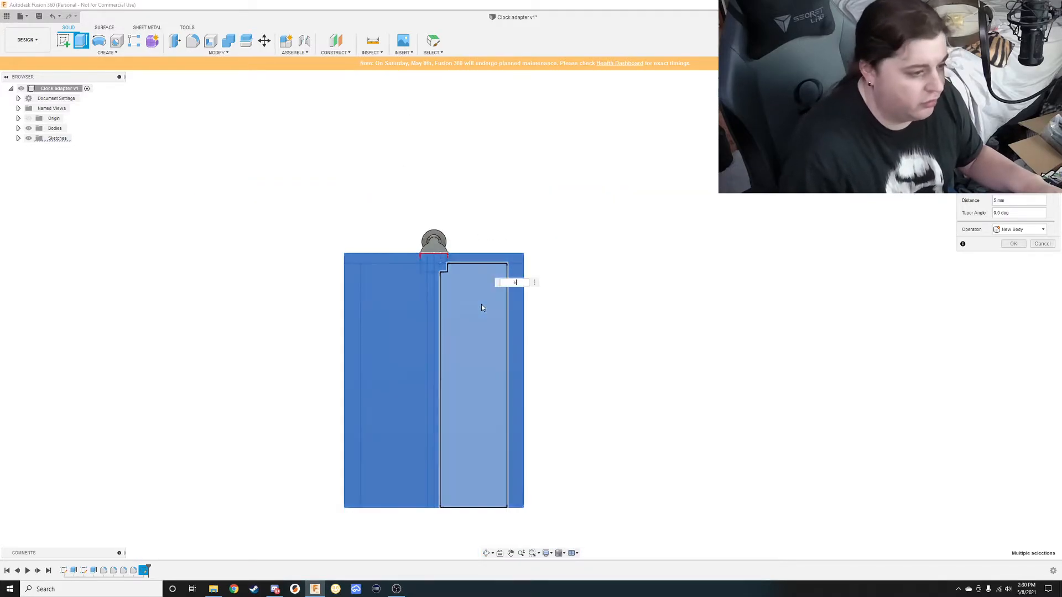
key("Return")
List the design's sketches and make Sketch3 visible over the extruded plate.
scroll(477, 314, "down", 2)
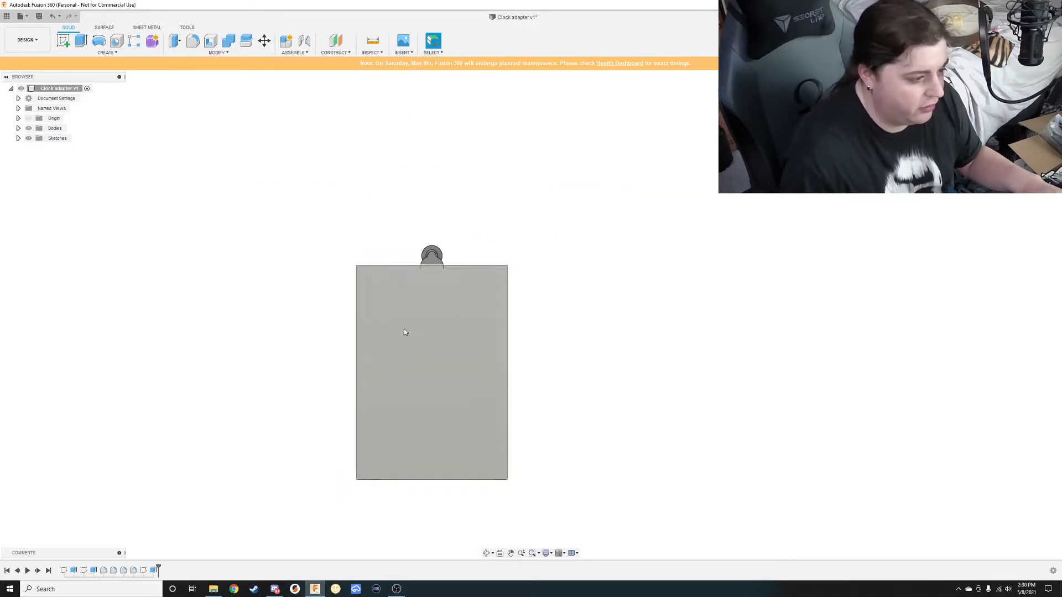
scroll(409, 325, "up", 5)
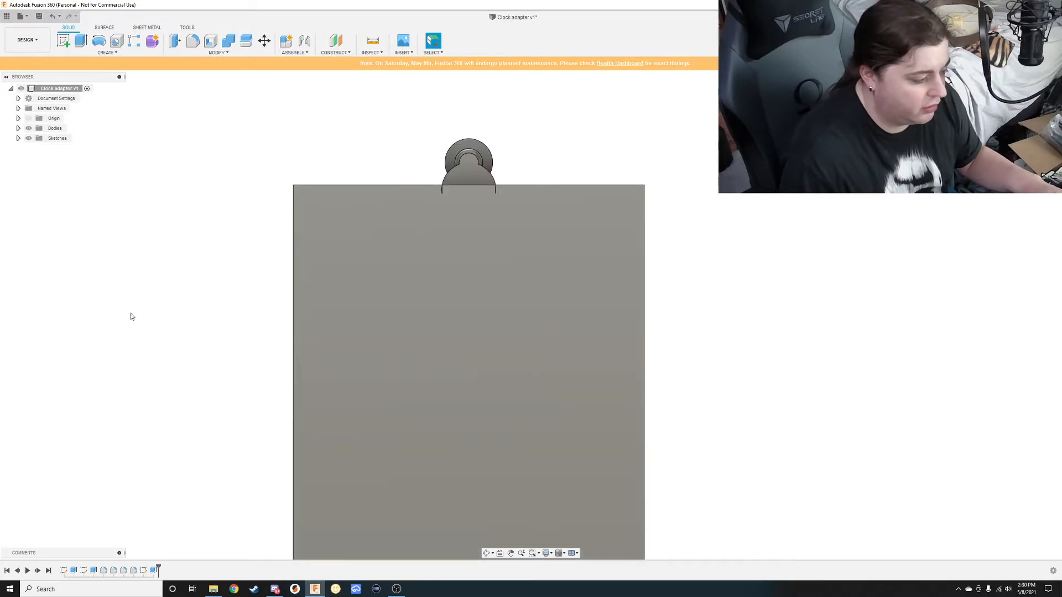
left_click(18, 138)
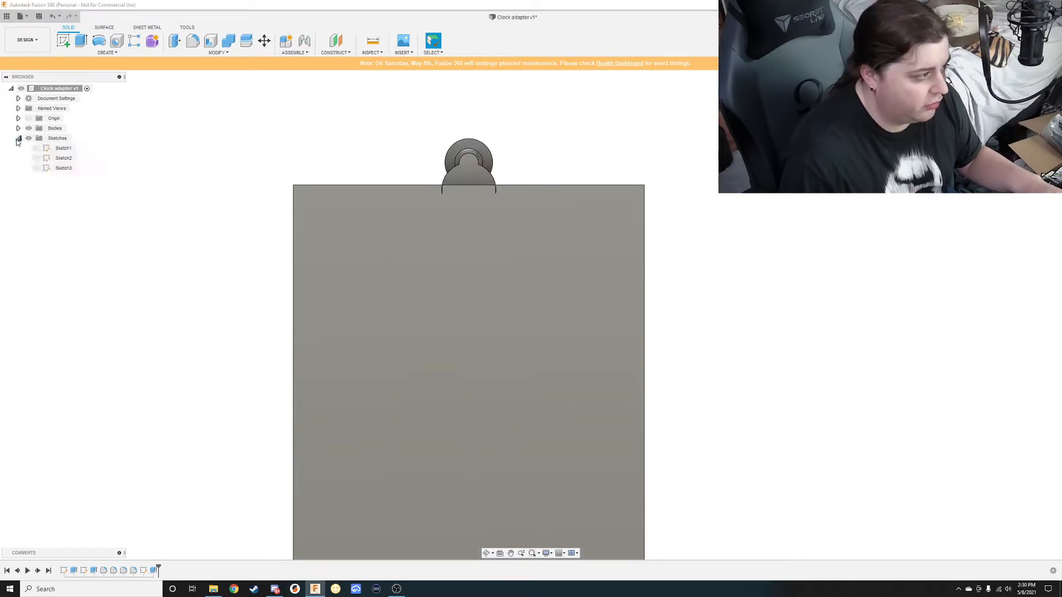
left_click(36, 168)
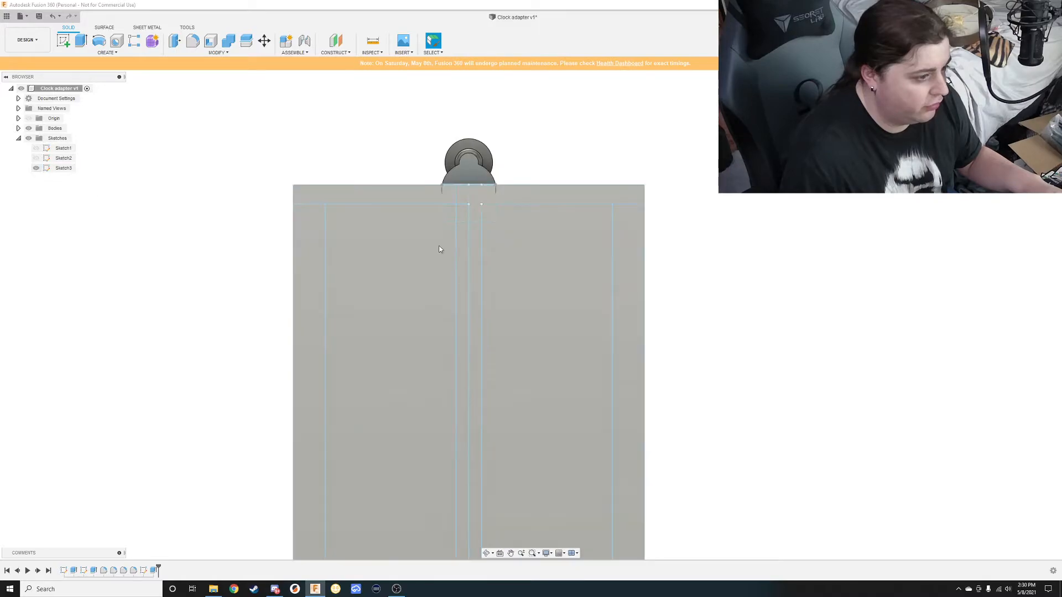
Undo the extrusion of the full rectangular plate.
middle_click_drag(227, 296, 265, 315, "shift")
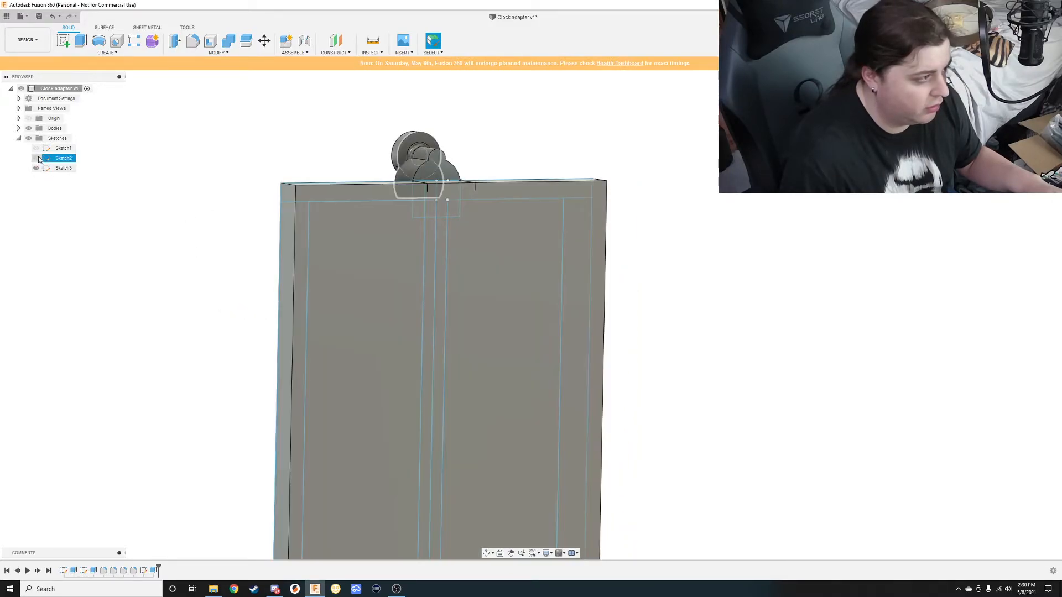
mouse_move(153, 264)
middle_mouse_down("shift")
mouse_move(185, 278)
mouse_move(128, 249)
mouse_move(136, 254)
middle_mouse_up("shift")
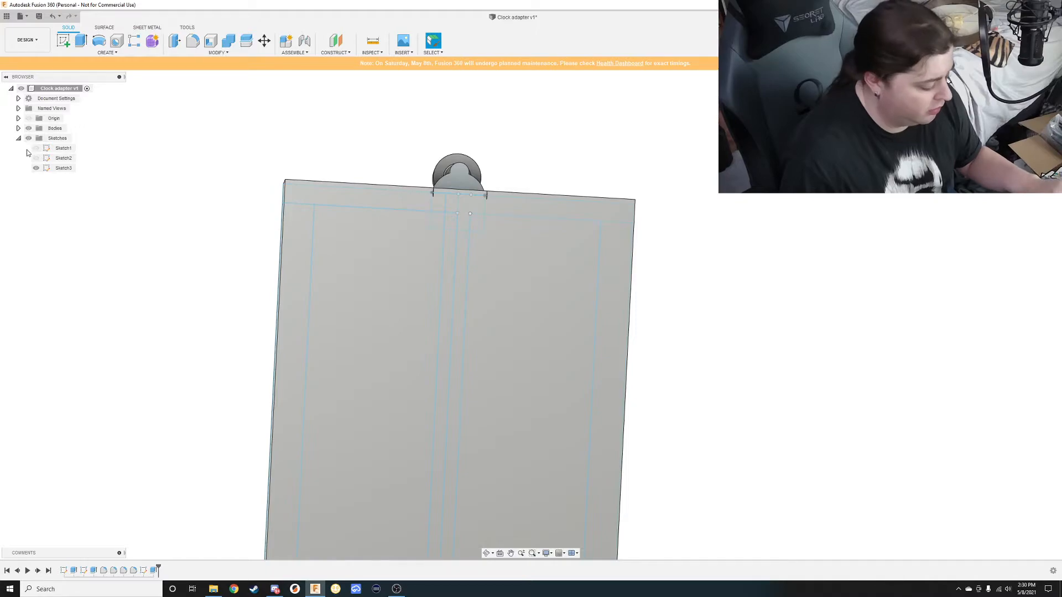
key("ctrl+z")
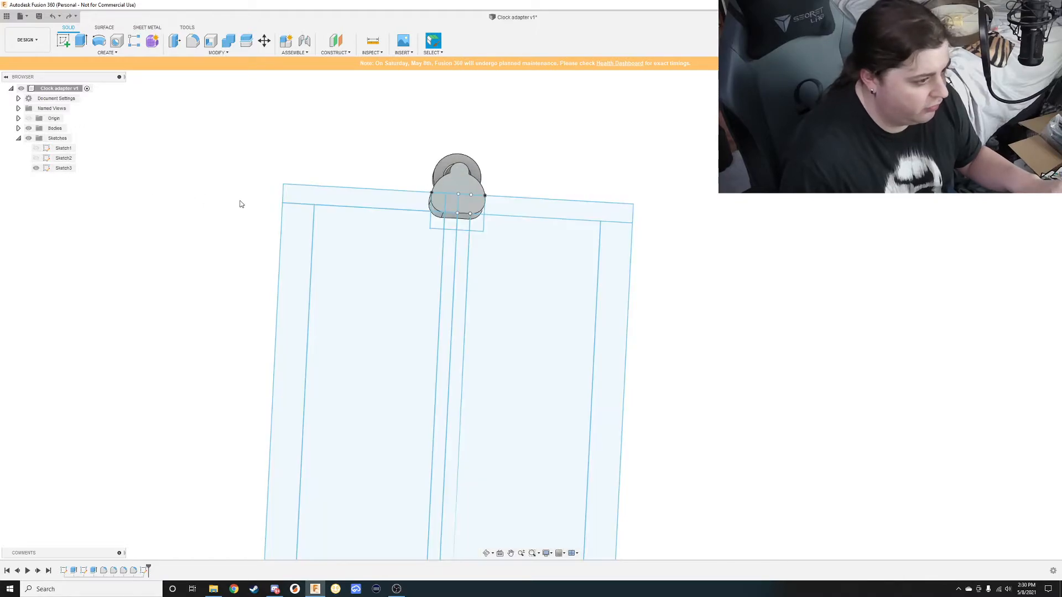
Start an extrusion with the outline's left side strip, upper-left strip and the small profiles around the lobed base.
scroll(297, 277, "up", 3)
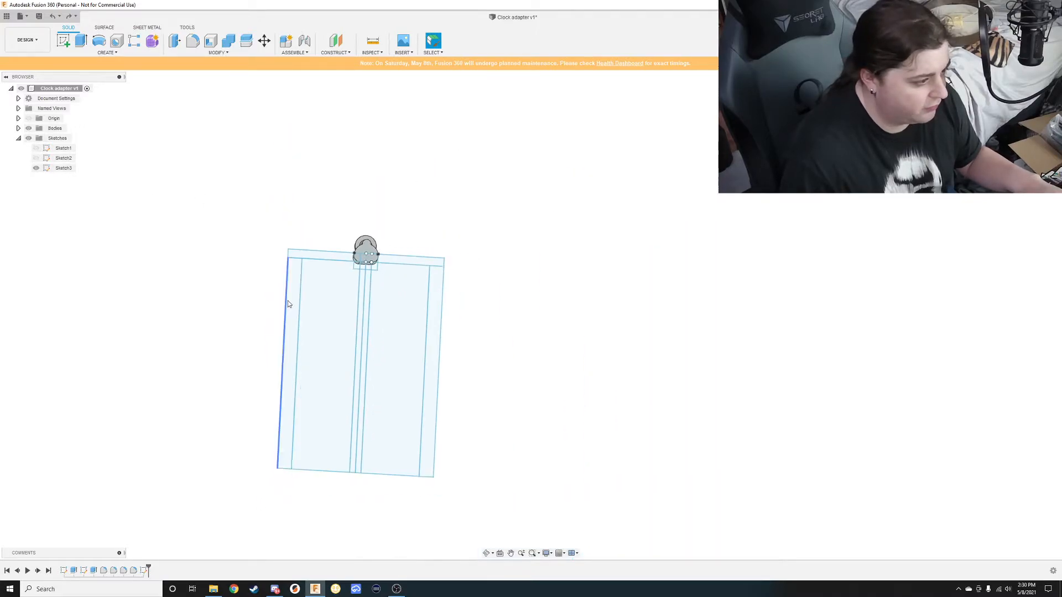
left_click(292, 305)
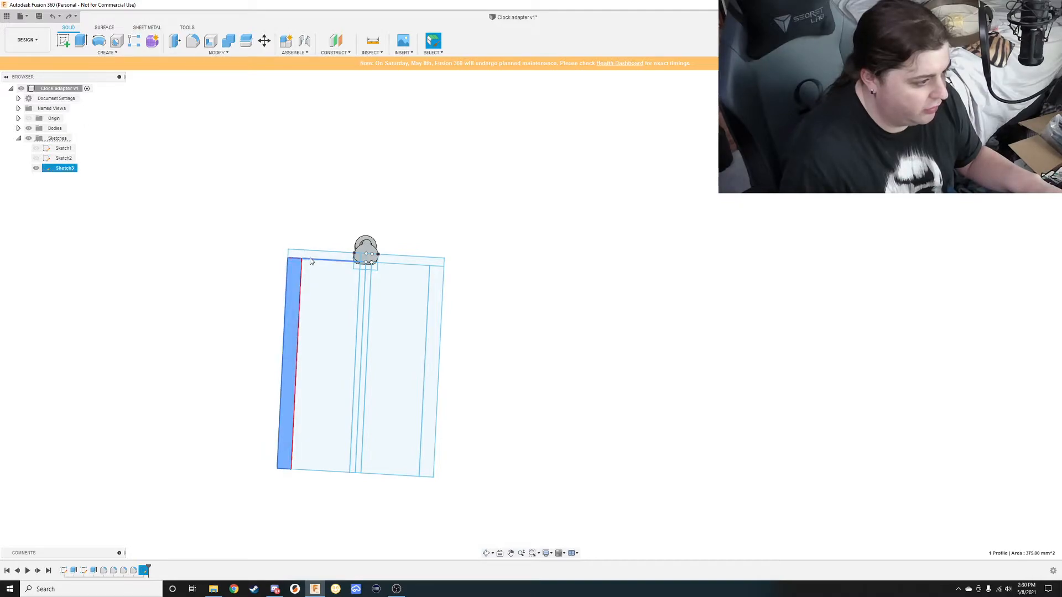
key("e")
left_click(332, 260)
scroll(356, 255, "down", 2)
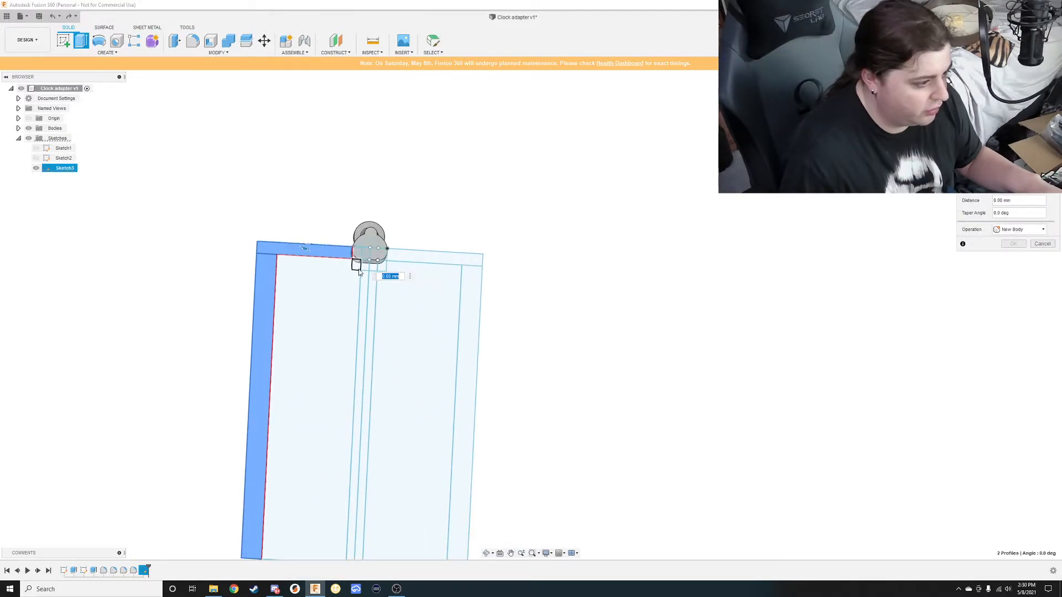
scroll(355, 261, "up", 1)
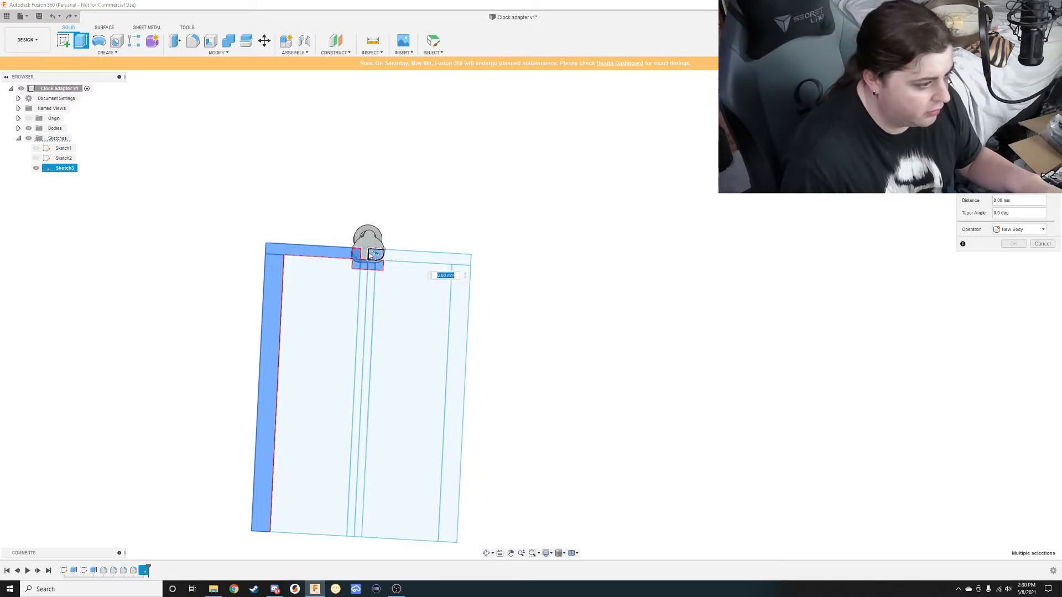
Add the upper-right strip, right side strip and both centre strips to the extrusion, leaving the two large panels out.
left_click(401, 258)
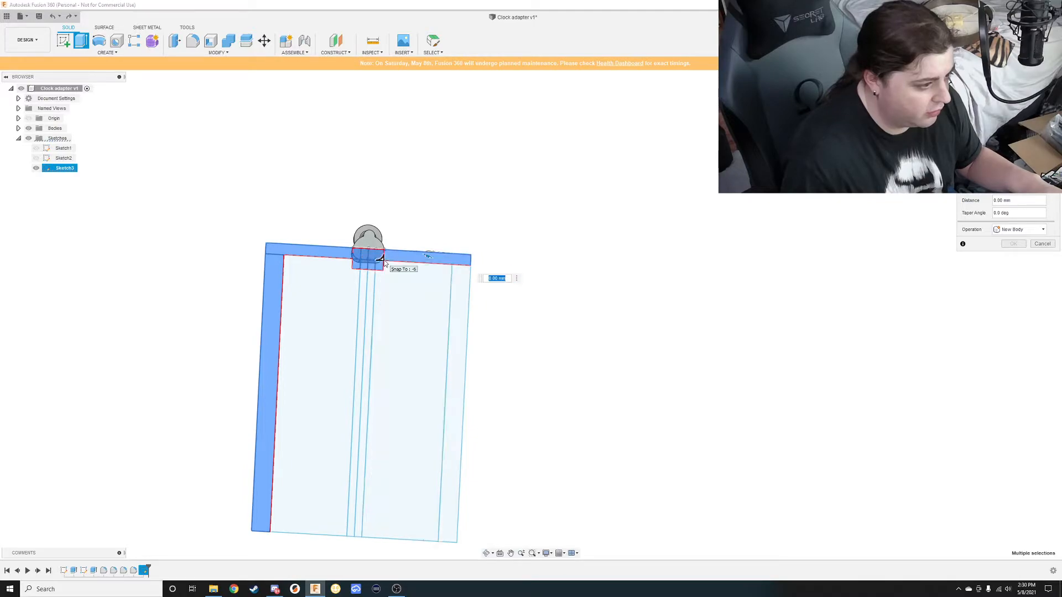
left_click(458, 304)
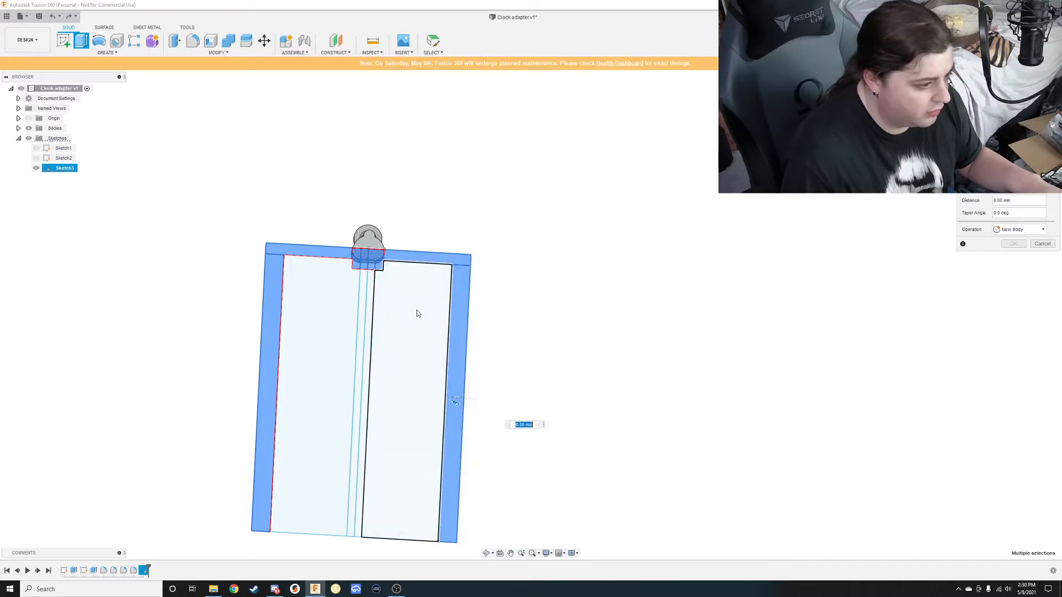
left_click(364, 309)
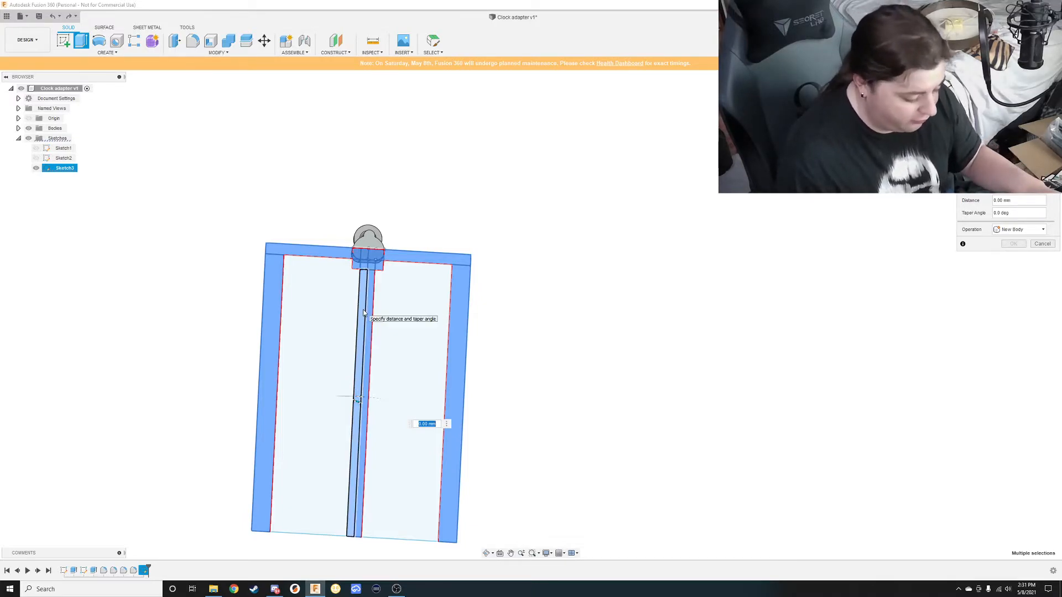
scroll(352, 311, "up", 2)
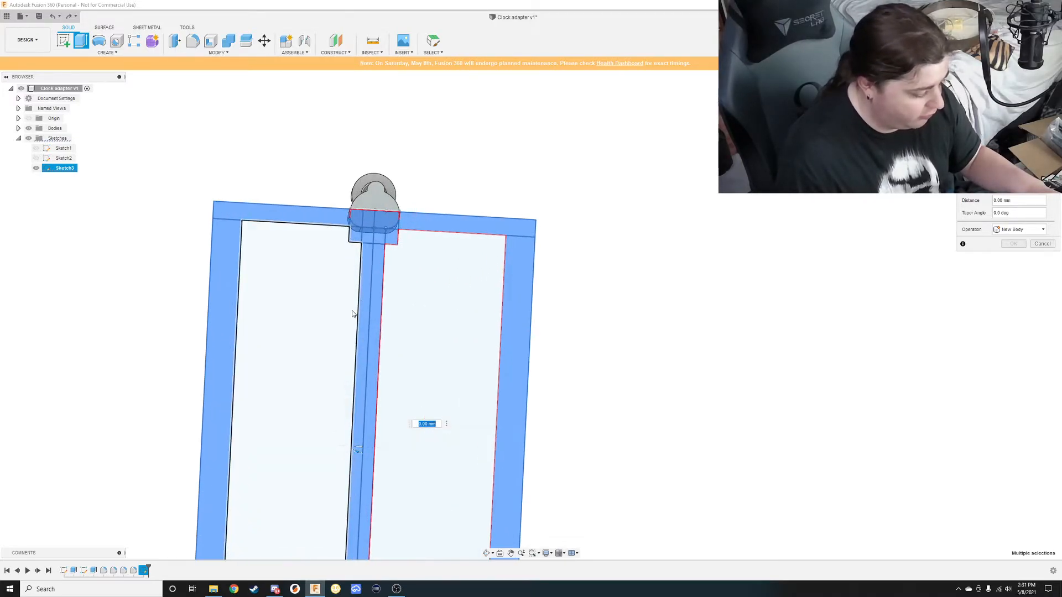
scroll(351, 313, "up", 2)
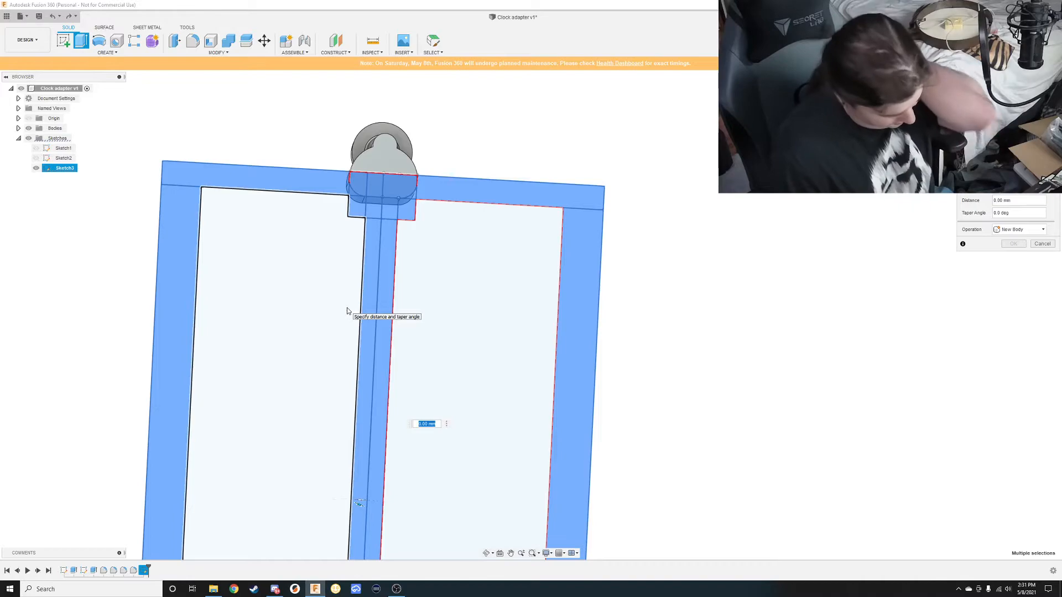
left_click(348, 311)
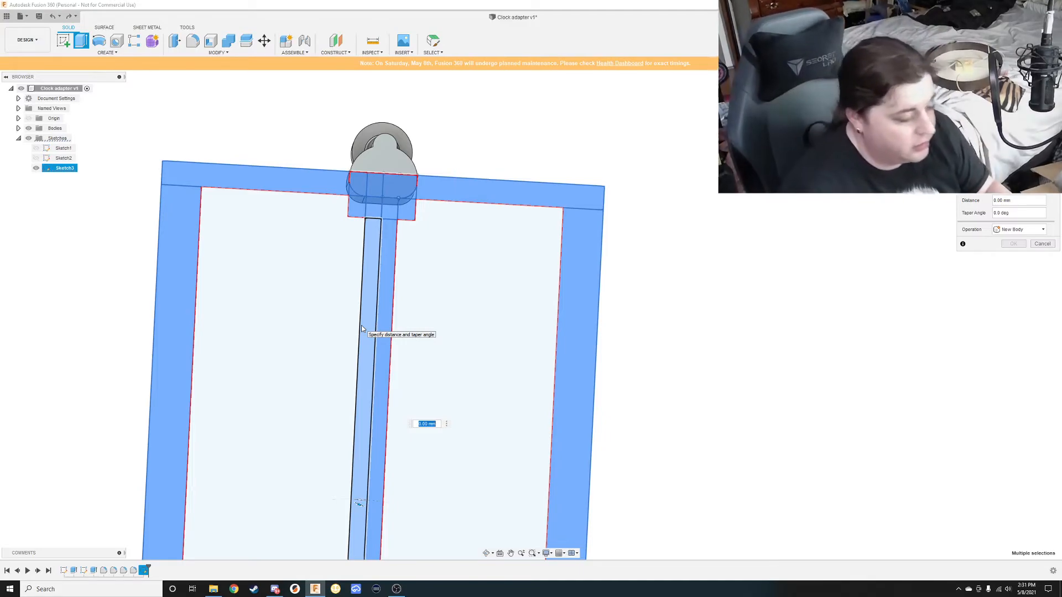
left_click(359, 328)
scroll(339, 297, "down", 3)
left_click(362, 315)
scroll(362, 315, "down", 2)
left_click(358, 320)
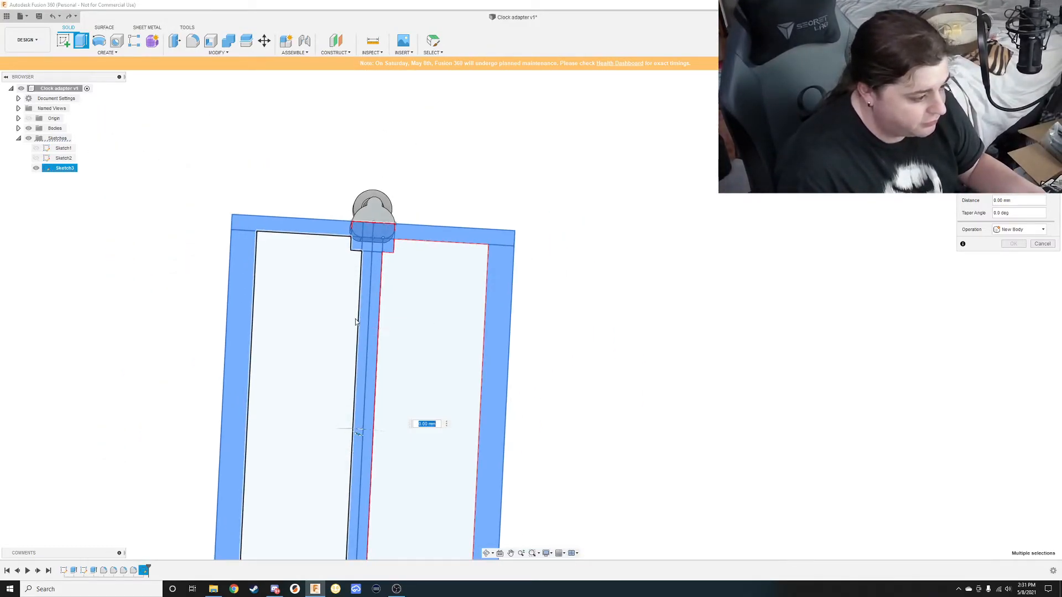
scroll(355, 321, "down", 3)
scroll(354, 327, "up", 4)
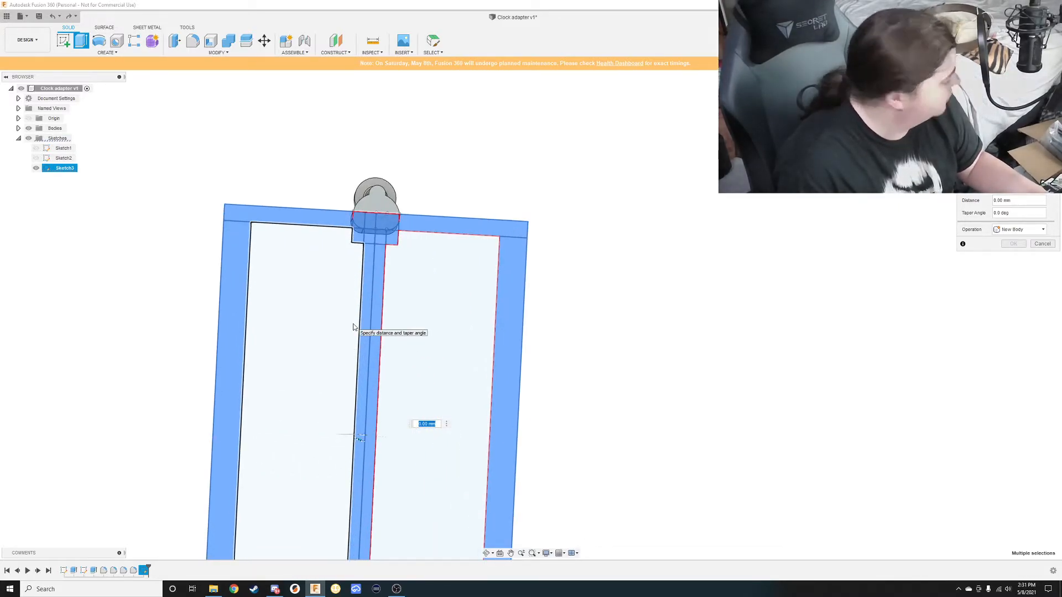
scroll(450, 315, "down", 1)
scroll(476, 316, "up", 6)
mouse_move(391, 275)
middle_mouse_down()
mouse_move(678, 260)
mouse_move(379, 239)
mouse_move(406, 278)
middle_mouse_up()
scroll(652, 273, "down", 5)
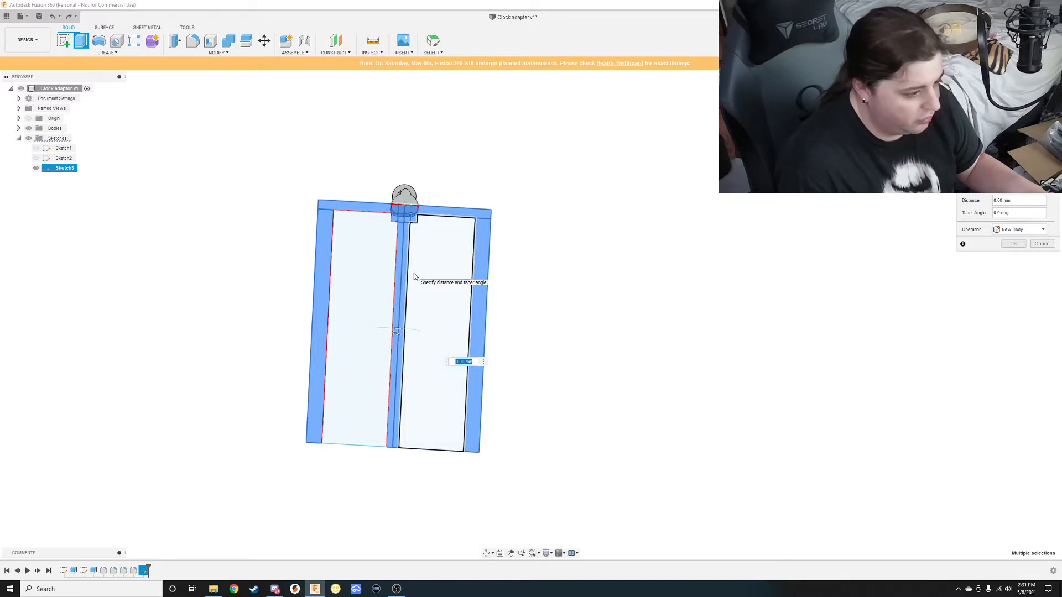
Extrude the selected frame profiles by 5+2.5 mm as a new body.
type("5-")
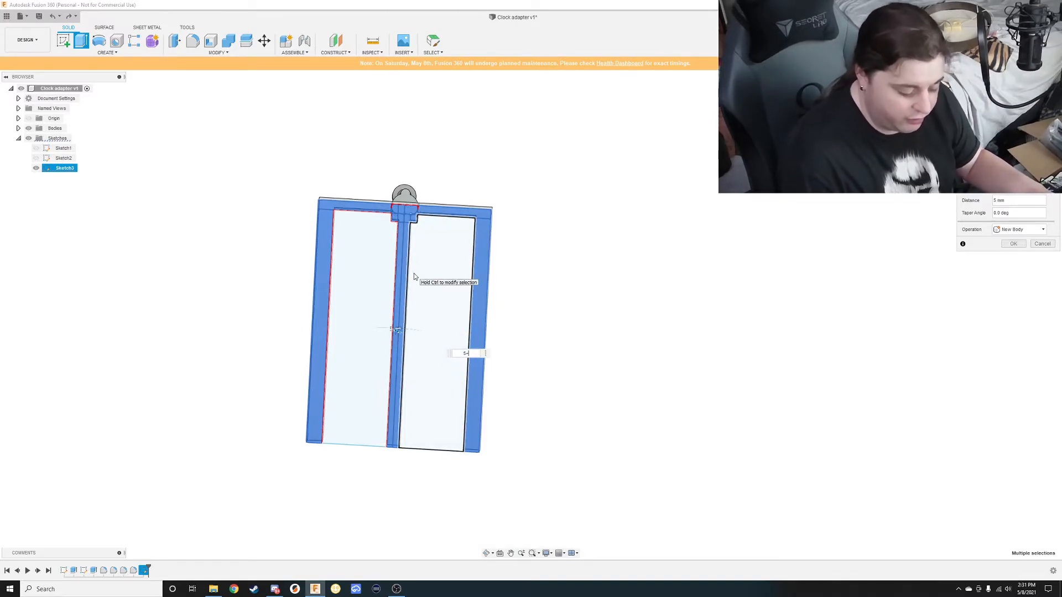
left_click(419, 276)
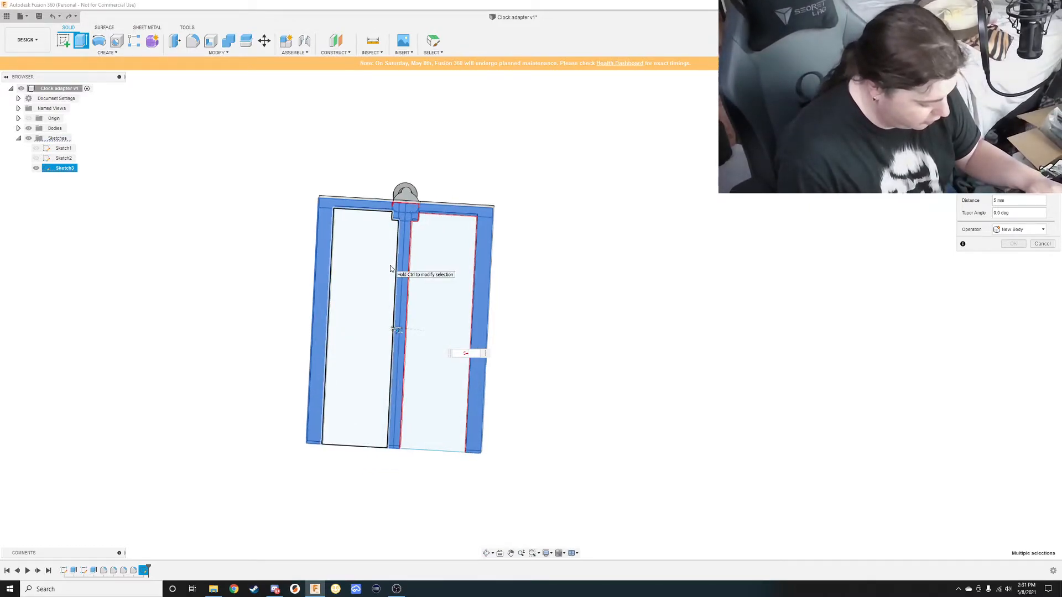
type("+")
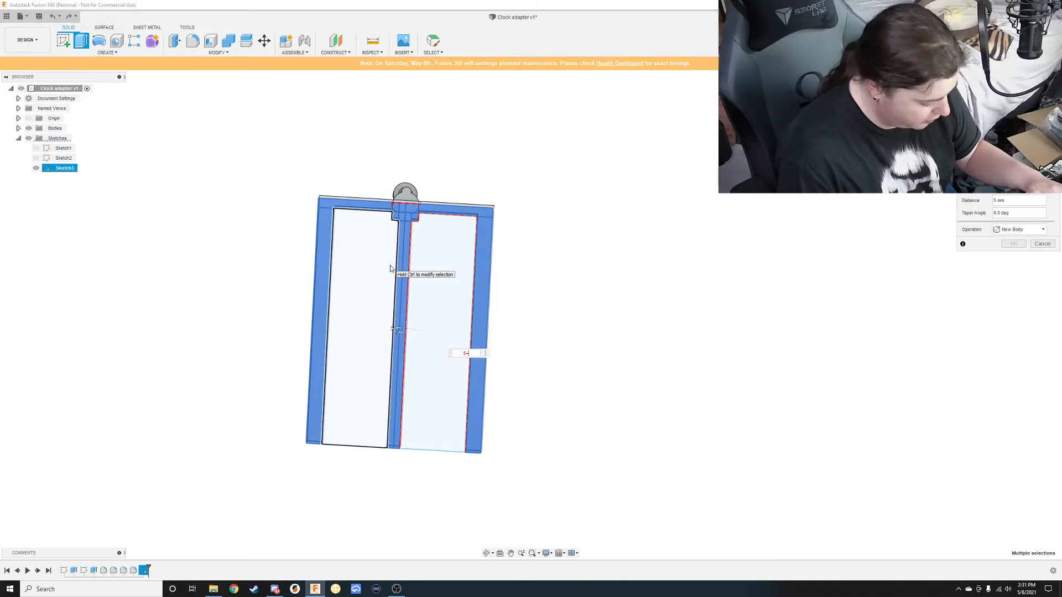
type("2.5")
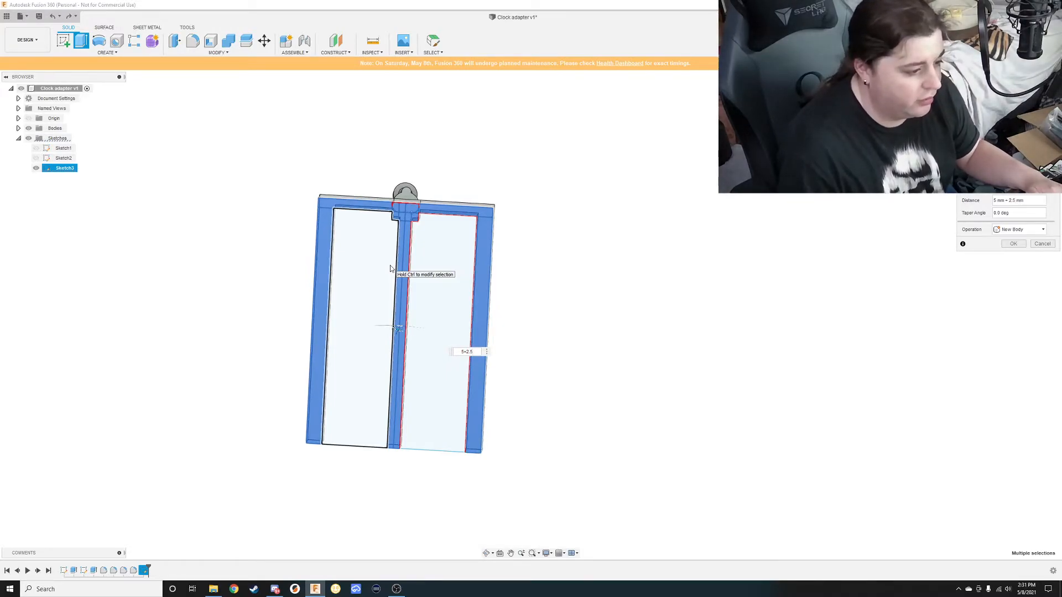
key("Return")
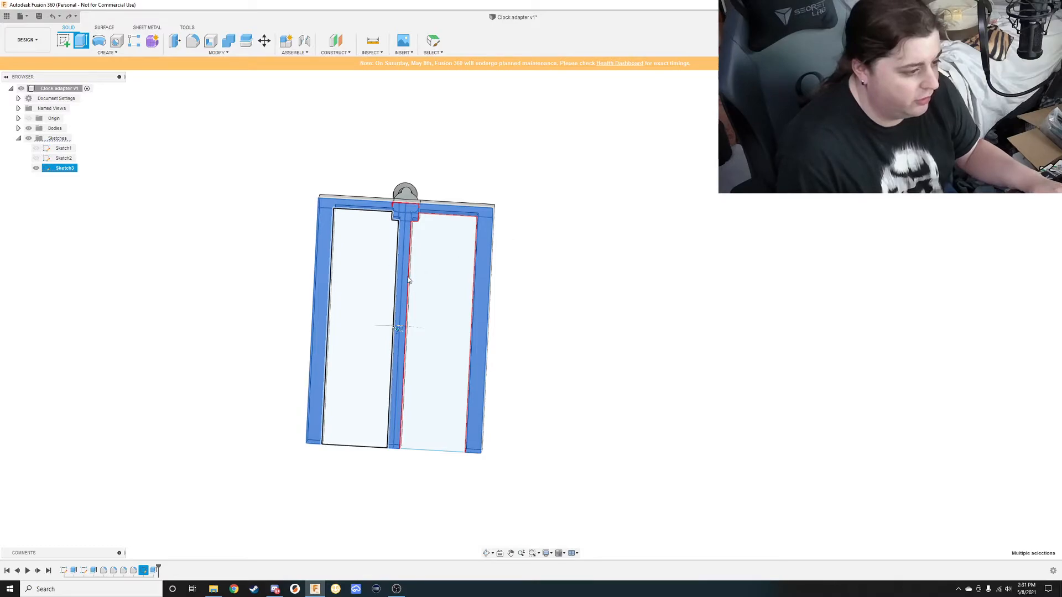
Make Sketch3 visible over the extruded three-legged frame.
scroll(429, 295, "down", 3)
scroll(426, 323, "up", 2)
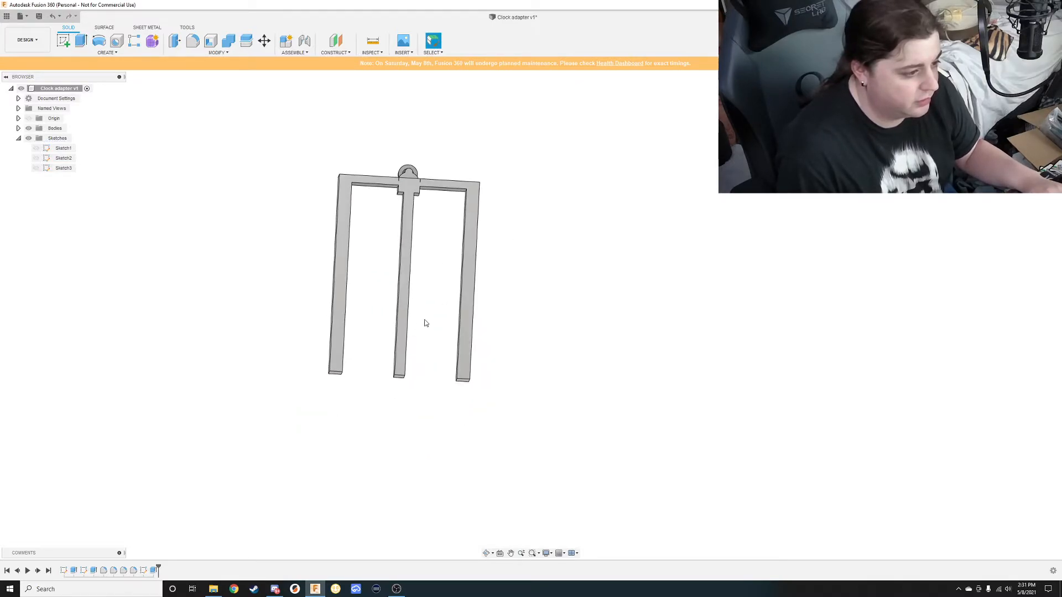
scroll(426, 323, "up", 1)
left_click(36, 168)
scroll(400, 271, "down", 1)
scroll(387, 267, "up", 3)
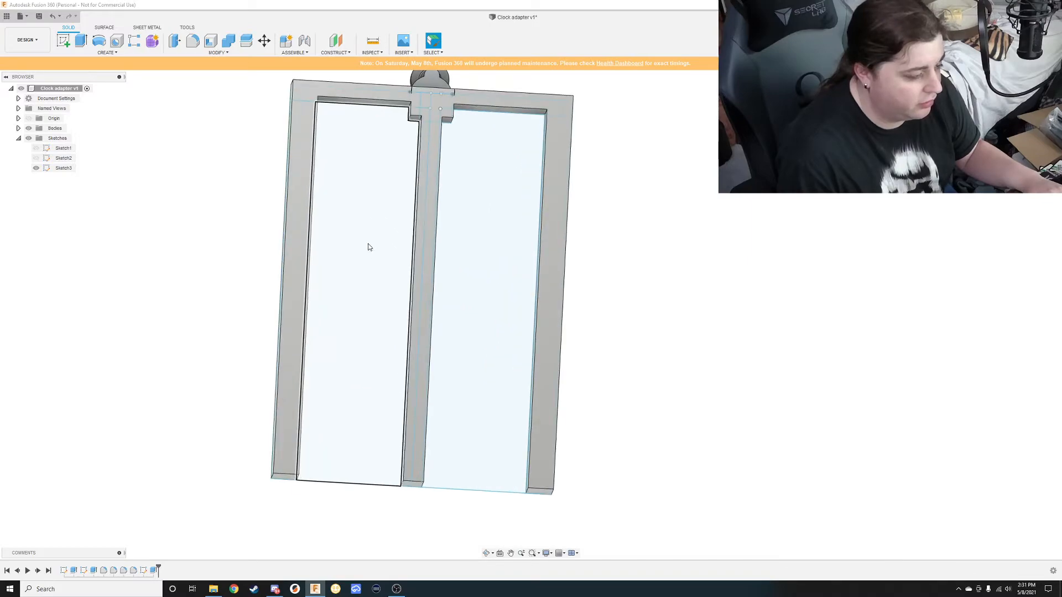
Edit the frame extrusion to remove the two small corner profiles on either side of the centre strip below the lobed base.
left_click(155, 570)
double_click(154, 571)
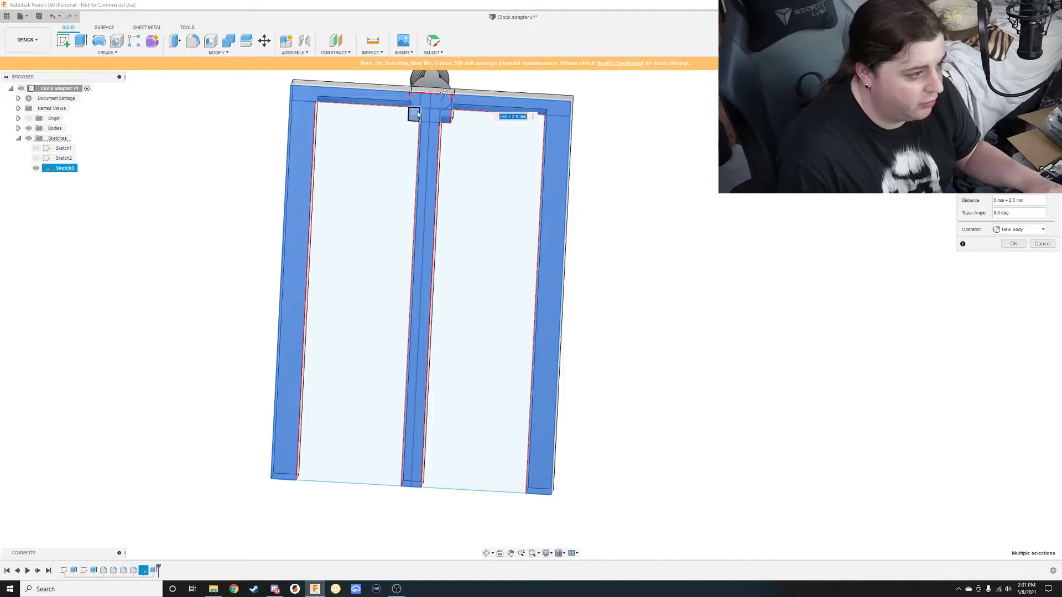
left_click(477, 119)
left_click(448, 115)
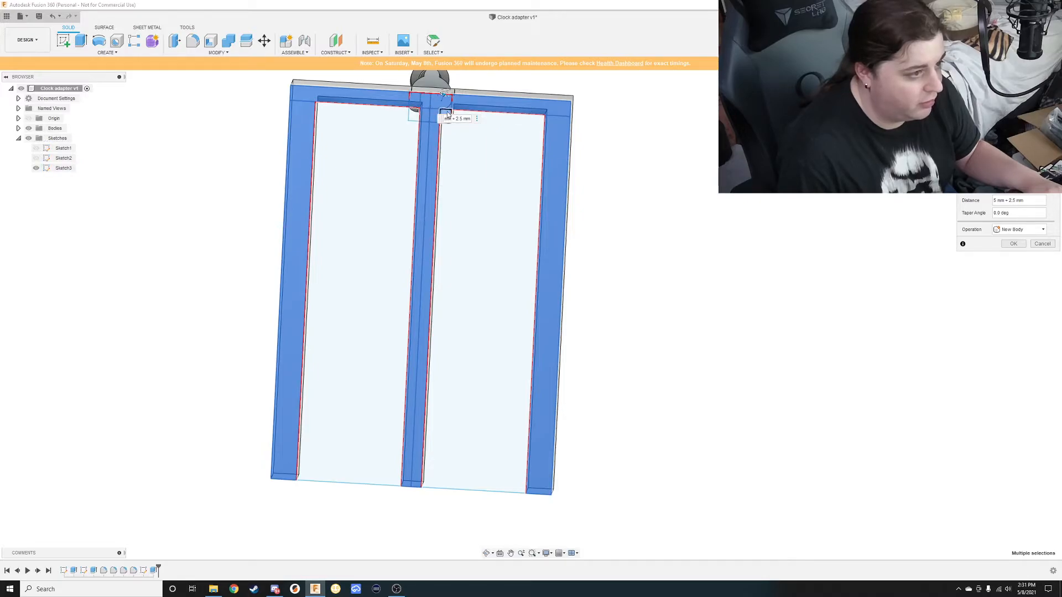
left_click(1012, 244)
Extrude the two large panels between the frame legs, together with the small corner profiles, by 2 mm.
key("e")
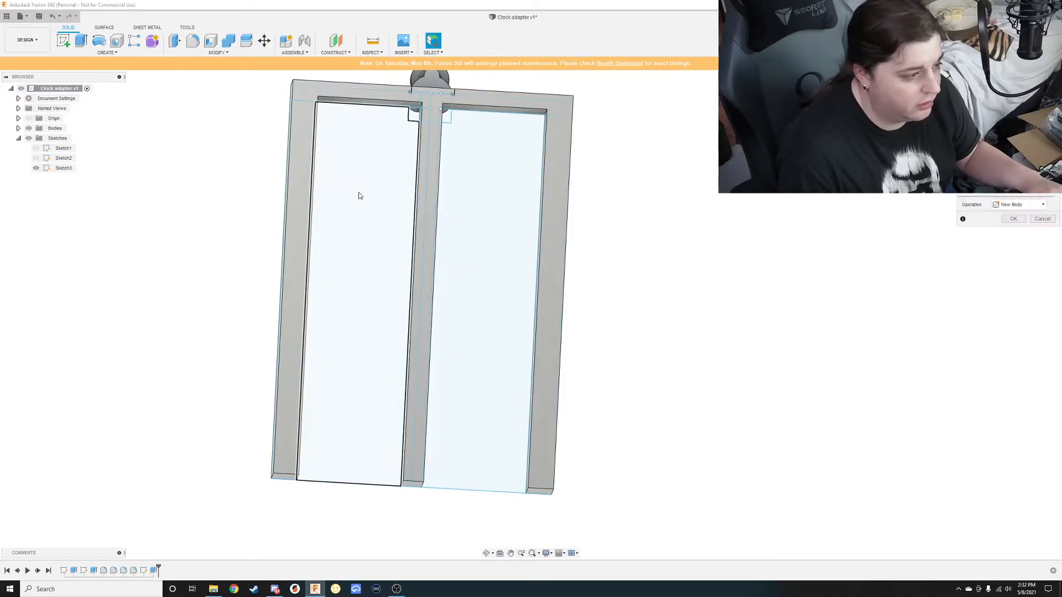
left_click(358, 191)
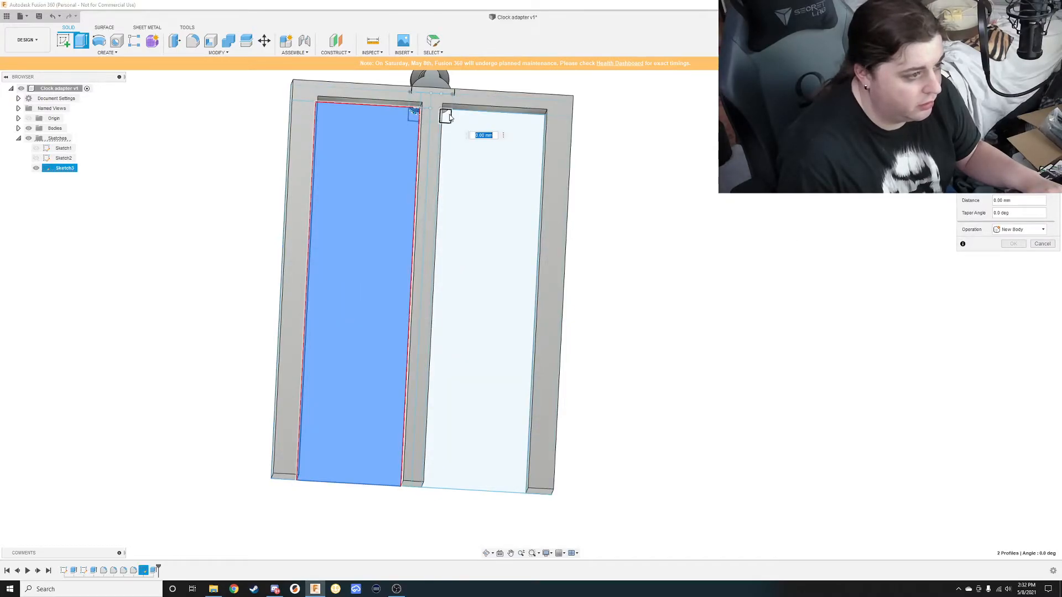
left_click(459, 159)
type("2")
key("Return")
Examine the frame and its recessed panels from several angles, including the joint with the lobed base.
middle_click_drag(451, 310, 536, 401, "shift")
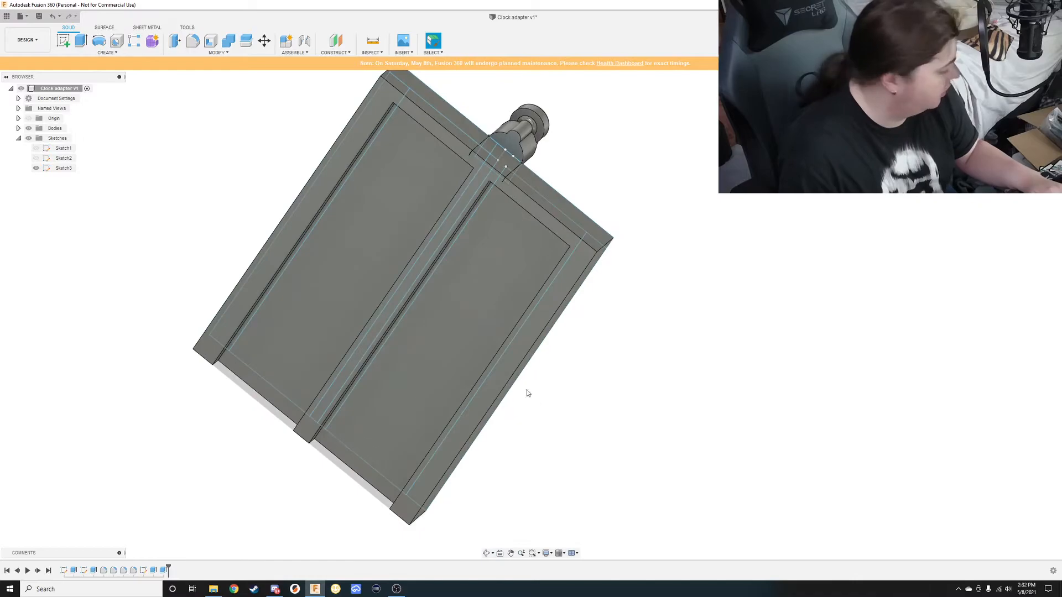
scroll(461, 313, "down", 4)
scroll(423, 222, "up", 4)
scroll(418, 189, "up", 2)
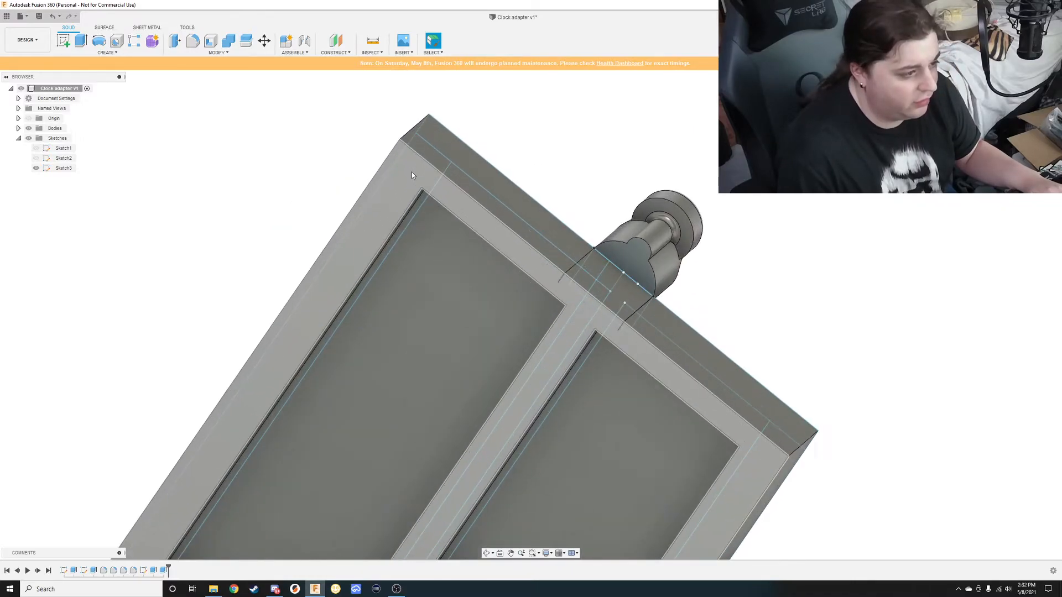
middle_click_drag(396, 136, 445, 241, "shift")
scroll(452, 241, "up", 3)
scroll(475, 248, "down", 5)
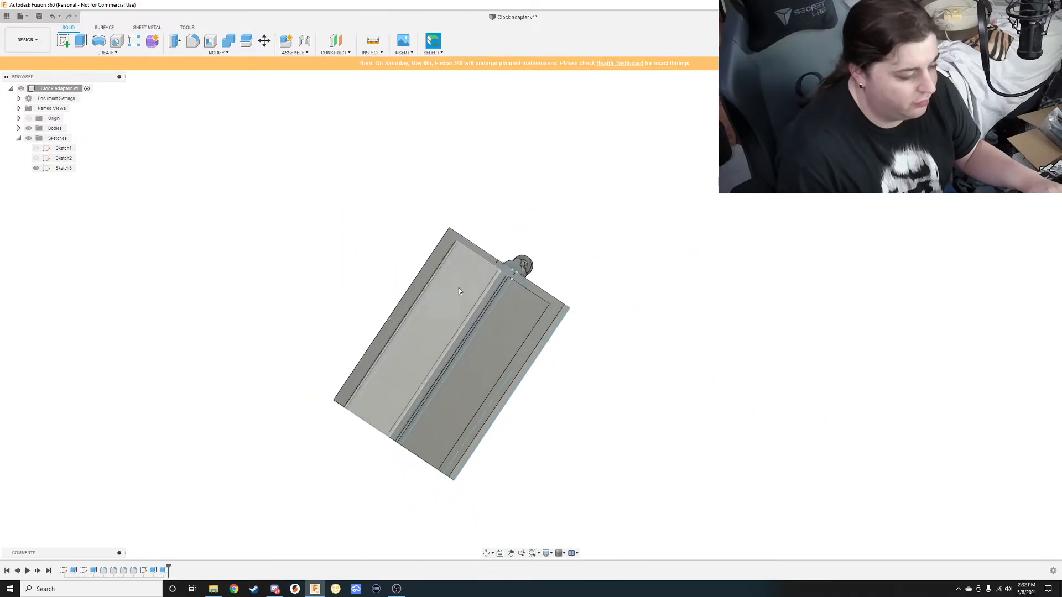
middle_click_drag(512, 292, 430, 320)
scroll(437, 298, "up", 4)
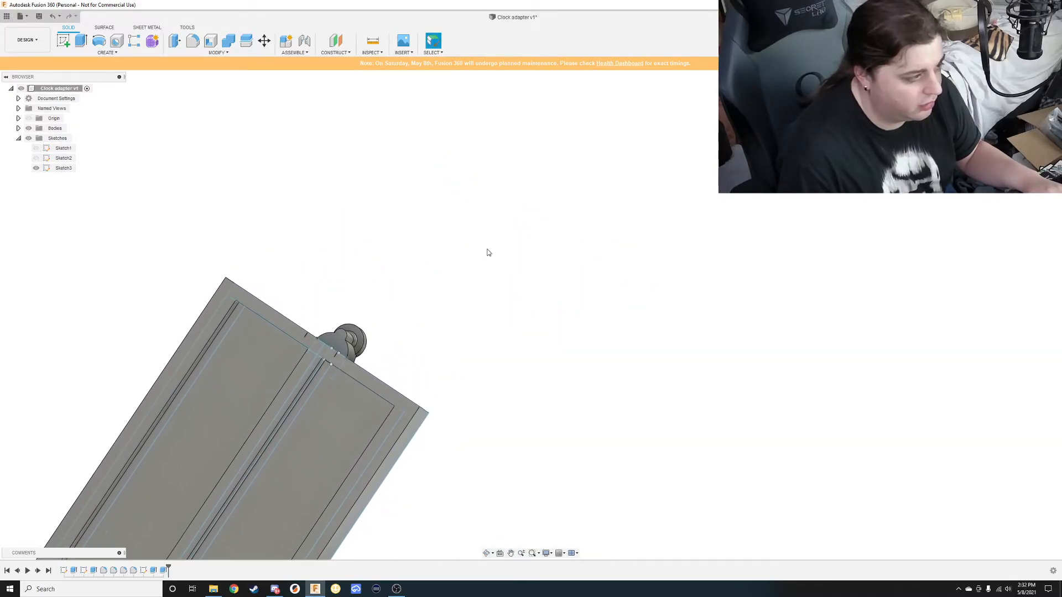
Hide Sketch3.
left_click(36, 168)
scroll(291, 328, "down", 2)
scroll(315, 335, "up", 5)
middle_click_drag(414, 371, 401, 383, "shift")
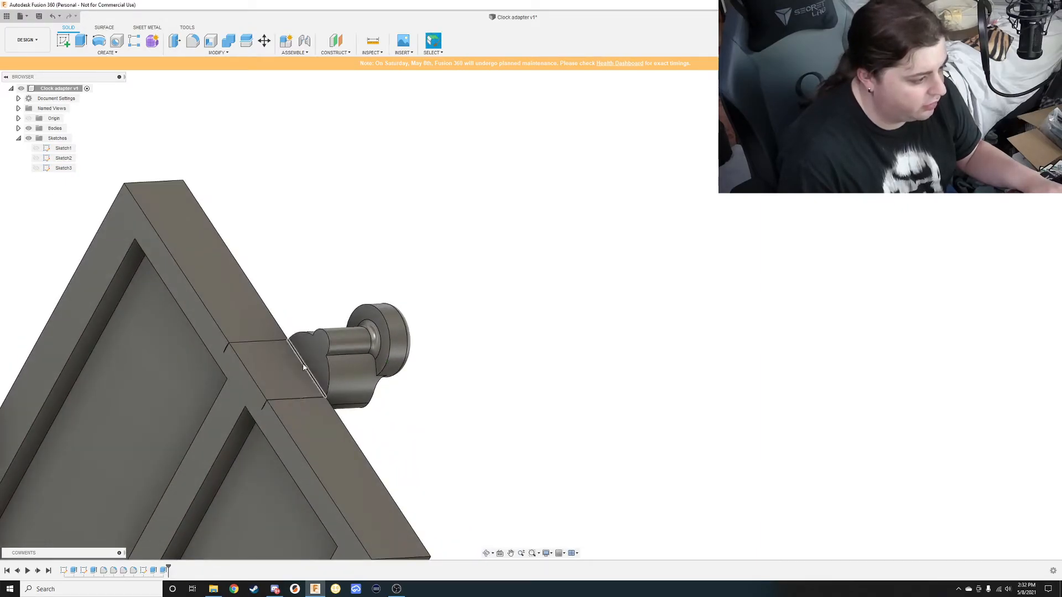
key("f")
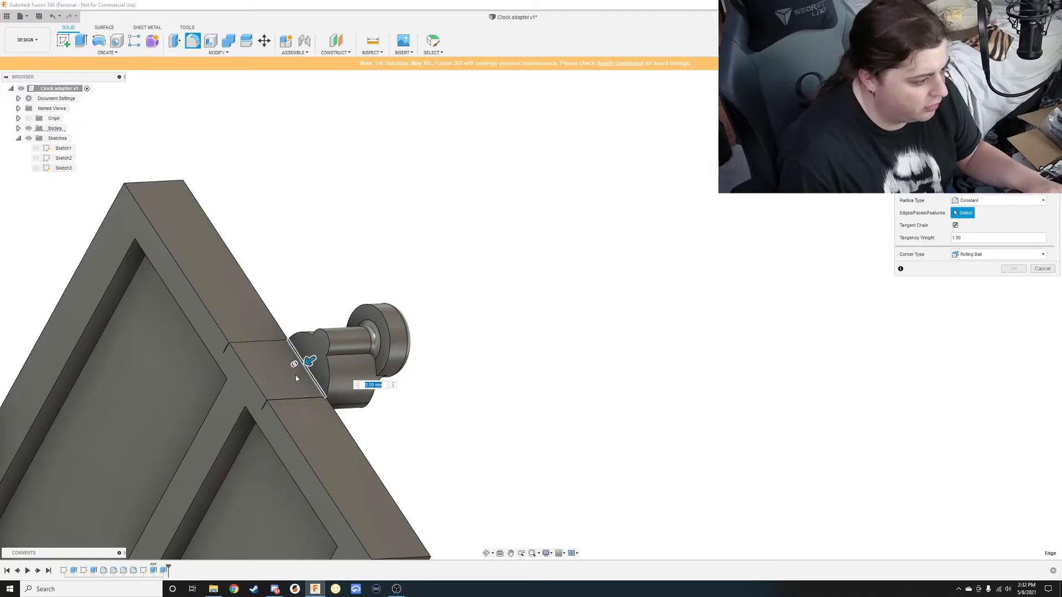
scroll(302, 375, "up", 5)
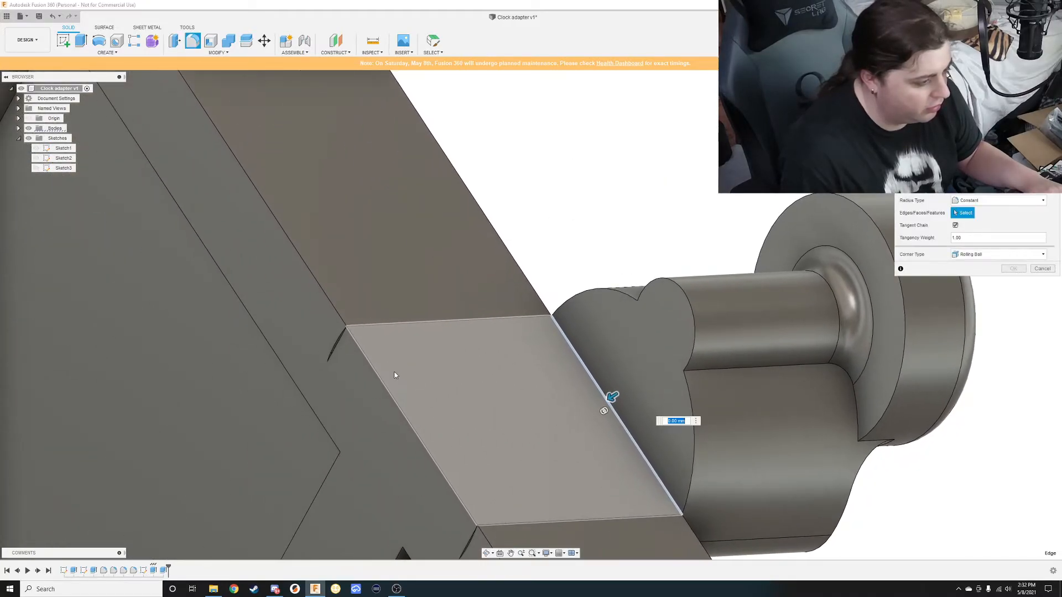
scroll(331, 348, "up", 3)
middle_click_drag(327, 346, 296, 355, "shift")
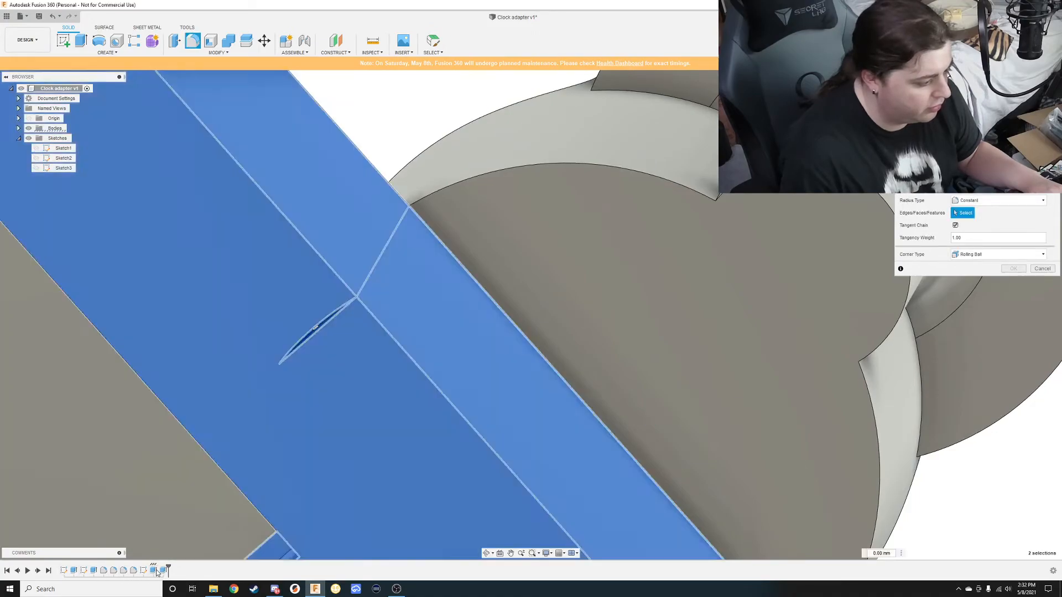
Edit the frame extrusion to add the missing profiles on both sides of the strip below the lobed base.
double_click(163, 571)
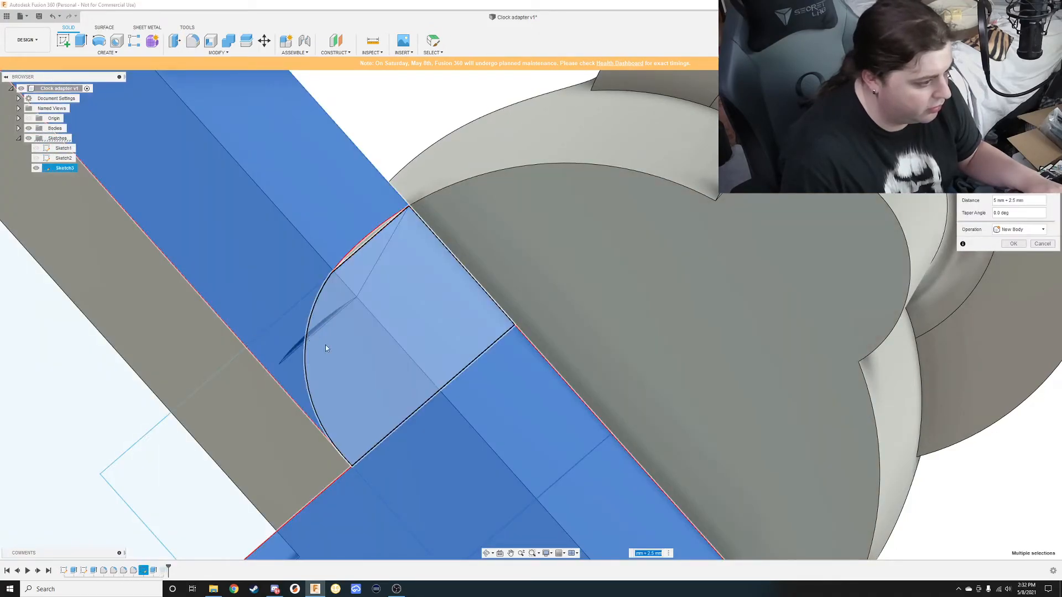
middle_click_drag(332, 363, 334, 358, "shift")
left_click(309, 333)
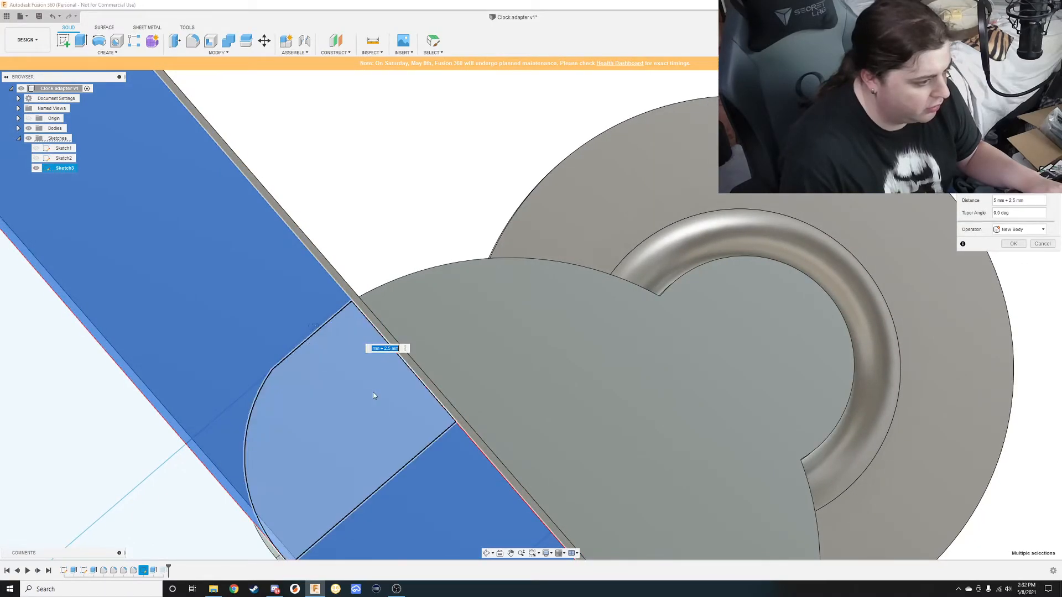
middle_click_drag(443, 509, 350, 310)
middle_click_drag(569, 540, 300, 219)
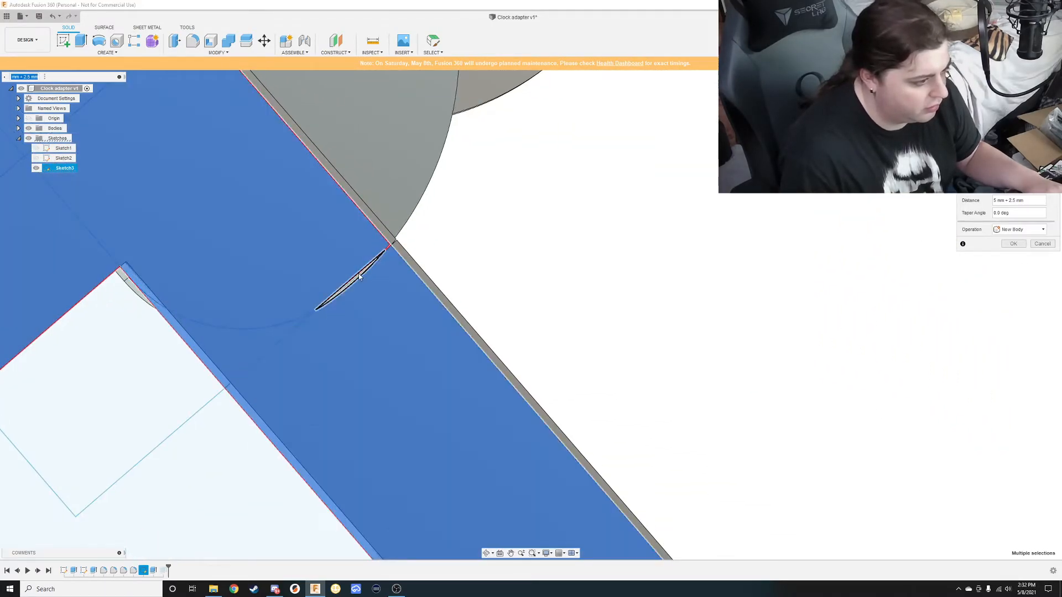
left_click(356, 274)
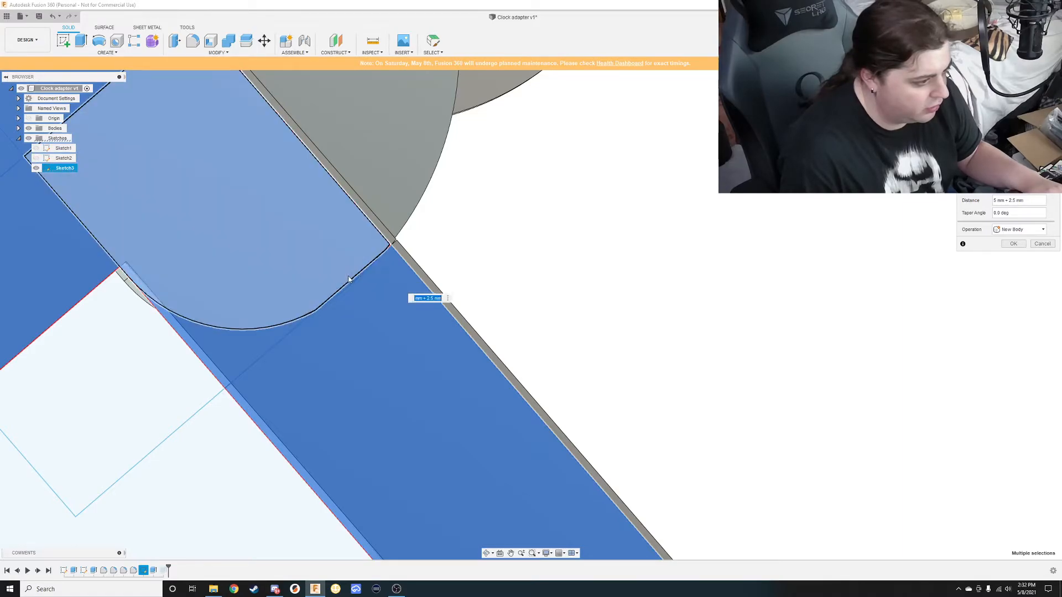
left_click(1012, 244)
Reopen the frame extrusion and add the tiny sliver profile at the corner where the lobed base meets the frame edge.
middle_click_drag(519, 267, 525, 471)
scroll(429, 302, "down", 2)
scroll(431, 297, "up", 1)
scroll(524, 470, "up", 1)
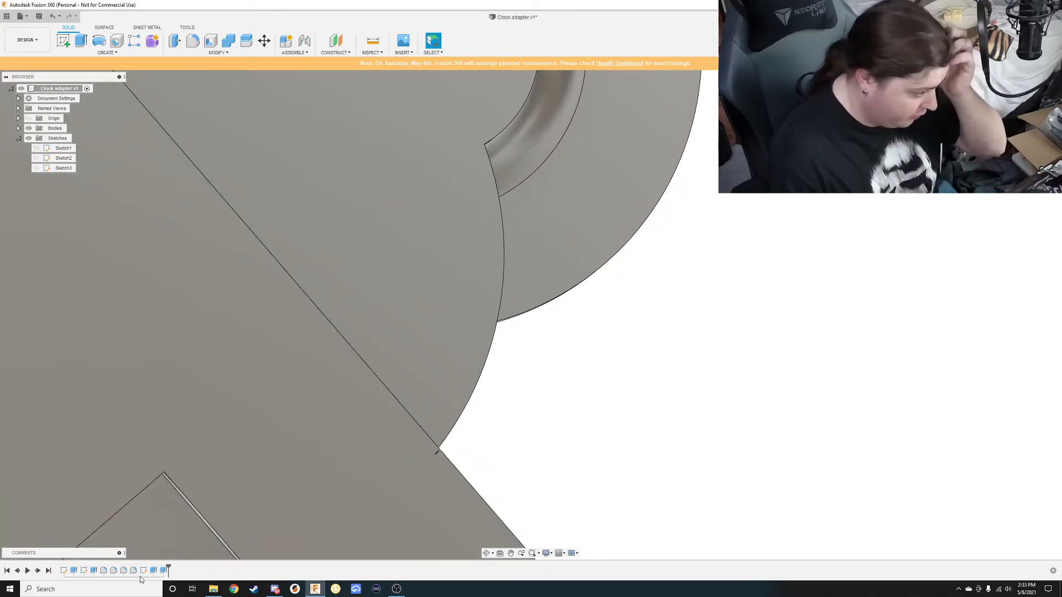
double_click(148, 572)
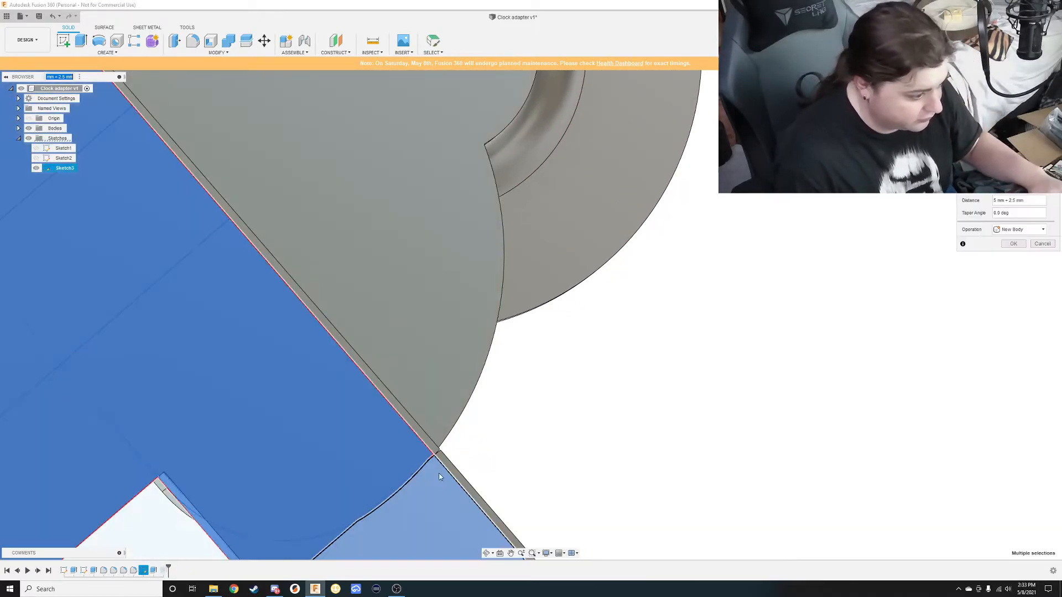
scroll(439, 455, "up", 8)
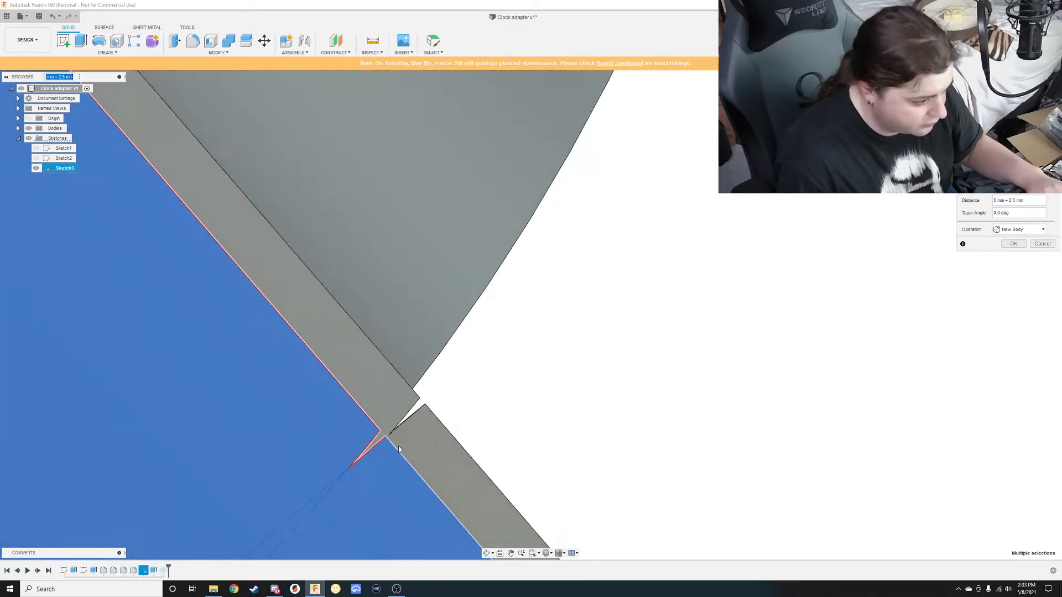
scroll(463, 424, "up", 4)
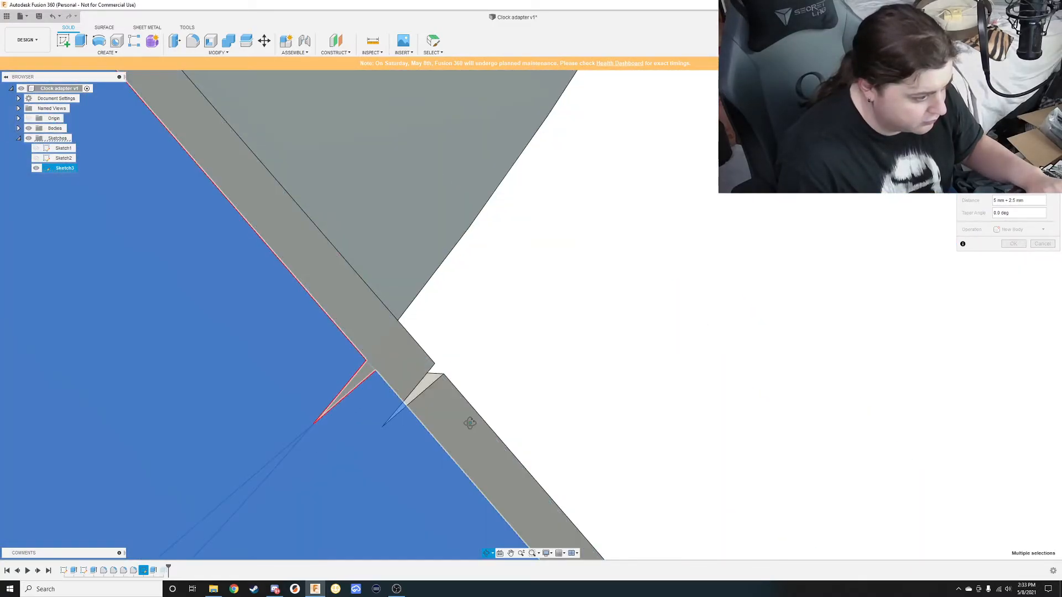
middle_click_drag(470, 423, 468, 422, "shift")
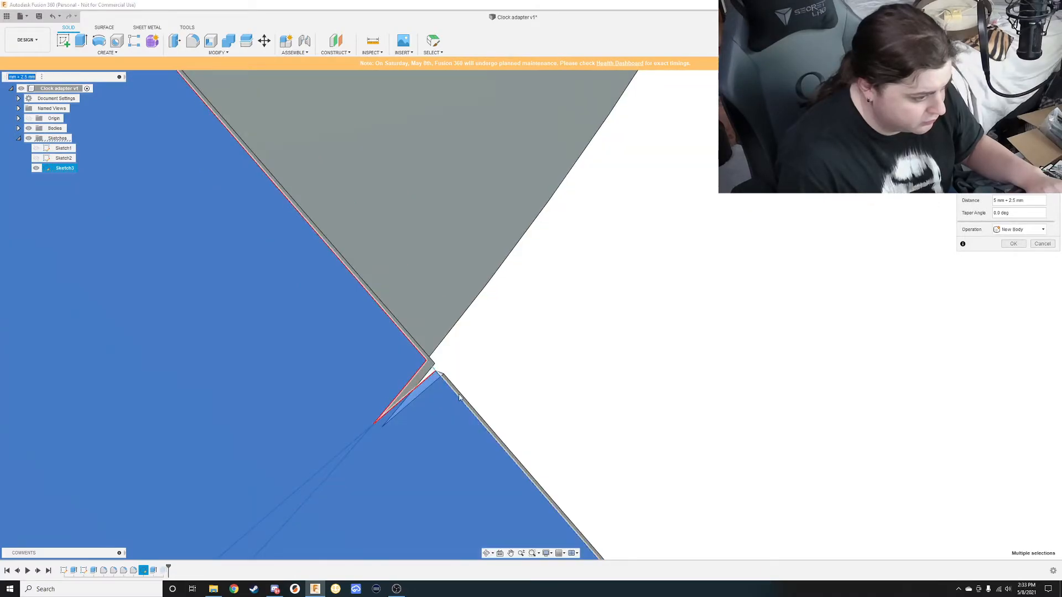
left_click(432, 375, "ctrl")
scroll(387, 369, "up", 5)
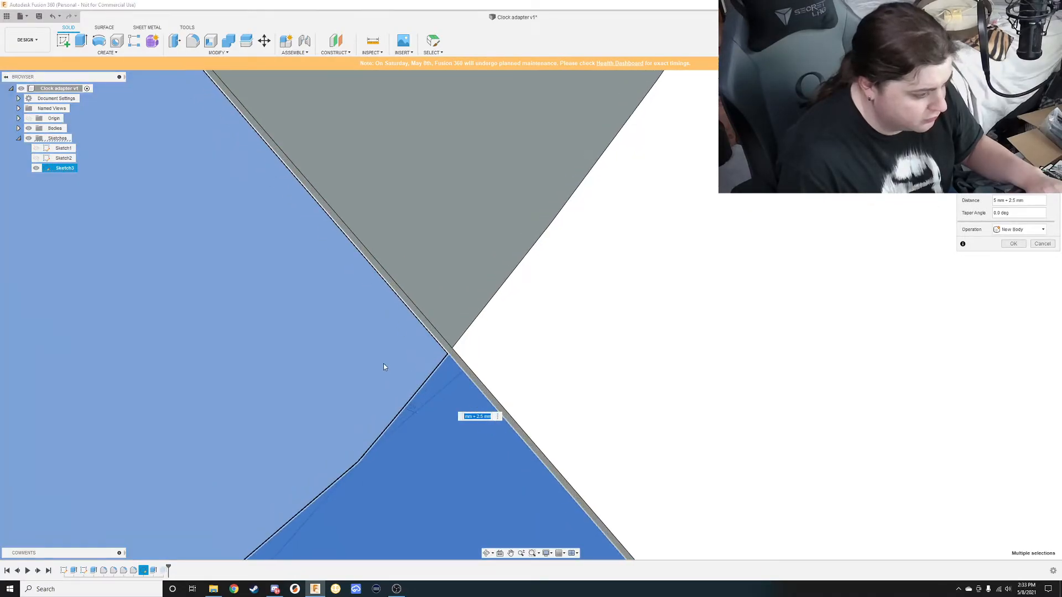
Check the frame edge up to the lobed base's opposite corner for missed profiles and accept the extrusion edit.
middle_click_drag(332, 229, 597, 453)
scroll(587, 410, "down", 10)
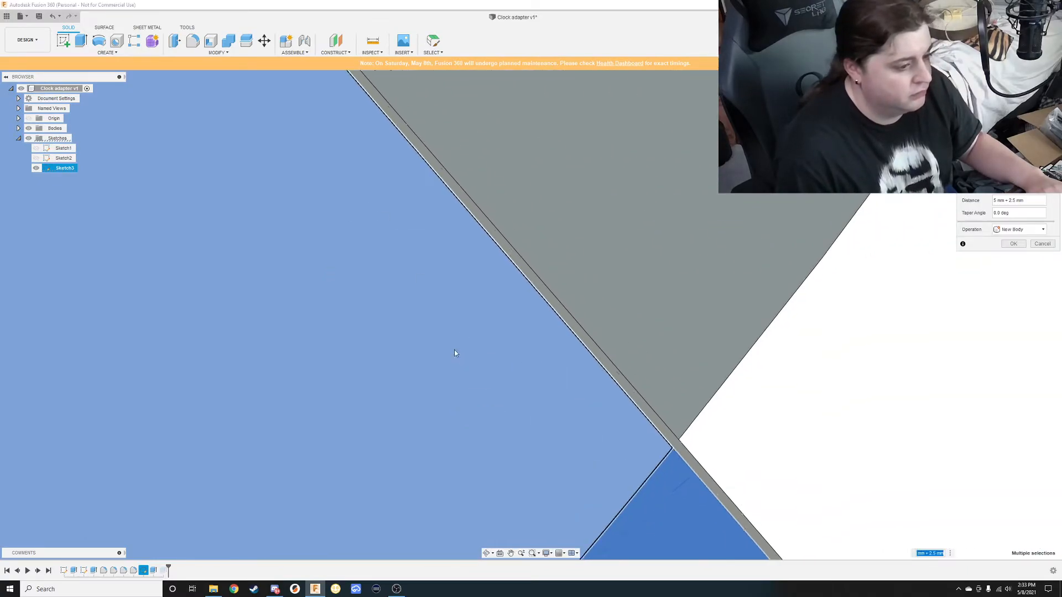
mouse_move(310, 268)
middle_mouse_down()
mouse_move(606, 520)
mouse_move(713, 587)
middle_mouse_up()
mouse_move(403, 238)
middle_mouse_down()
mouse_move(713, 523)
mouse_move(552, 367)
mouse_move(841, 595)
middle_mouse_up()
scroll(540, 268, "down", 5)
middle_click_drag(540, 268, 658, 470)
middle_click_drag(466, 239, 691, 431)
middle_click_drag(647, 368, 453, 302)
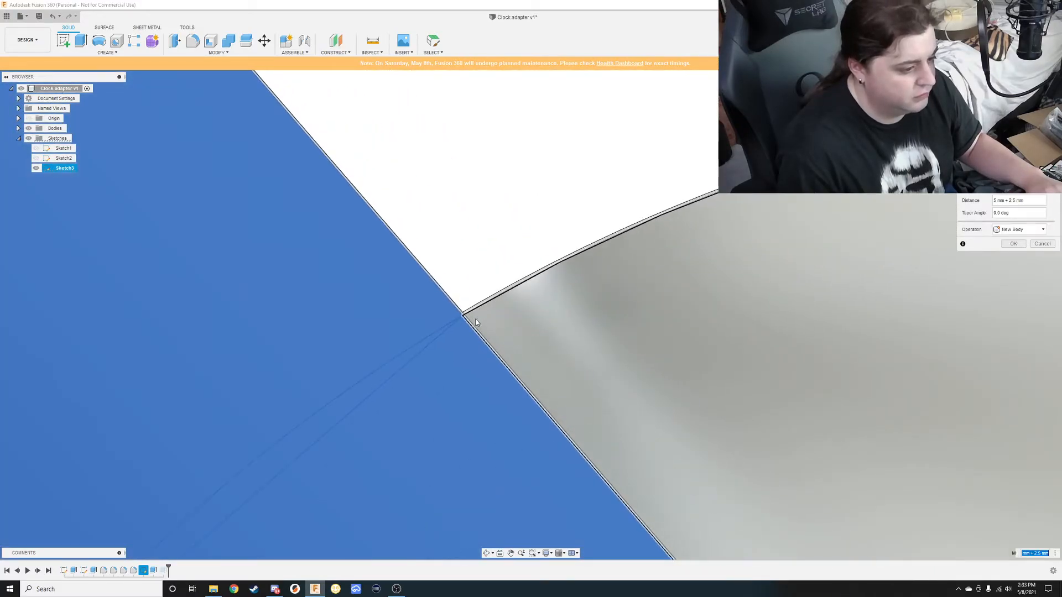
scroll(466, 321, "down", 6)
scroll(466, 320, "down", 8)
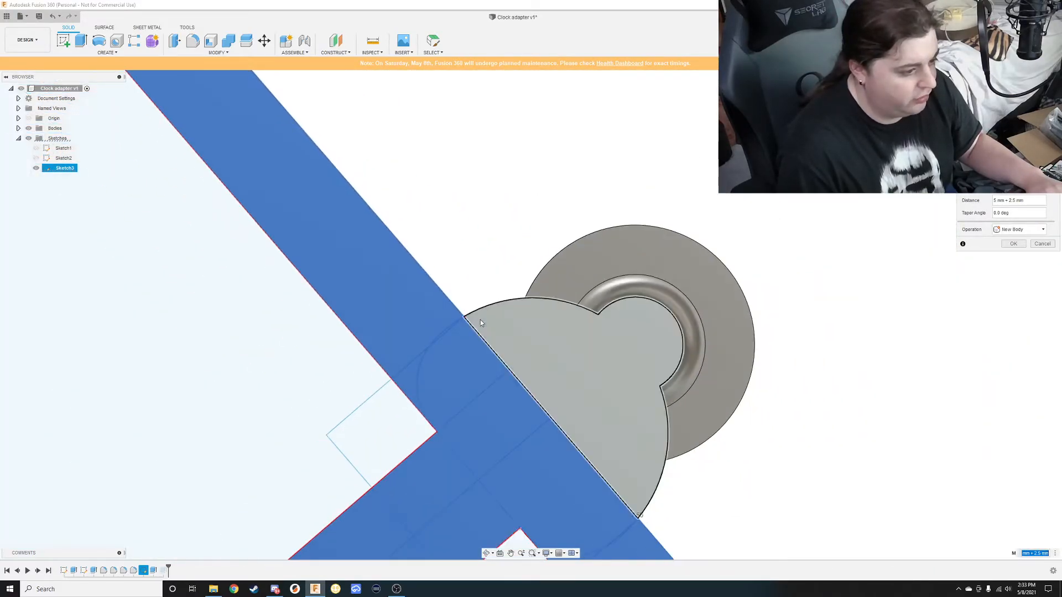
middle_click_drag(730, 415, 650, 363)
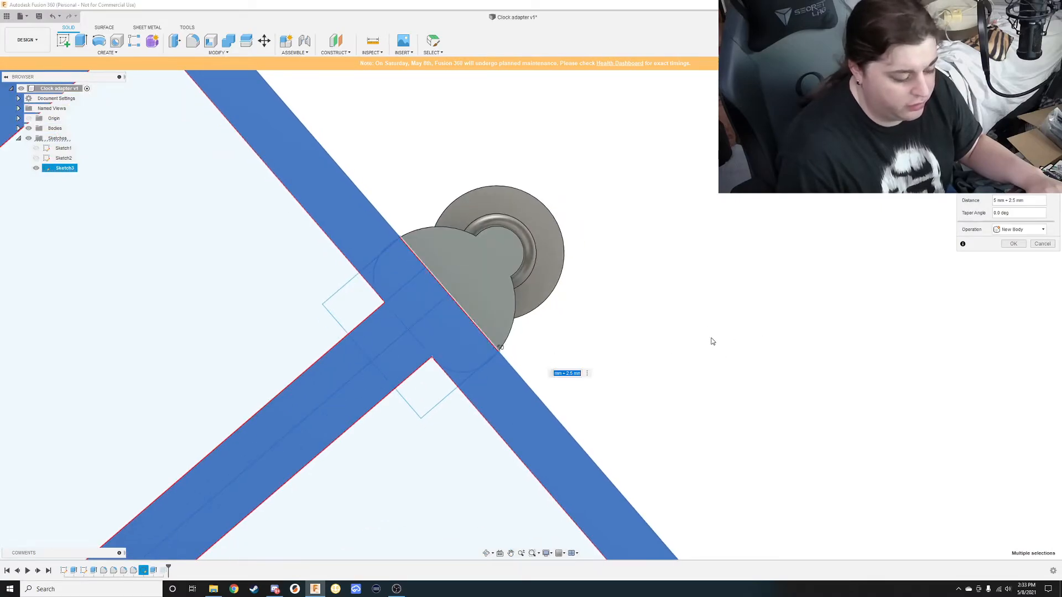
key("Return")
mouse_move(471, 282)
middle_mouse_down()
mouse_move(435, 286)
mouse_move(450, 325)
mouse_move(342, 309)
middle_mouse_up()
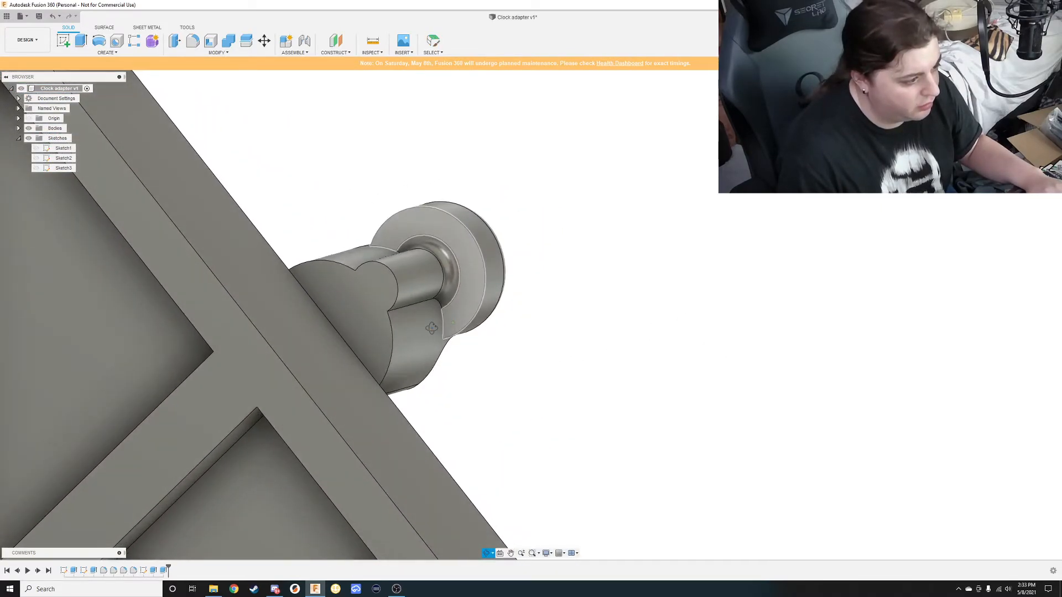
key("f")
left_click(325, 314)
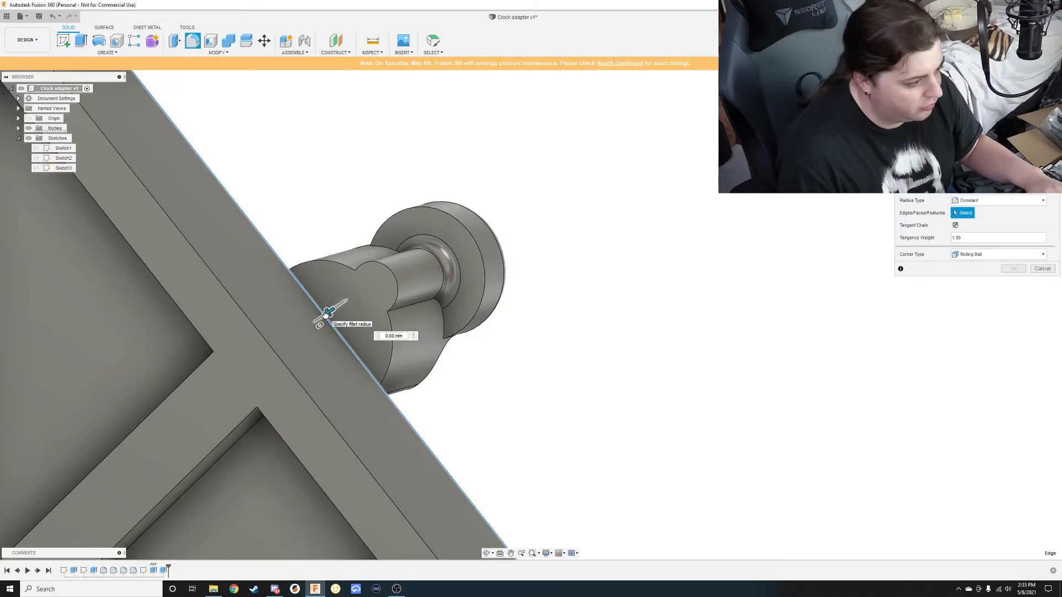
left_click_drag(319, 315, 330, 310)
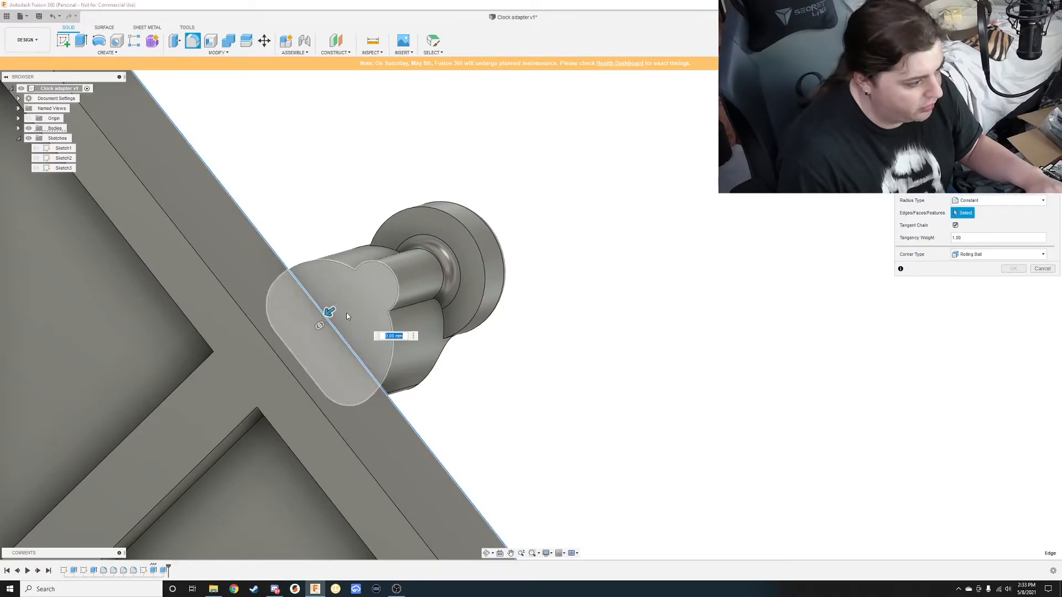
key("Escape")
Combine the lobed base body with the frame body.
scroll(373, 334, "down", 3)
scroll(354, 326, "up", 6)
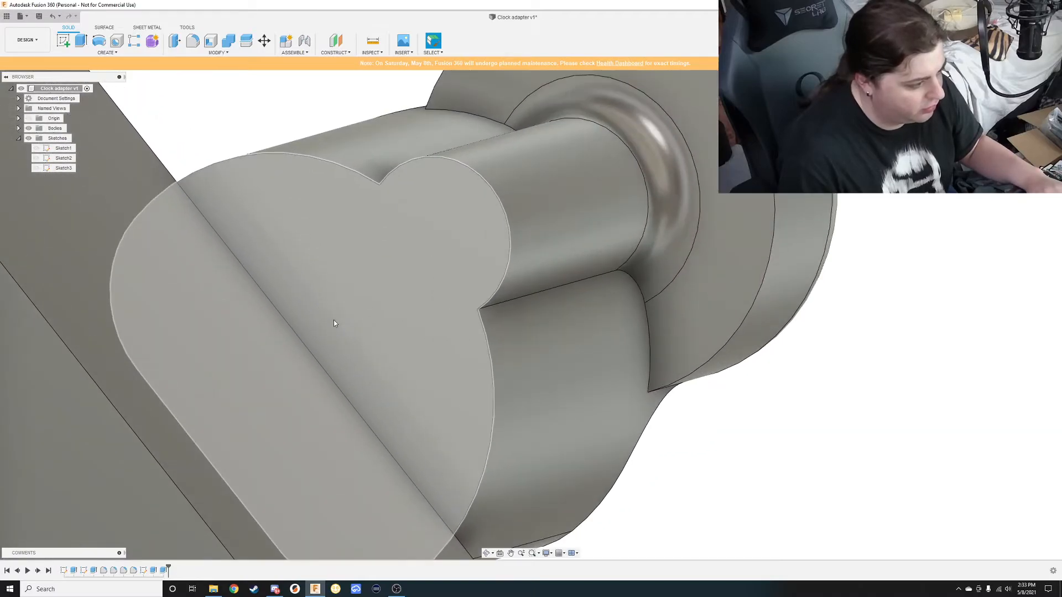
key("f")
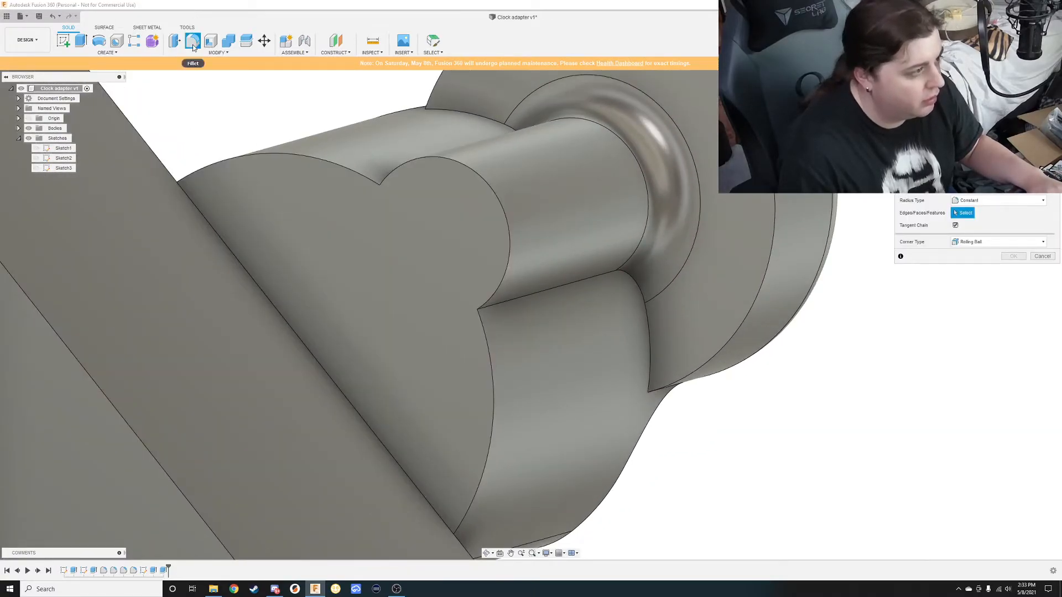
left_click(226, 47)
left_click(301, 191)
left_click(87, 264)
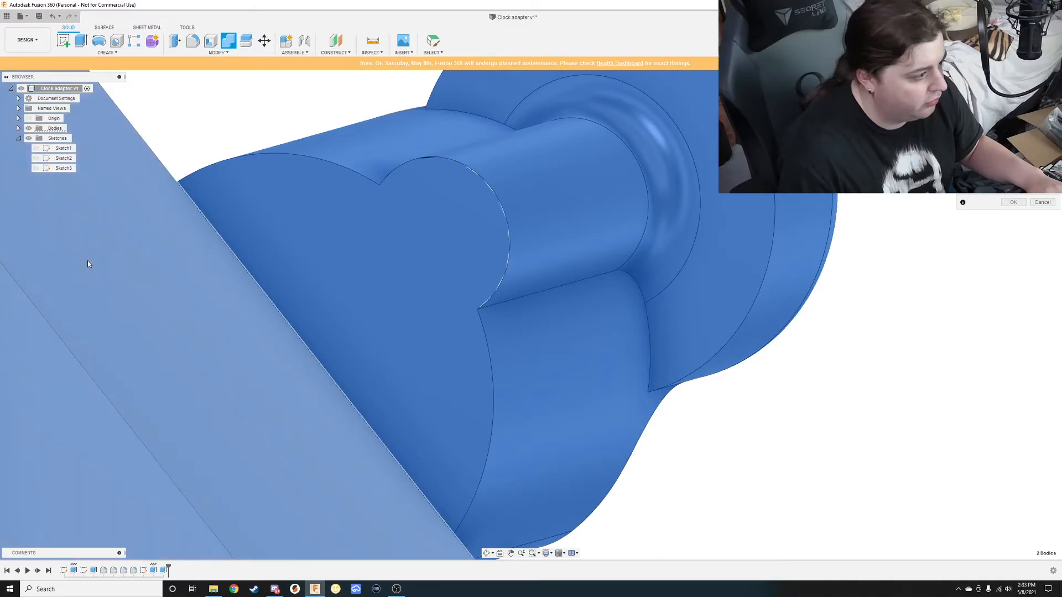
left_click(1012, 201)
Try to fillet the straight edge between the lobed base's face and the frame with a radius of about 4 mm.
key("f")
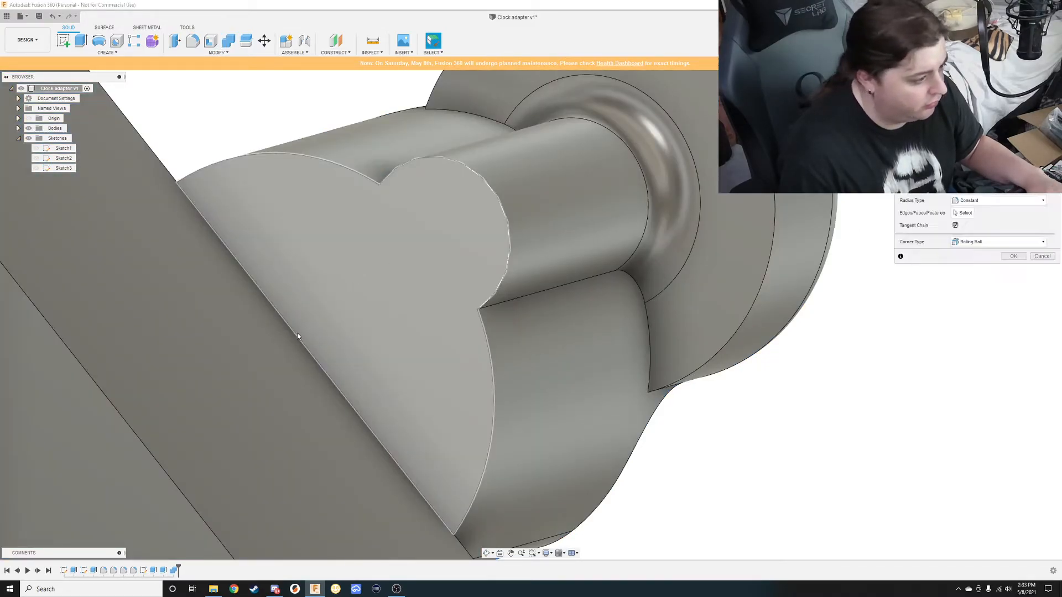
left_click(296, 335)
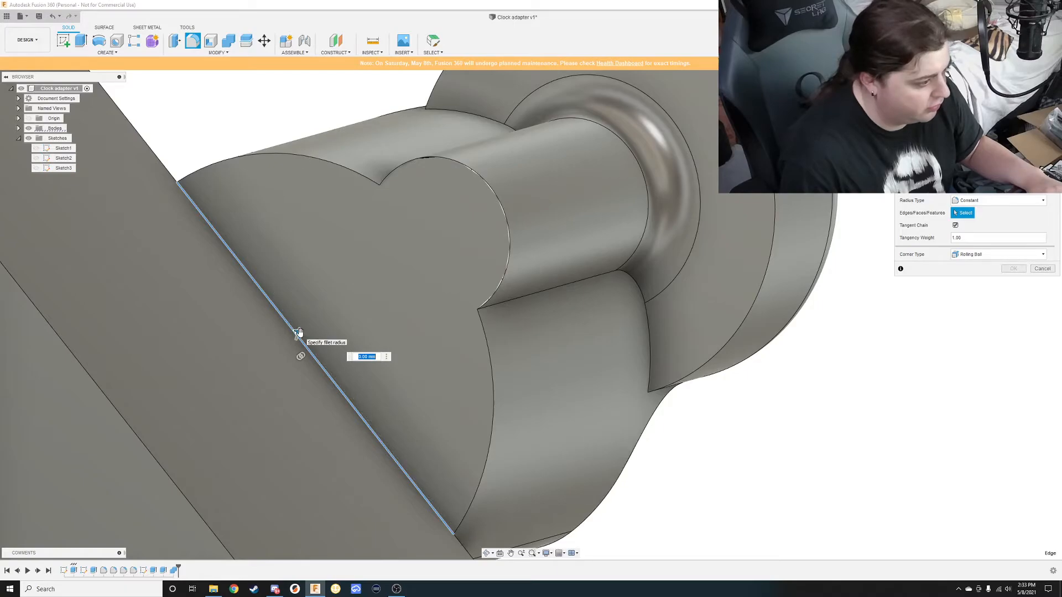
left_click_drag(297, 332, 351, 305)
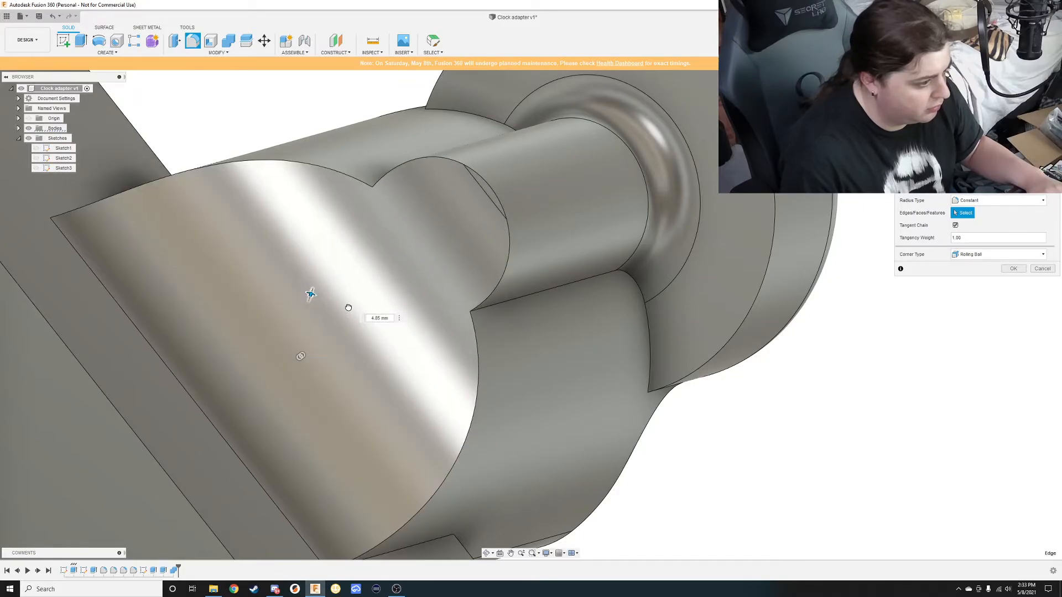
left_click_drag(348, 308, 348, 310)
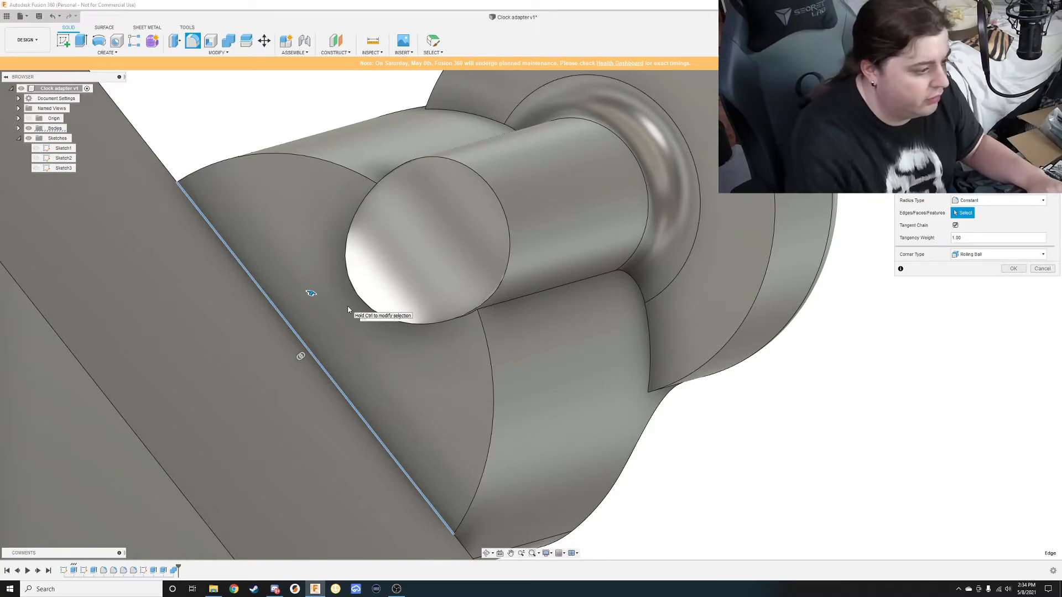
key("Return")
Fillet the straight edge where the lobed base's flat face meets the frame's outer side.
key("f")
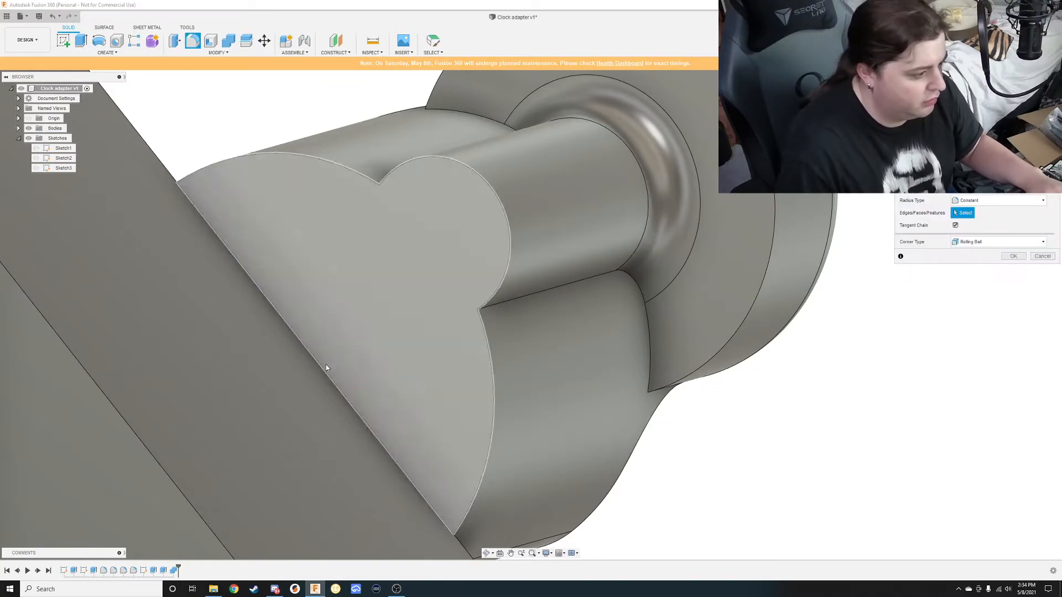
left_click(322, 366)
left_click_drag(323, 364, 336, 327)
key("Return")
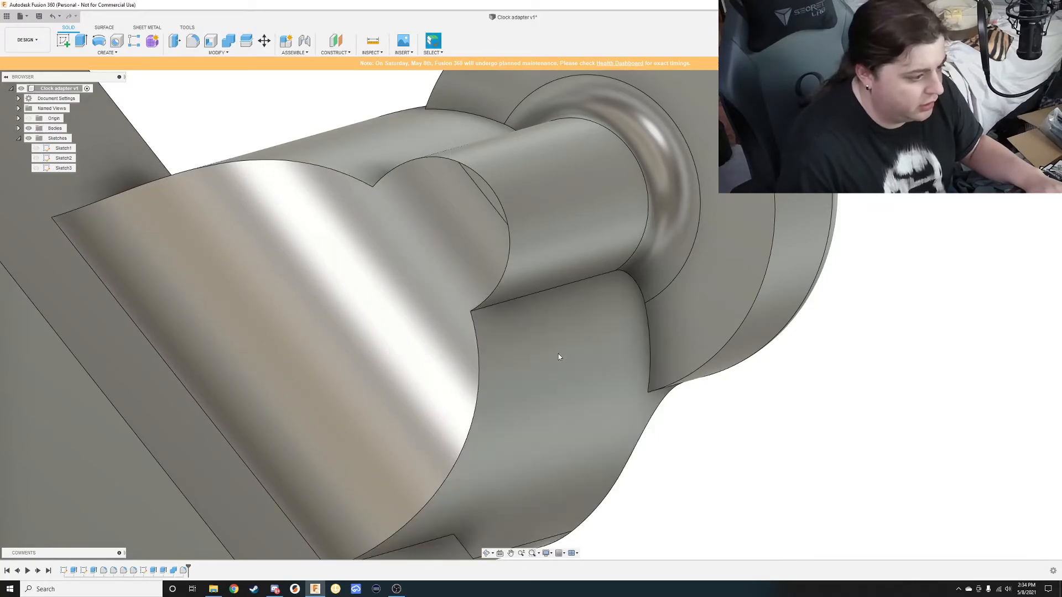
Fillet the short edge where one side of the lobed base meets the frame's outer side with a 51 mm radius.
scroll(558, 357, "down", 10)
middle_click_drag(459, 371, 427, 363, "shift")
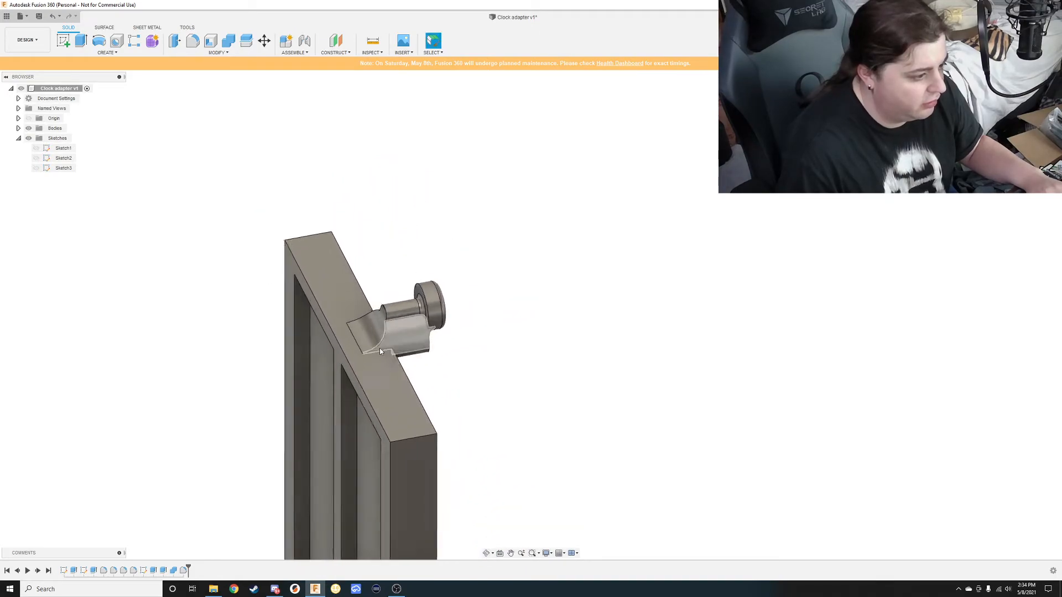
scroll(387, 353, "up", 8)
key("f")
left_click(394, 360)
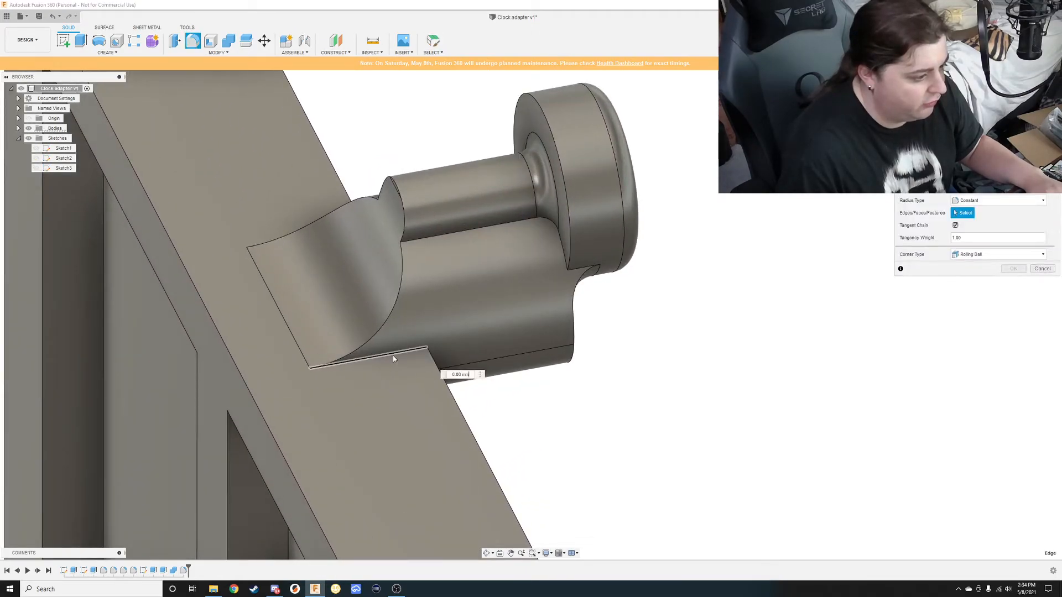
left_click_drag(393, 357, 407, 214)
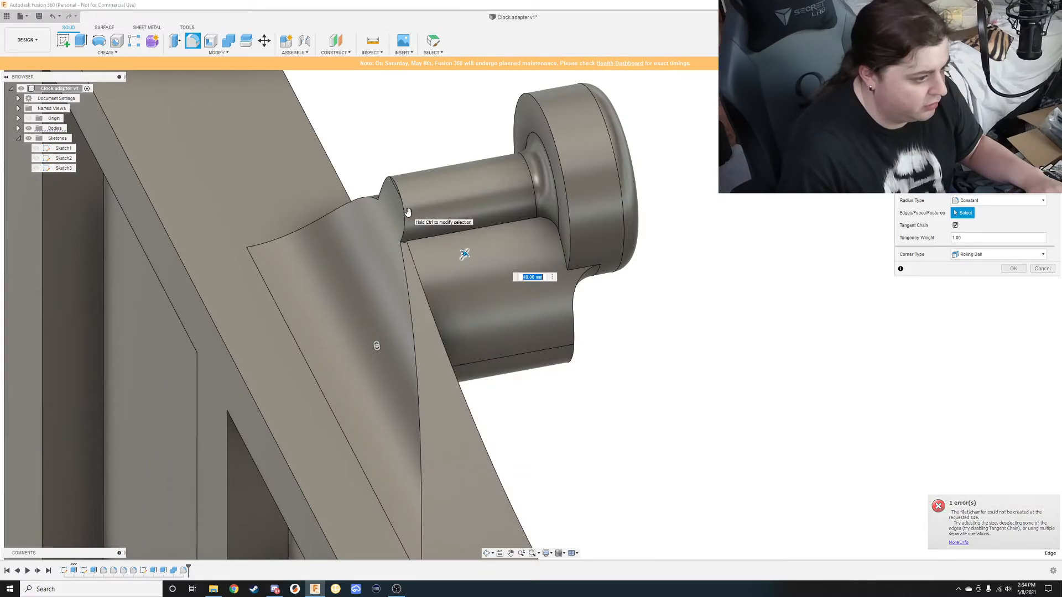
type("510")
key("Return")
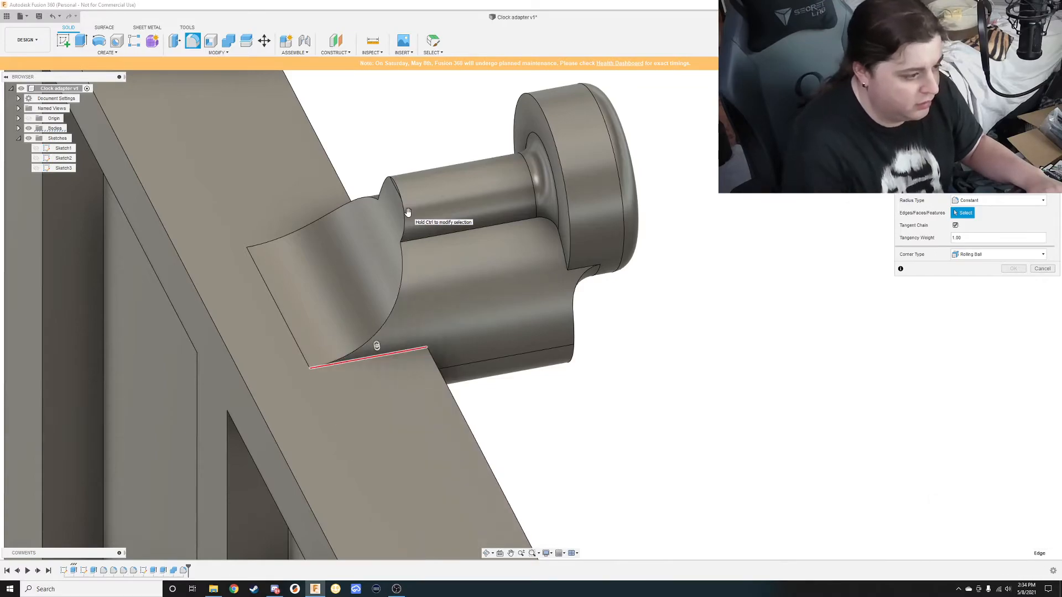
type("5")
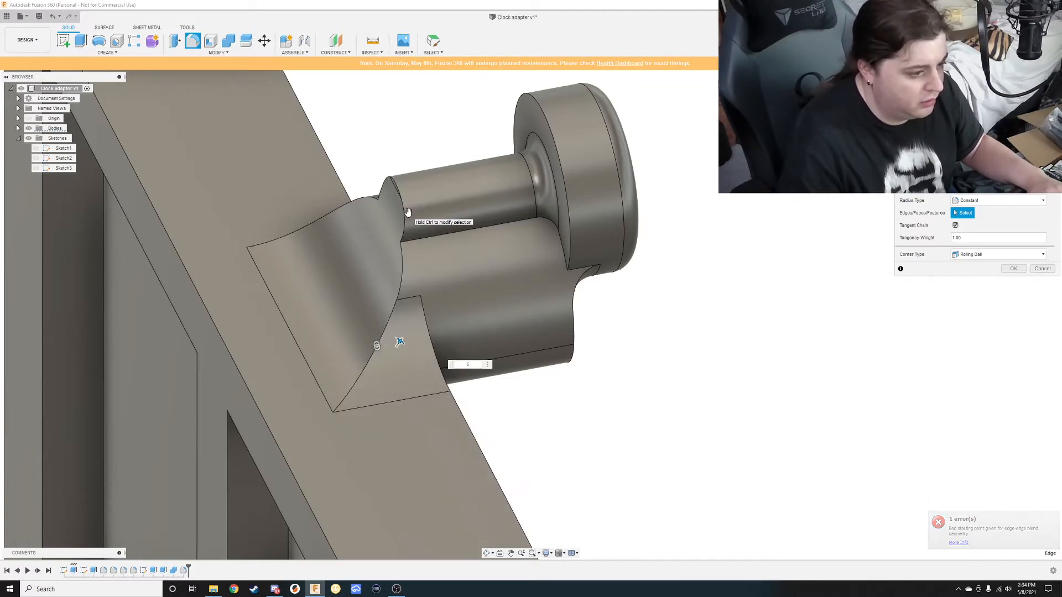
type("5")
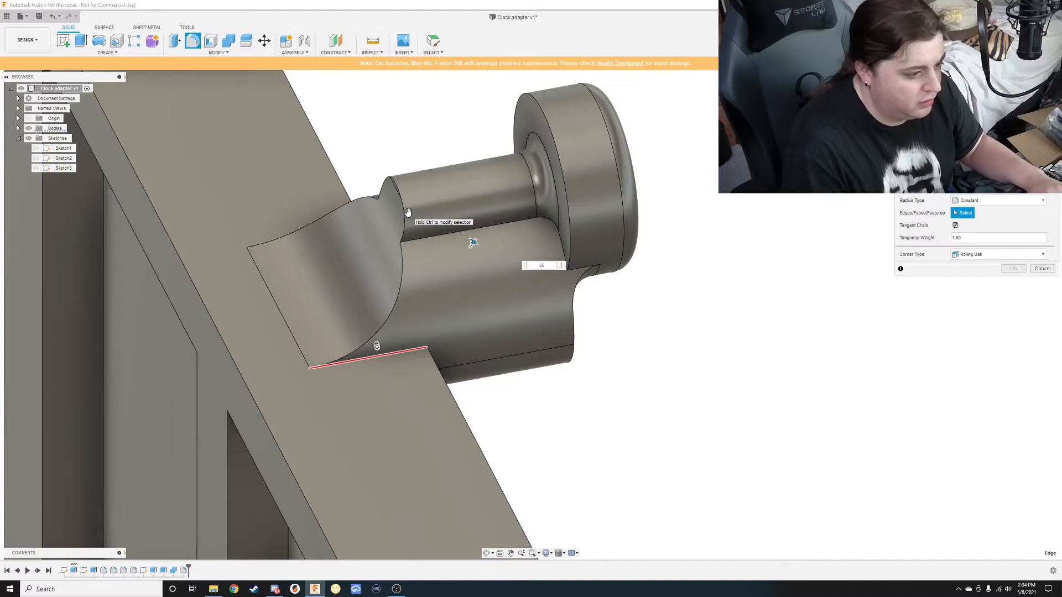
key("BackSpace")
type("1")
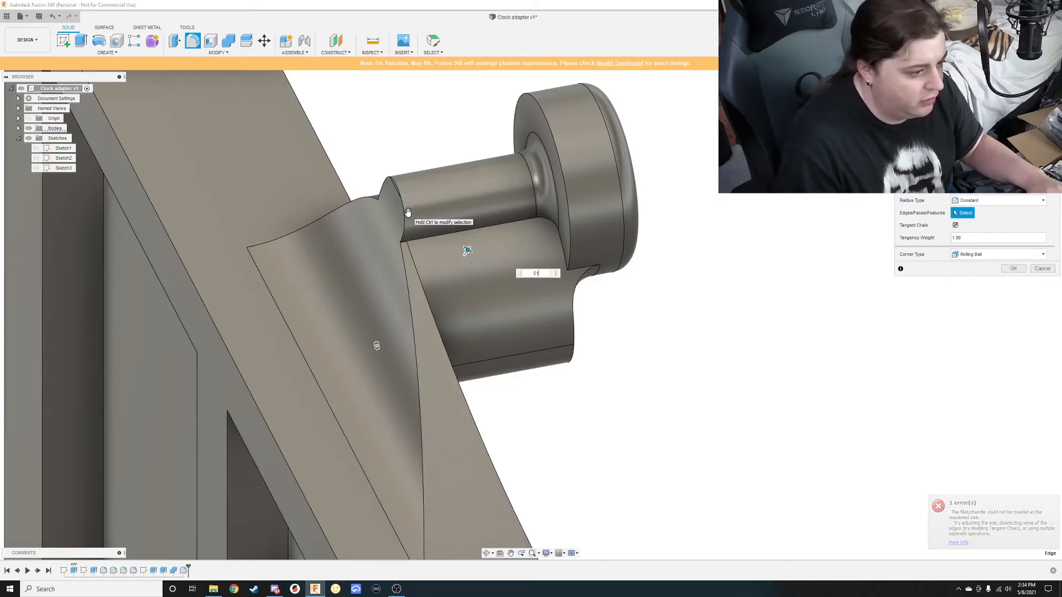
key("Return")
Fillet the matching edge on the opposite side of the lobed base with a 51 mm radius.
middle_click_drag(220, 219, 227, 194, "shift")
key("f")
left_click(210, 166)
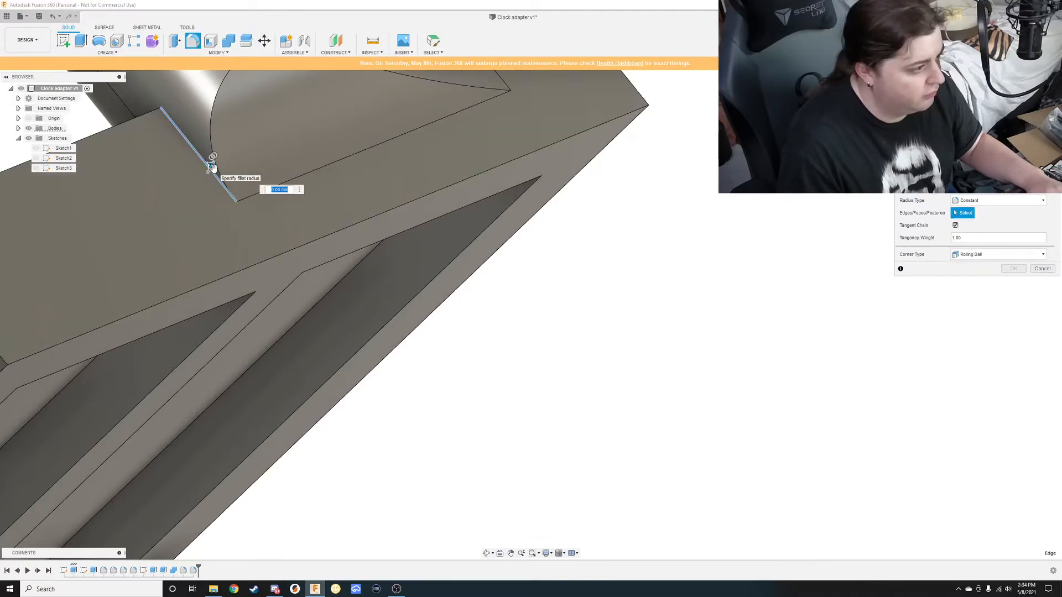
type("51")
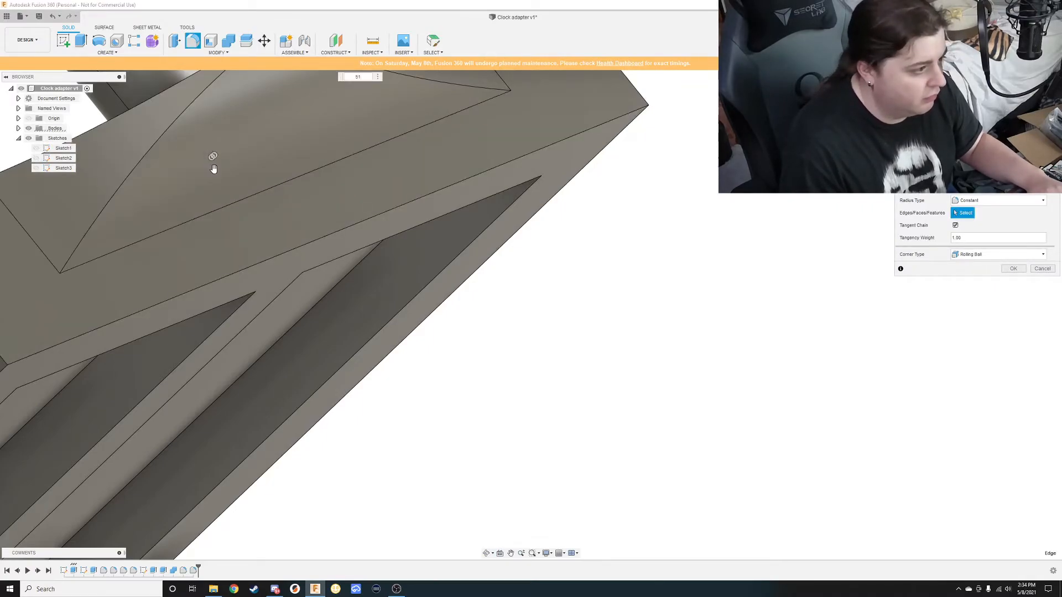
key("Return")
Round the two outer corner edges of the frame on the side carrying the lobed base in one fillet.
scroll(363, 336, "down", 5)
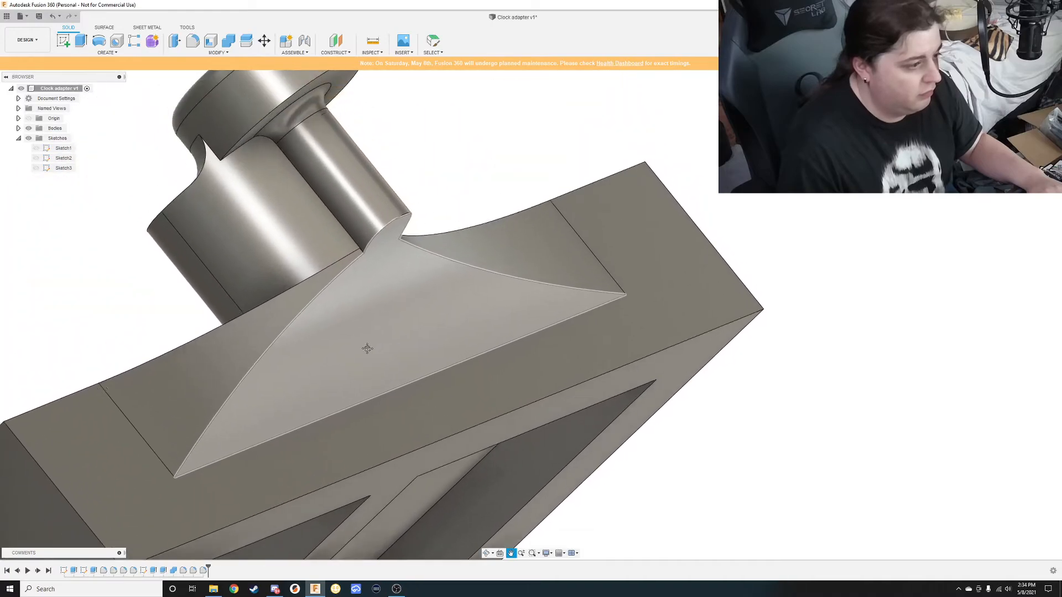
middle_click_drag(513, 303, 581, 319, "shift")
scroll(586, 319, "down", 5)
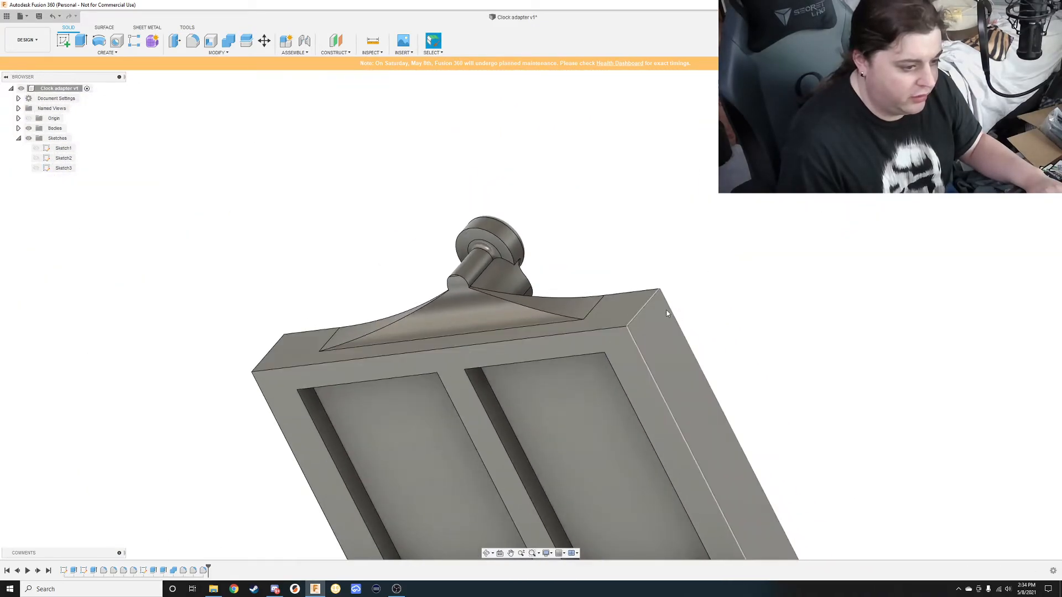
key("f")
left_click(644, 308)
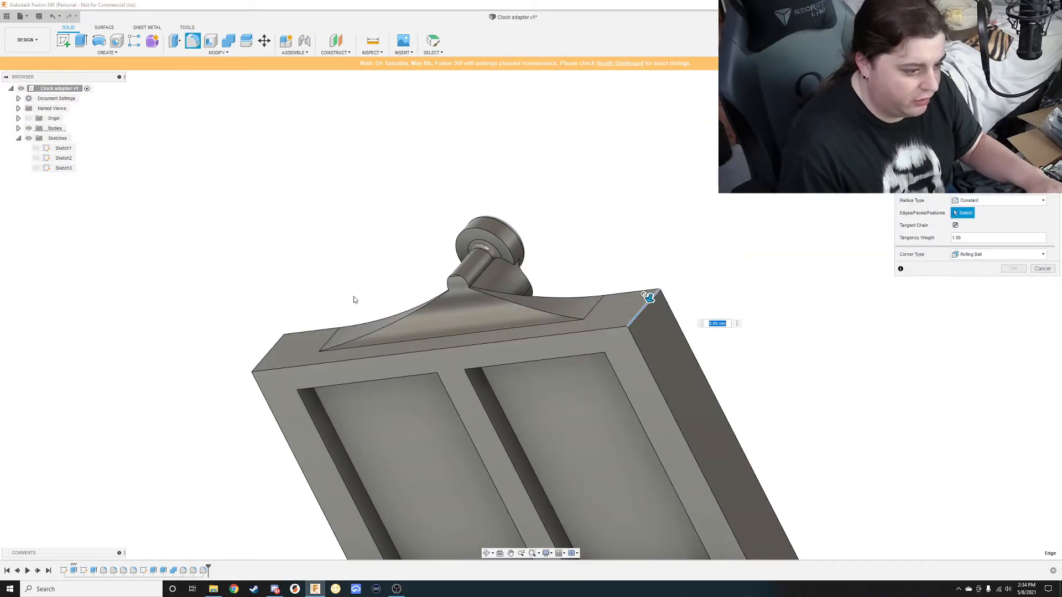
left_click(264, 362)
left_click_drag(259, 355, 287, 369)
key("Return")
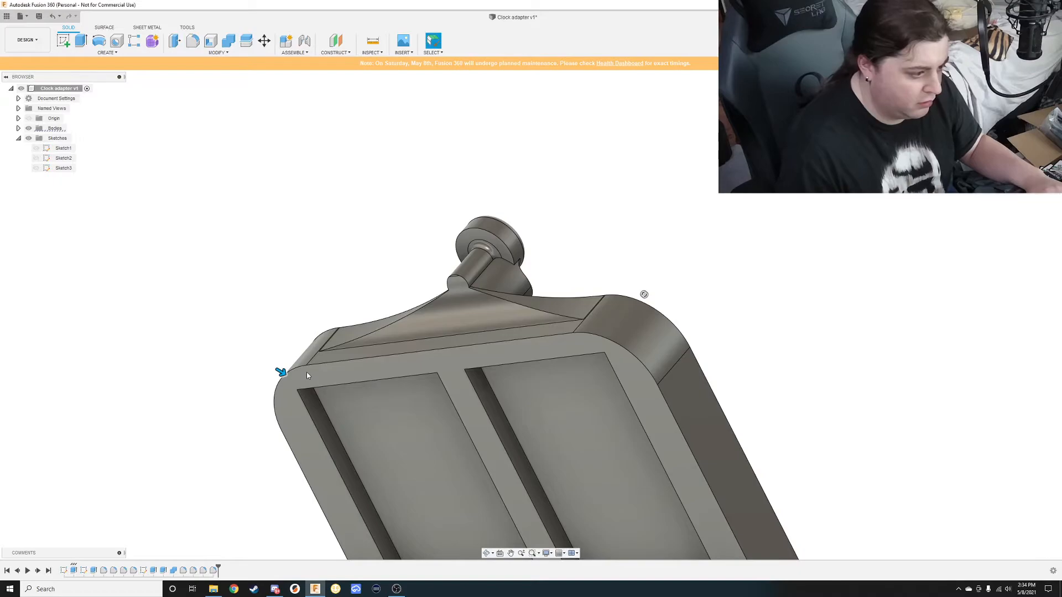
scroll(530, 407, "down", 4)
middle_click_drag(529, 407, 671, 344, "shift")
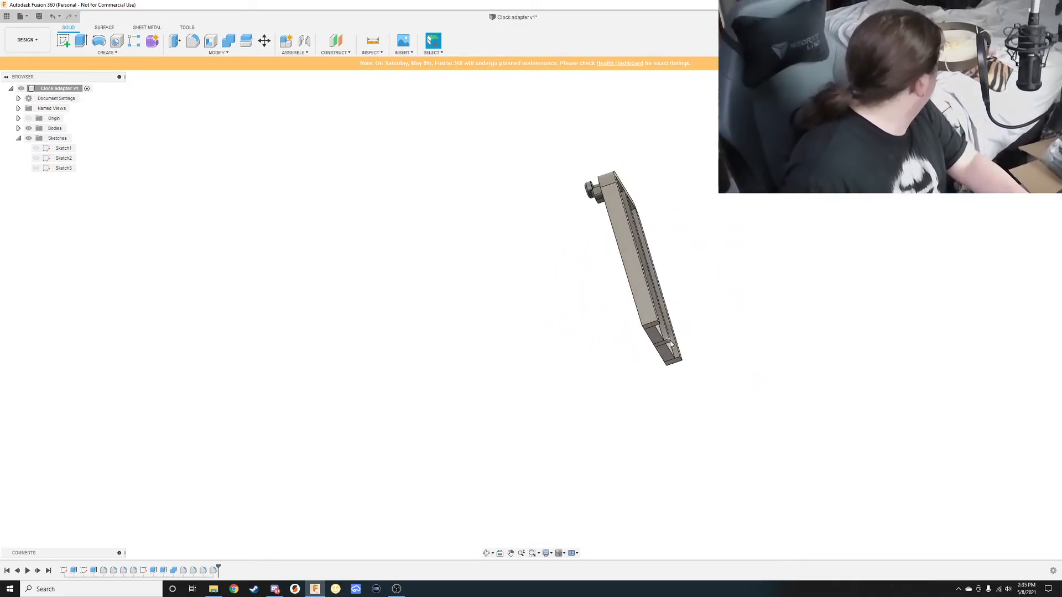
middle_click_drag(674, 221, 637, 377)
scroll(637, 377, "down", 4)
scroll(637, 377, "up", 8)
middle_click_drag(627, 341, 590, 403, "shift")
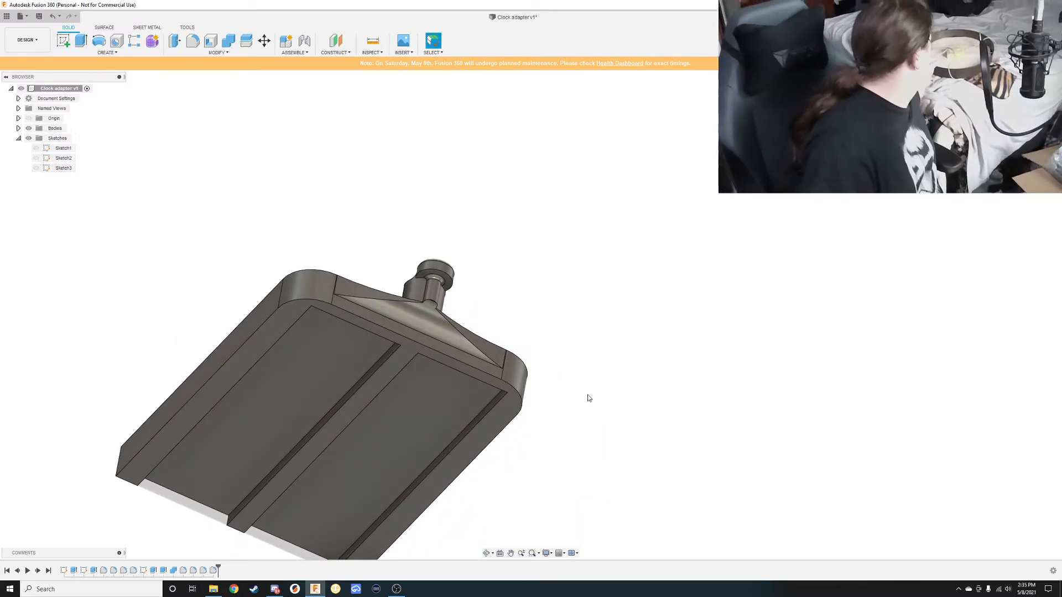
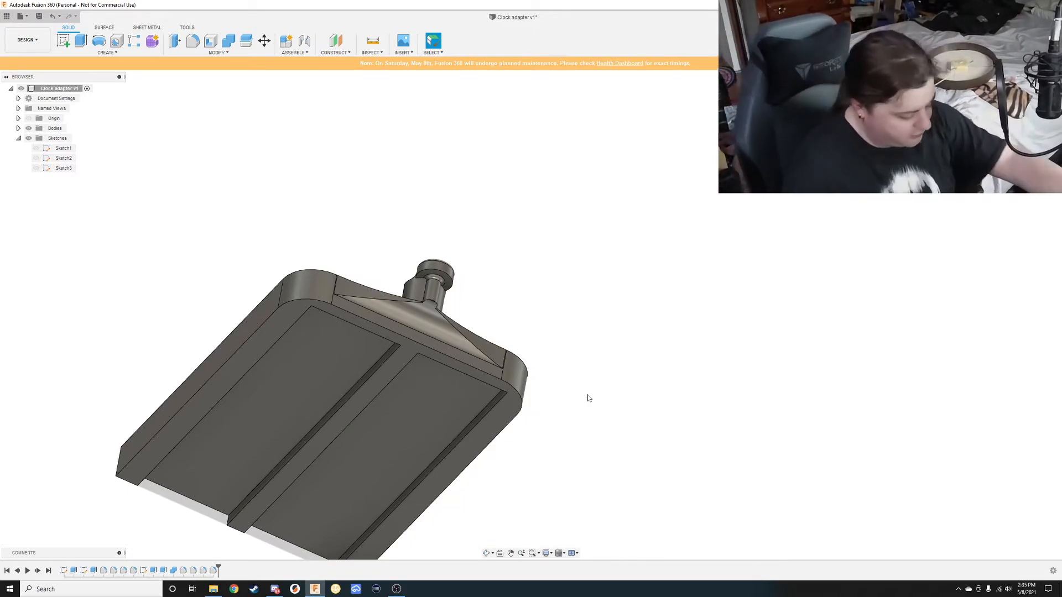
Undo the fillets, body combination, frame extrusions and rectangle geometry back to the empty third sketch on the lobed base's face.
key("ctrl+z")
key("ctrl+z")
key("ctrl+z")
key("ctrl+z")
key("ctrl+z")
key("ctrl+z")
key("ctrl+z")
key("ctrl+z")
key("ctrl+z")
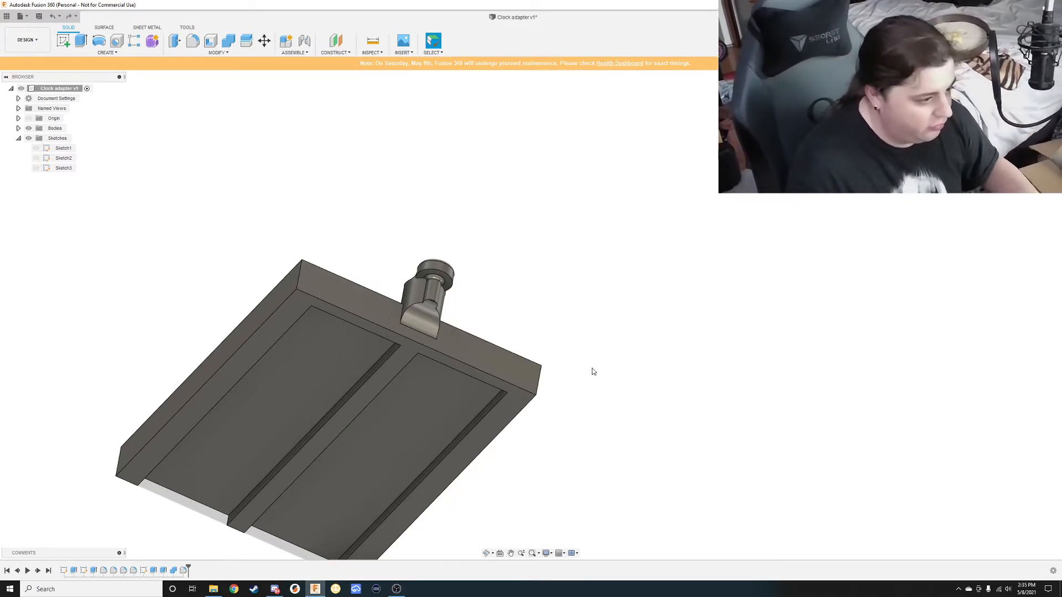
key("ctrl+z")
key("ctrl+z")
key("ctrl+z")
key("ctrl+z")
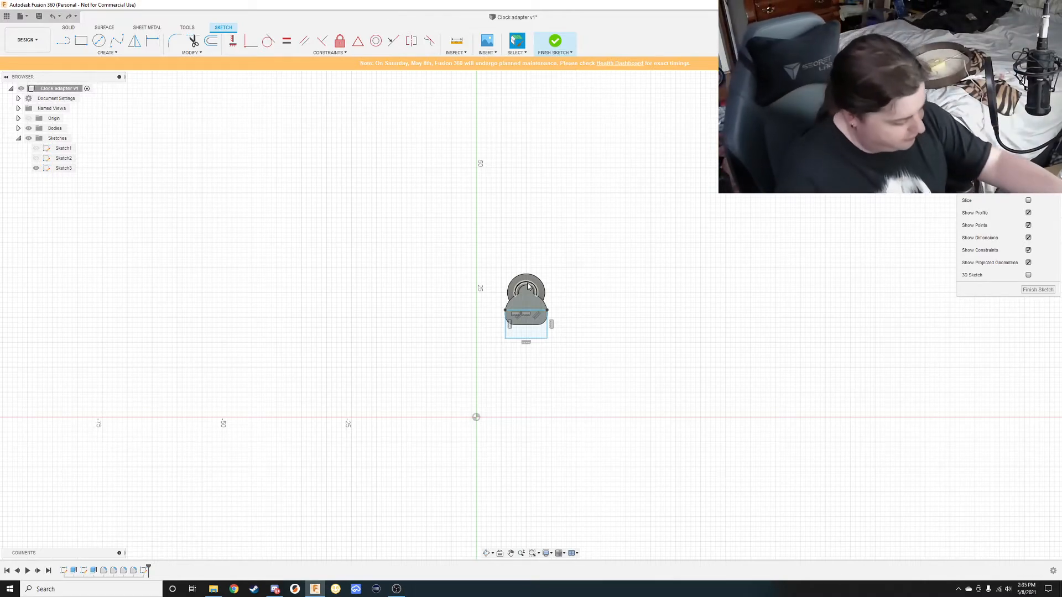
scroll(531, 298, "up", 5)
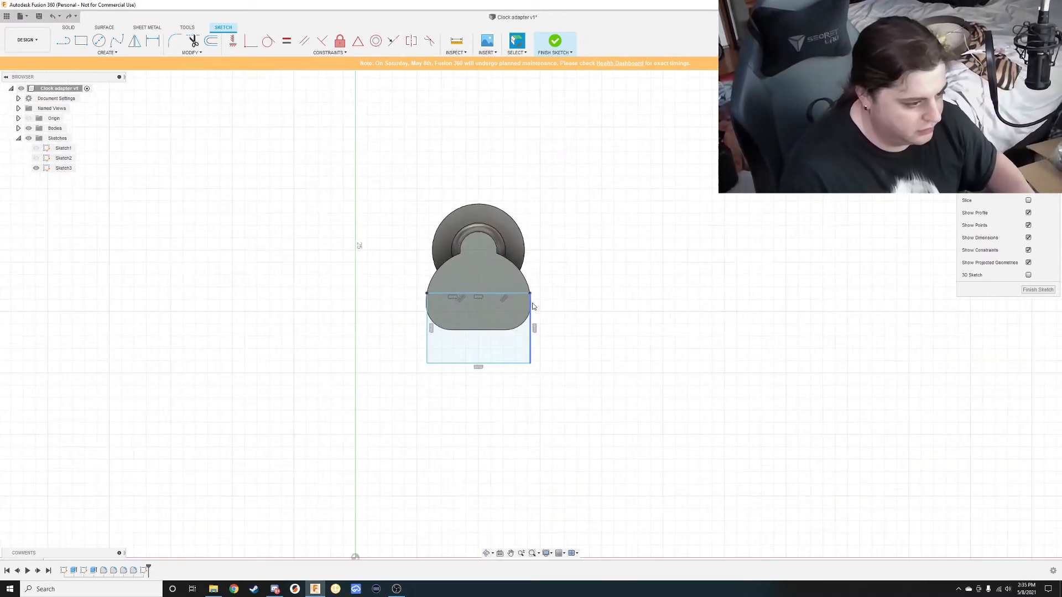
key("ctrl+z")
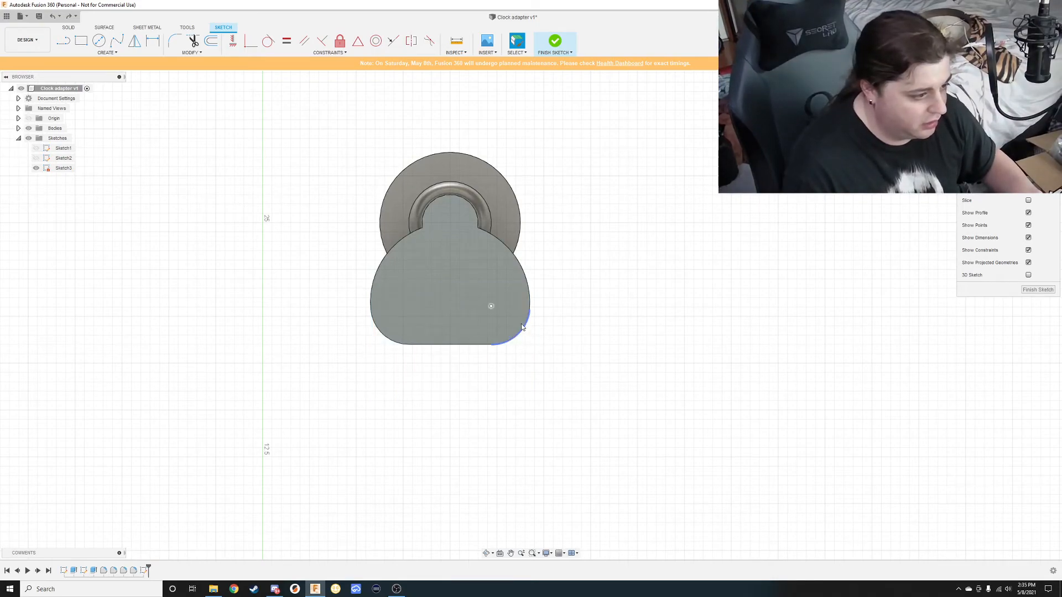
Draw a horizontal 10 mm line from the center of the base's small upper lobe out past its left side.
scroll(433, 292, "down", 2)
scroll(433, 292, "up", 4)
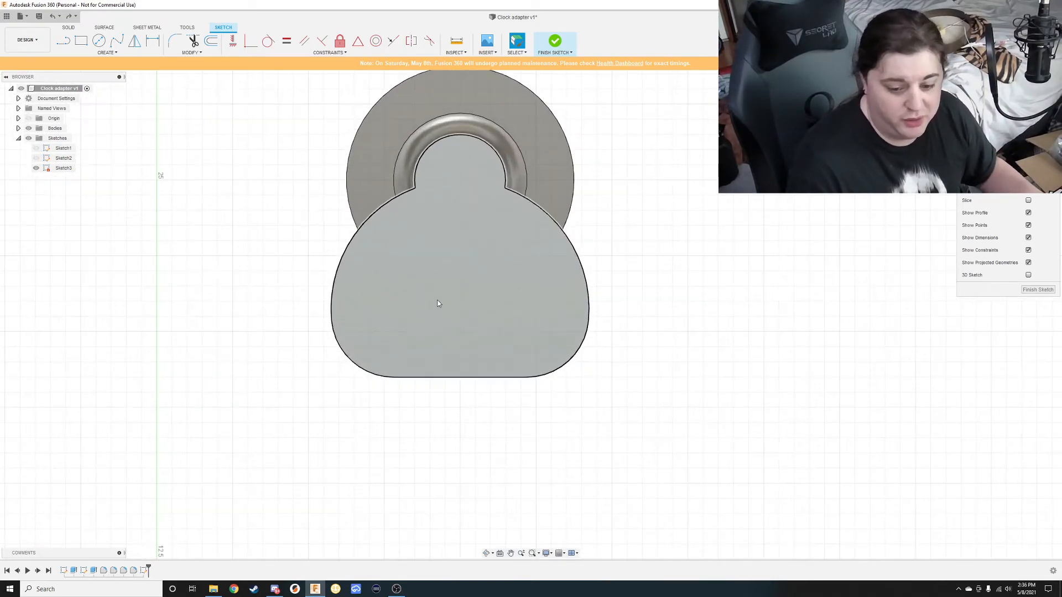
scroll(438, 304, "up", 1)
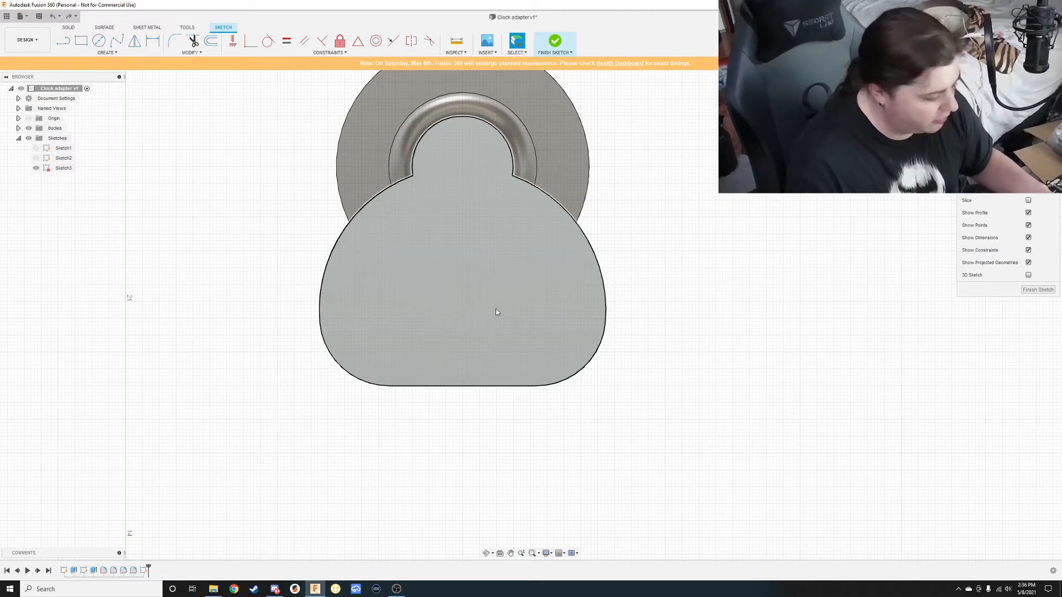
scroll(446, 288, "down", 3)
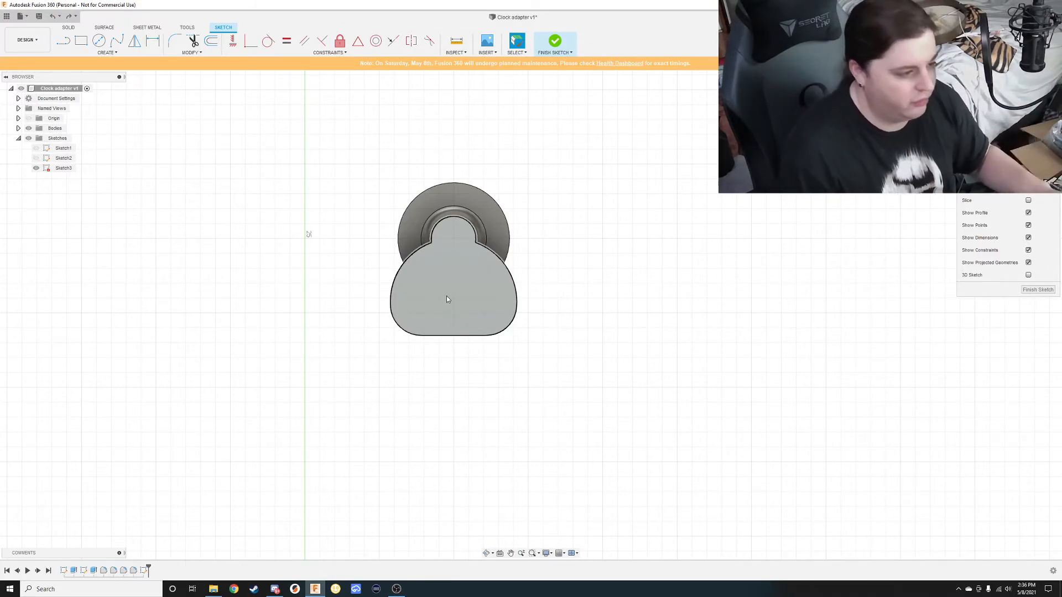
scroll(437, 297, "up", 4)
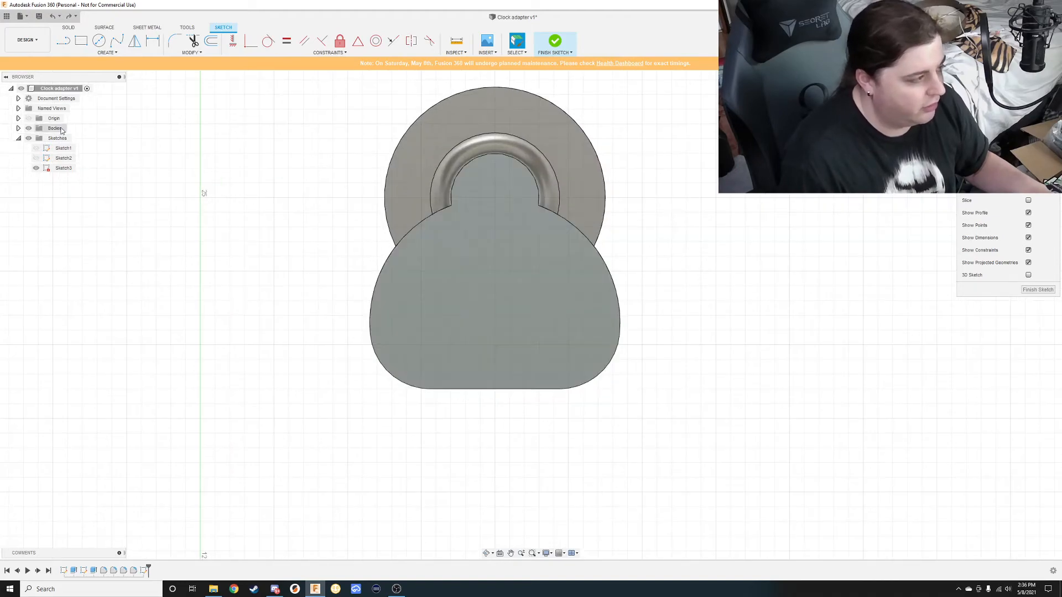
left_click(81, 41)
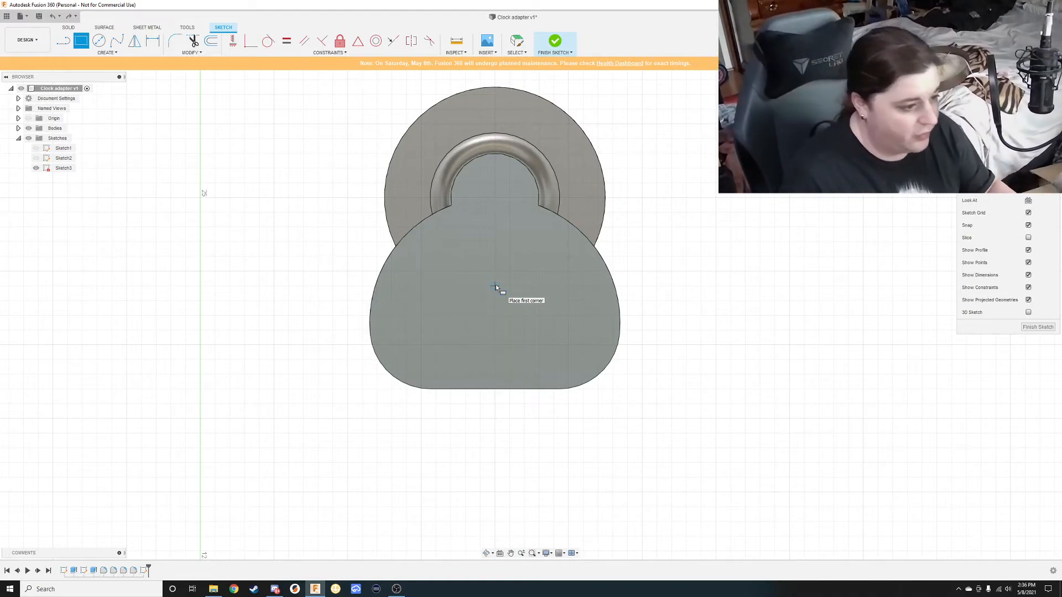
key("l")
left_click(494, 197)
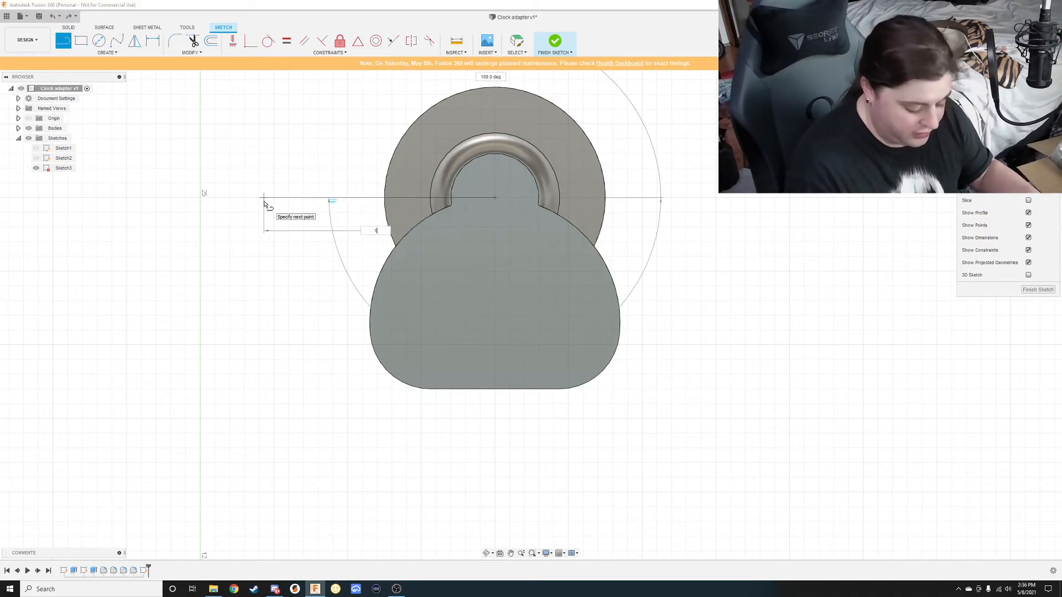
key("Return")
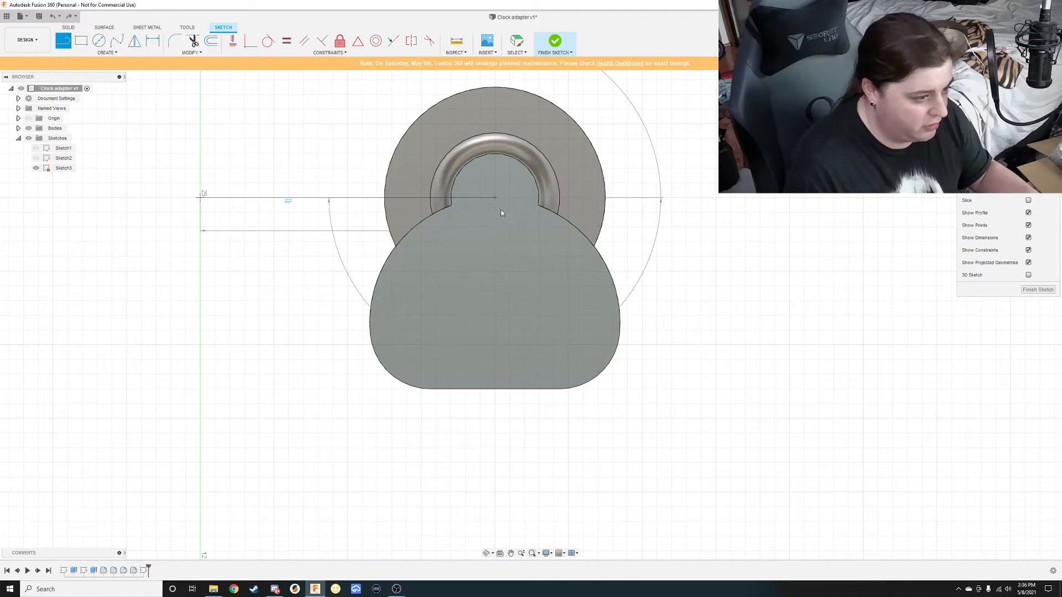
key("Escape")
scroll(492, 194, "up", 2)
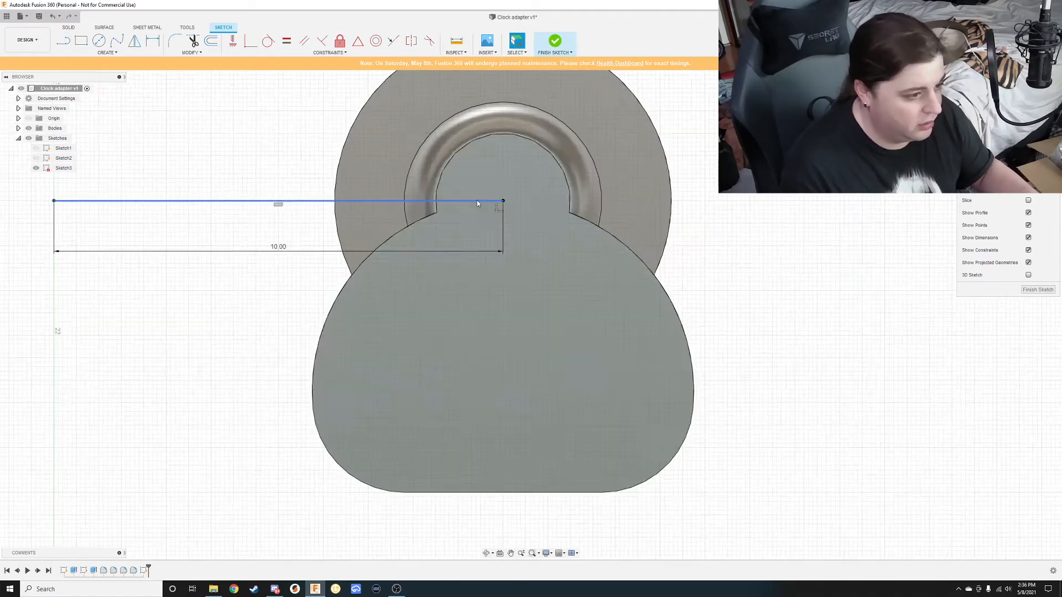
Draw a vertical line from the small lobe's center down to the midpoint of the base's flat bottom edge.
scroll(470, 216, "down", 5)
scroll(468, 215, "down", 1)
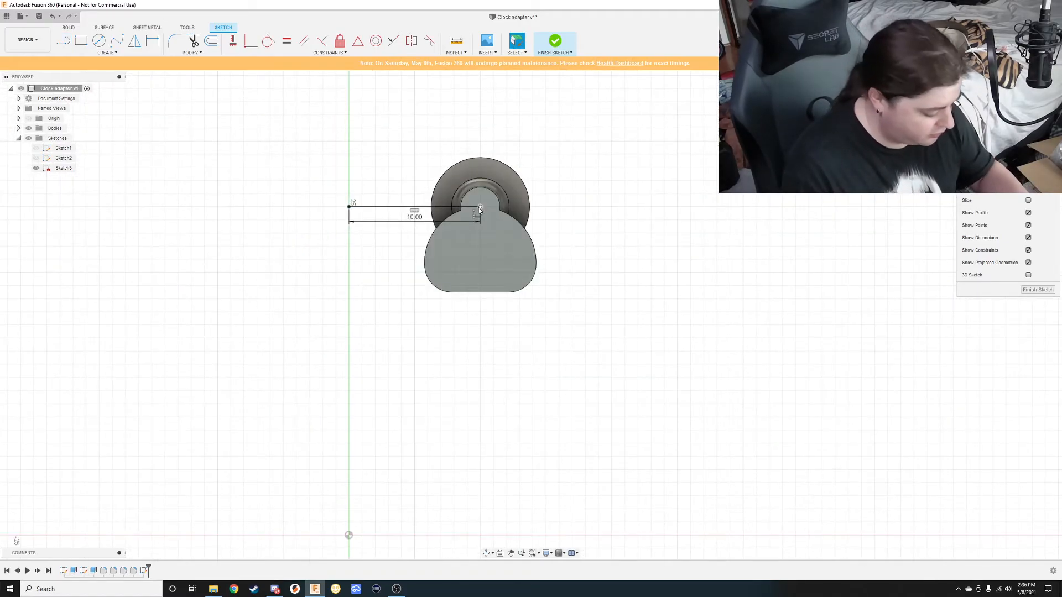
key("l")
left_click(480, 207)
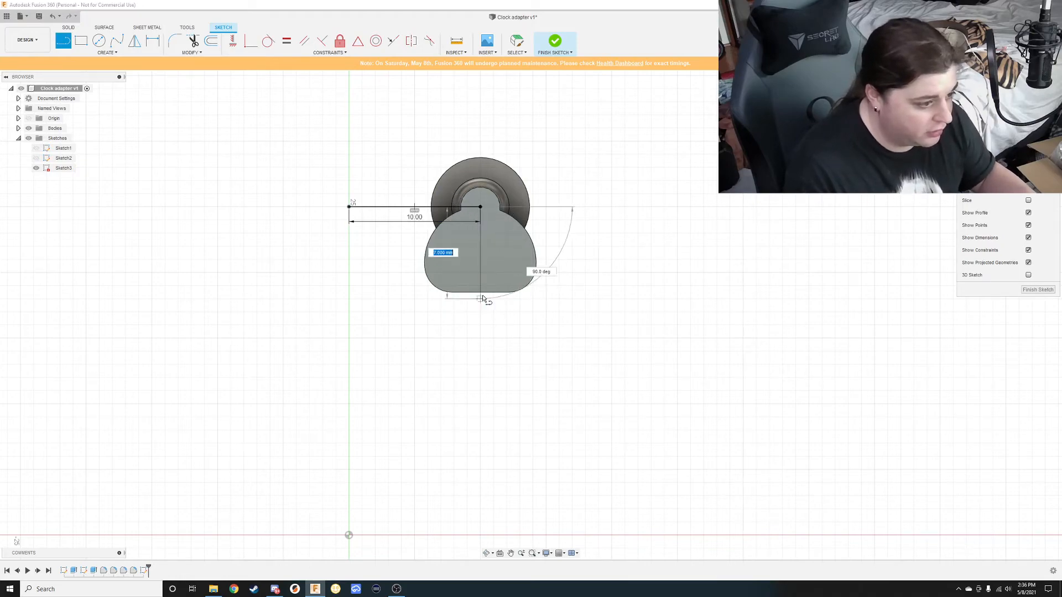
left_click(480, 292)
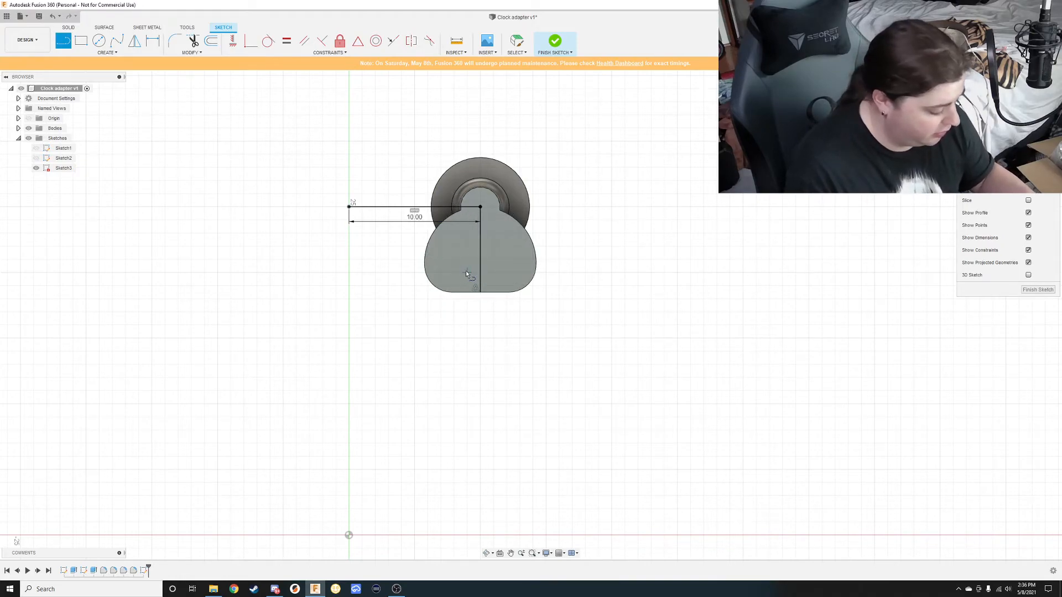
key("r")
left_click(480, 208)
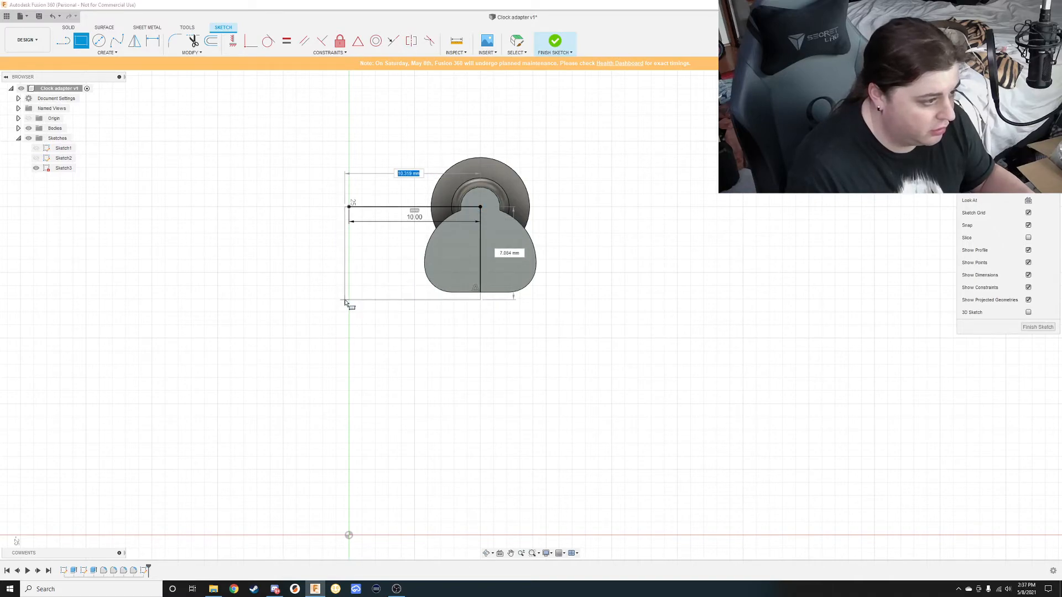
key("Escape")
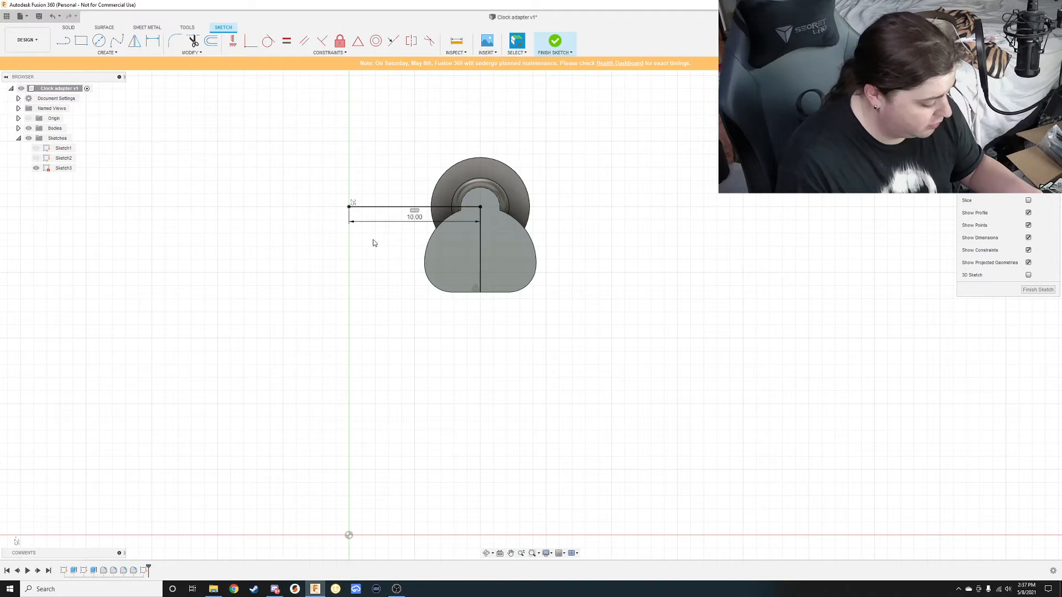
Draw a 20.5 mm wide, 75 mm tall rectangle down and left from the outer end of the 10 mm line.
key("r")
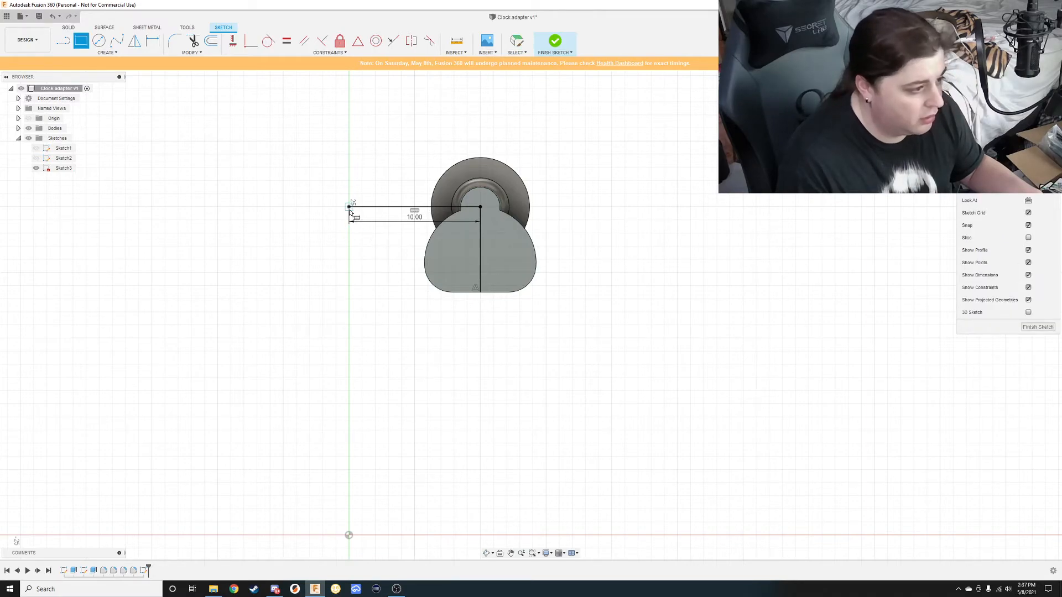
left_click(350, 209)
middle_click_drag(237, 446, 326, 410)
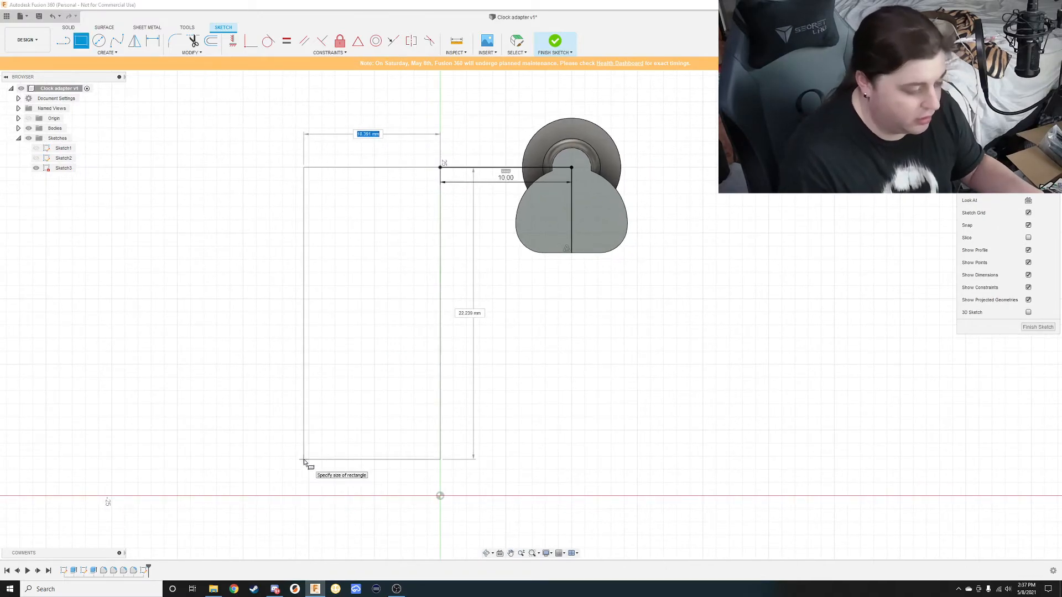
key("Tab")
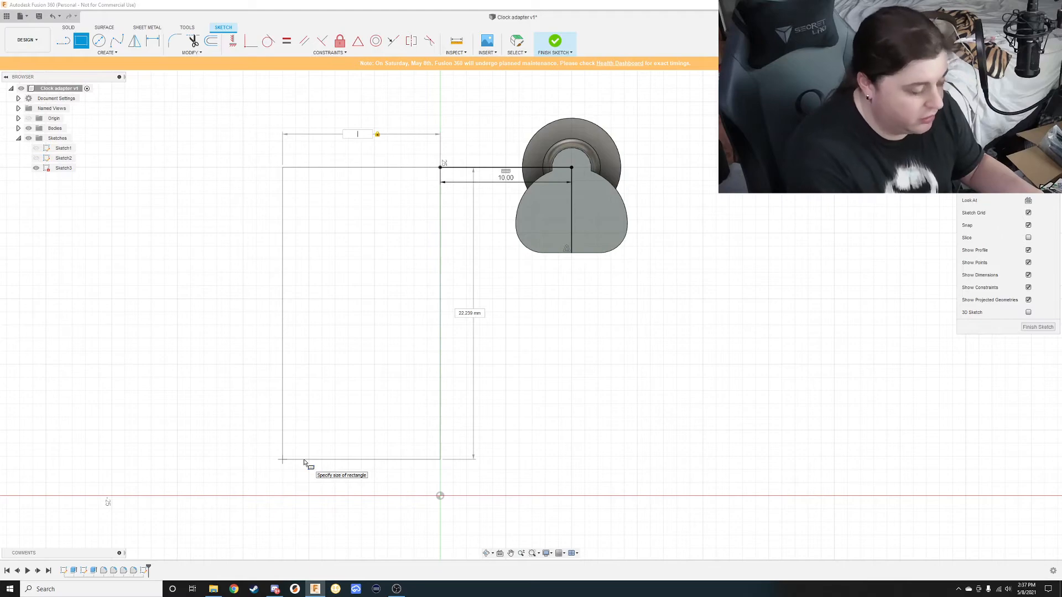
key("Tab")
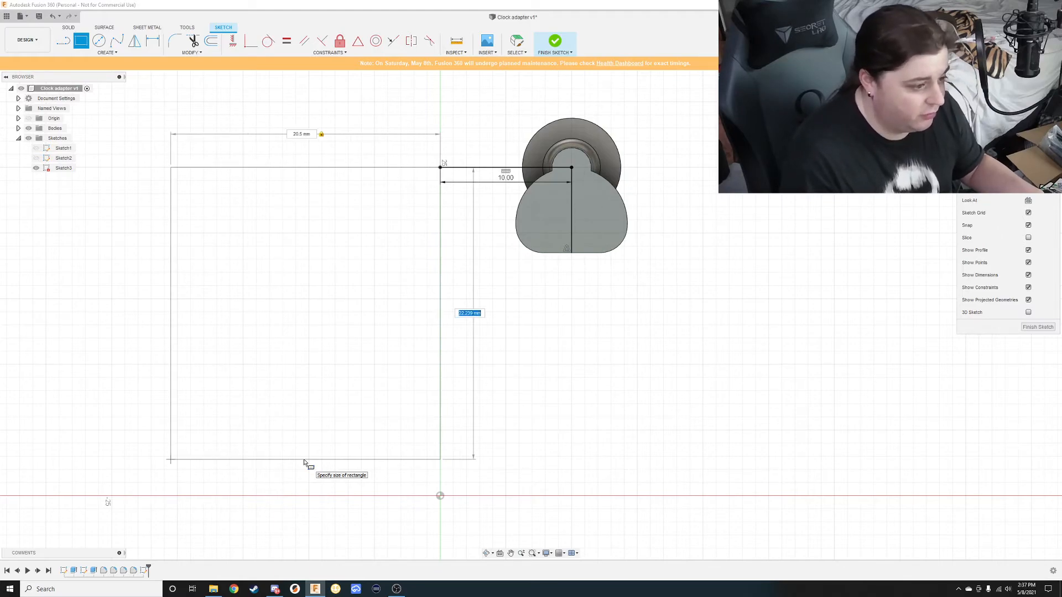
type("75")
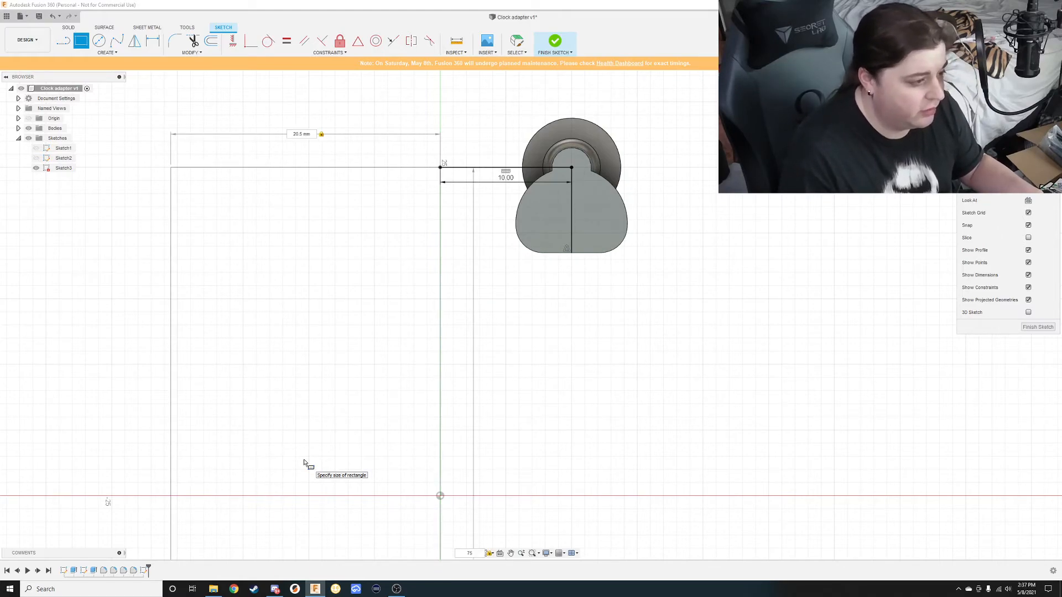
key("Return")
key("Escape")
Draw a rectangle from the small lobe's center to the 75 mm rectangle's lower right corner, filling the gap beside it.
scroll(525, 251, "down", 4)
scroll(511, 301, "down", 6)
scroll(489, 386, "up", 3)
middle_click_drag(501, 399, 427, 260)
scroll(429, 302, "down", 2)
scroll(423, 303, "up", 4)
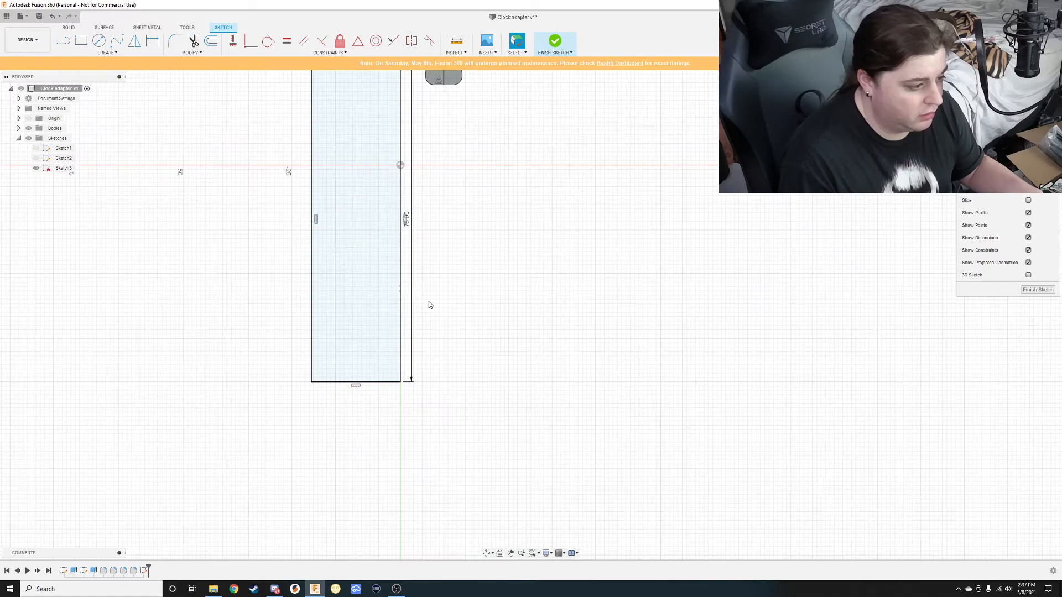
middle_click_drag(429, 304, 424, 442)
scroll(425, 441, "up", 1)
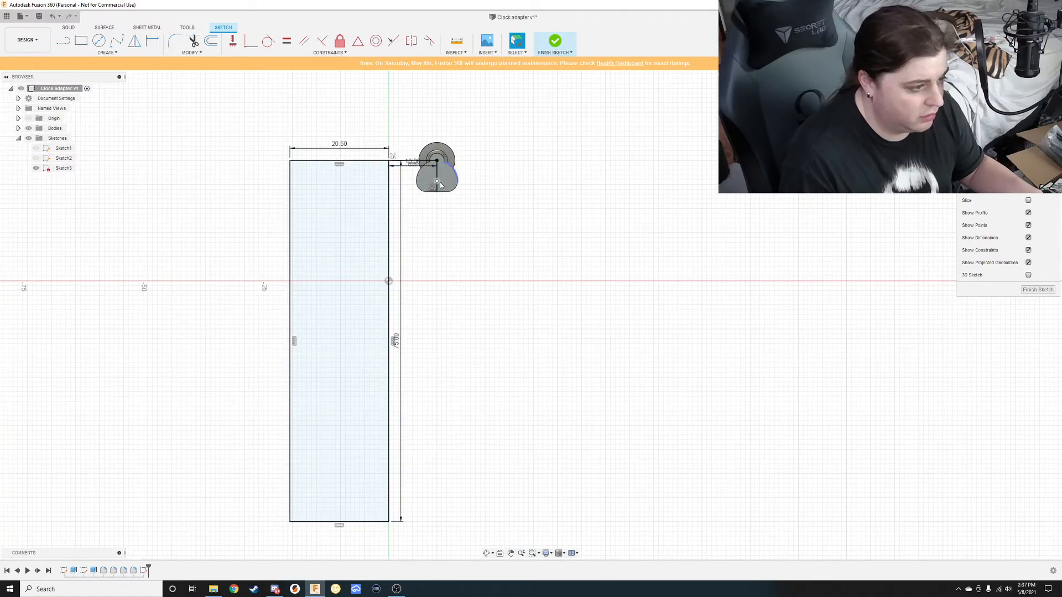
key("r")
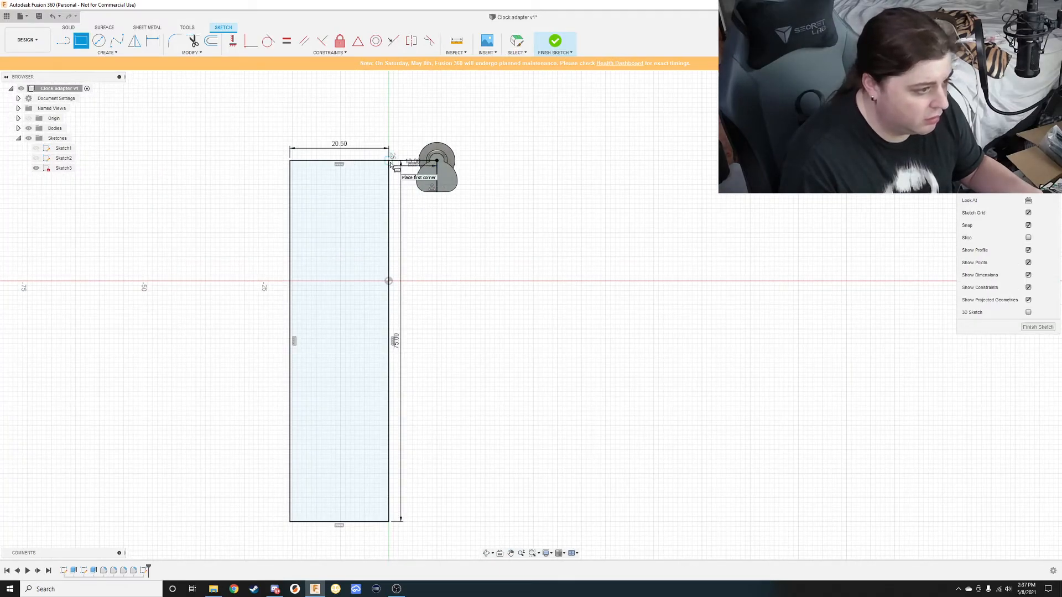
left_click(437, 162)
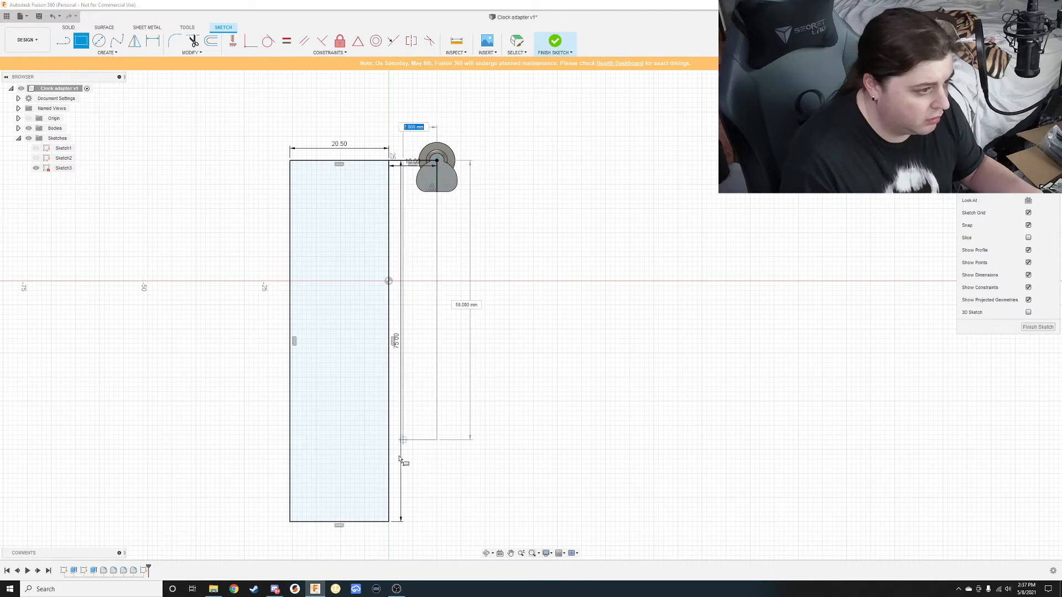
left_click(388, 524)
scroll(418, 178, "down", 1)
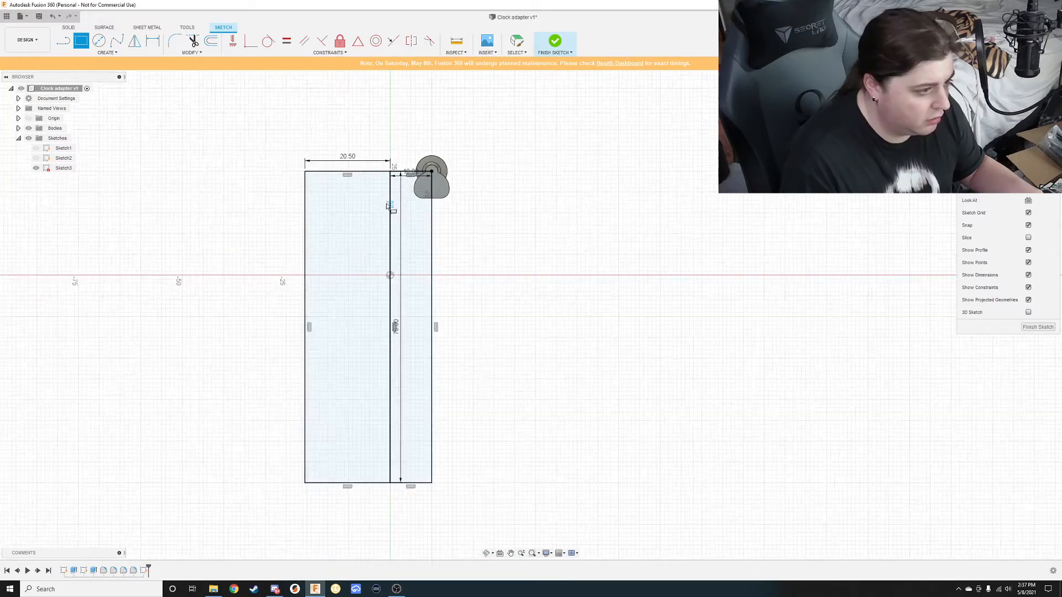
scroll(340, 149, "up", 2)
left_click(457, 156)
key("Tab")
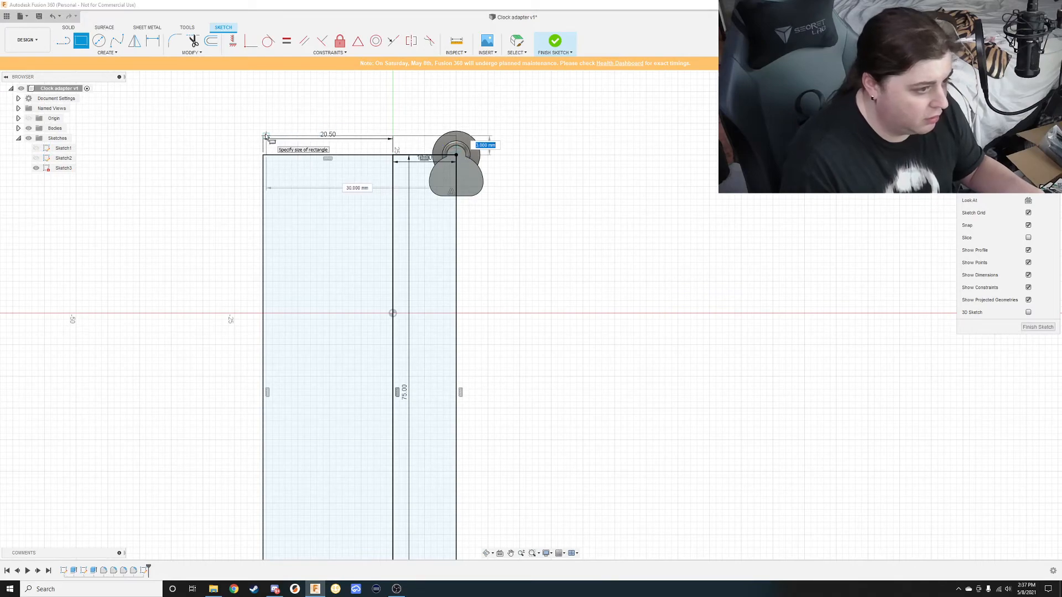
type("54")
key("BackSpace")
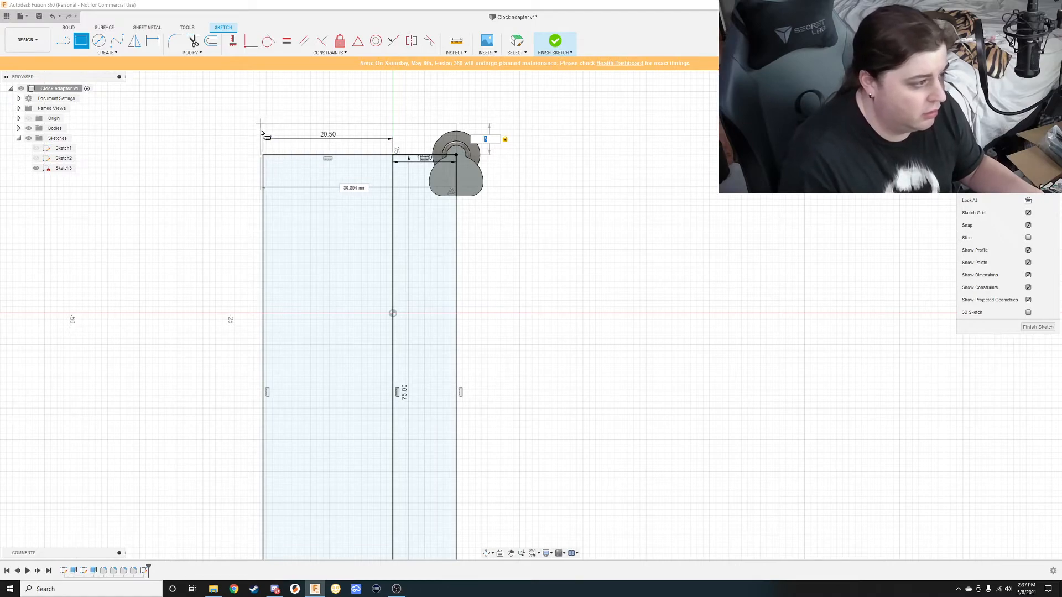
key("Escape")
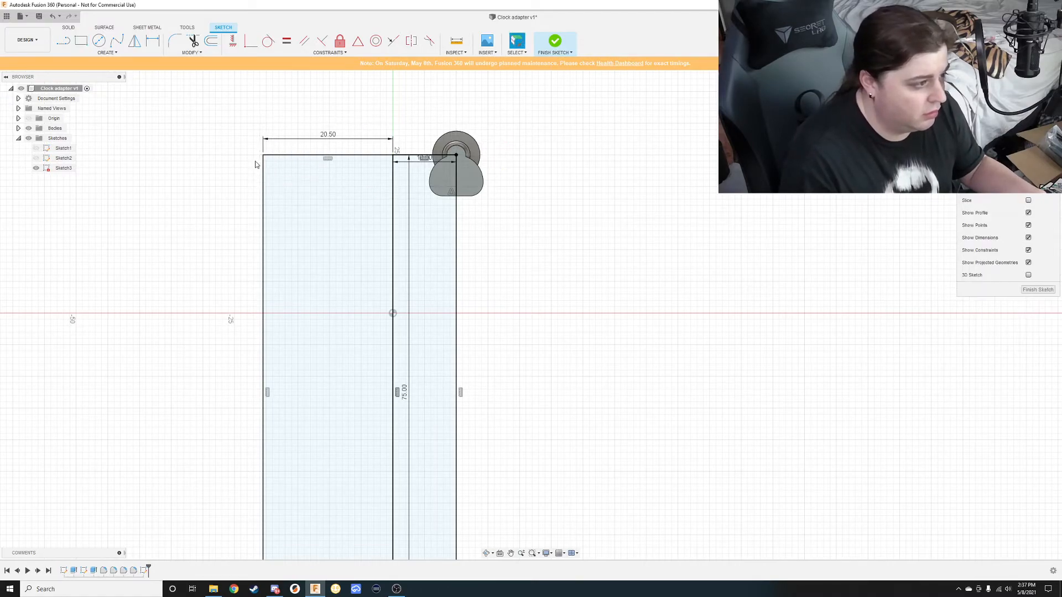
key("r")
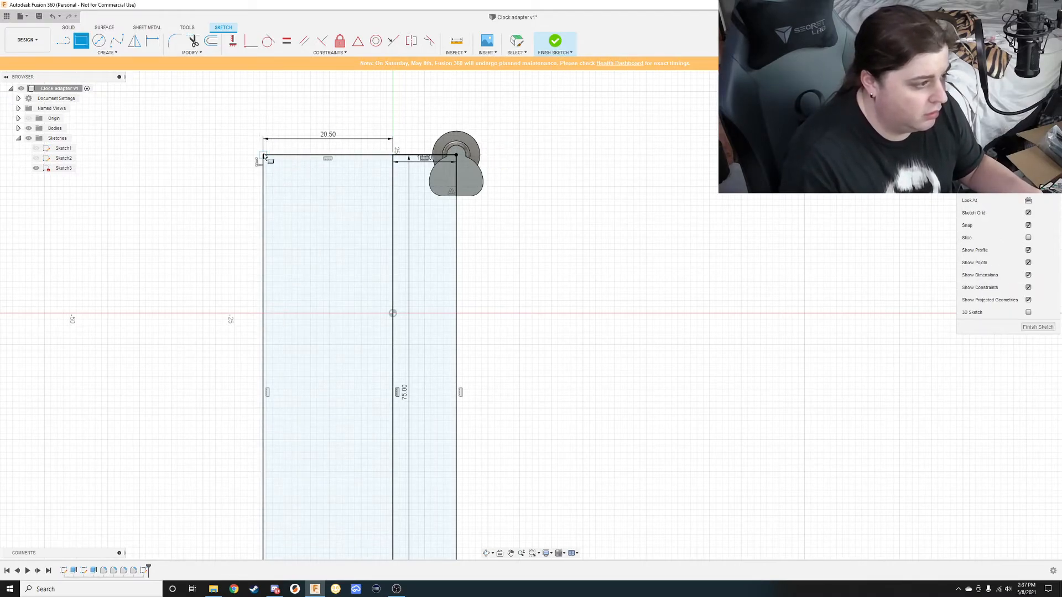
key("Escape")
Draw a vertical line from the small lobe's center straight up past the top of the cylinder.
key("l")
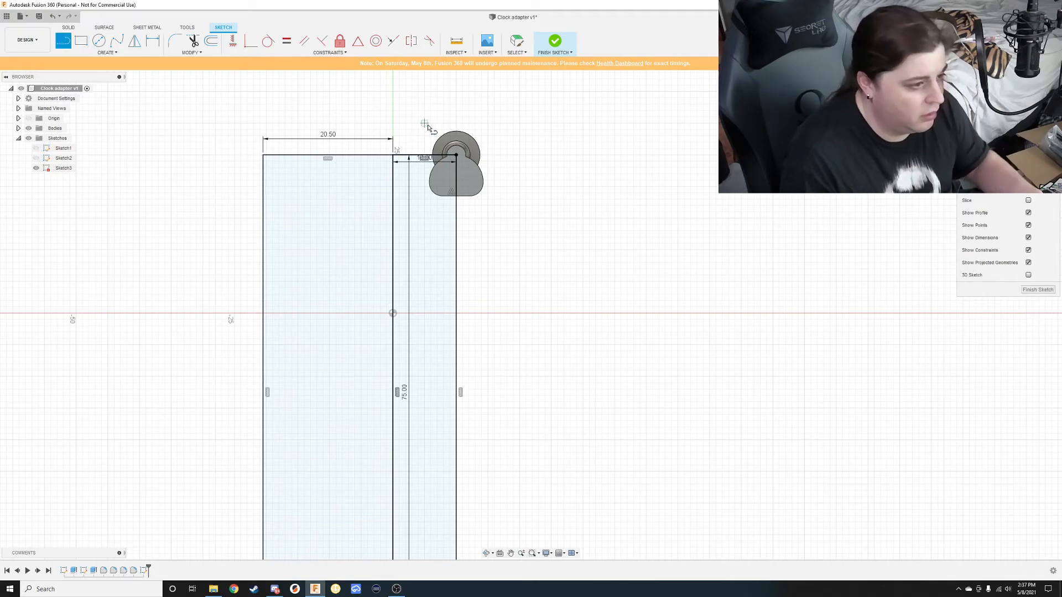
left_click(456, 156)
middle_click_drag(459, 94, 446, 171)
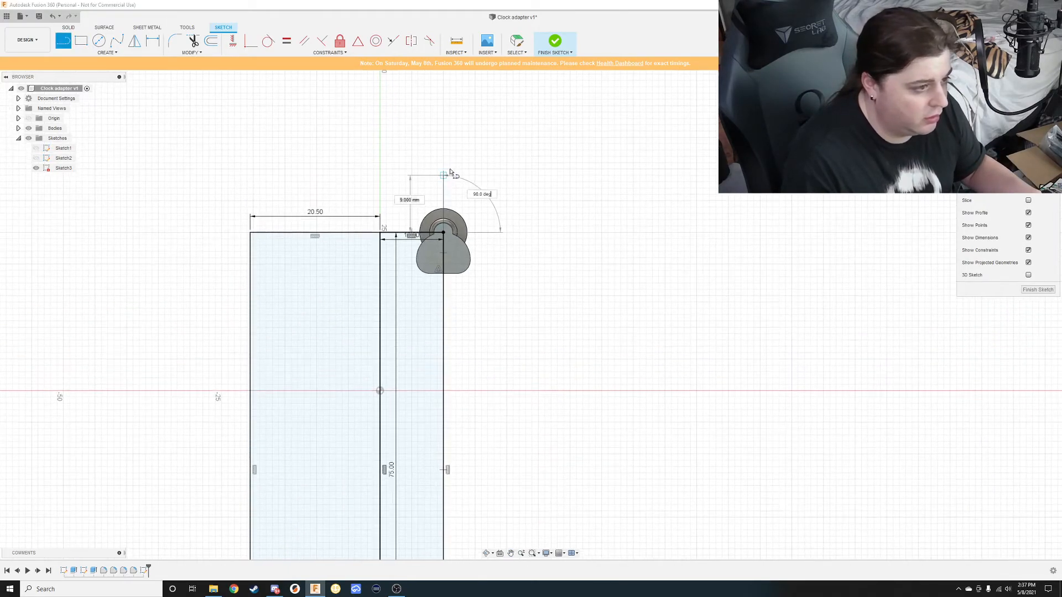
left_click(443, 88)
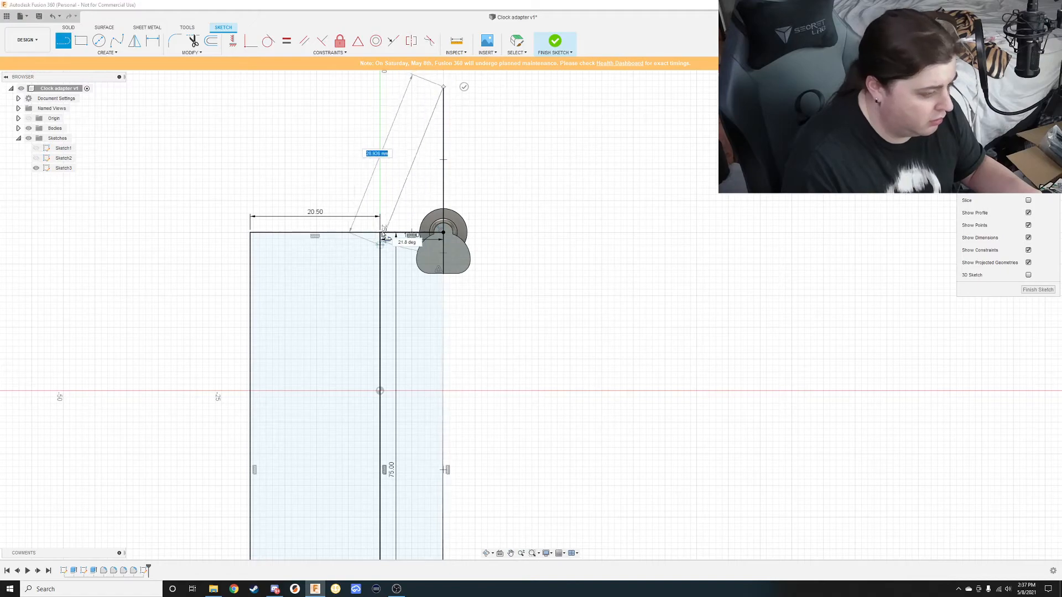
key("Escape")
Draw a 5 mm high rectangle along the top of both rectangles, from their upper left corner to the vertical center line.
key("r")
left_click(252, 234)
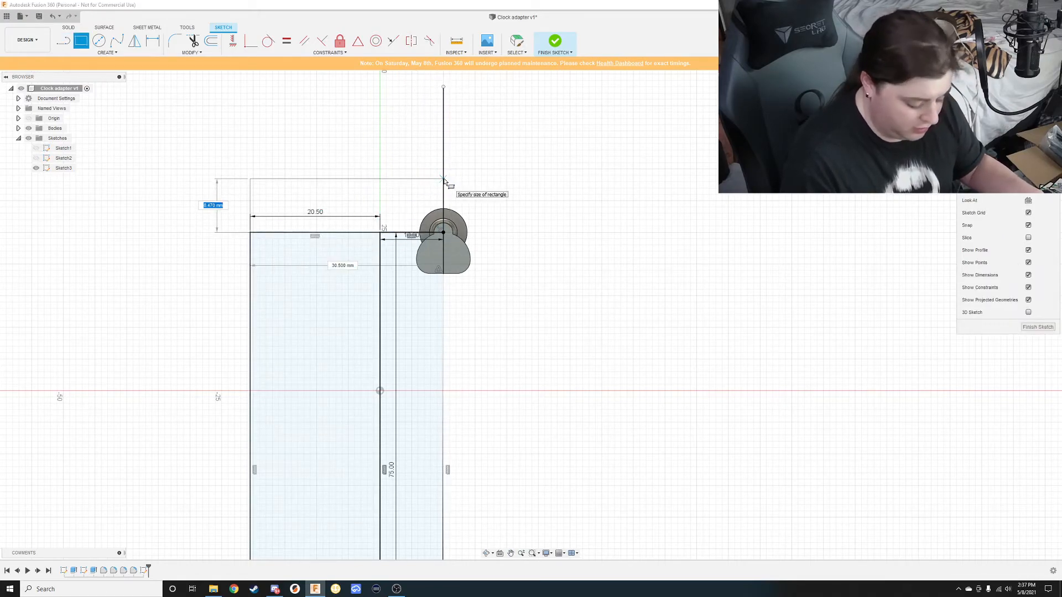
type("5")
key("Return")
key("Escape")
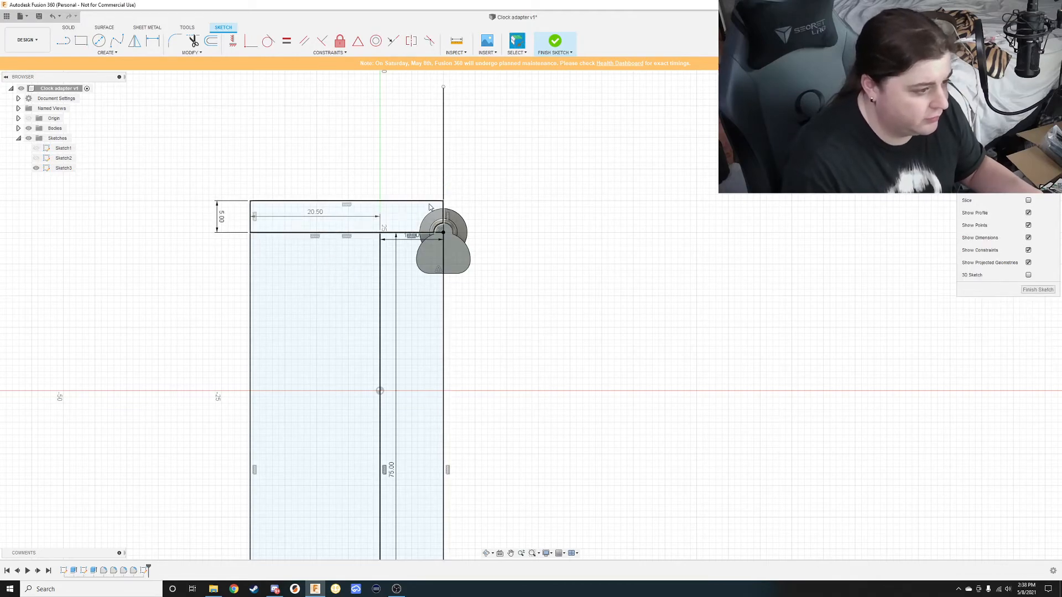
Draw a 5 mm wide, 80 mm tall rectangle along the outer left side, from the top strip's upper corner to the bottom edge.
scroll(429, 204, "down", 4)
scroll(365, 213, "up", 2)
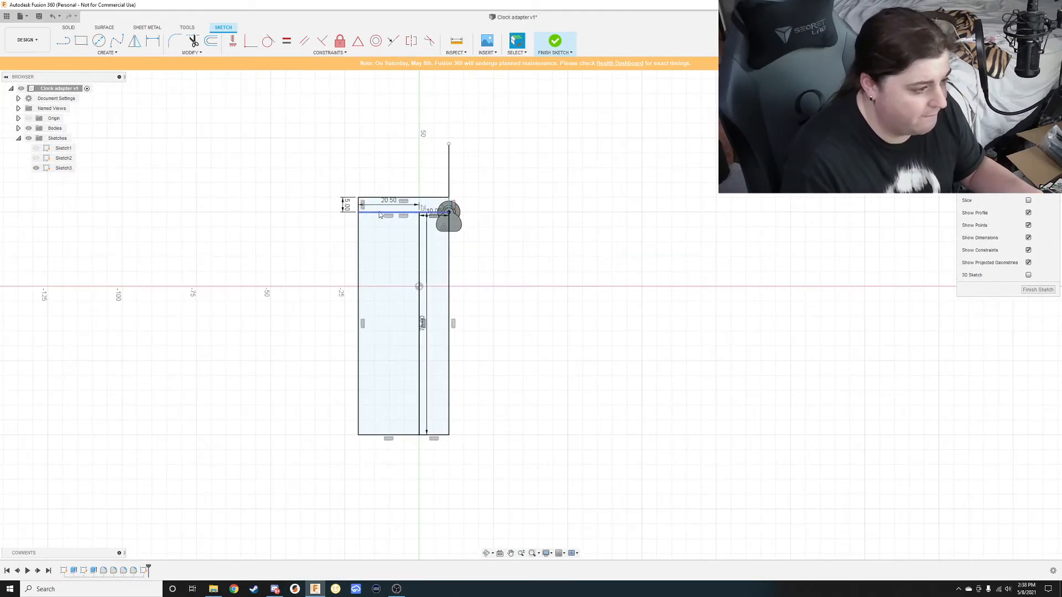
key("r")
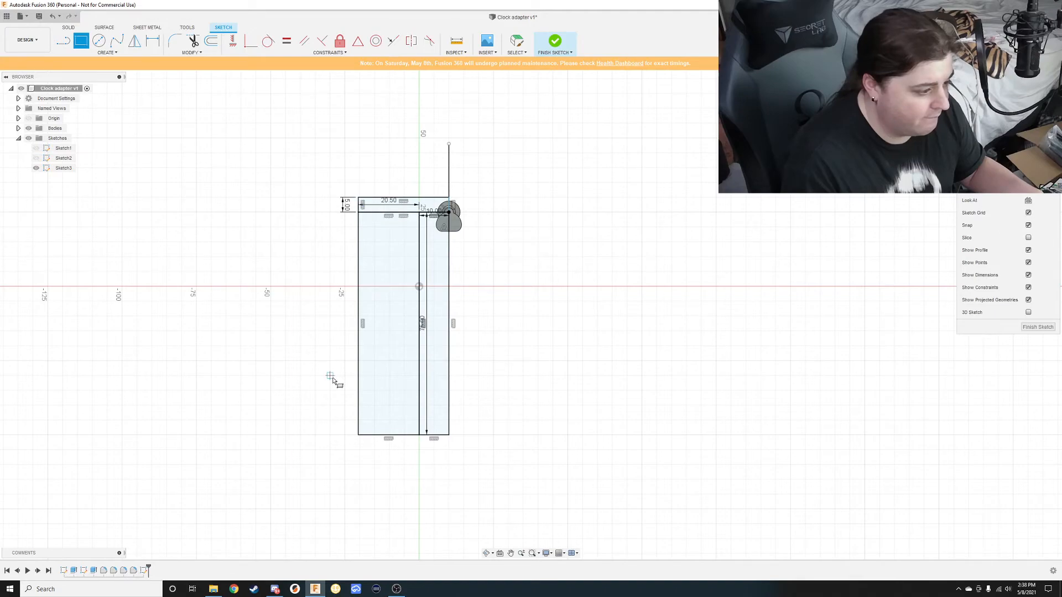
left_click(359, 200)
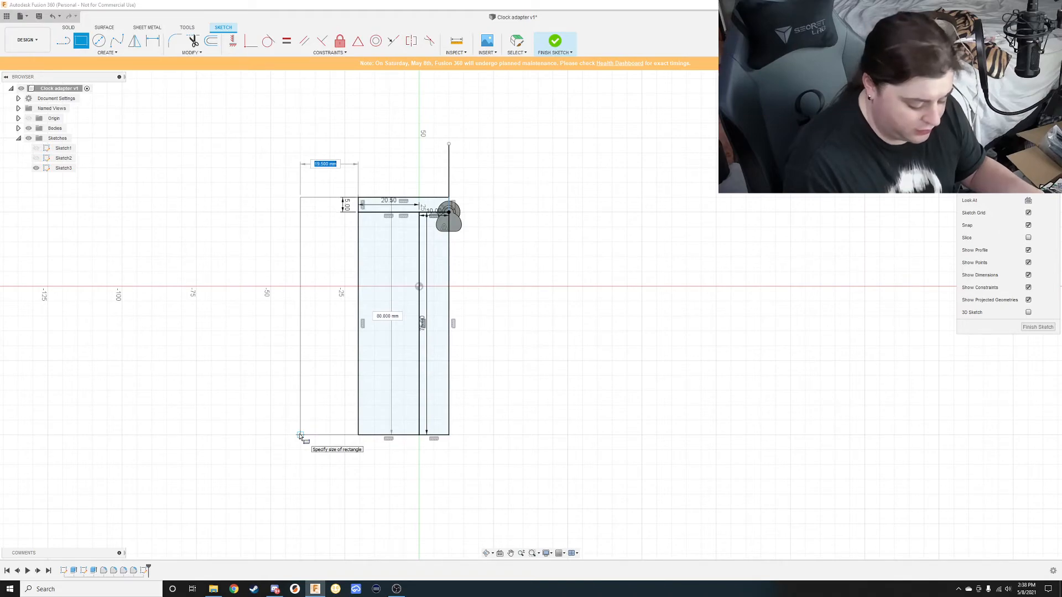
type("5")
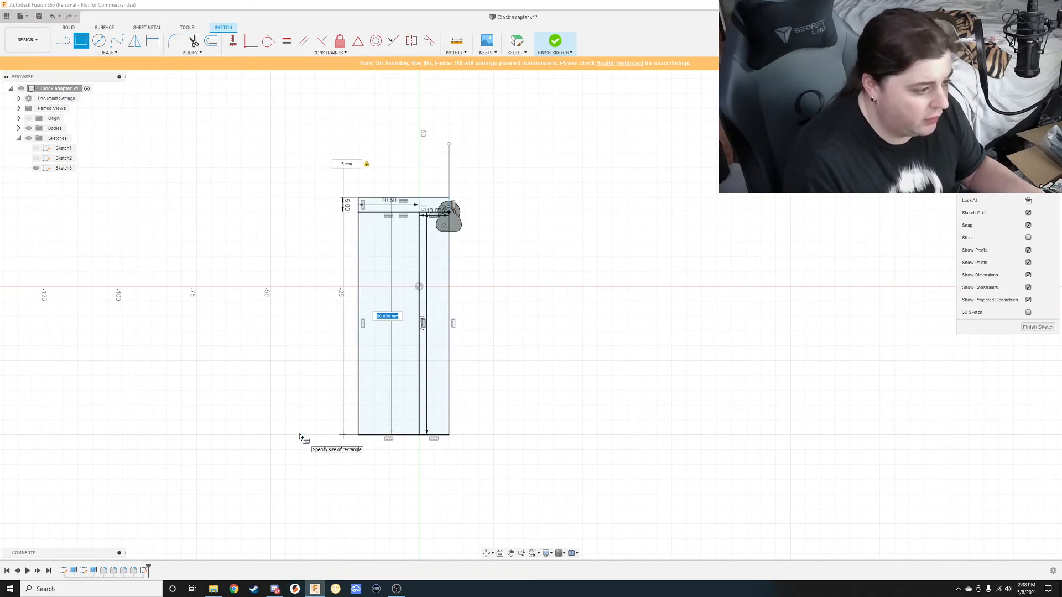
key("Return")
key("Escape")
Mirror all the rectangle geometry to the other side, using the vertical line above the small lobe as mirror line.
scroll(425, 322, "down", 3)
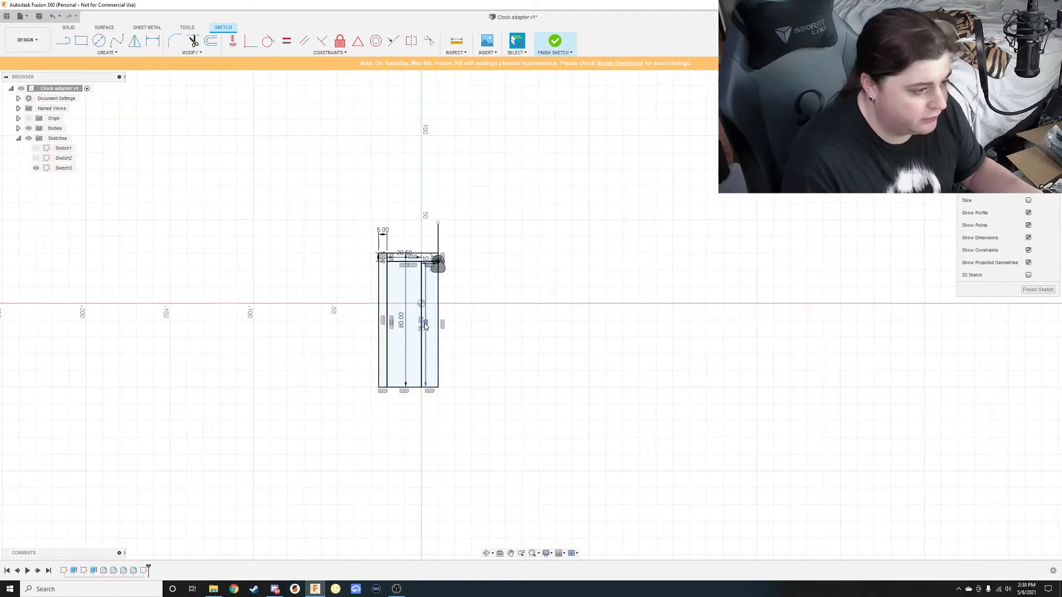
scroll(425, 322, "up", 6)
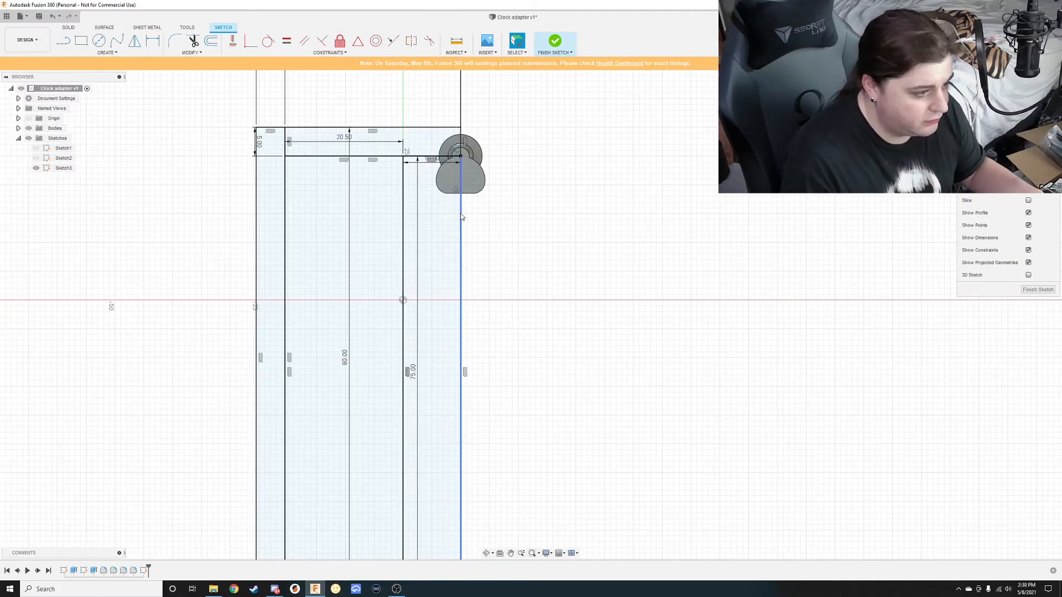
scroll(454, 138, "down", 2)
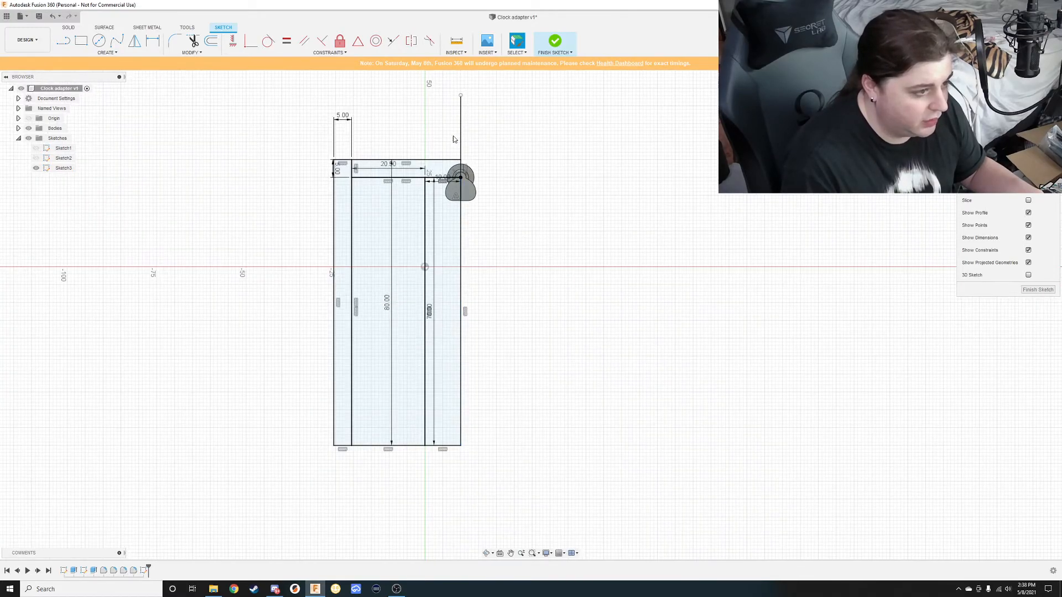
left_click(107, 52)
left_click(78, 173)
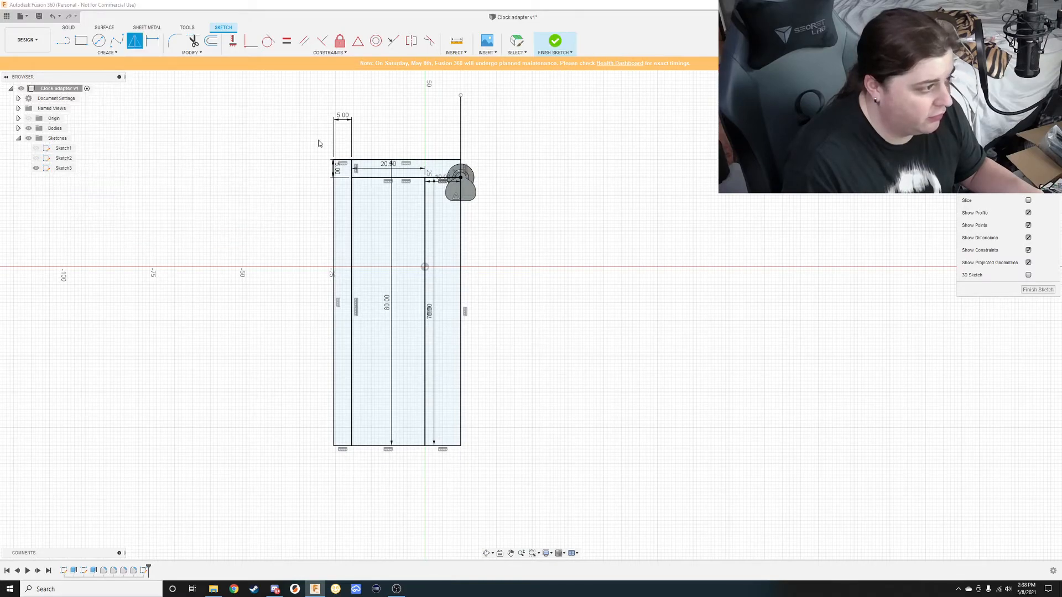
left_click_drag(293, 159, 457, 492)
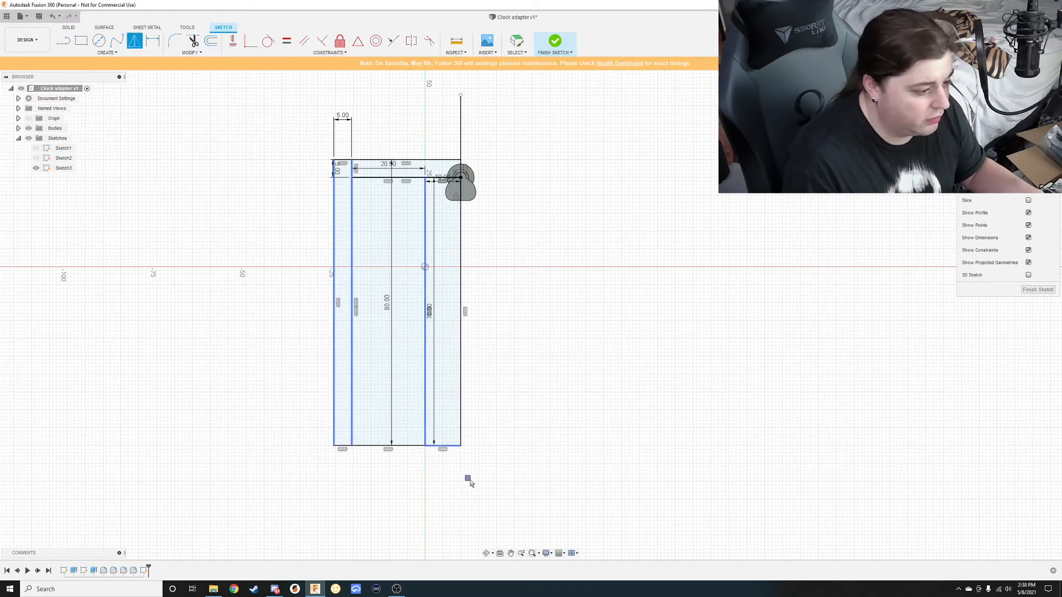
left_click_drag(341, 449, 391, 431)
left_click(462, 383)
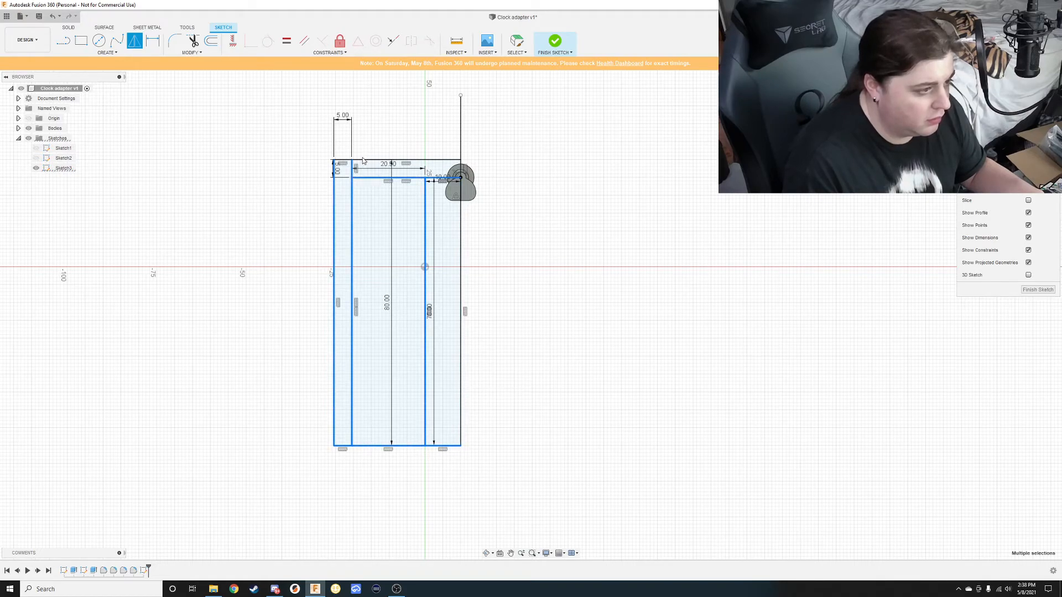
scroll(362, 165, "down", 2)
scroll(365, 165, "up", 6)
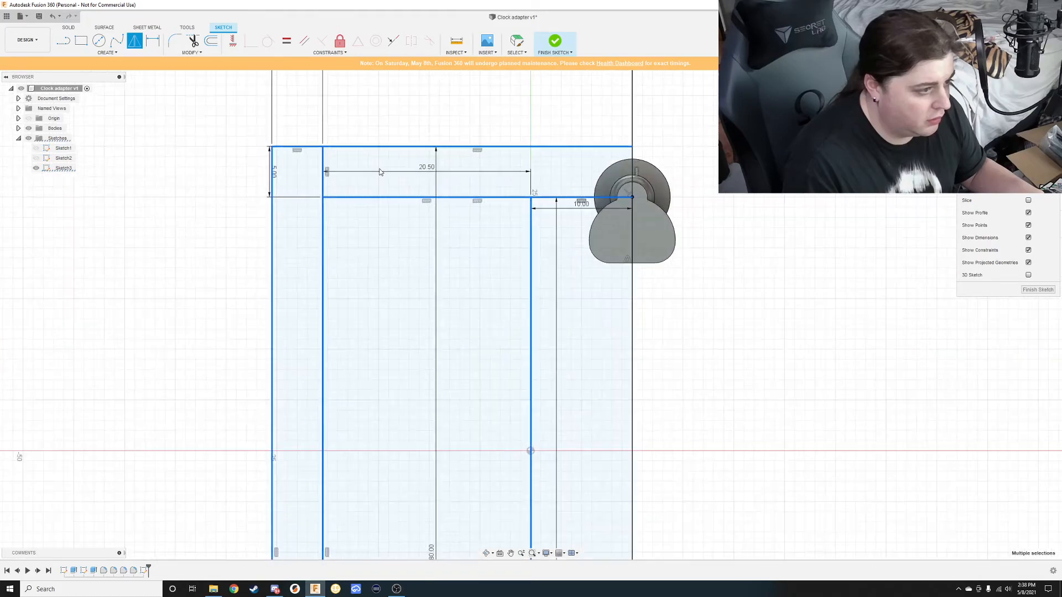
scroll(614, 186, "down", 4)
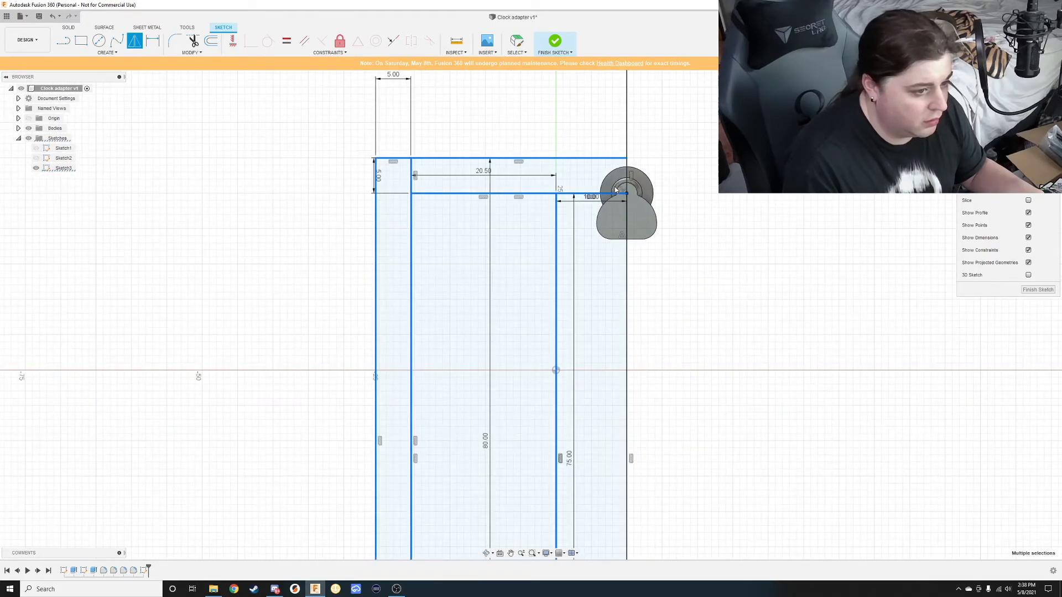
middle_click_drag(661, 265, 494, 245)
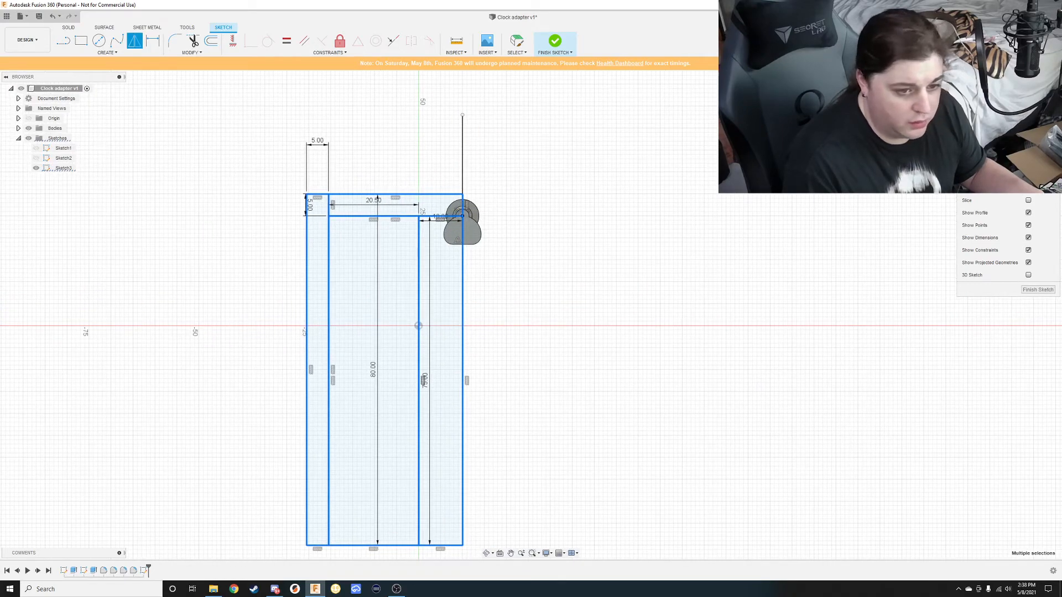
left_click(463, 164)
left_click(912, 169)
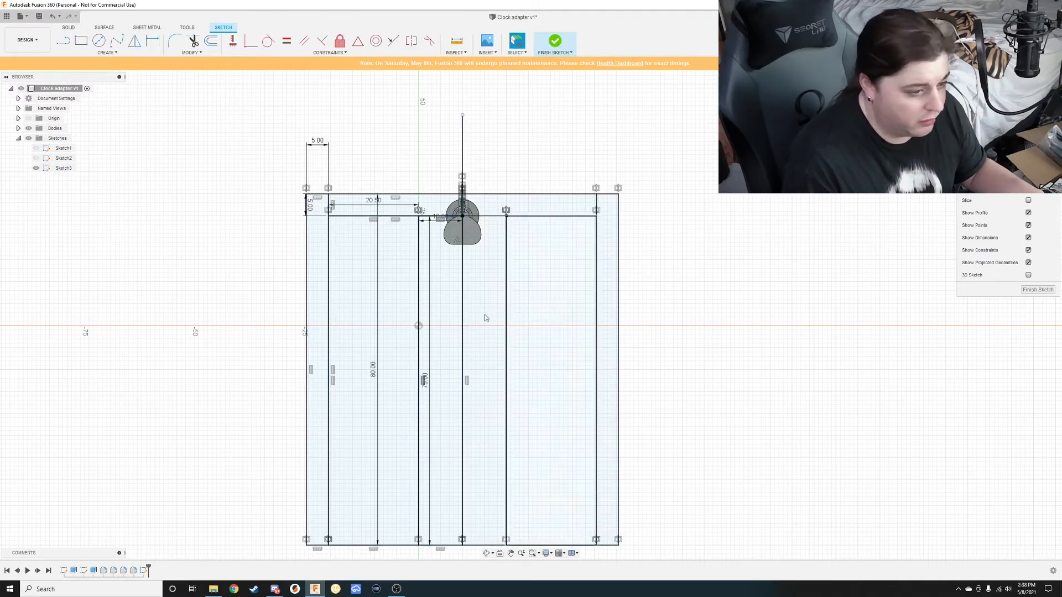
Finish the frame layout sketch and return to solid modeling.
scroll(456, 298, "down", 3)
scroll(457, 291, "up", 3)
left_click(1033, 291)
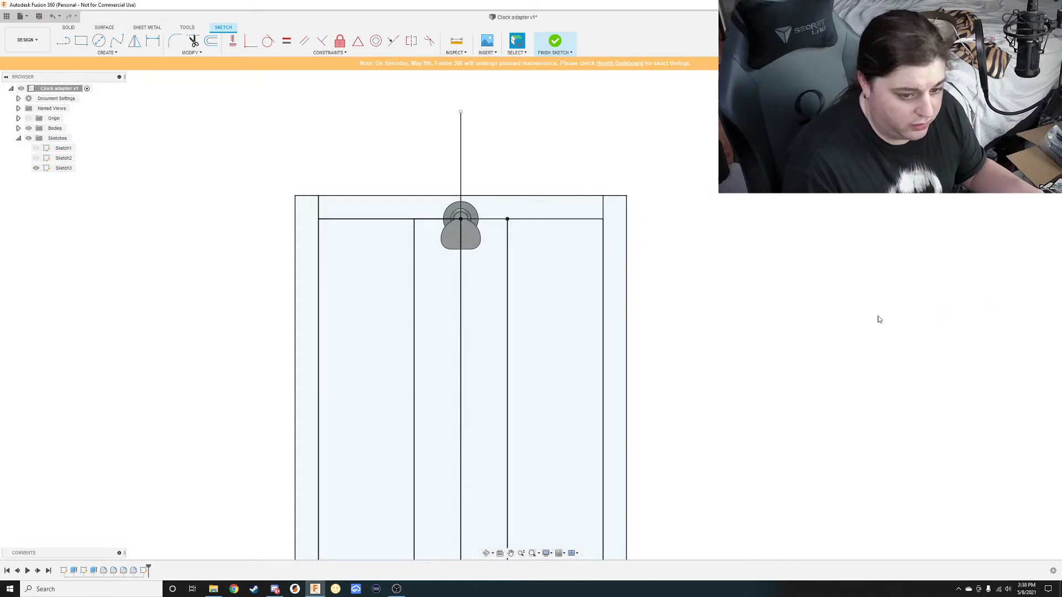
scroll(426, 338, "down", 5)
scroll(416, 317, "up", 5)
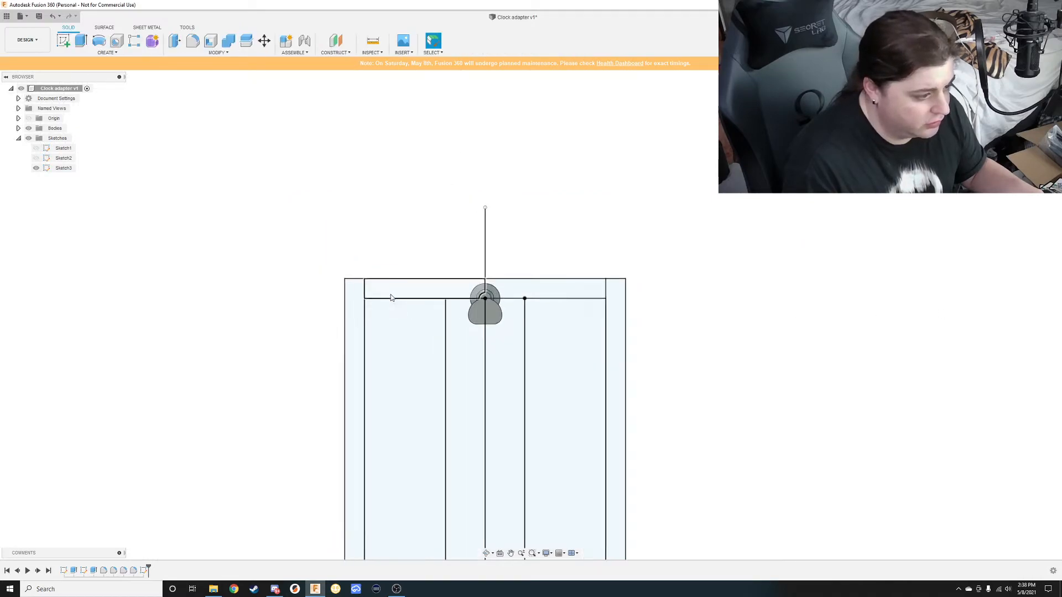
Extrude all frame strips and the center column, including the areas over the adapter, by 5 mm + 2.5 mm, joined to the body.
key("e")
left_click(276, 219)
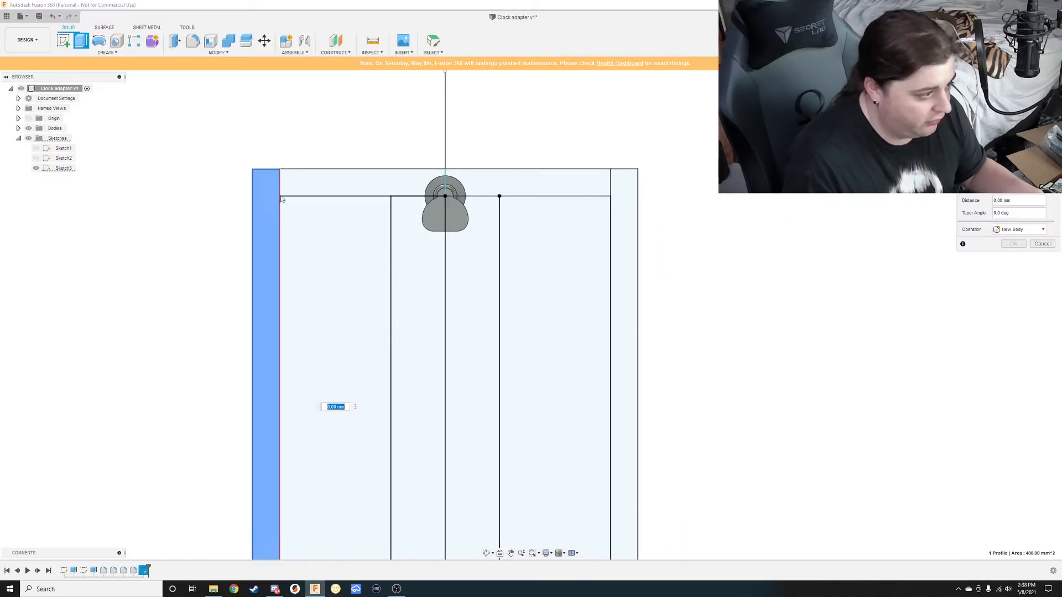
left_click(327, 175)
left_click(439, 280)
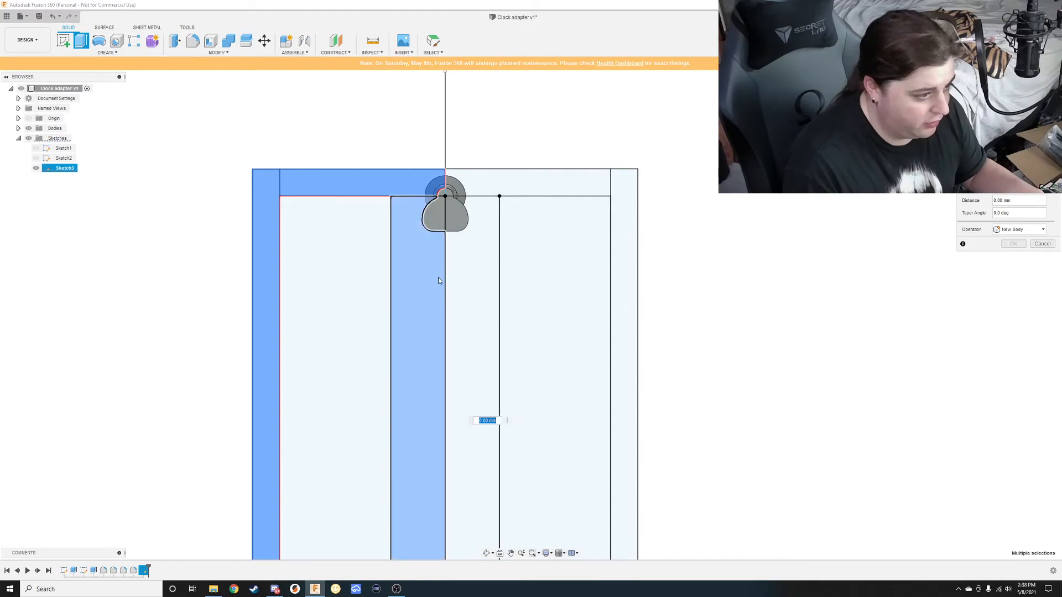
left_click(429, 222)
left_click(458, 224)
left_click(480, 228)
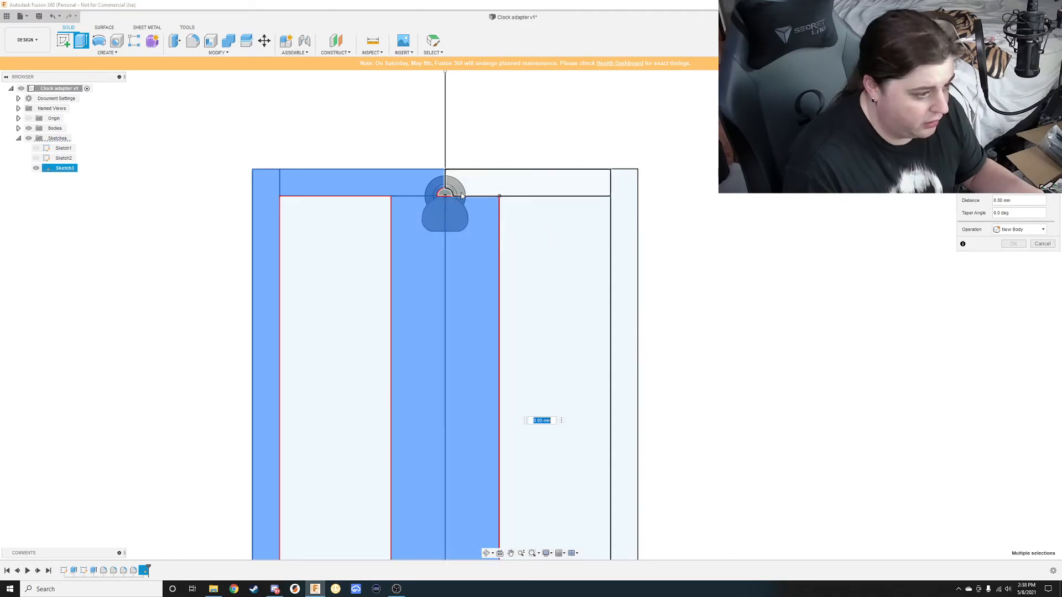
left_click(536, 185)
left_click(621, 216)
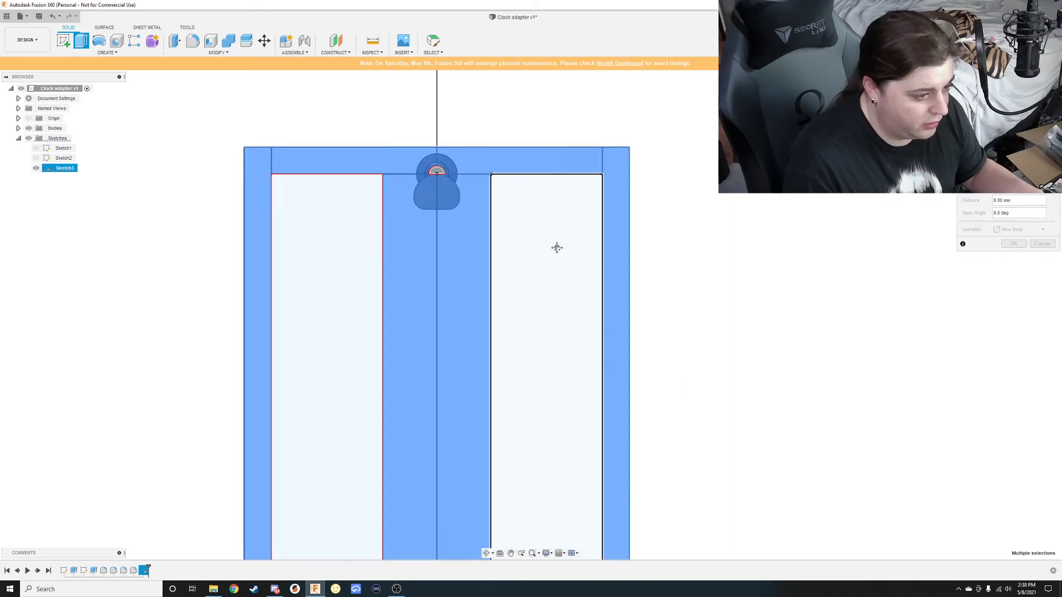
type("5-2.5")
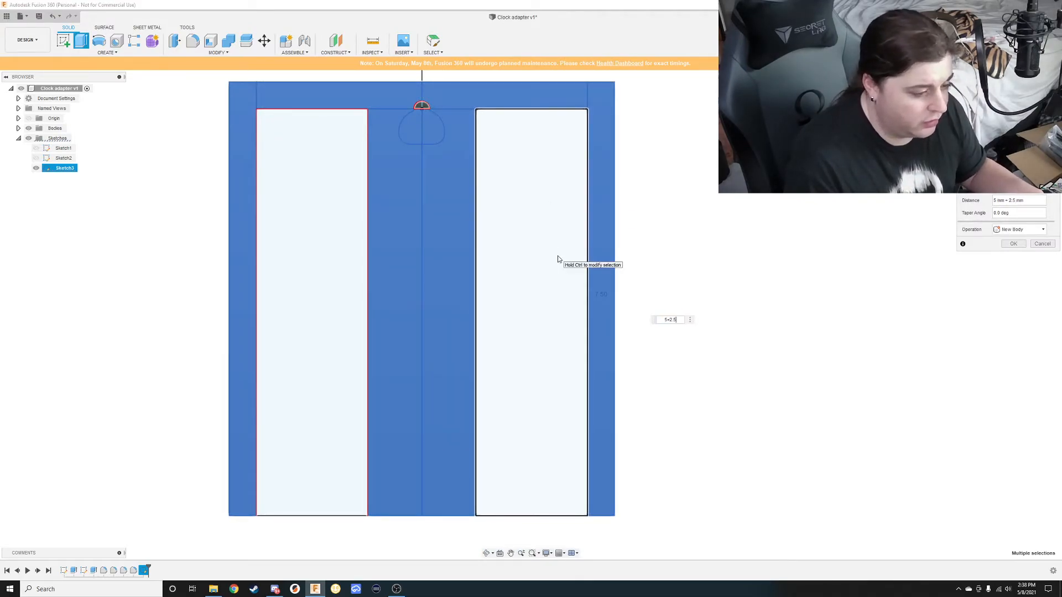
scroll(427, 107, "up", 5)
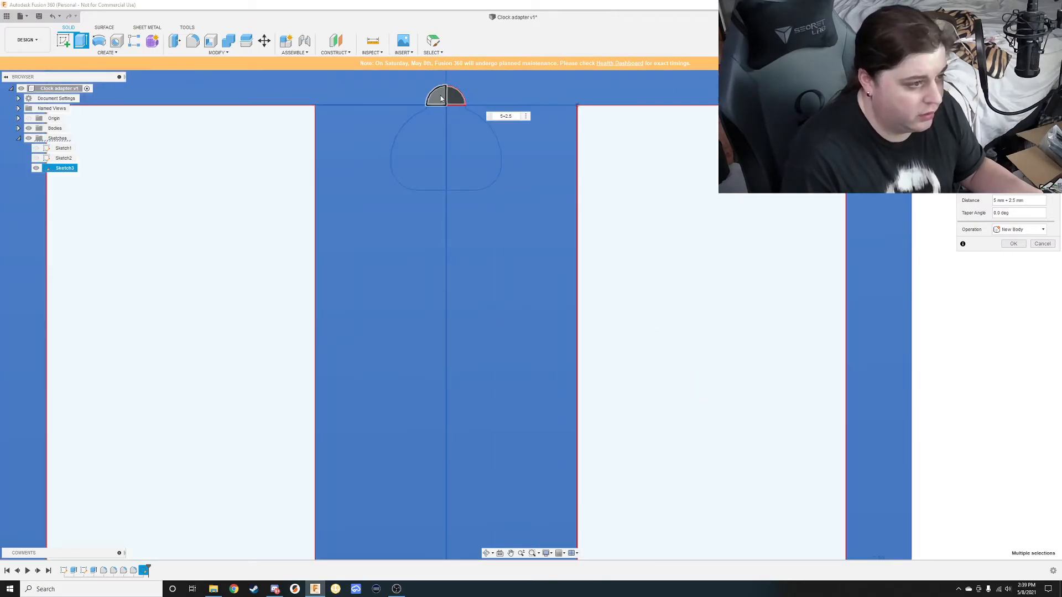
left_click(525, 166)
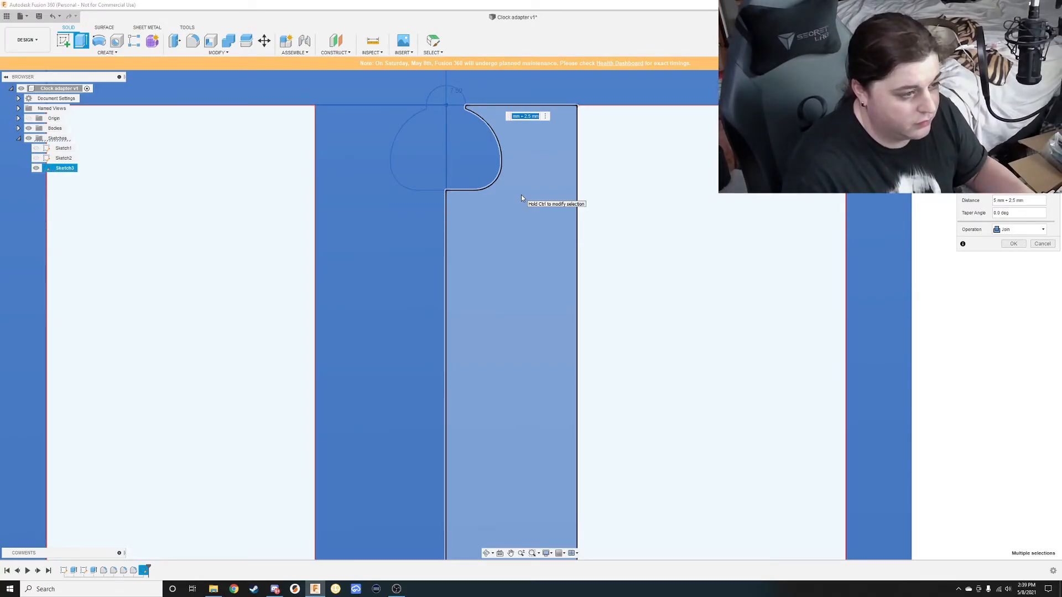
key("Return")
scroll(470, 249, "down", 4)
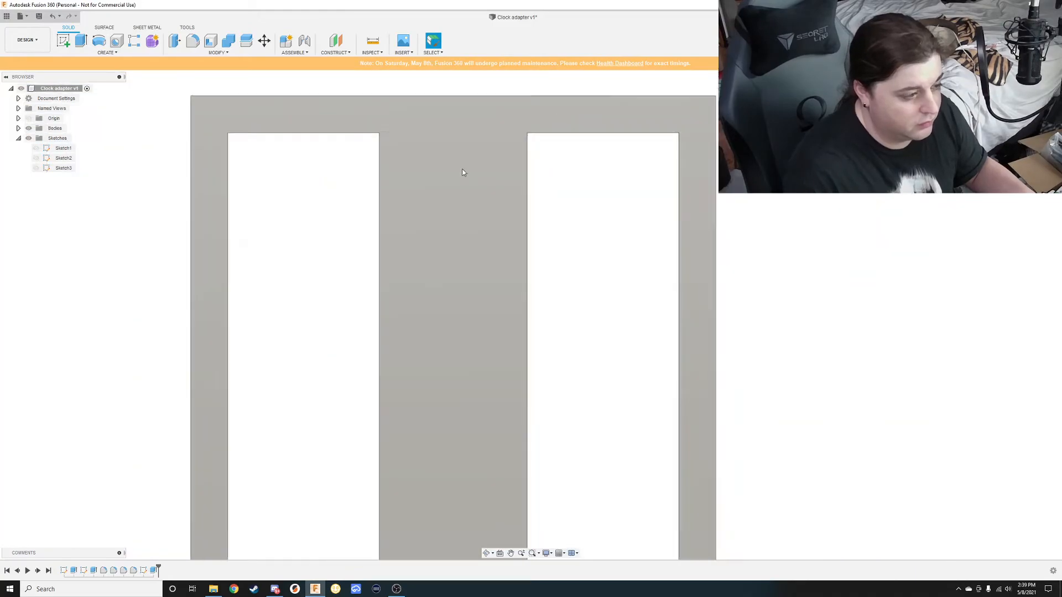
Edit the frame layout sketch to set the center column's half width to 11 mm, and finish the sketch.
double_click(152, 570)
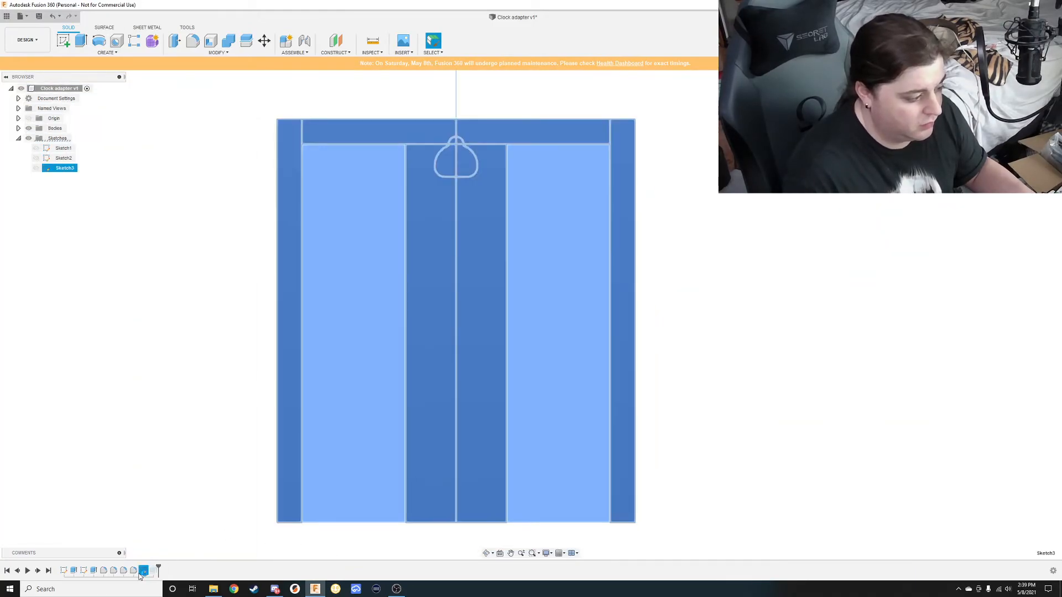
scroll(397, 148, "up", 3)
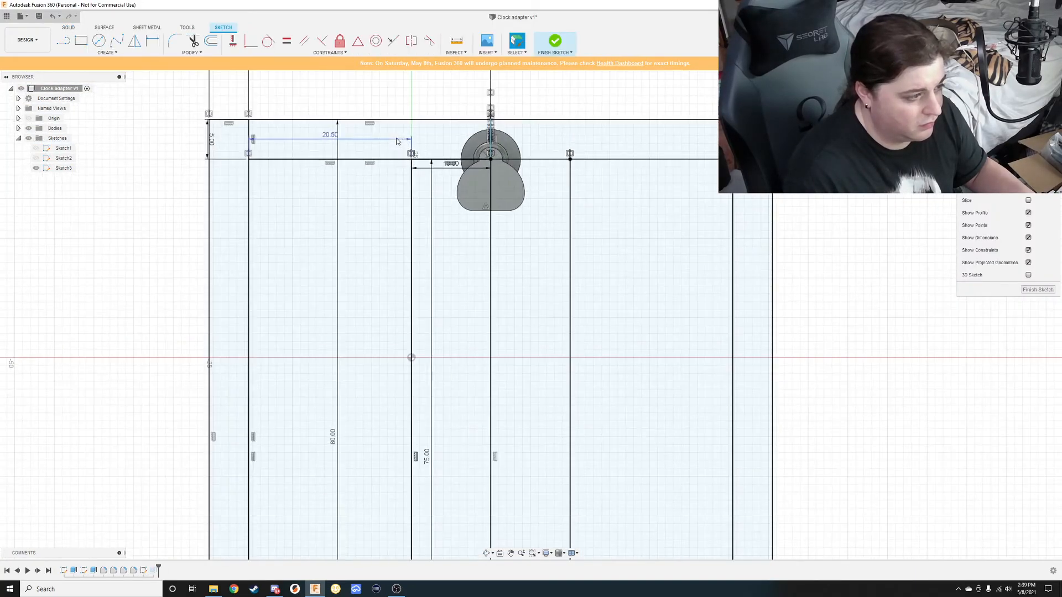
double_click(462, 171)
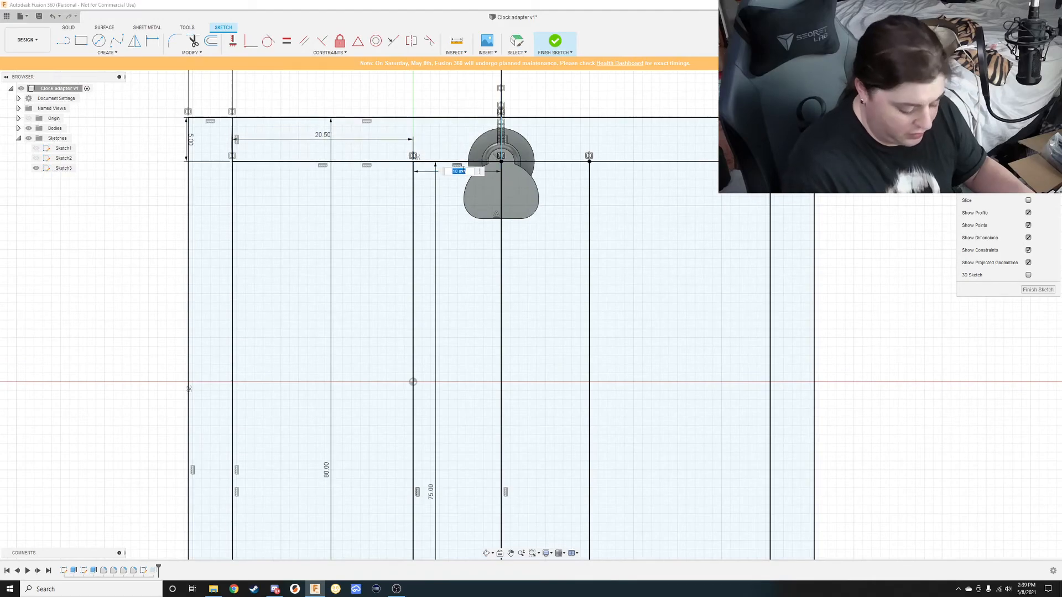
key("Return")
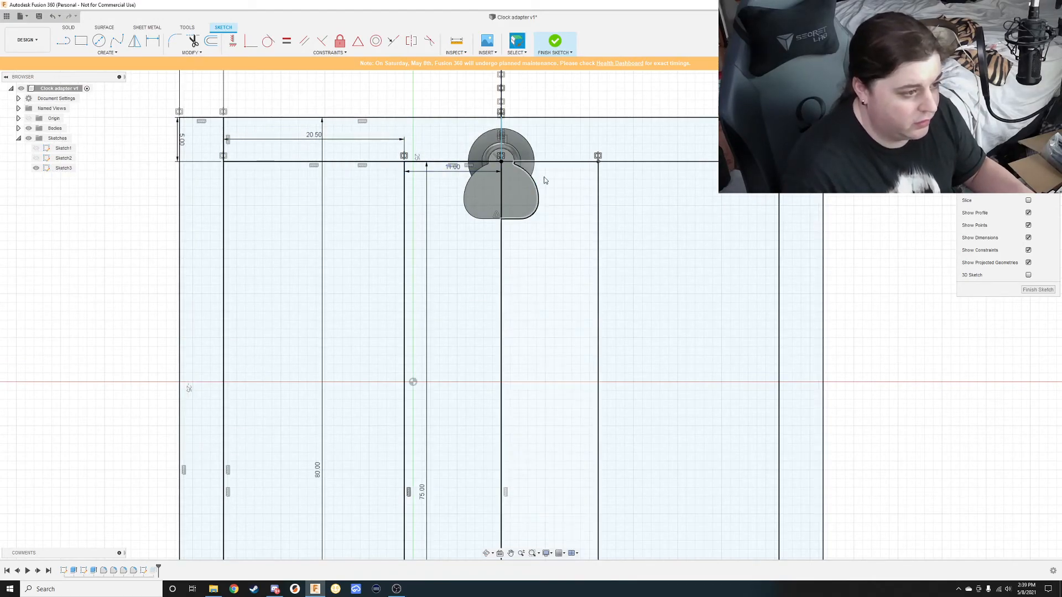
left_click(1037, 292)
scroll(572, 243, "down", 5)
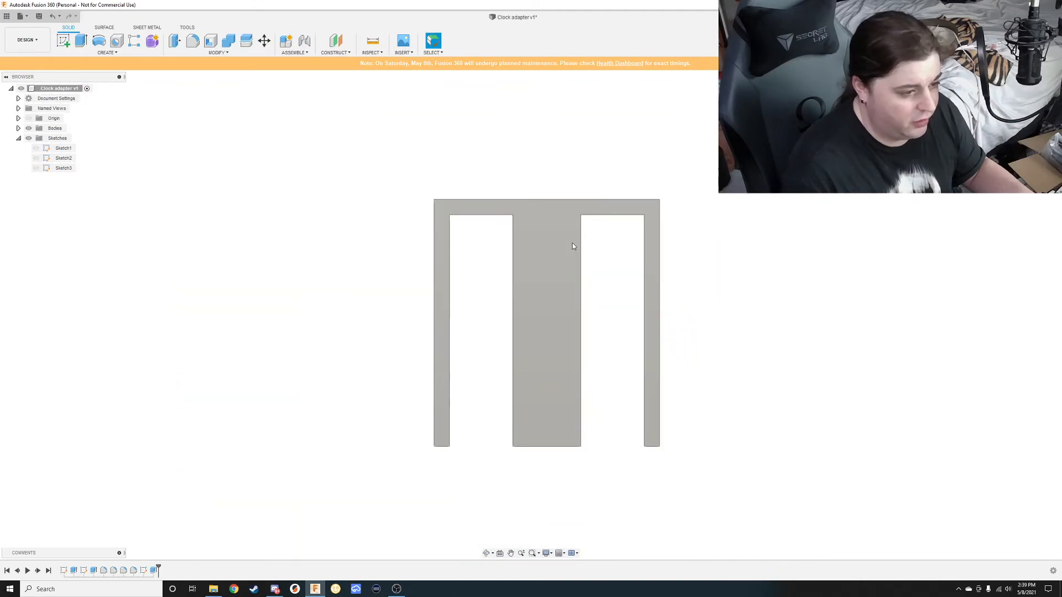
scroll(569, 239, "up", 4)
mouse_move(537, 246)
middle_mouse_down()
mouse_move(481, 229)
mouse_move(522, 299)
mouse_move(588, 304)
middle_mouse_up()
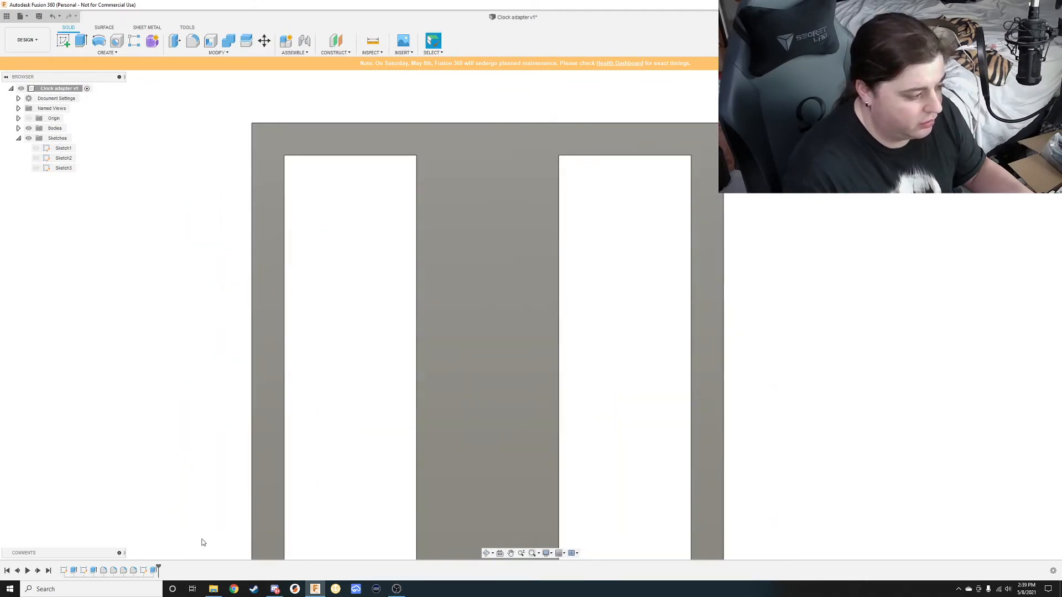
double_click(154, 571)
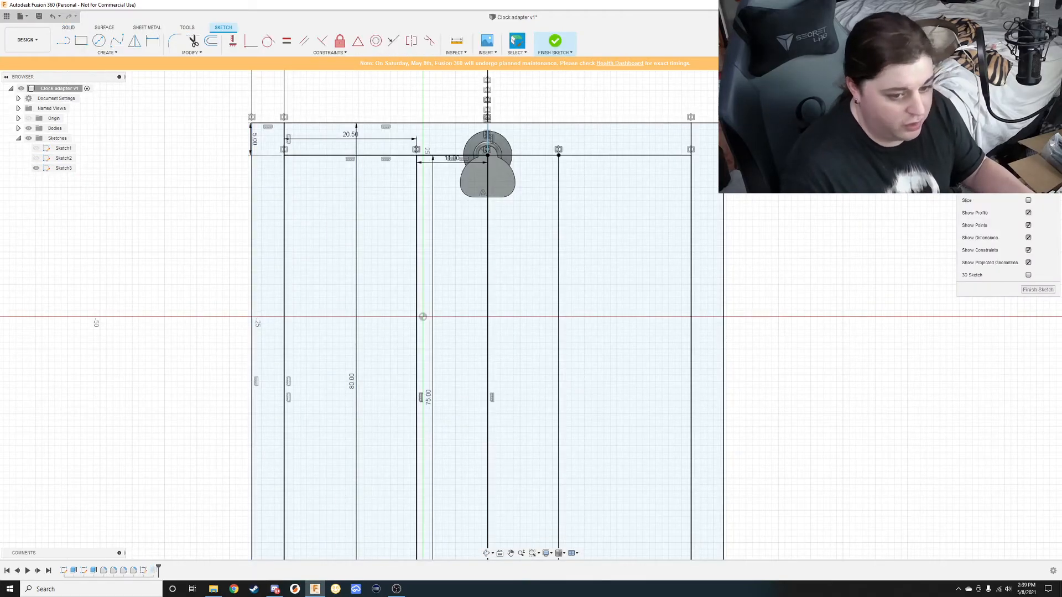
left_click(1038, 289)
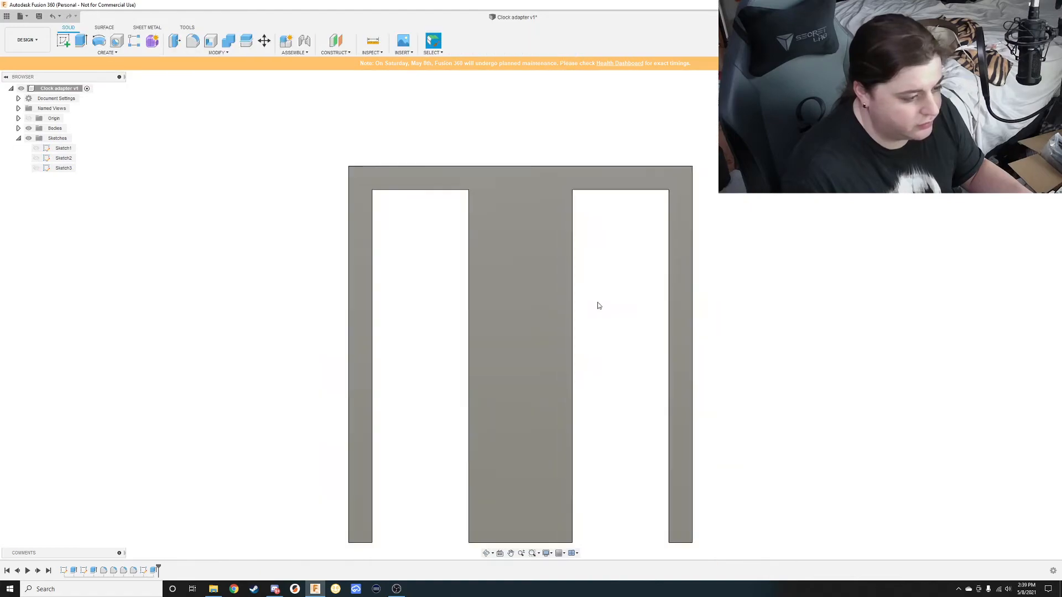
Show the frame layout sketch and extrude the two open rectangles between the strips by 5 mm.
left_click(36, 168)
key("e")
left_click(460, 300)
left_click(622, 310)
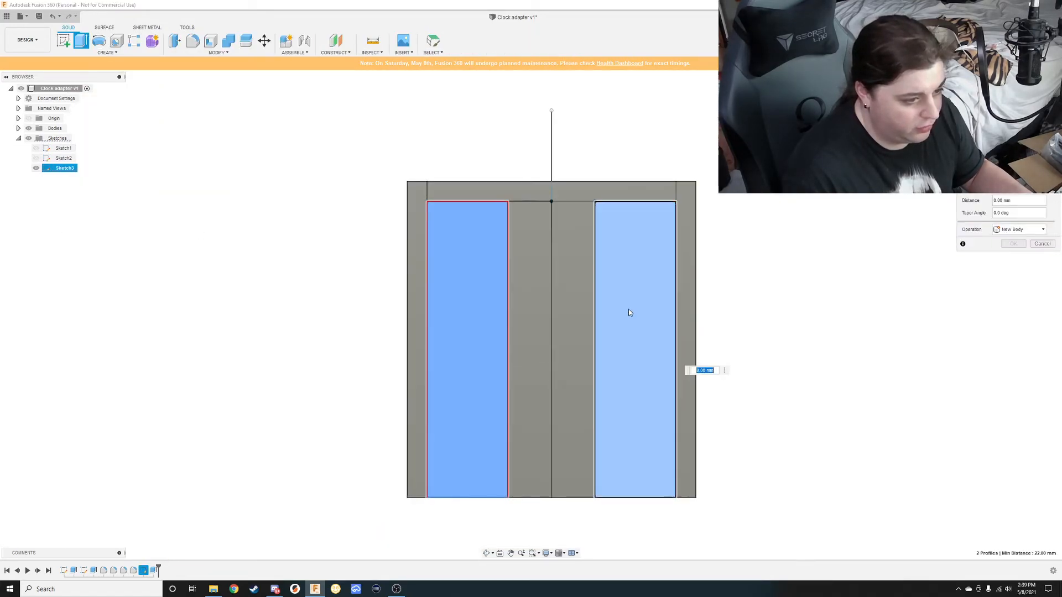
type("5")
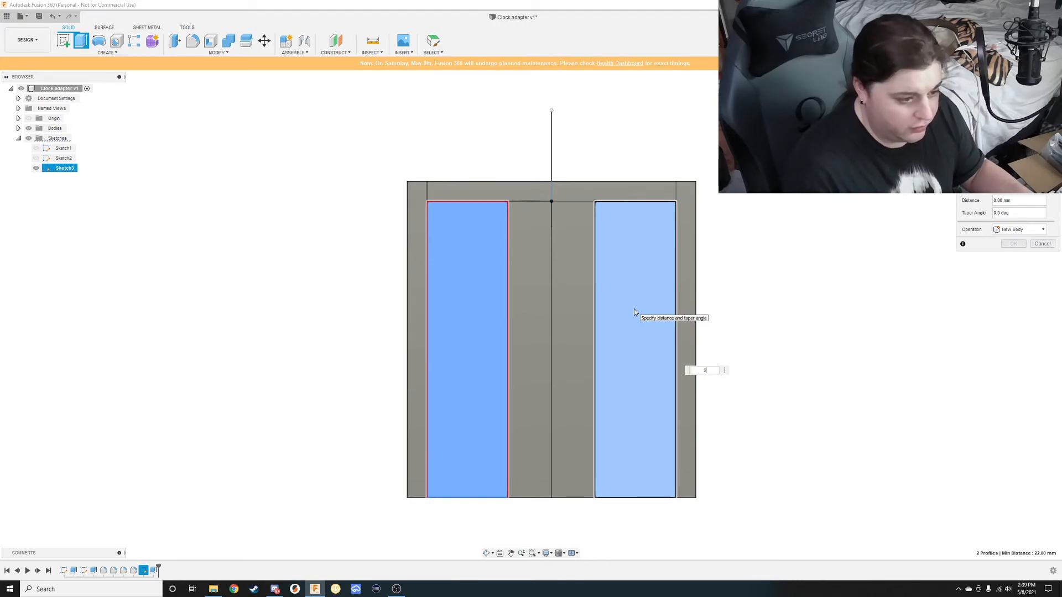
key("Return")
middle_click_drag(671, 289, 607, 259, "shift")
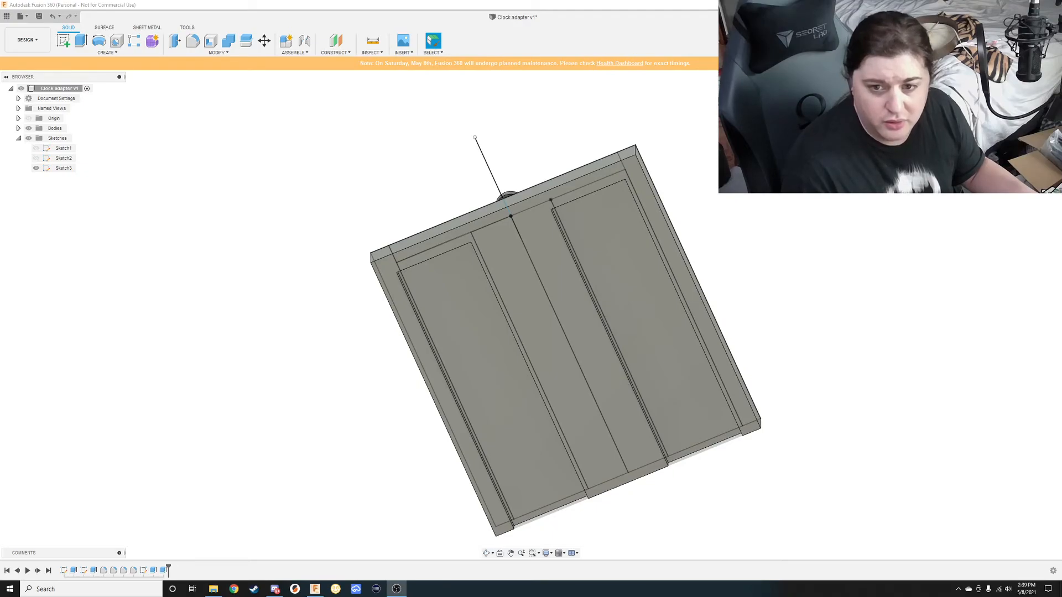
Fillet the plate's two upper outer corner edges with a radius of about 5.5 mm.
middle_click_drag(721, 237, 479, 253, "shift")
scroll(479, 249, "up", 3)
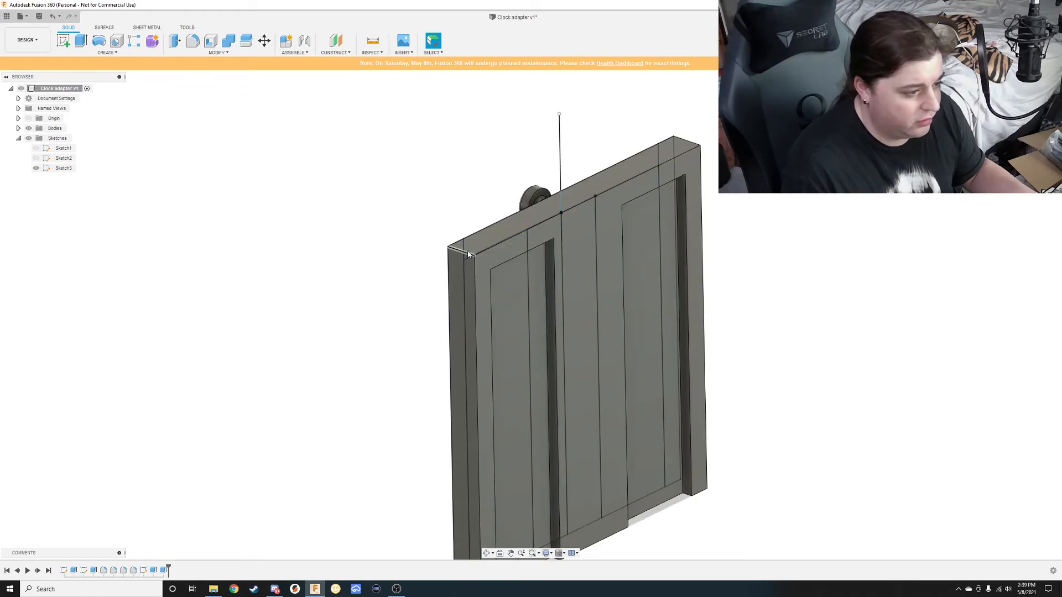
key("f")
left_click(464, 251)
middle_click_drag(463, 250, 658, 201, "shift")
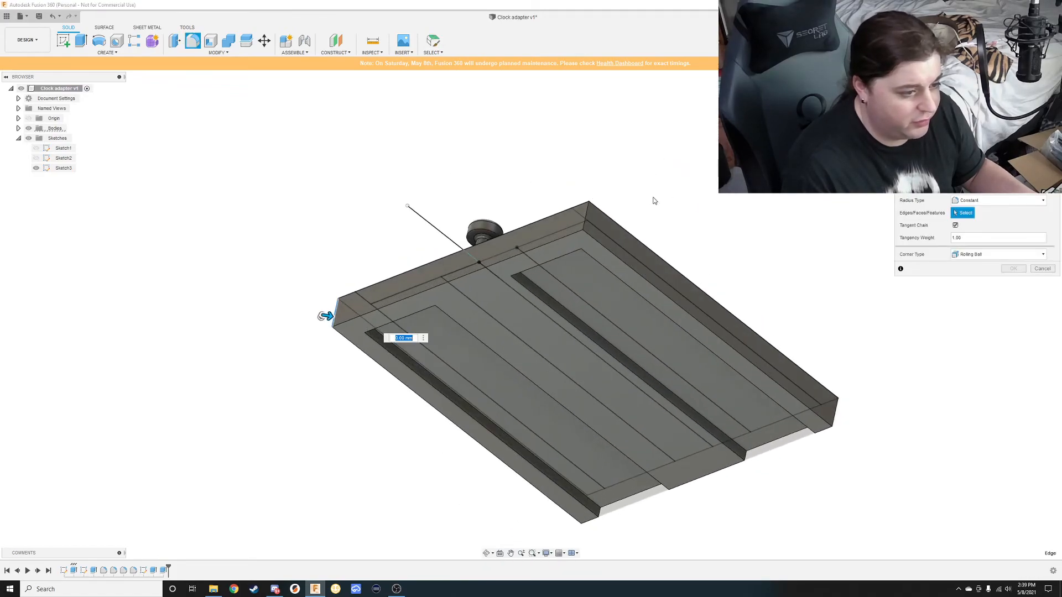
left_click(588, 216)
type("8")
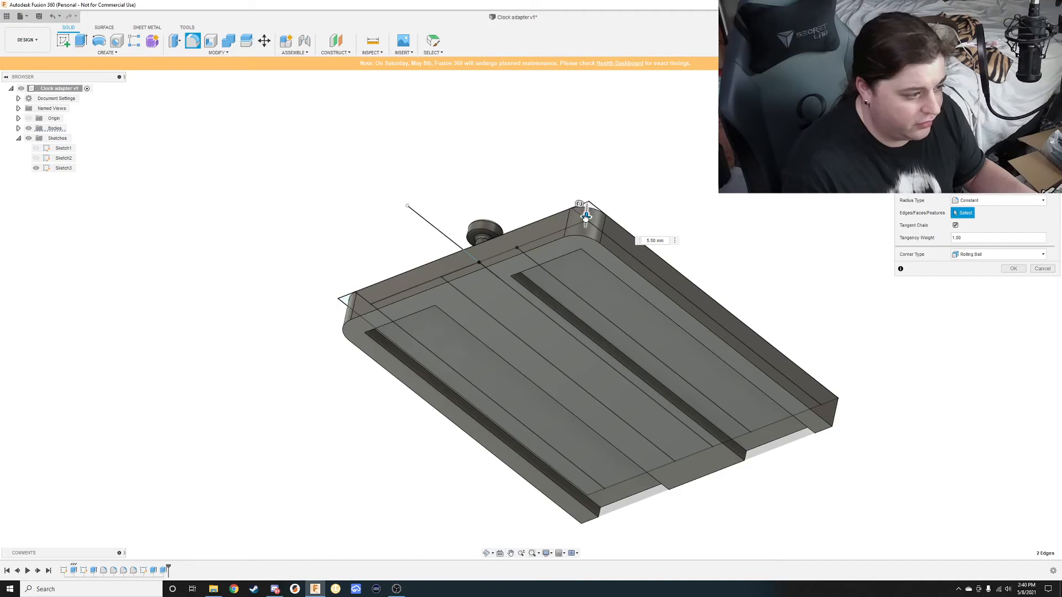
left_click_drag(585, 220, 585, 218)
key("Return")
middle_click_drag(587, 217, 480, 378, "shift")
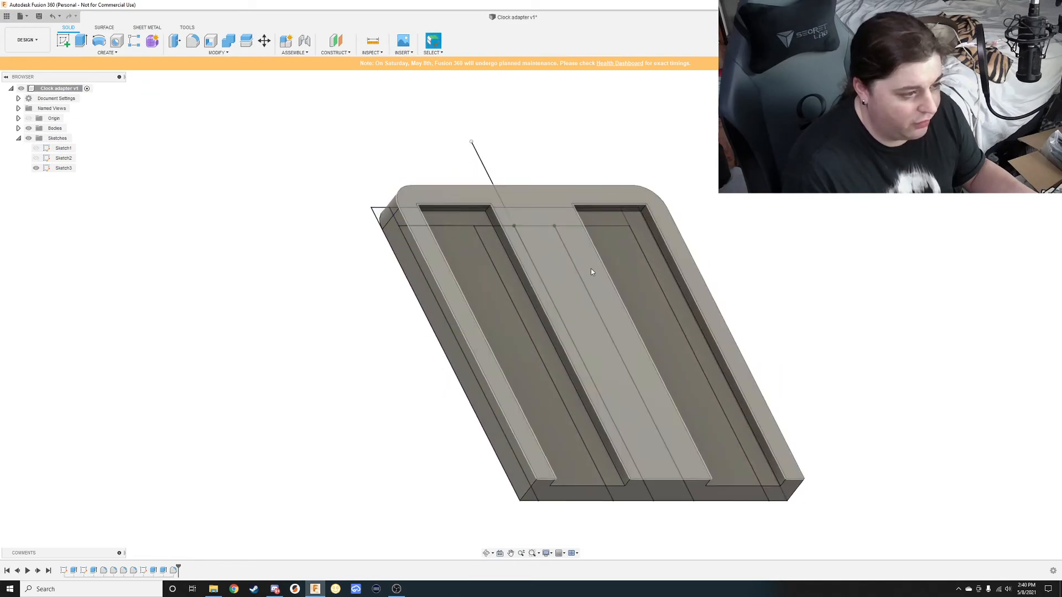
Hide the frame layout sketch and view the plate's recessed side.
left_click(33, 169)
left_click(35, 168)
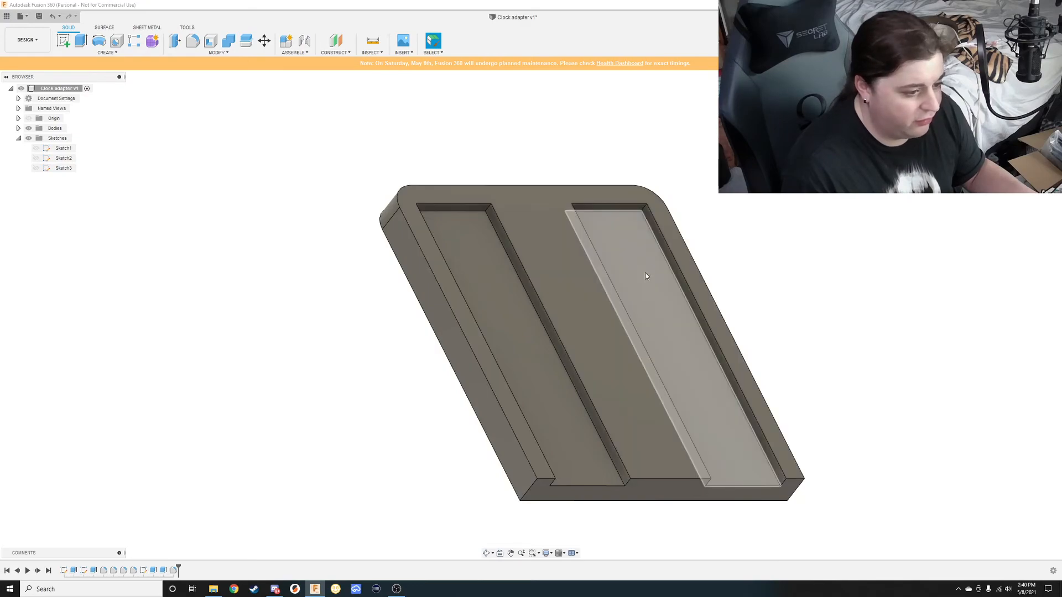
middle_click_drag(603, 344, 683, 315, "shift")
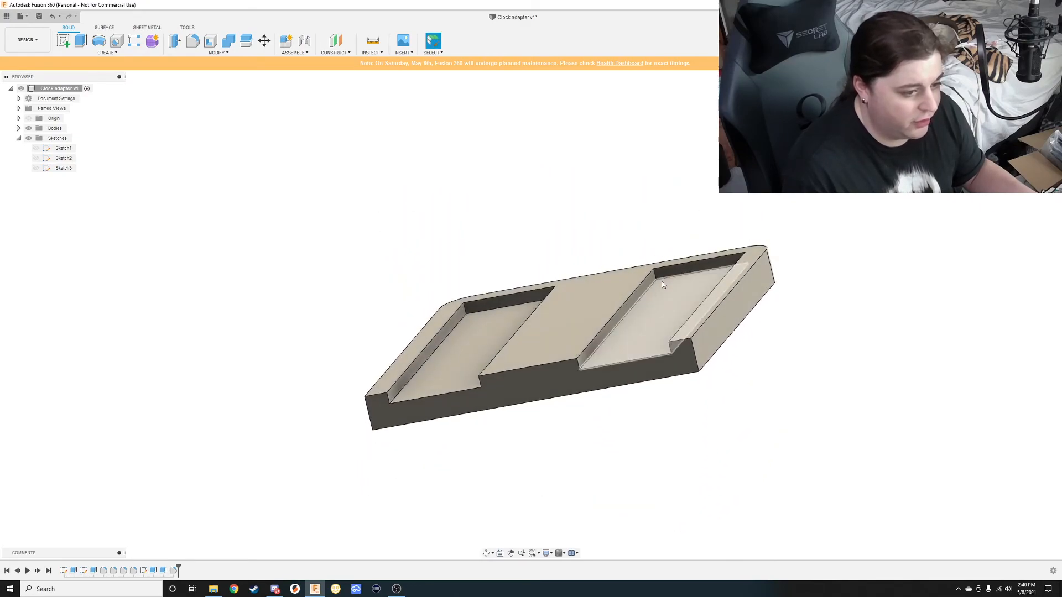
middle_click_drag(659, 356, 659, 349, "shift")
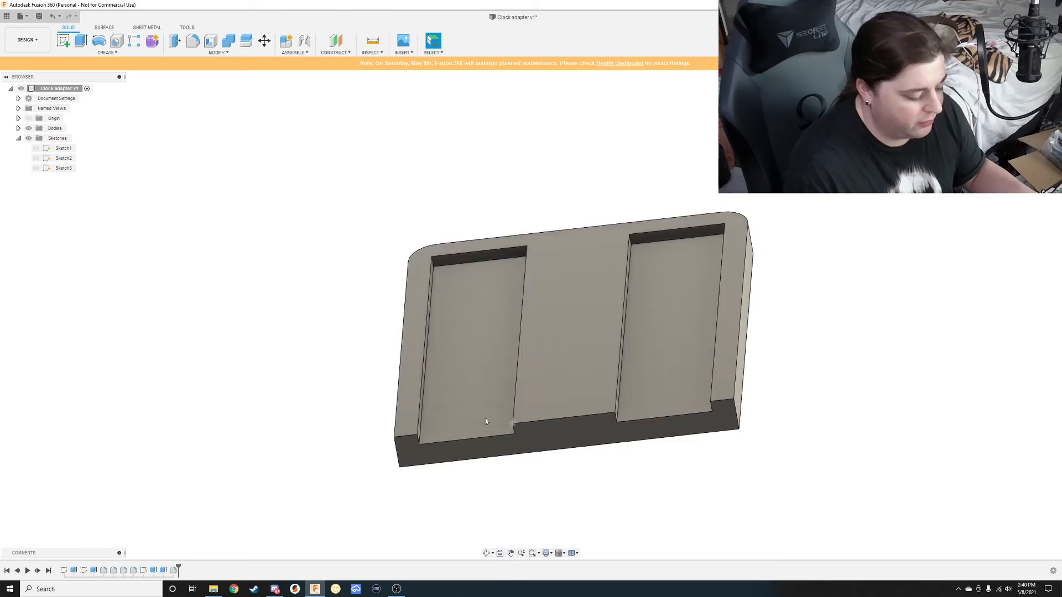
Fillet the bottom edge of the plate's adapter-side face with a radius of about 4.5 mm.
middle_click_drag(564, 453, 598, 264, "shift")
key("f")
left_click(588, 211)
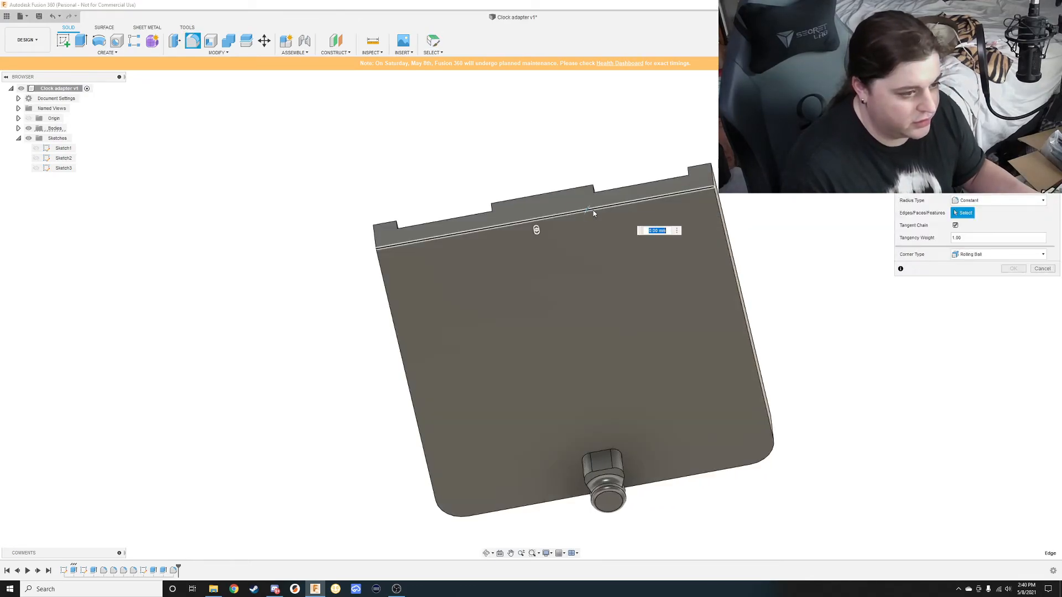
middle_click_drag(584, 213, 606, 340, "shift")
middle_click_drag(728, 416, 679, 304)
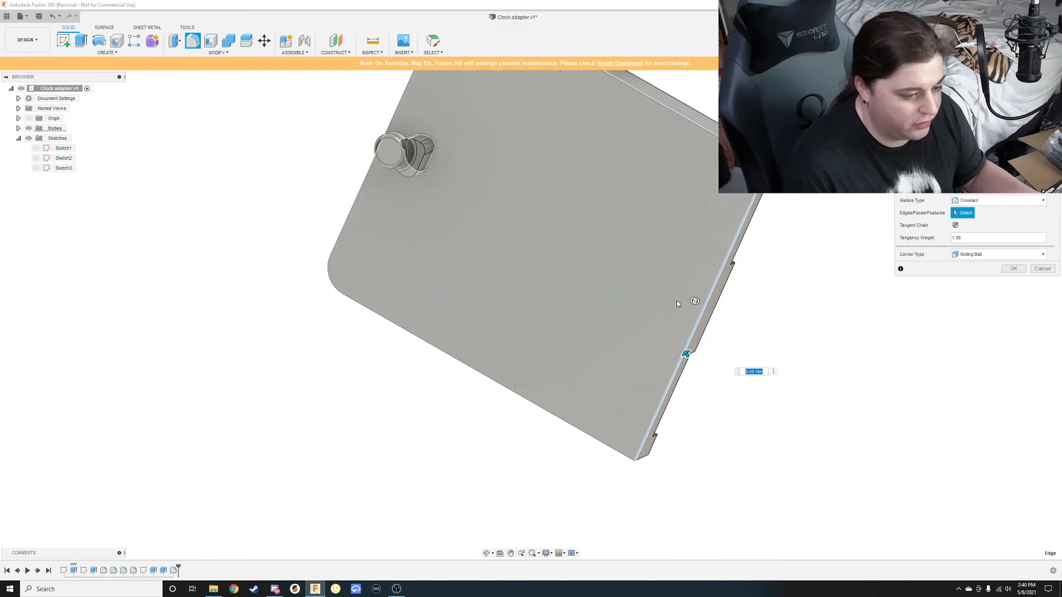
mouse_move(686, 352)
left_mouse_down()
mouse_move(676, 344)
mouse_move(682, 351)
left_mouse_up()
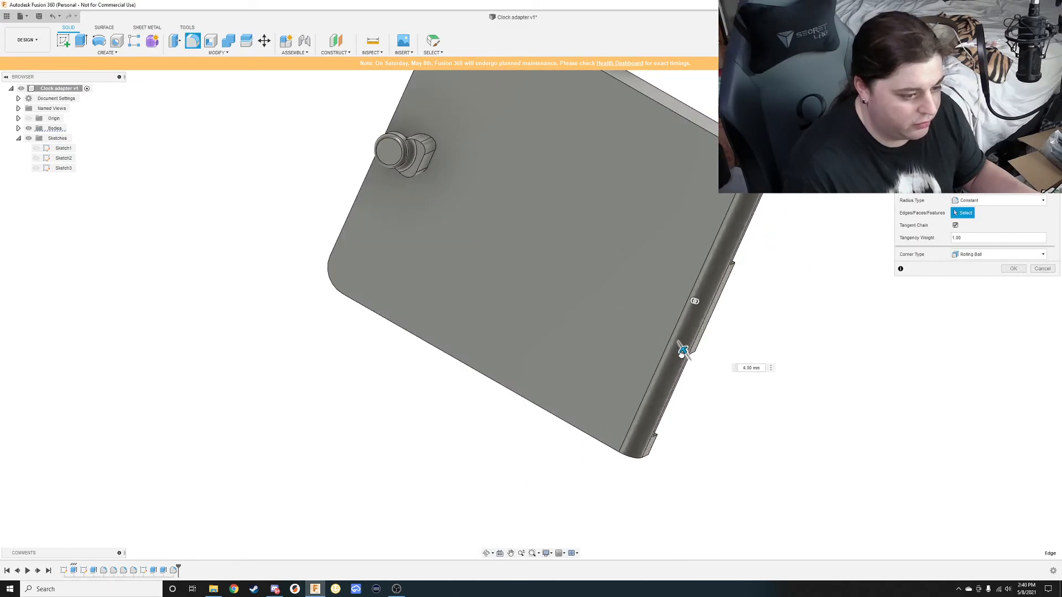
middle_click_drag(744, 312, 487, 336)
scroll(585, 315, "down", 3)
scroll(586, 314, "up", 5)
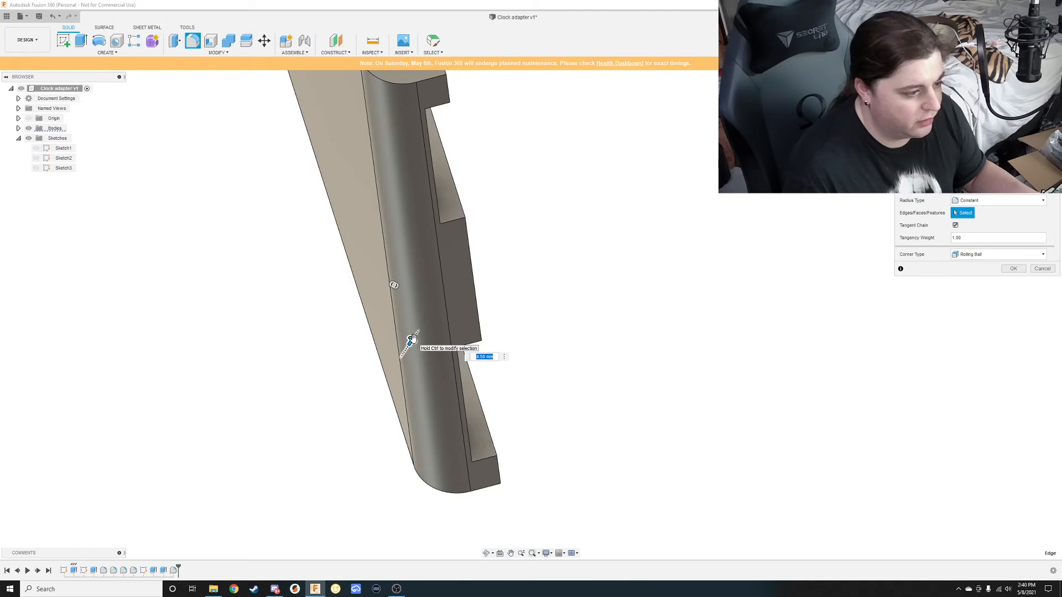
key("Return")
Fillet the full perimeter edge of the plate's adapter-side face with a radius of 2.5 mm.
middle_click_drag(526, 252, 600, 171, "shift")
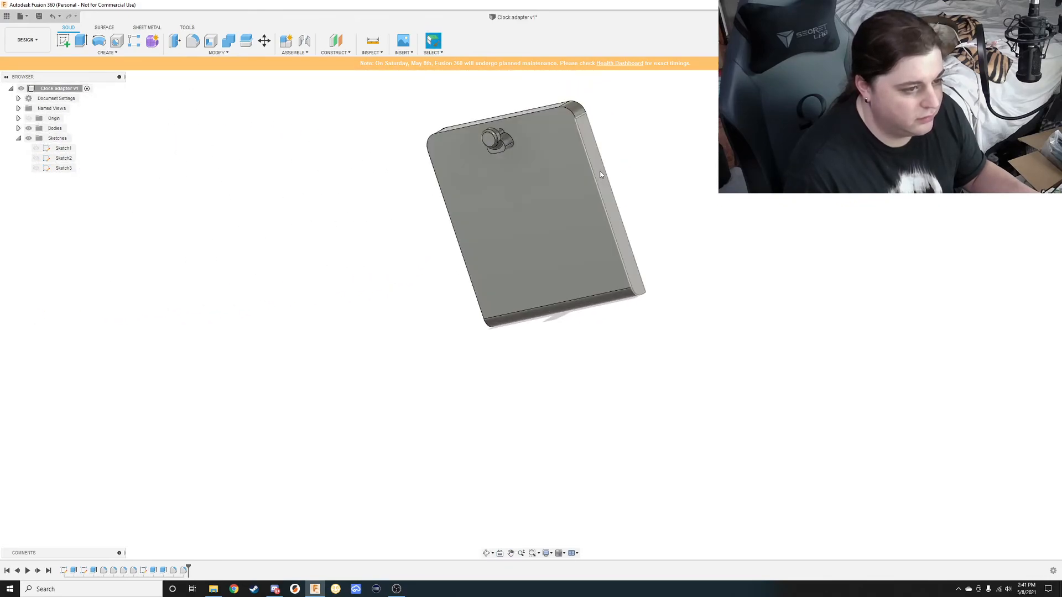
key("f")
left_click(593, 172)
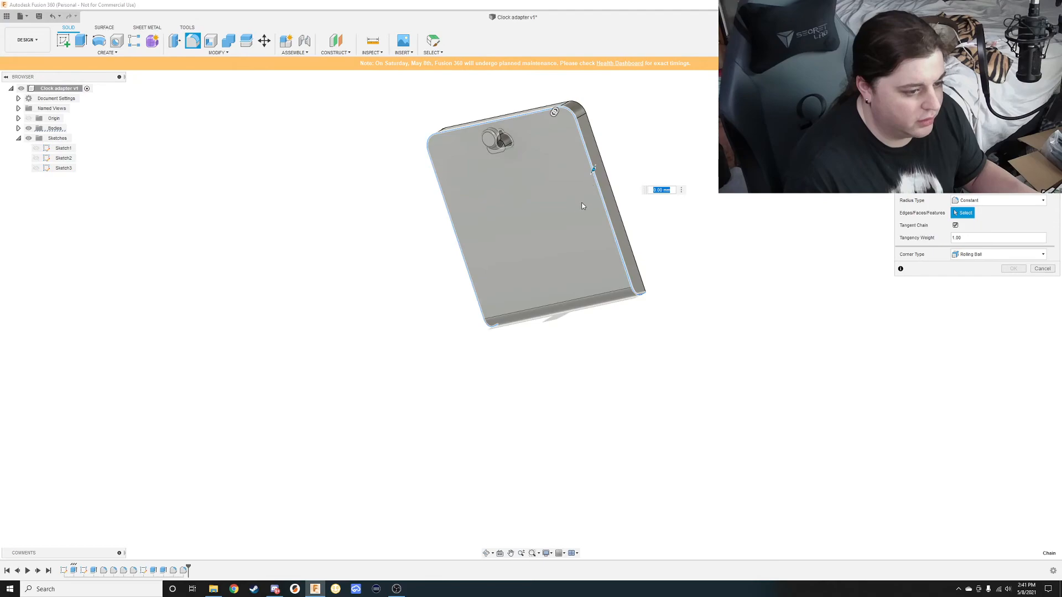
middle_click_drag(607, 243, 545, 289, "shift")
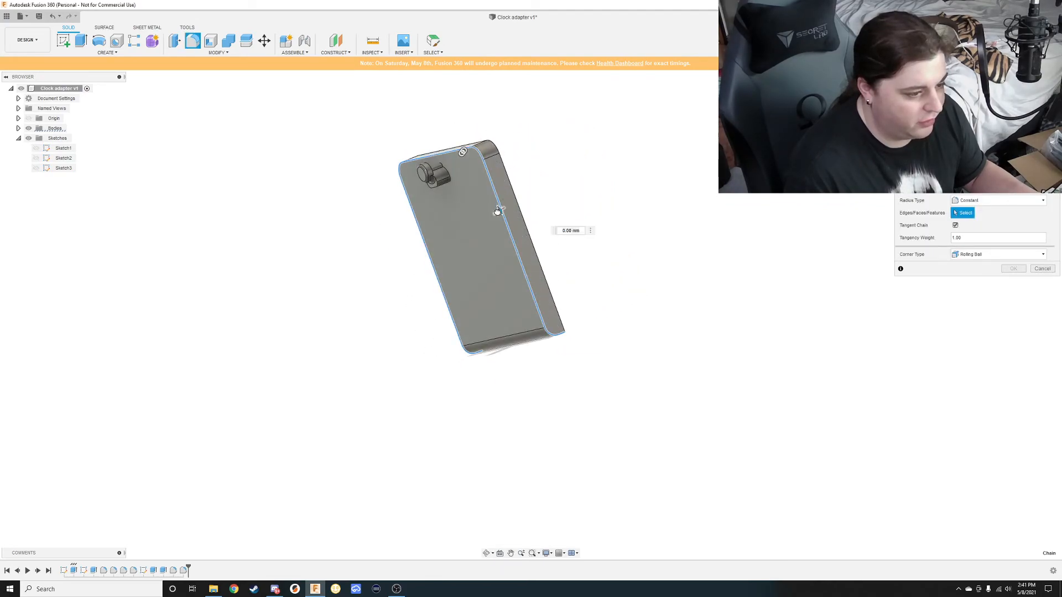
left_click_drag(498, 211, 499, 209)
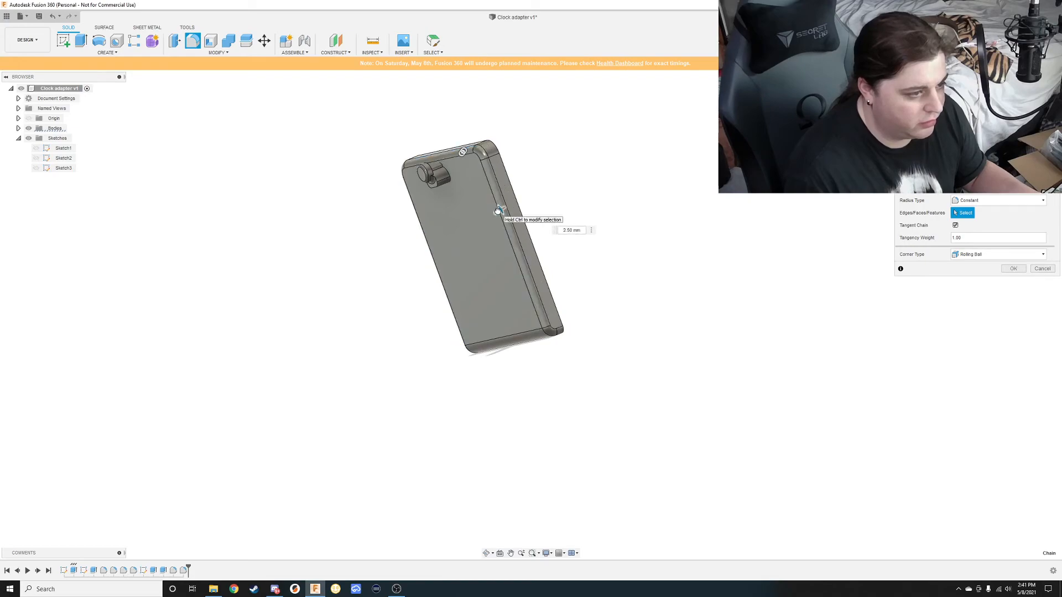
middle_click_drag(545, 192, 555, 222, "shift")
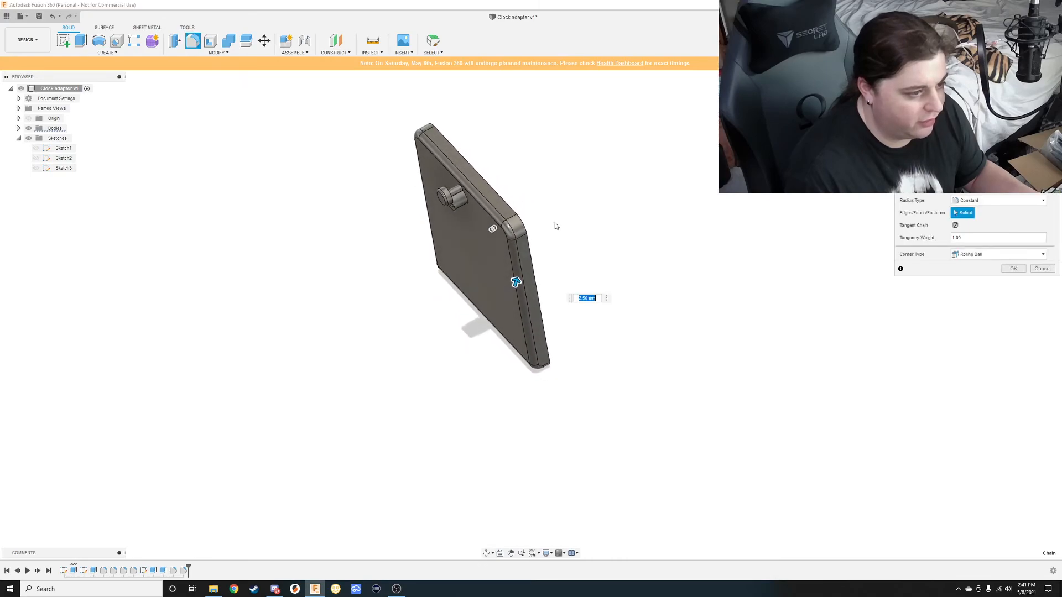
key("Return")
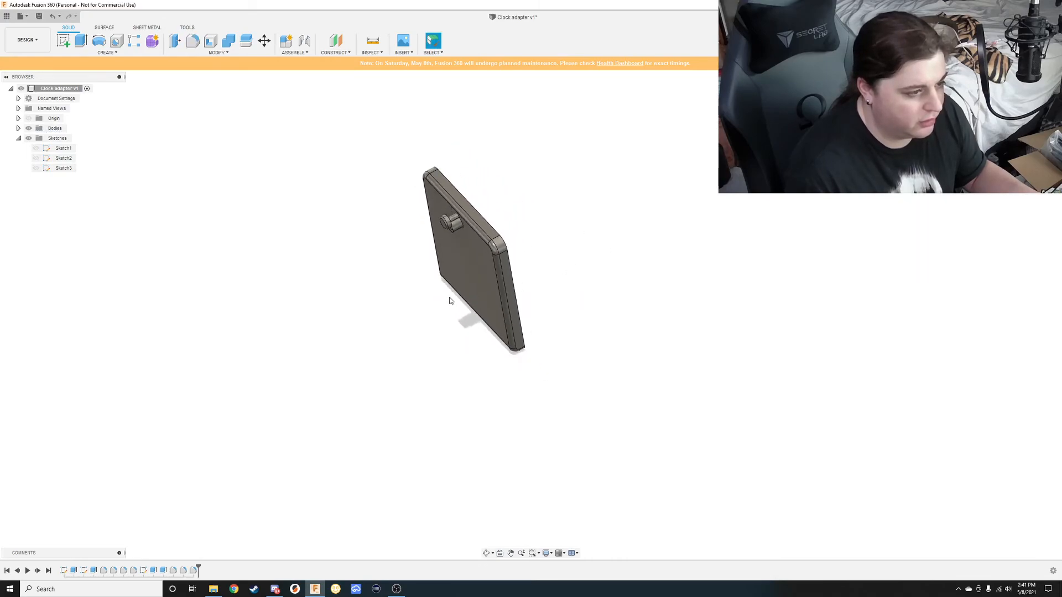
Examine the finished part from all sides, checking the rounded plate edges, the recessed panels and the adapter's joint with the plate.
scroll(468, 221, "up", 5)
middle_click_drag(463, 198, 675, 207, "shift")
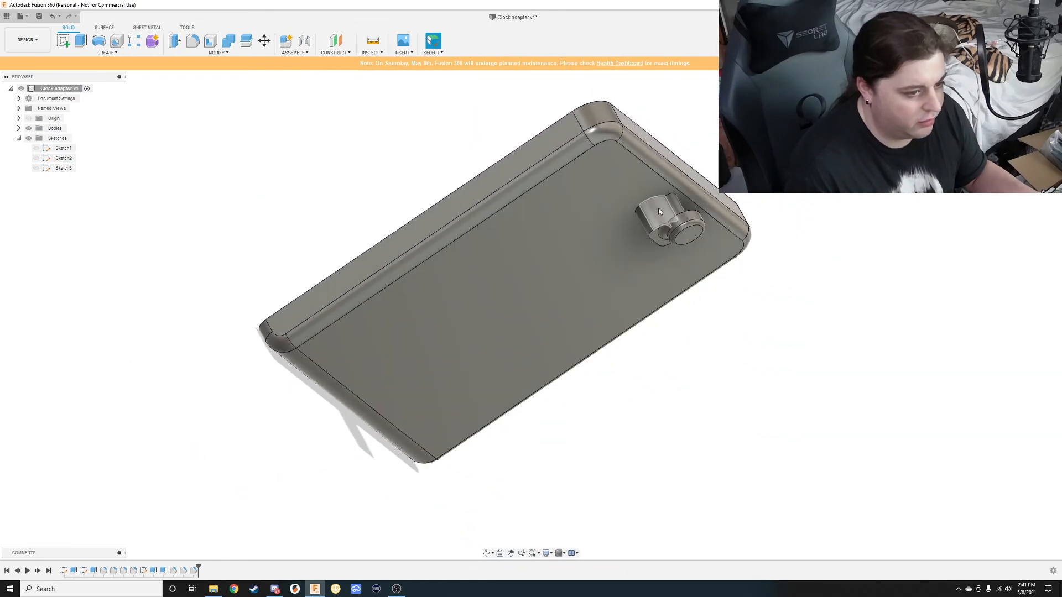
middle_click_drag(642, 262, 682, 218, "shift")
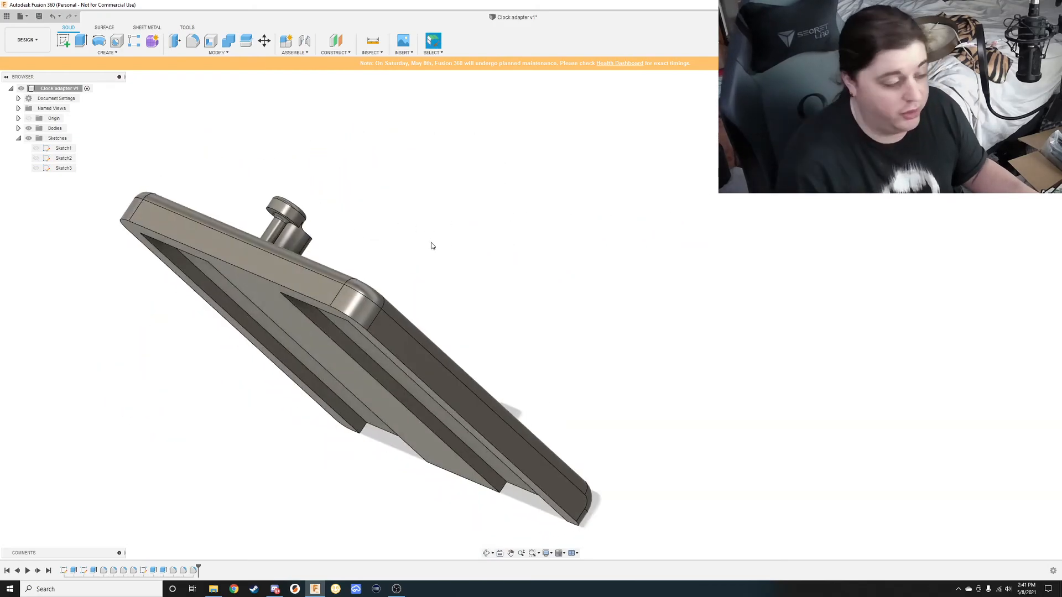
middle_click_drag(499, 217, 486, 224, "shift")
middle_click_drag(471, 304, 460, 346, "shift")
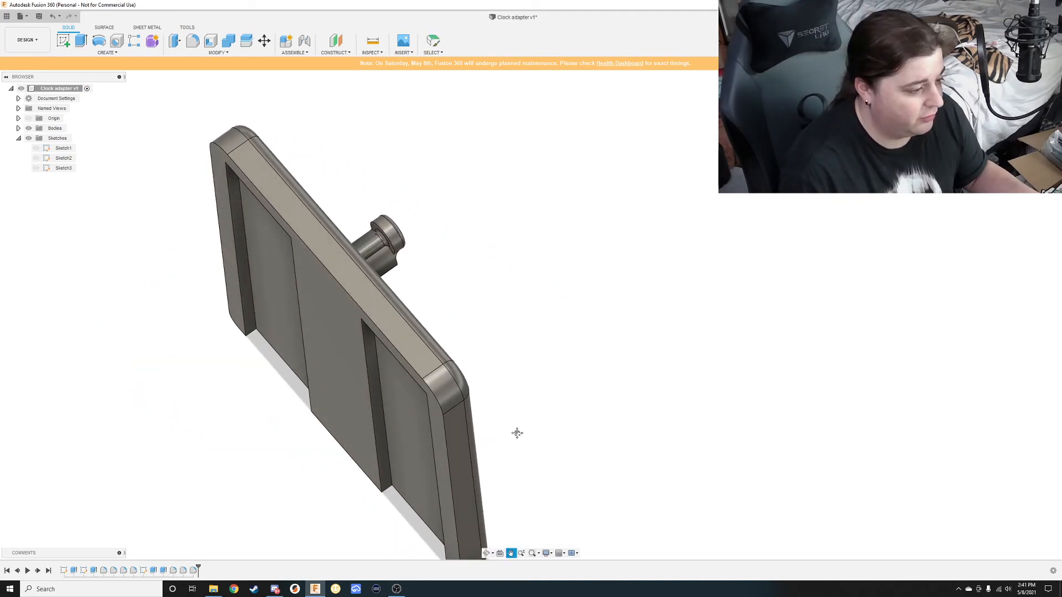
middle_click_drag(522, 434, 491, 406)
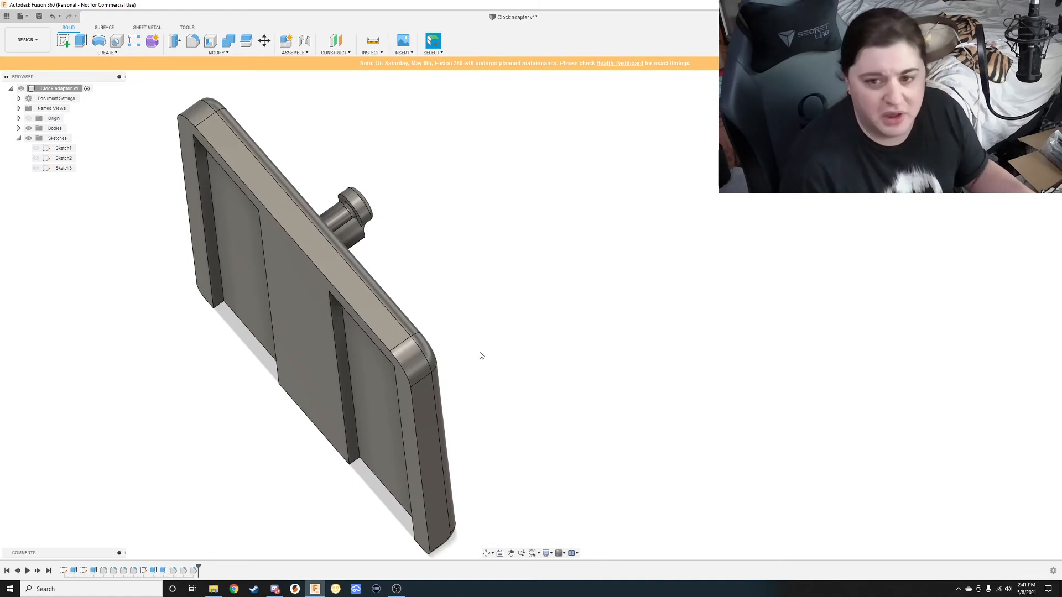
middle_click_drag(561, 332, 378, 295, "shift")
scroll(377, 288, "up", 3)
middle_click_drag(360, 194, 476, 292)
scroll(477, 291, "down", 3)
scroll(470, 284, "up", 3)
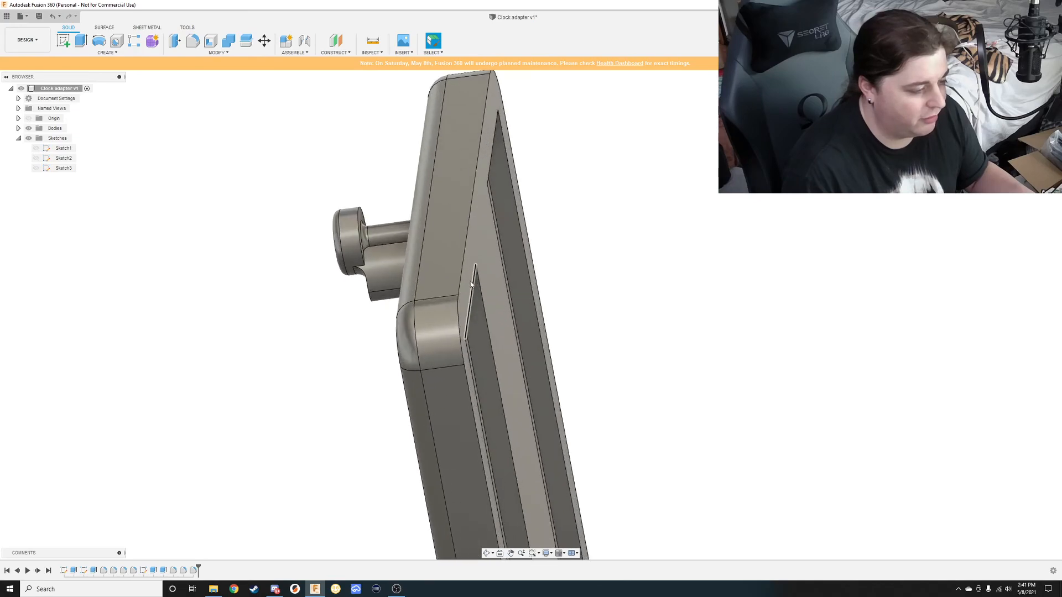
scroll(470, 284, "up", 3)
middle_click_drag(378, 232, 337, 260, "shift")
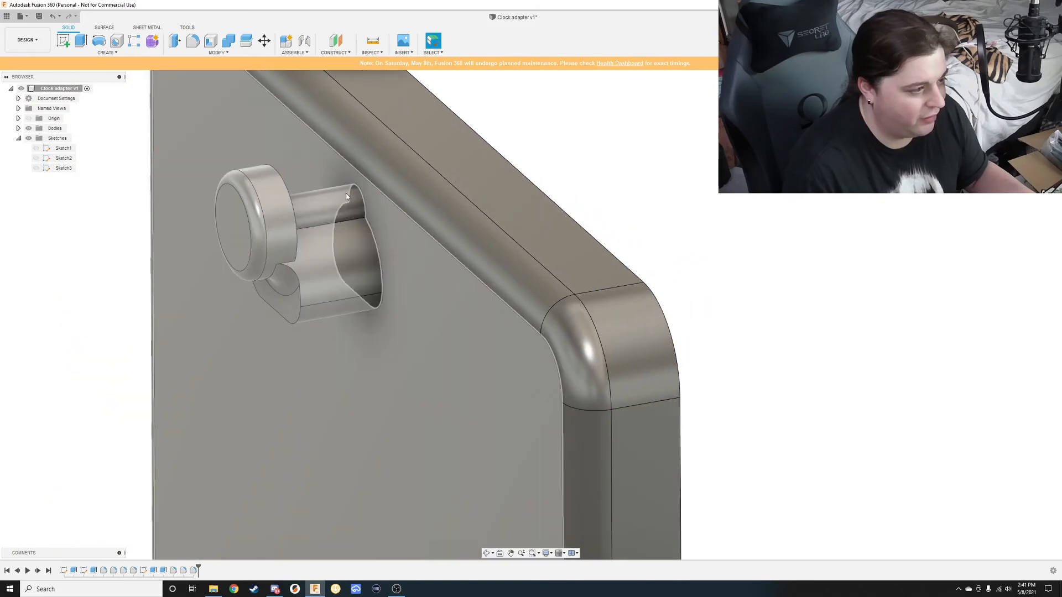
middle_click_drag(305, 304, 417, 315, "shift")
scroll(388, 277, "down", 2)
scroll(388, 298, "down", 3)
scroll(389, 293, "up", 4)
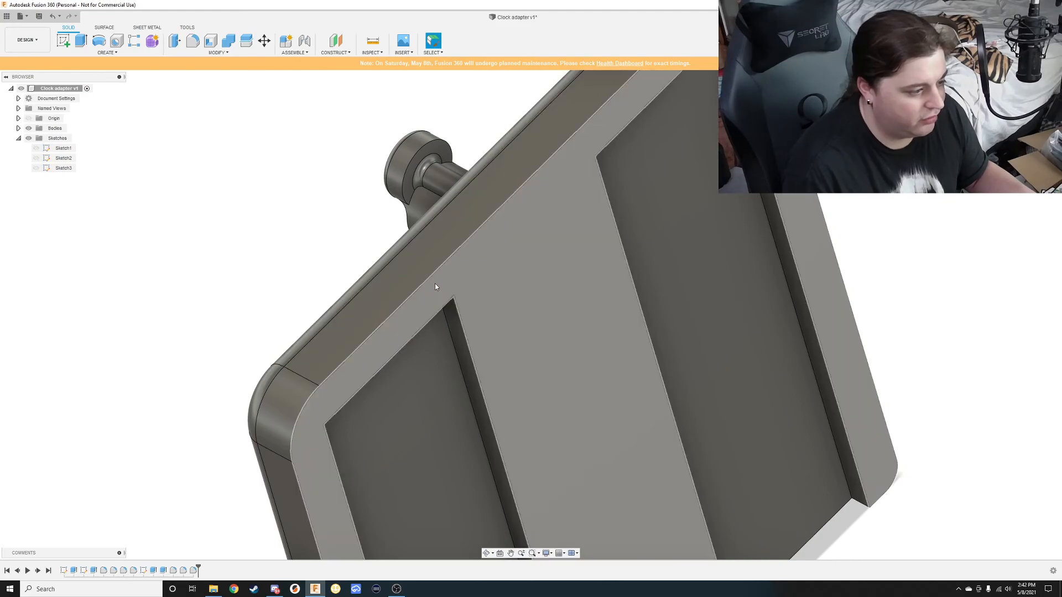
scroll(322, 325, "down", 10)
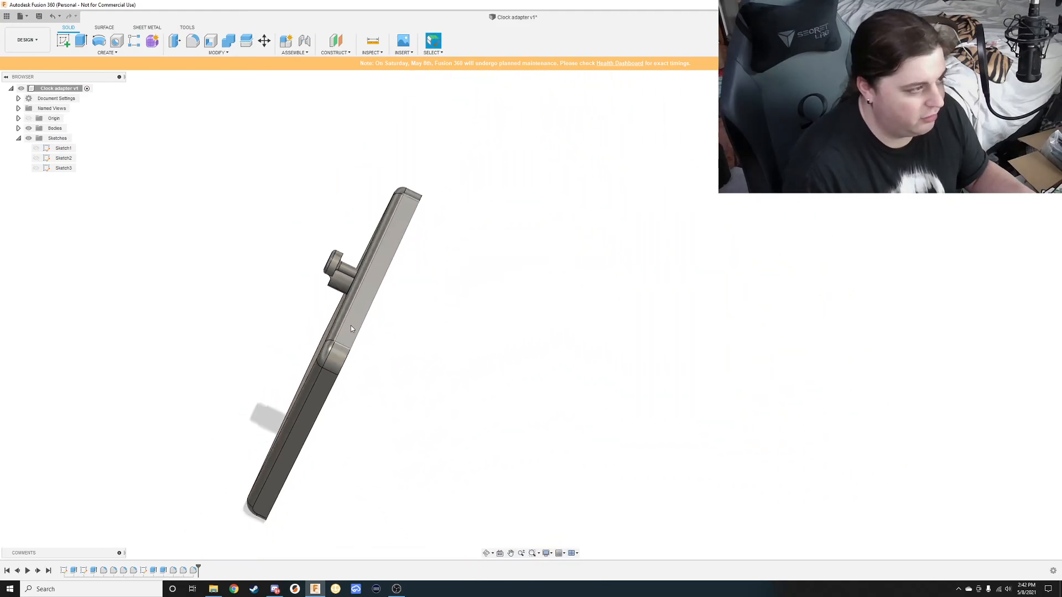
Save the design as a new version with the description "User Saved".
key("ctrl+s")
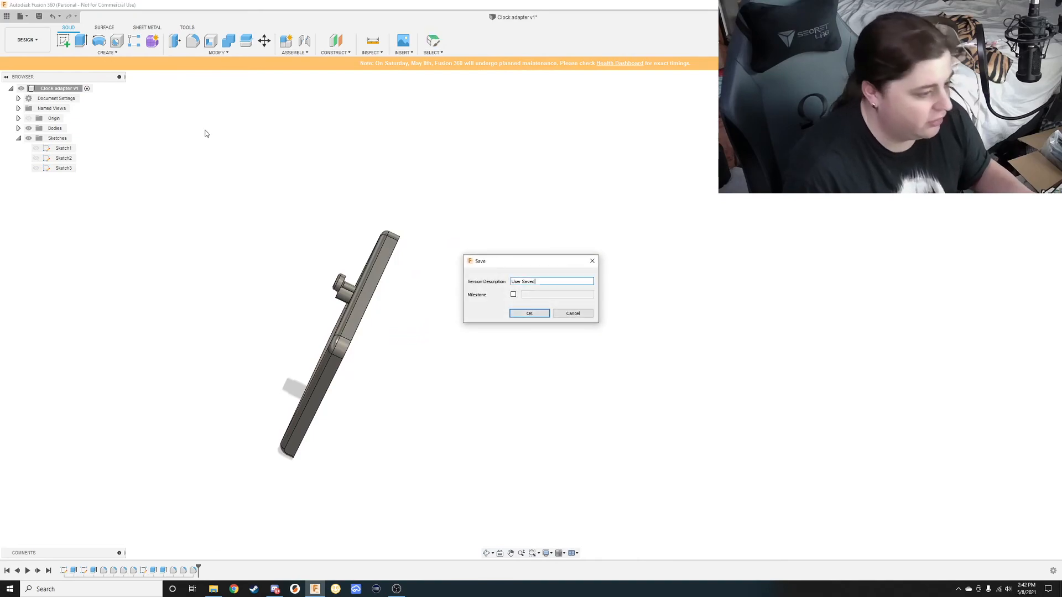
left_click(530, 314)
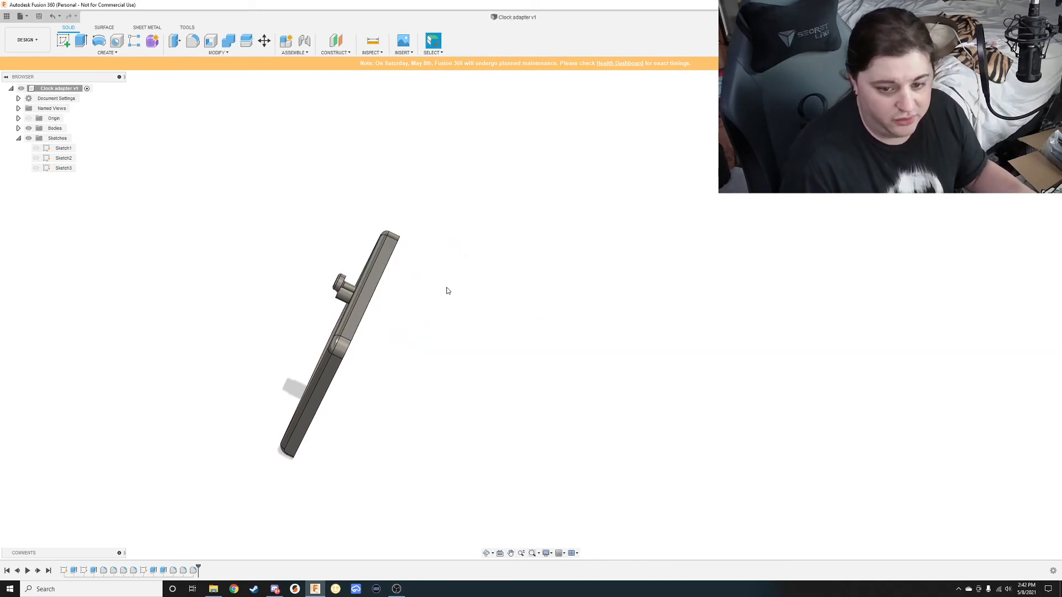
middle_click_drag(409, 343, 306, 345)
scroll(502, 313, "down", 3)
scroll(502, 315, "up", 3)
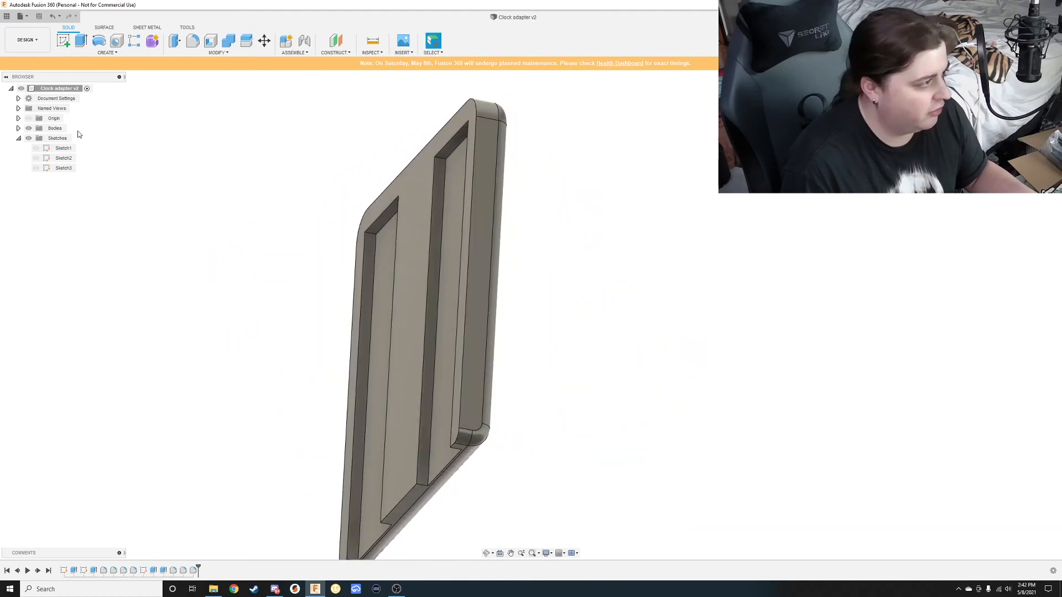
Export the design as an STL file named "Clock adapter v2" to the Downloads folder.
left_click(20, 16)
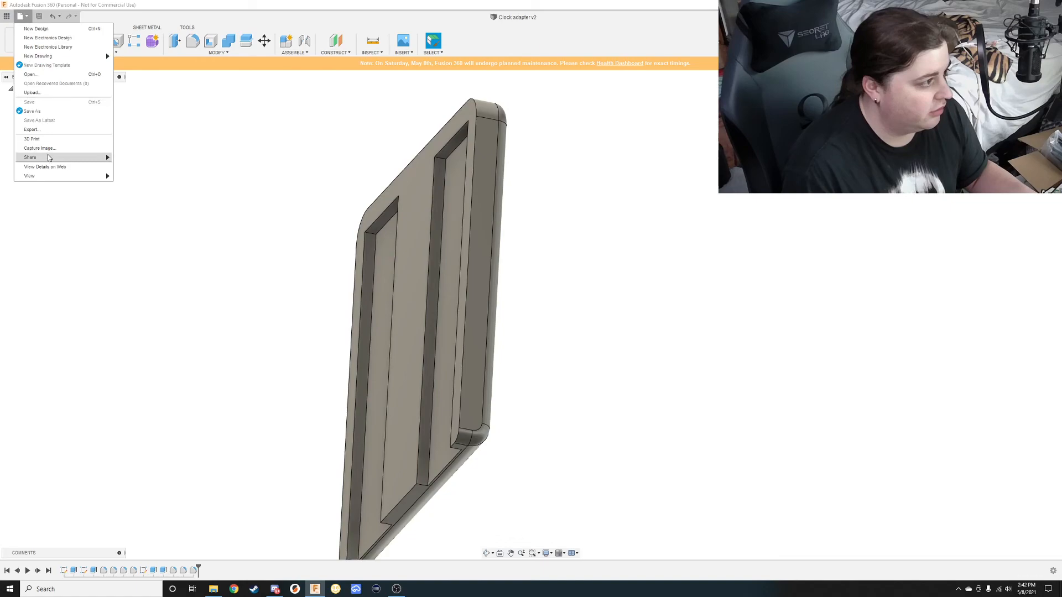
left_click(45, 132)
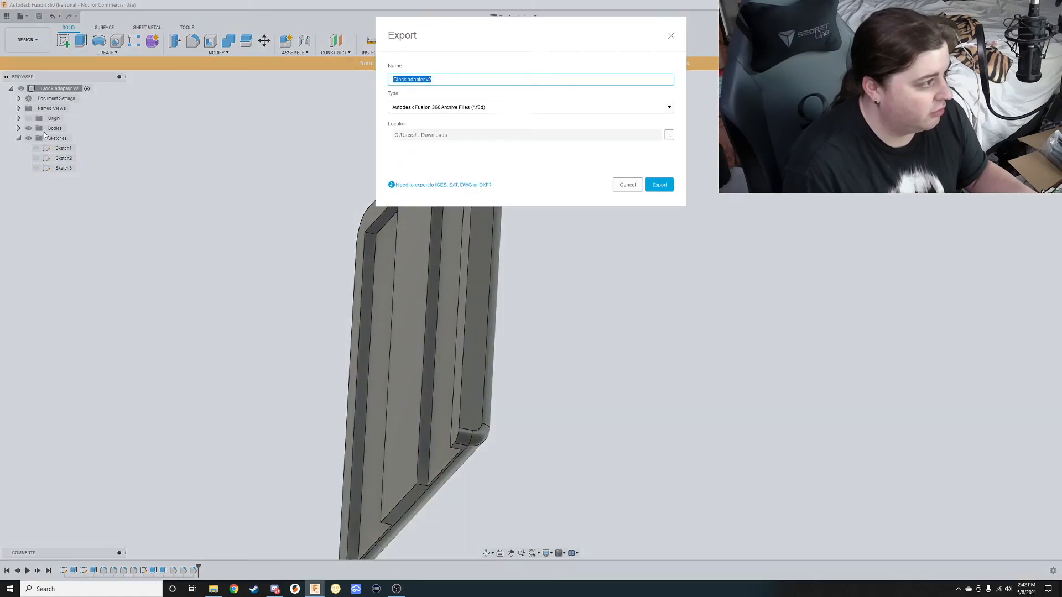
left_click(484, 110)
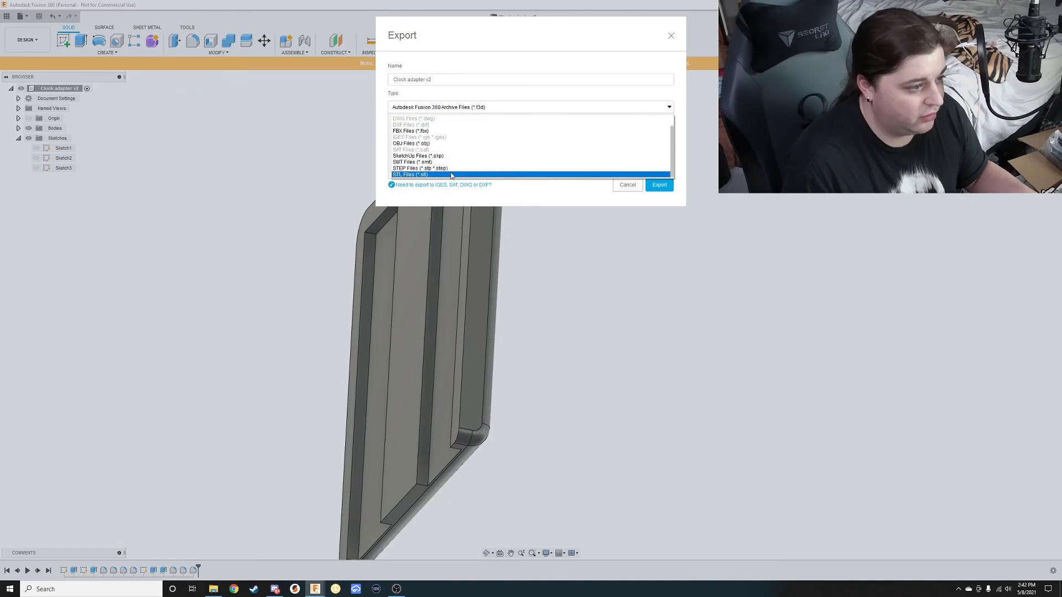
left_click(452, 175)
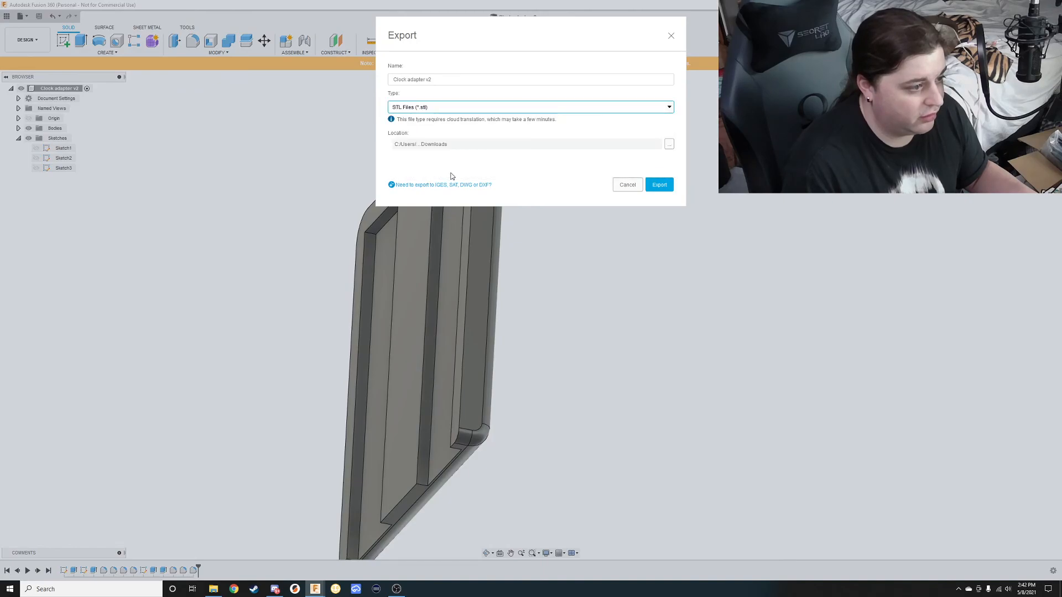
left_click(659, 184)
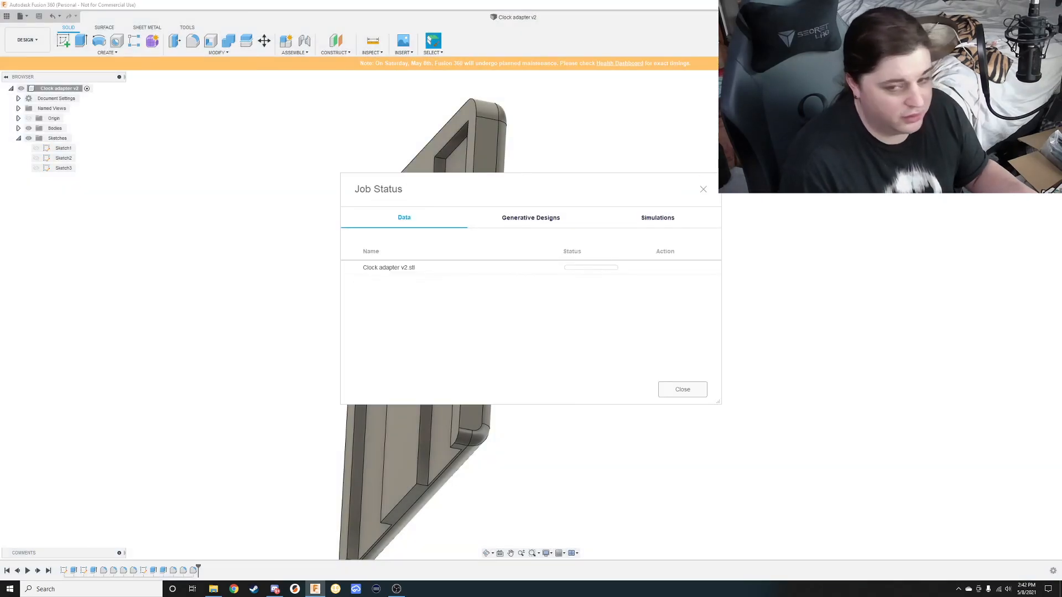